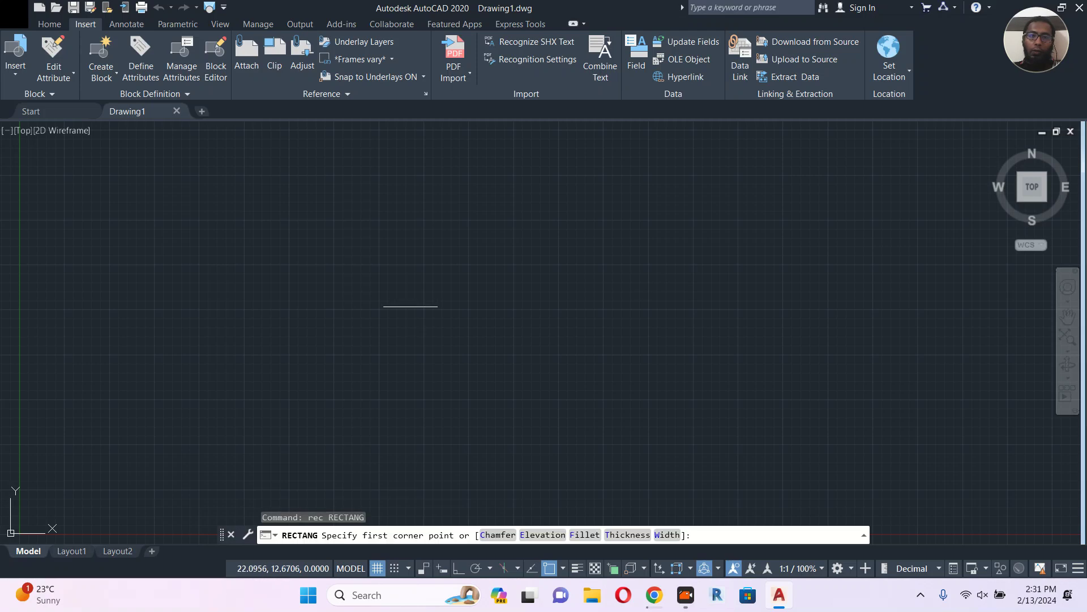
# Draw a long, thin horizontal rectangle as the wall
pyautogui.click(377, 267)
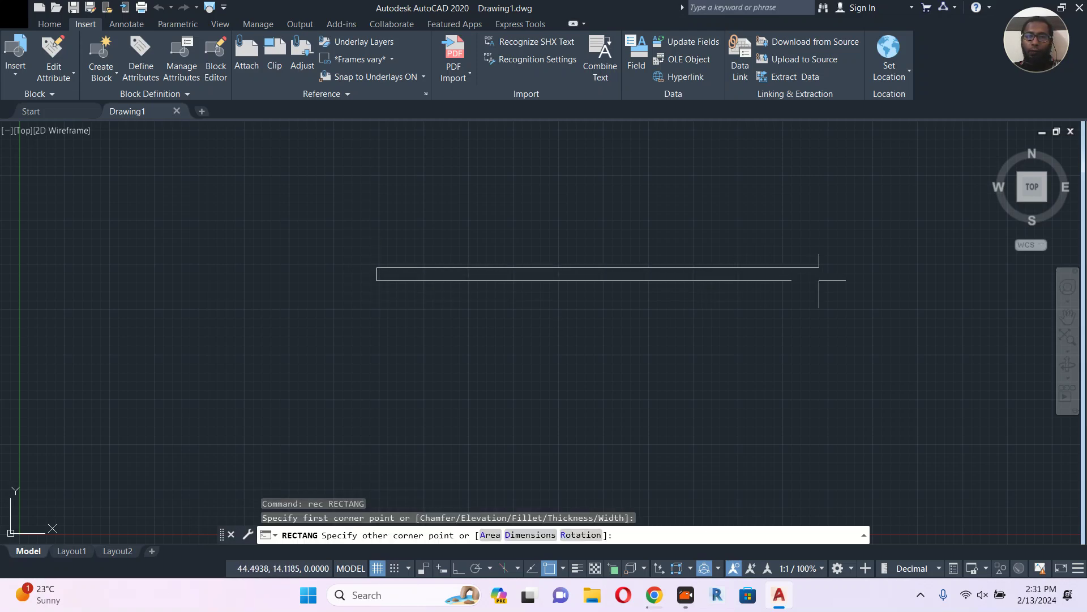
pyautogui.click(842, 278)
pyautogui.press('Return')
# Draw a rectangle across the wall's full thickness near its middle to mark the door opening
pyautogui.scroll(2, 641, 269)
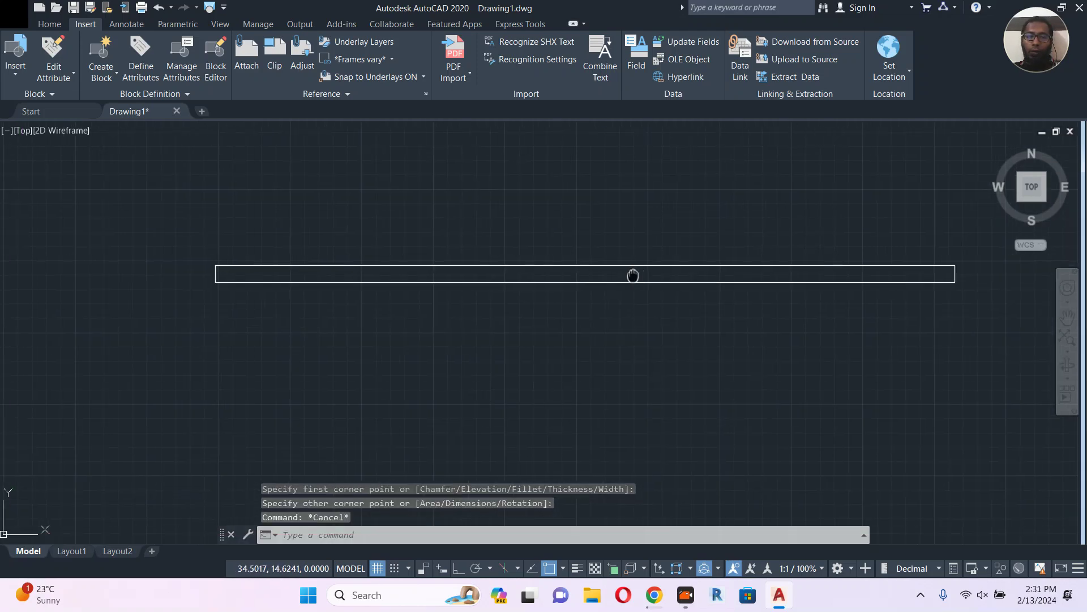
pyautogui.scroll(3, 502, 274)
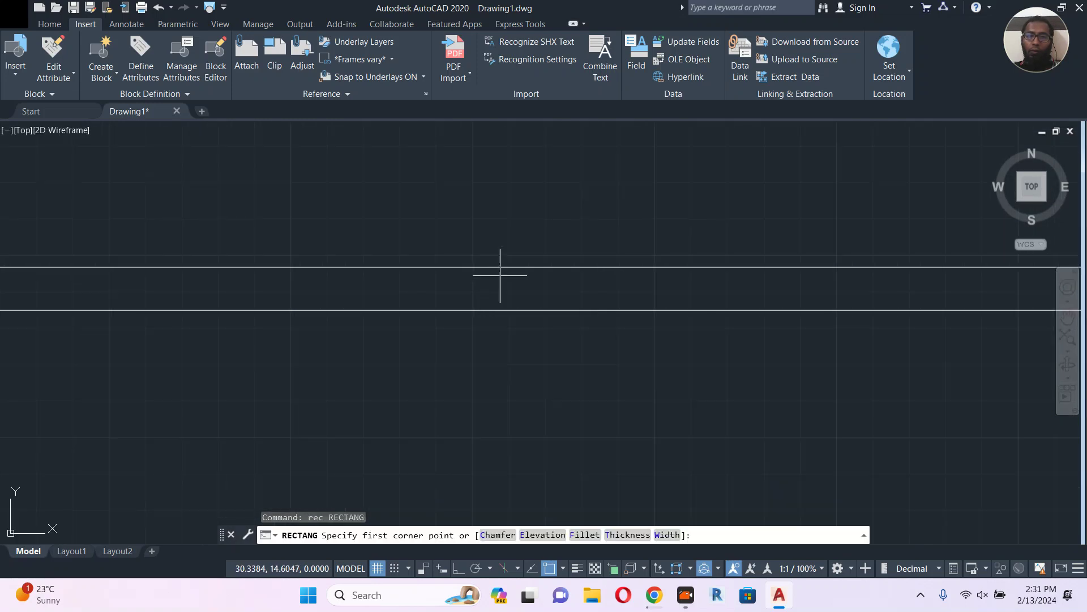
pyautogui.click(479, 267)
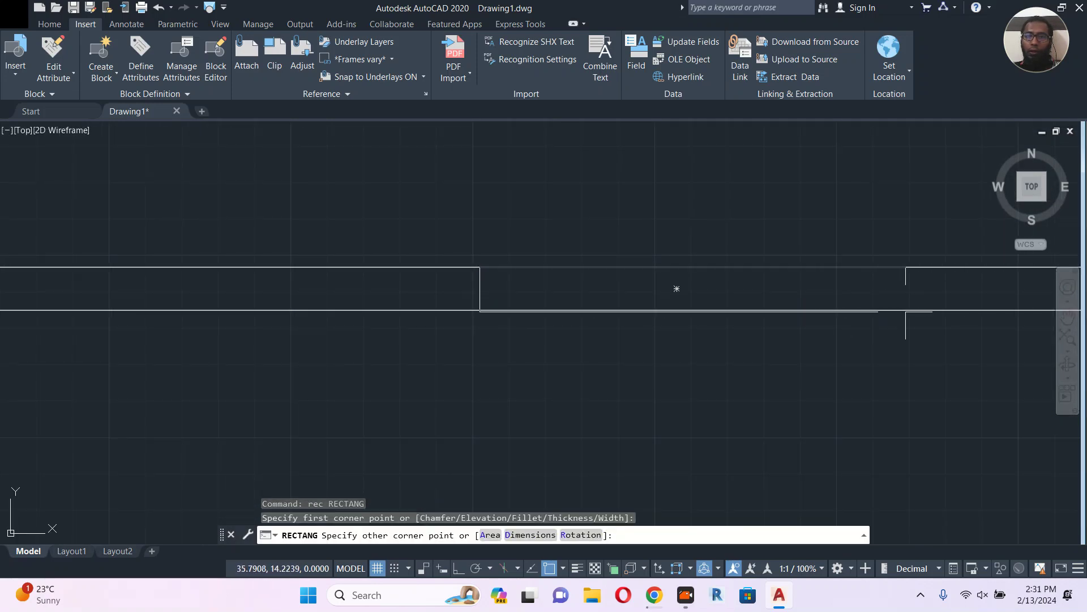
pyautogui.click(954, 310)
pyautogui.press('Escape')
# Turn Ortho on and draw a vertical polyline upward from the door opening's upper-right corner, about as long as the opening is wide
pyautogui.moveTo(818, 320); pyautogui.dragTo(746, 390, button='middle')
pyautogui.scroll(-2, 744, 373)
pyautogui.write('pl')
pyautogui.press('Return')
pyautogui.click(798, 359)
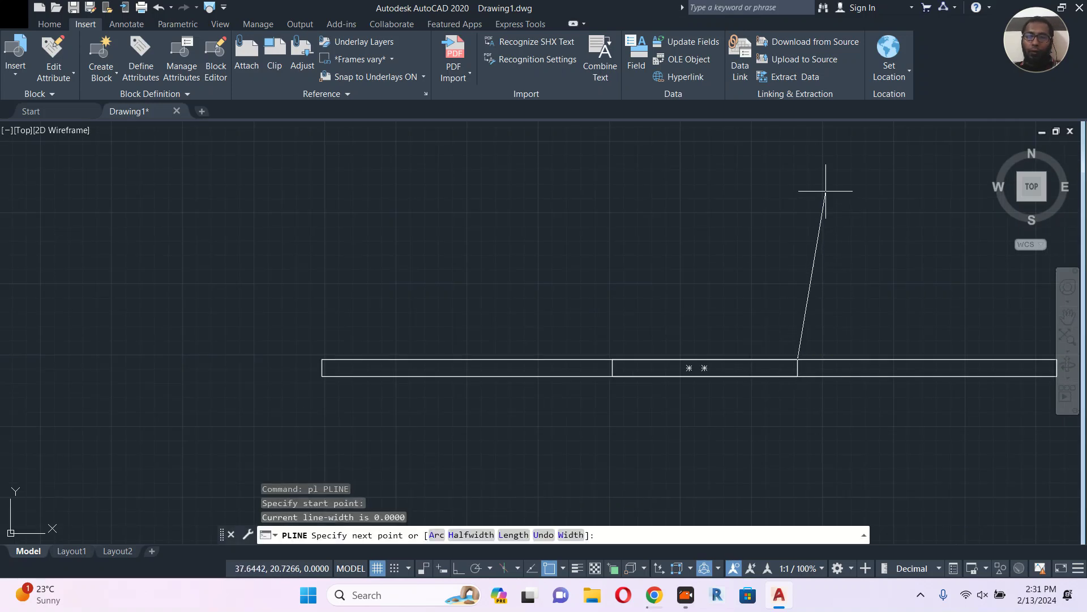
pyautogui.click(459, 568)
pyautogui.click(786, 173)
pyautogui.press('Return')
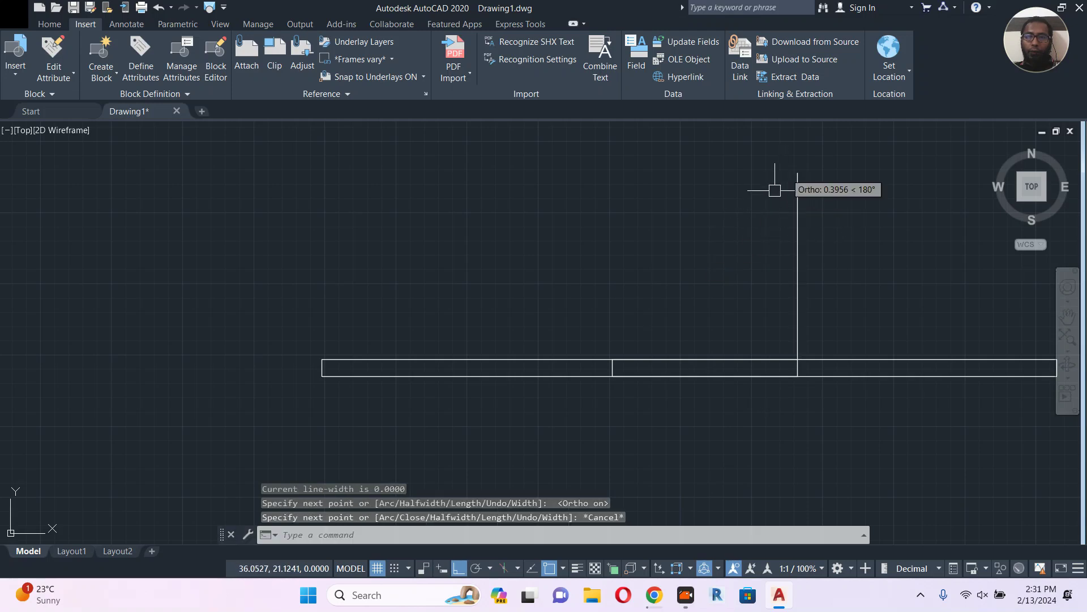
# Draw a three-point arc from the top of the vertical door line to the opening's upper-left corner as the door swing
pyautogui.write('a')
pyautogui.press('Return')
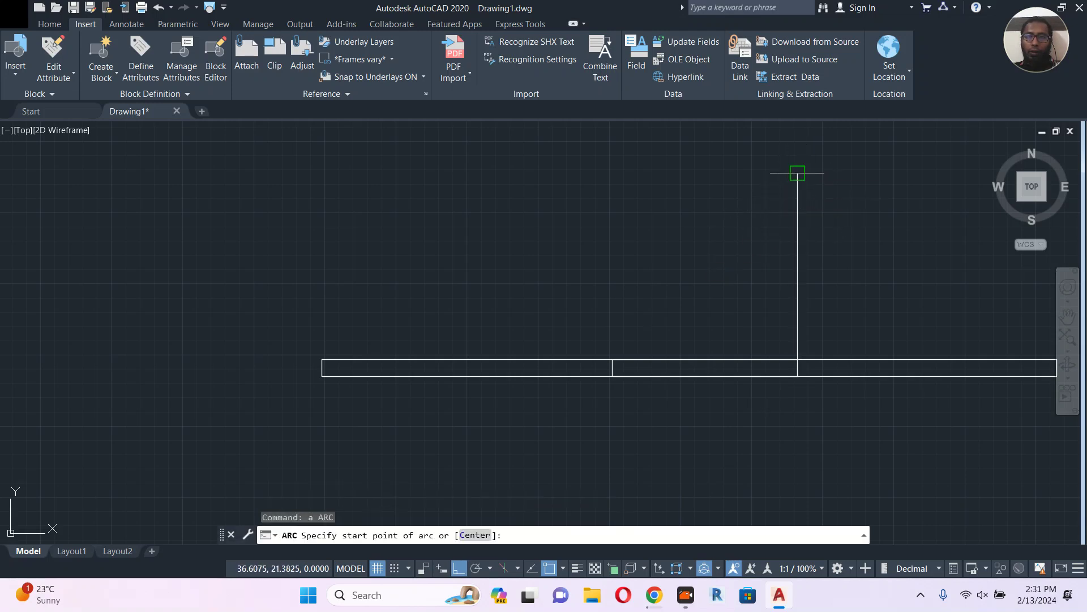
pyautogui.click(797, 173)
pyautogui.click(688, 213)
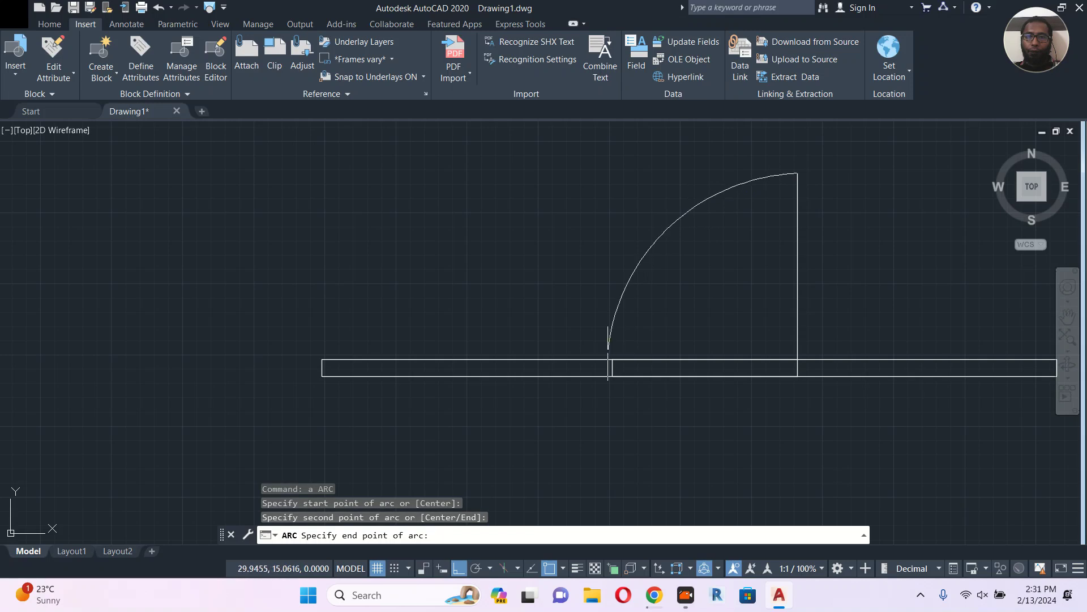
pyautogui.click(612, 359)
pyautogui.press('Escape')
pyautogui.scroll(-4, 702, 313)
pyautogui.moveTo(703, 313); pyautogui.dragTo(678, 312, button='middle')
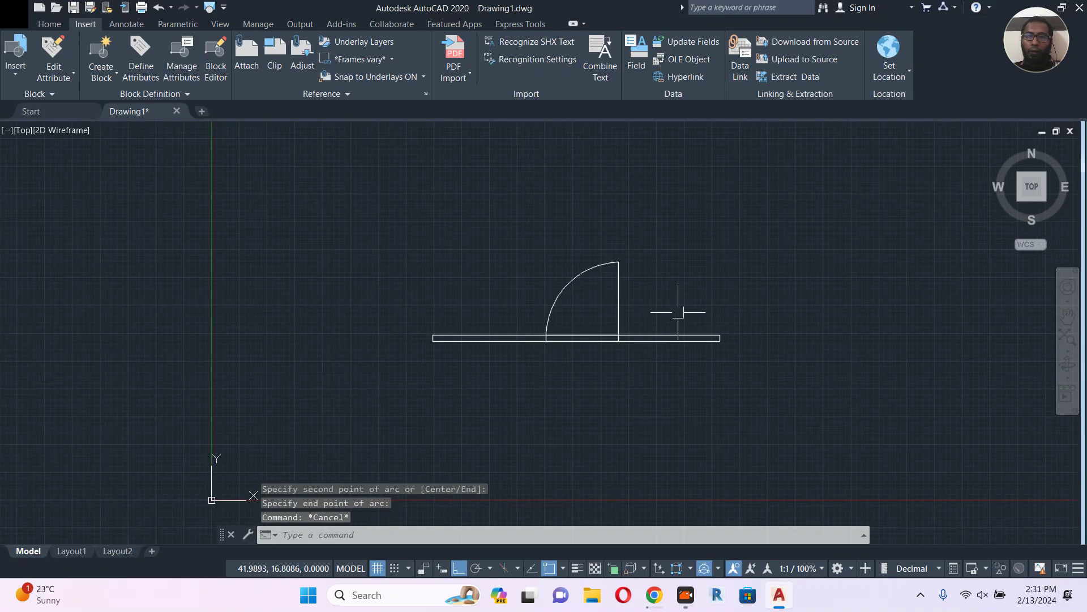
pyautogui.scroll(2, 586, 352)
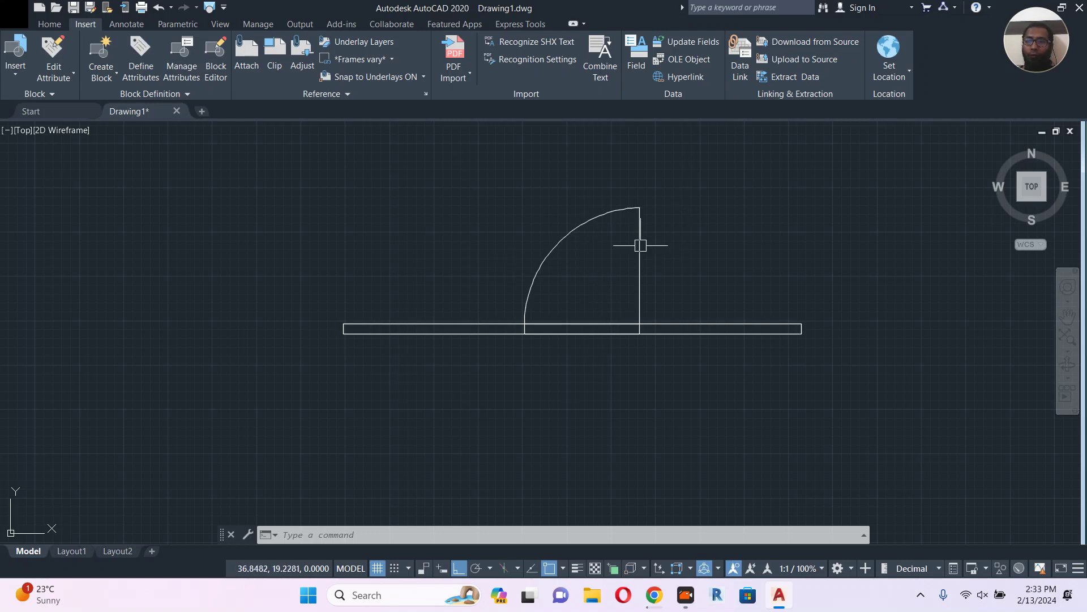
pyautogui.moveTo(656, 362); pyautogui.dragTo(629, 381, button='middle')
pyautogui.write('r')
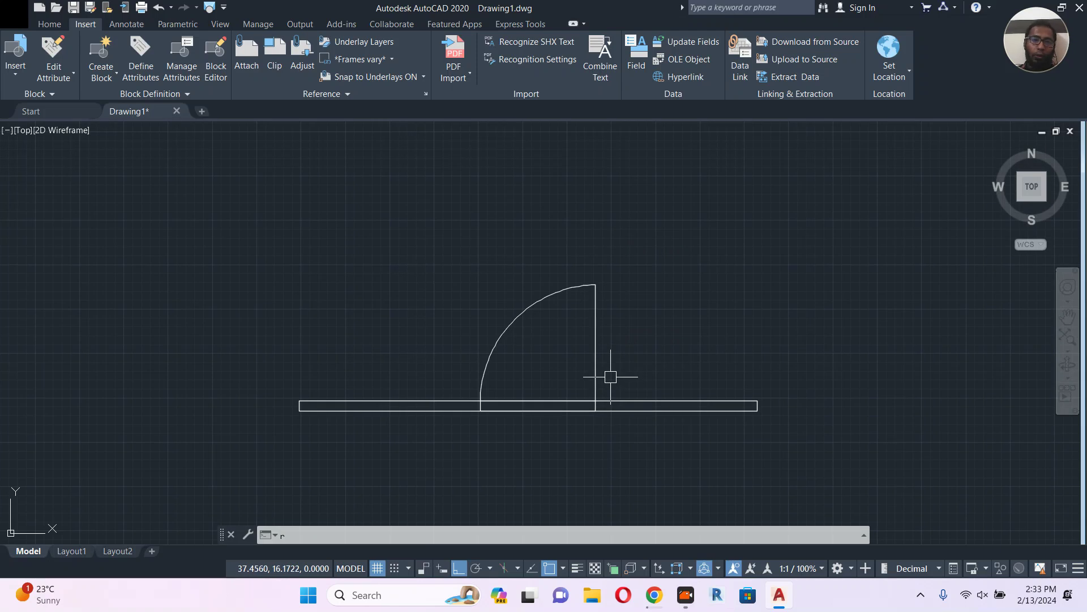
pyautogui.press('Return')
pyautogui.click(484, 340)
pyautogui.click(337, 400)
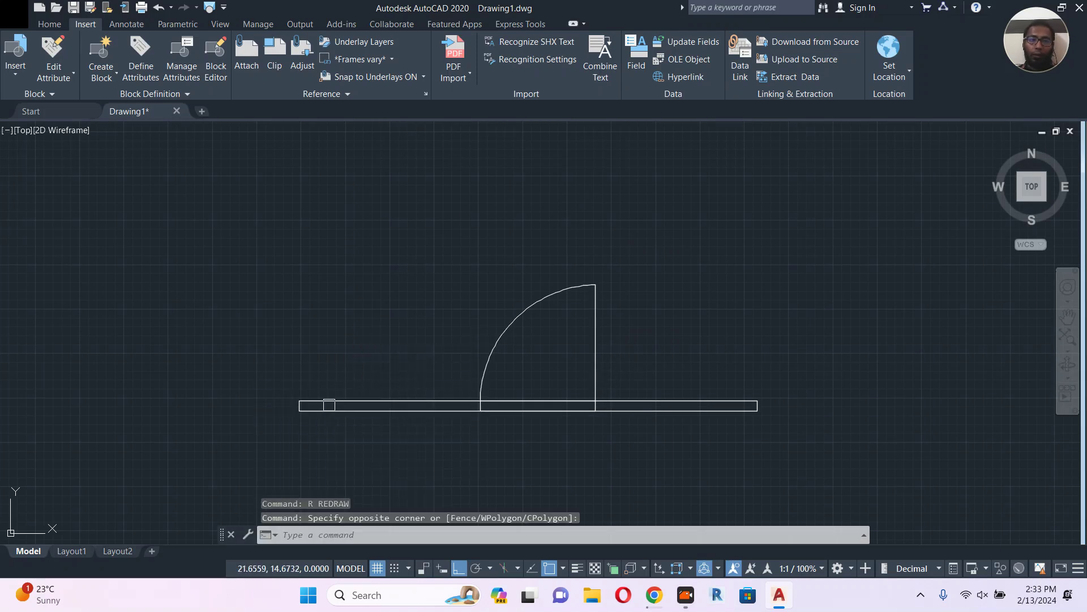
pyautogui.press('Escape')
# Draw a large rectangle above the wall for the room, starting at the middle of the wall's left end and spanning the wall's length
pyautogui.write('rec')
pyautogui.press('Return')
pyautogui.scroll(2, 304, 402)
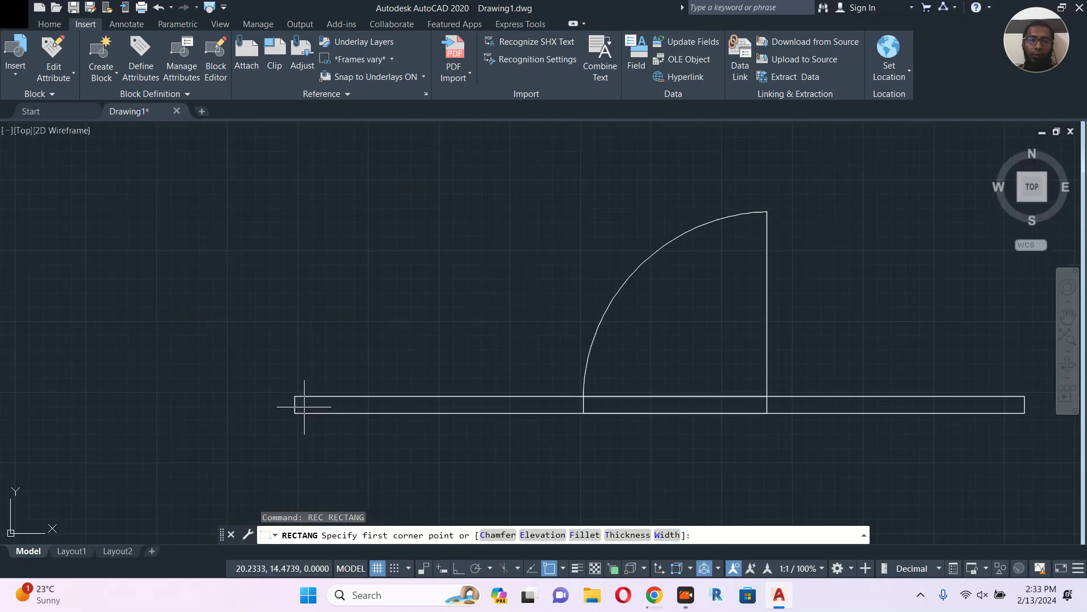
pyautogui.click(300, 405)
pyautogui.scroll(-4, 311, 369)
pyautogui.scroll(3, 453, 414)
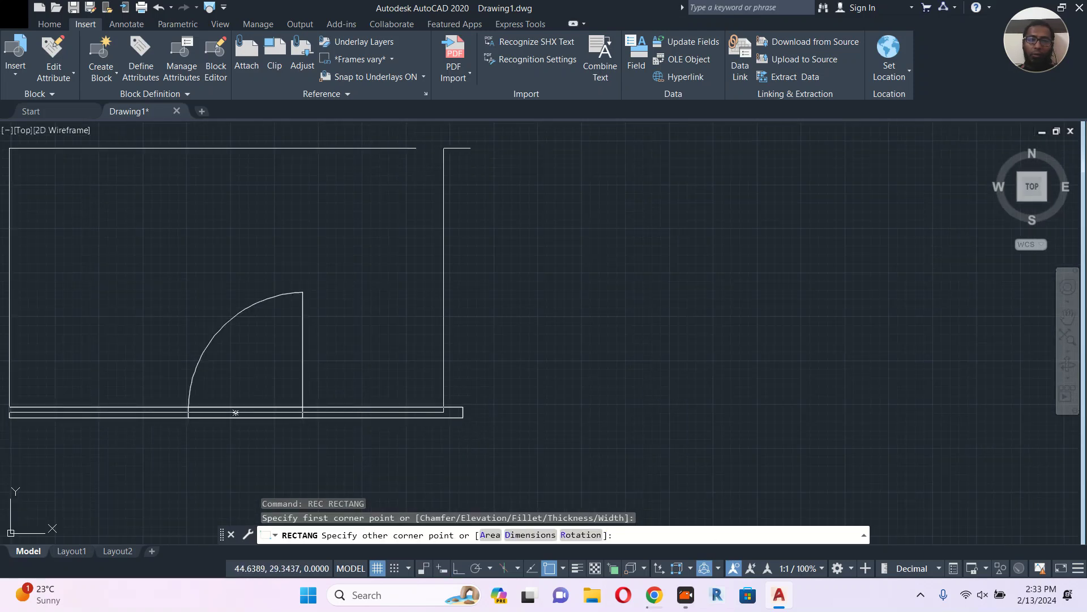
pyautogui.moveTo(481, 141)
pyautogui.mouseDown(button='middle')
pyautogui.moveTo(570, 211)
pyautogui.moveTo(636, 215)
pyautogui.mouseUp(button='middle')
pyautogui.press('Escape')
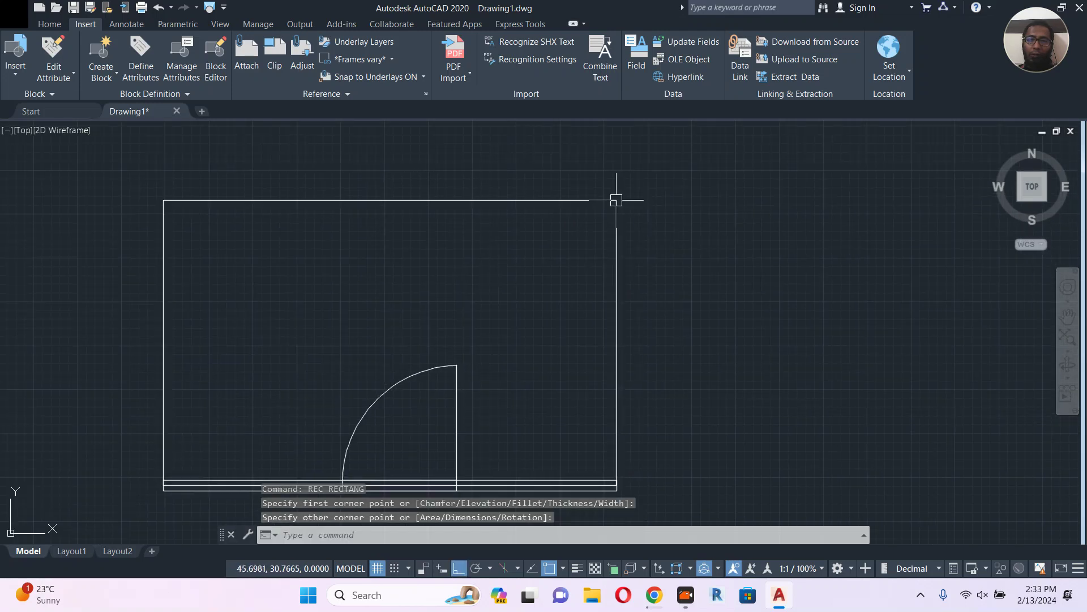
# Set the current object colour to Red
pyautogui.scroll(-4, 614, 218)
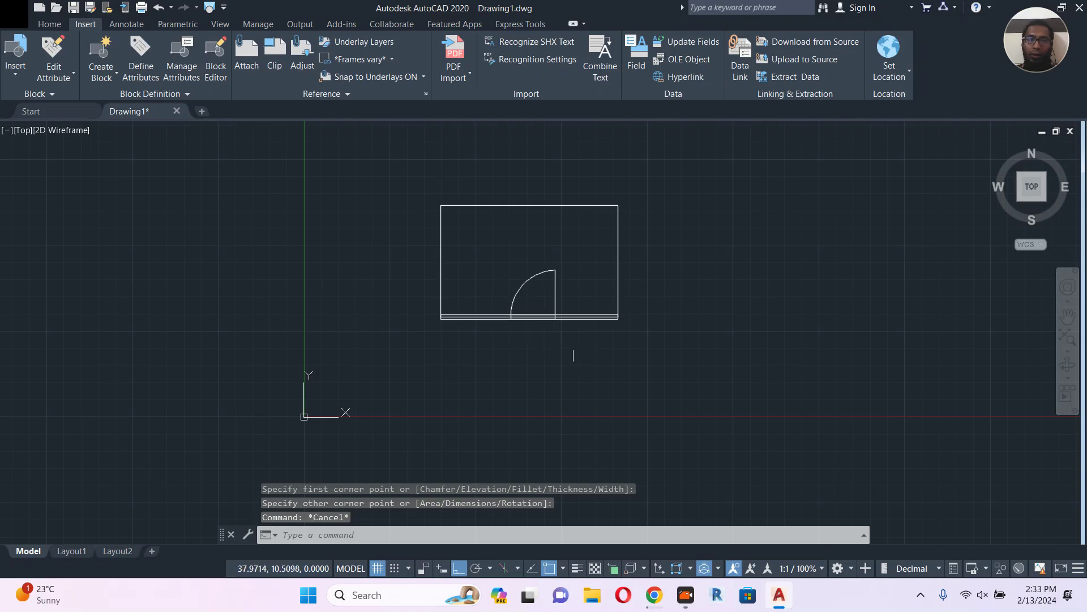
pyautogui.click(45, 25)
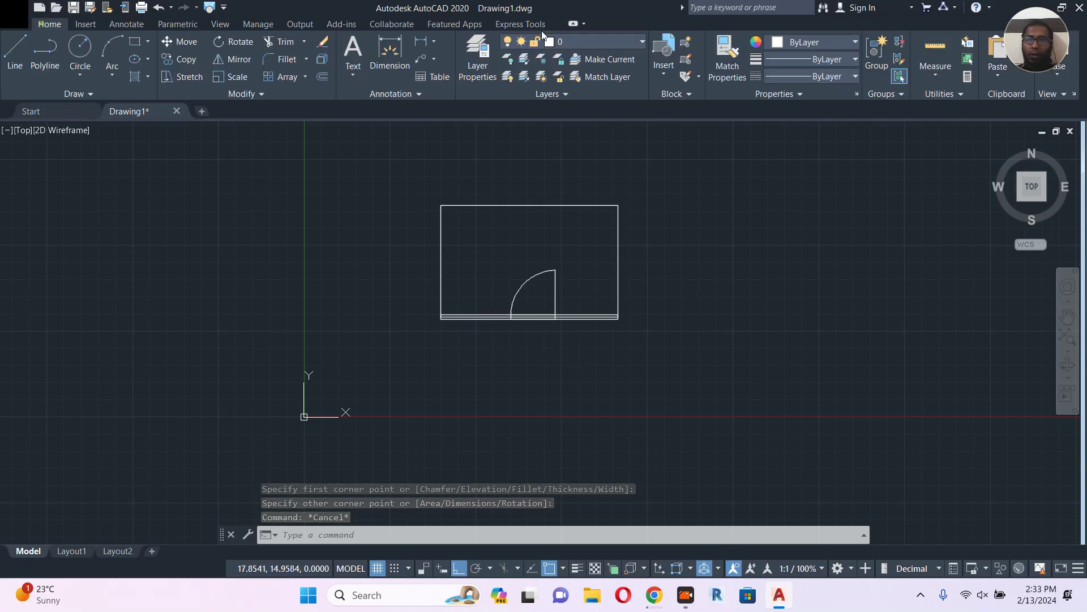
pyautogui.click(821, 41)
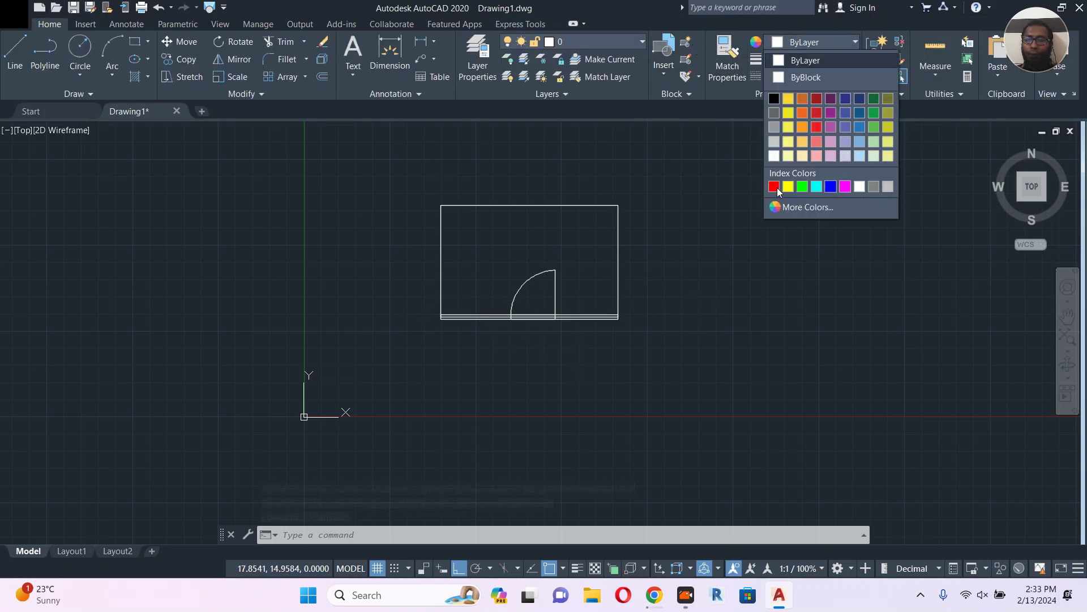
pyautogui.click(772, 186)
pyautogui.scroll(6, 552, 317)
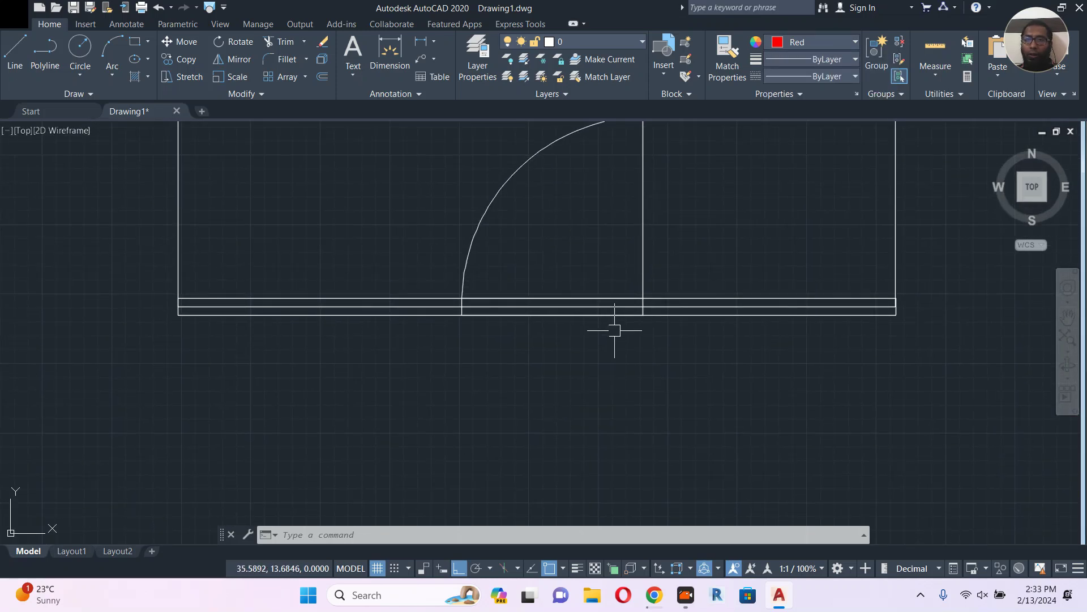
pyautogui.scroll(-2, 614, 328)
pyautogui.click(508, 137)
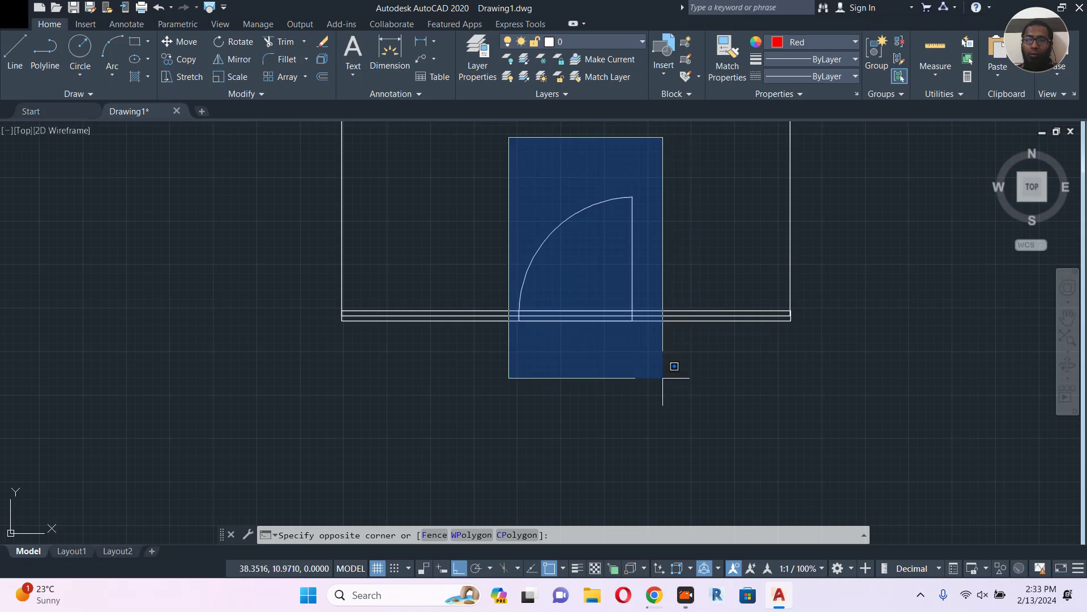
pyautogui.press('Escape')
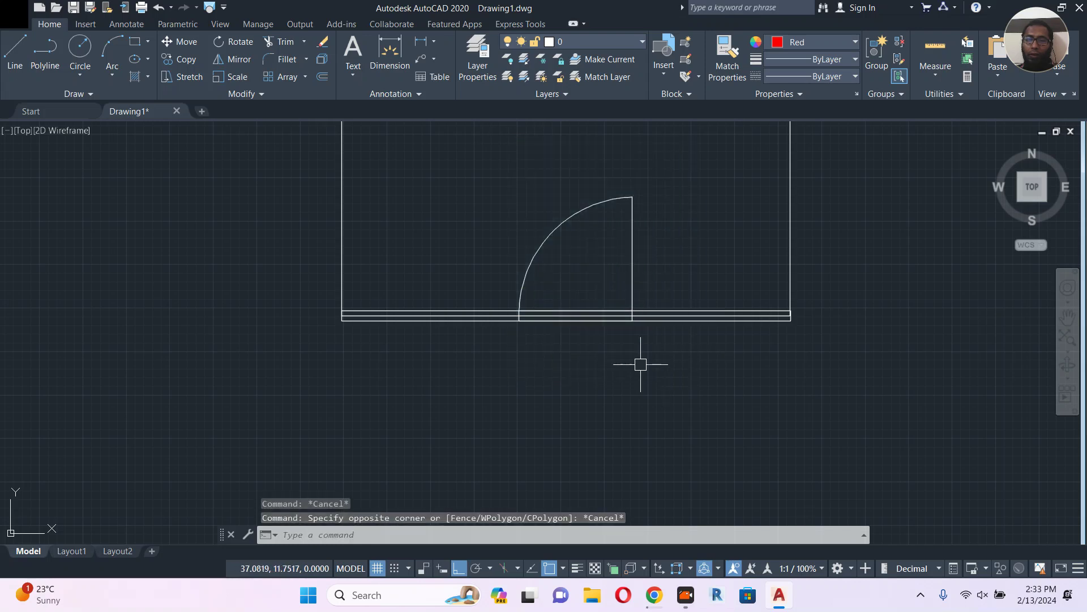
# Draw a small red rectangle against the underside of the wall, just left of the door opening
pyautogui.scroll(3, 510, 319)
pyautogui.write('rec')
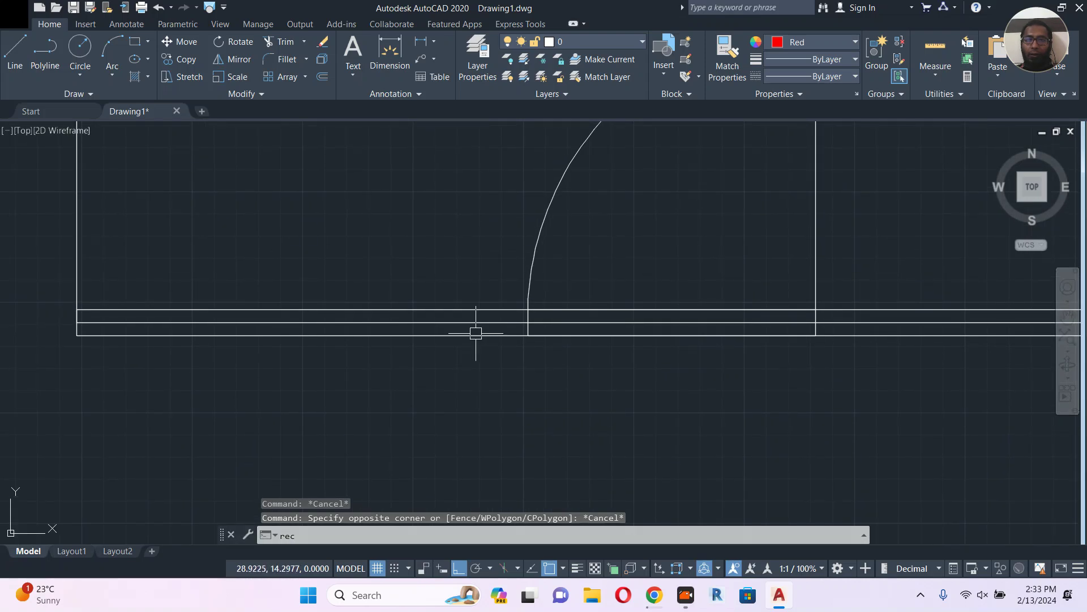
pyautogui.press('Return')
pyautogui.scroll(4, 477, 332)
pyautogui.click(450, 343)
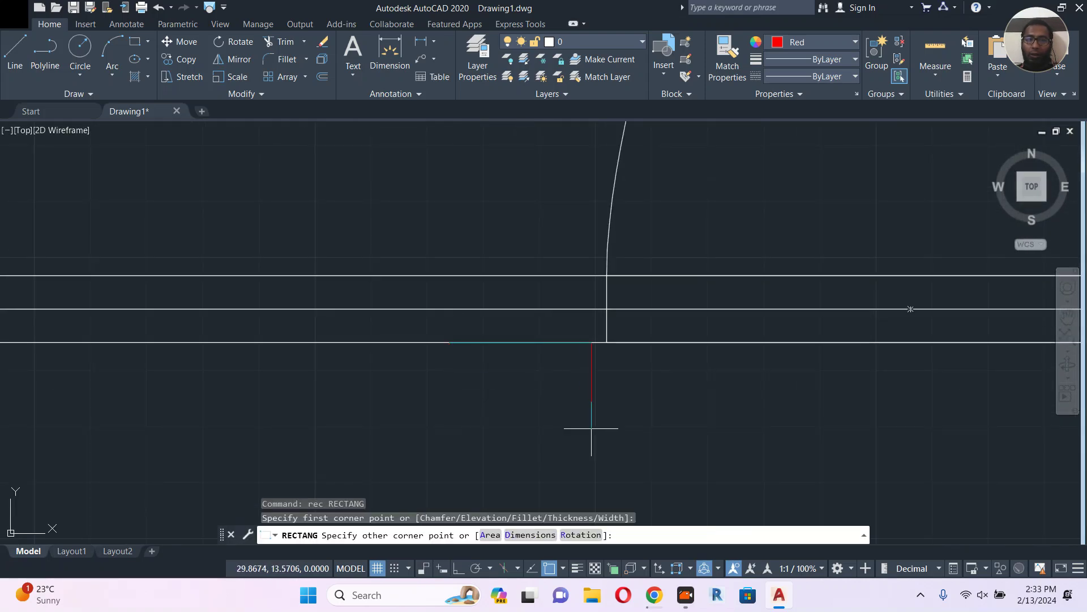
pyautogui.click(586, 457)
pyautogui.press('Escape')
# Place a single-line text below the wall, to the lower left of the small red rectangle
pyautogui.scroll(-5, 638, 385)
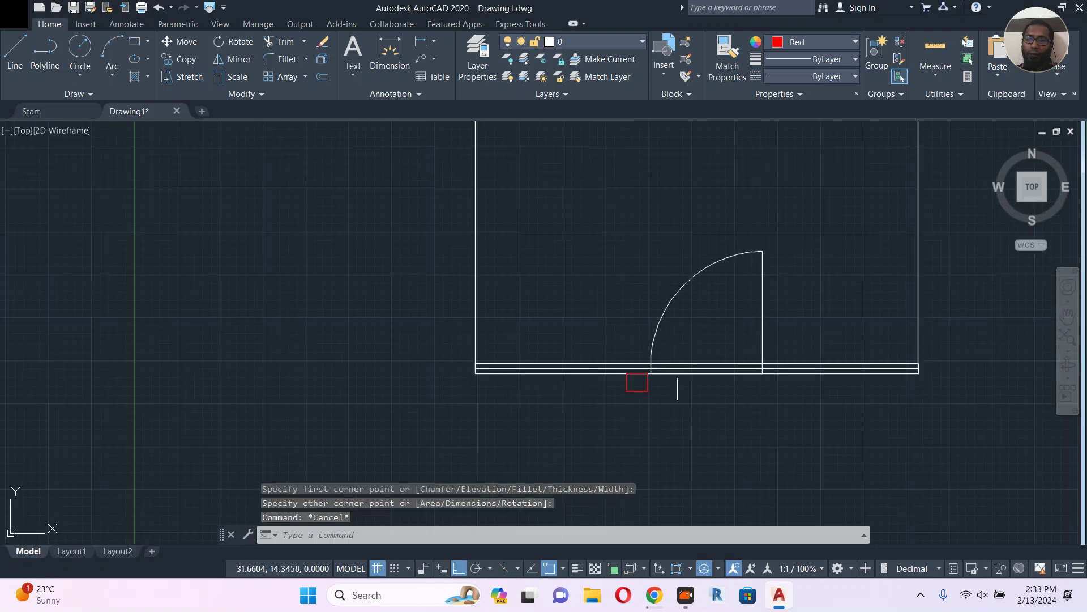
pyautogui.moveTo(576, 369); pyautogui.dragTo(546, 355, button='middle')
pyautogui.write('text')
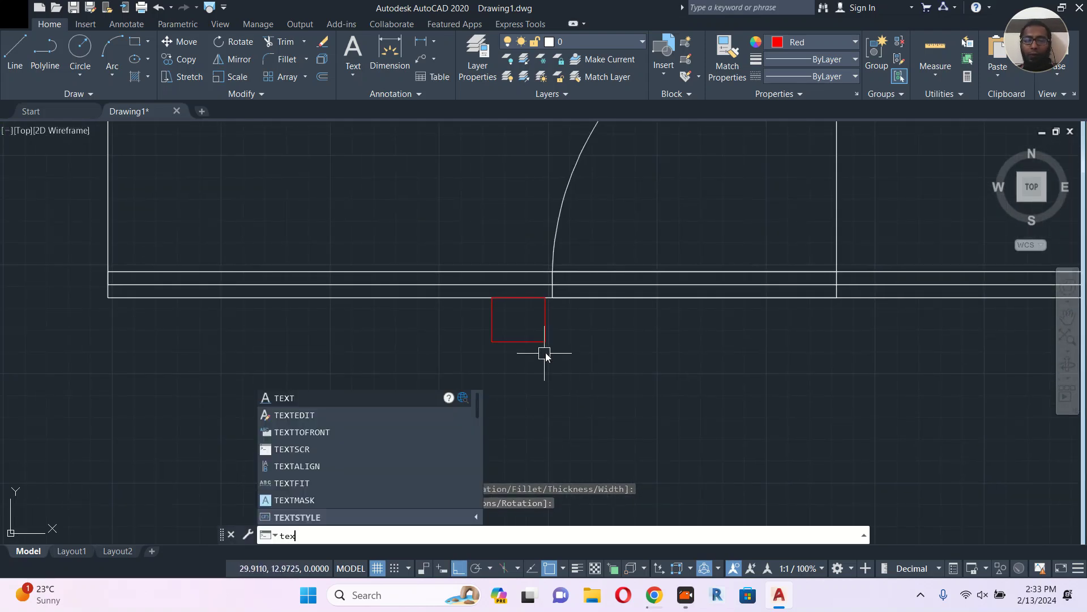
pyautogui.press('Return')
pyautogui.click(442, 396)
pyautogui.press('Return')
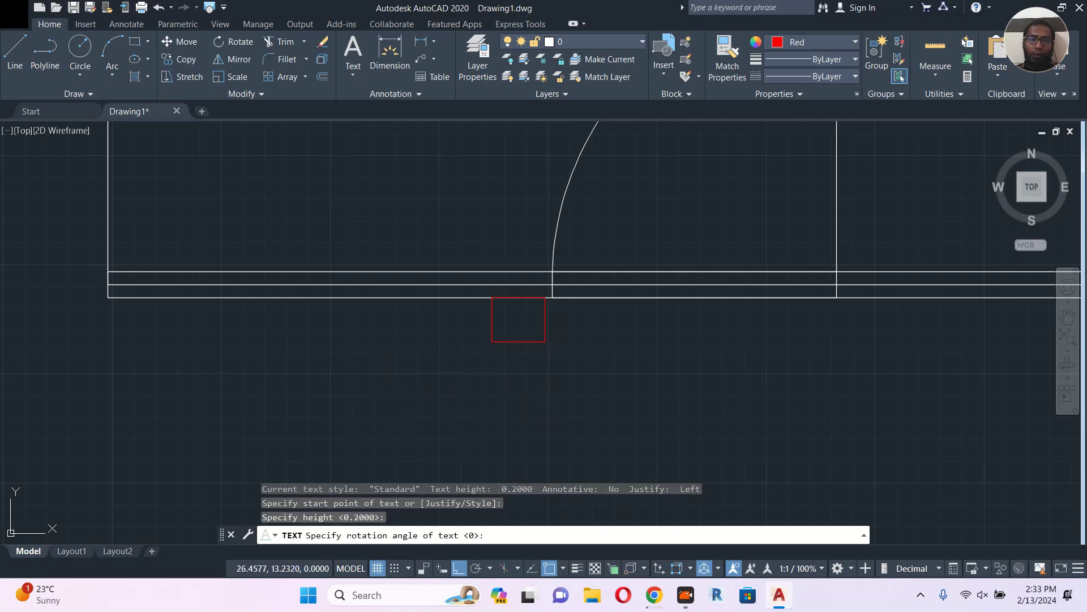
pyautogui.press('Return')
pyautogui.scroll(-2, 446, 383)
# Enter CR as the content of the single-line text and finish it
pyautogui.write('car')
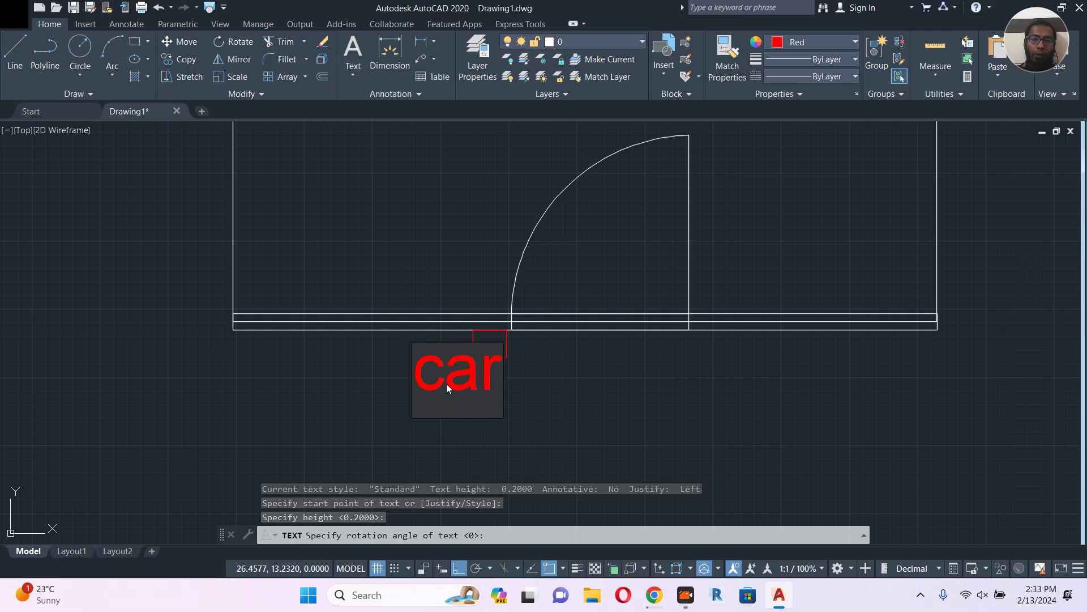
pyautogui.press('BackSpace')
pyautogui.press('BackSpace')
pyautogui.press('BackSpace')
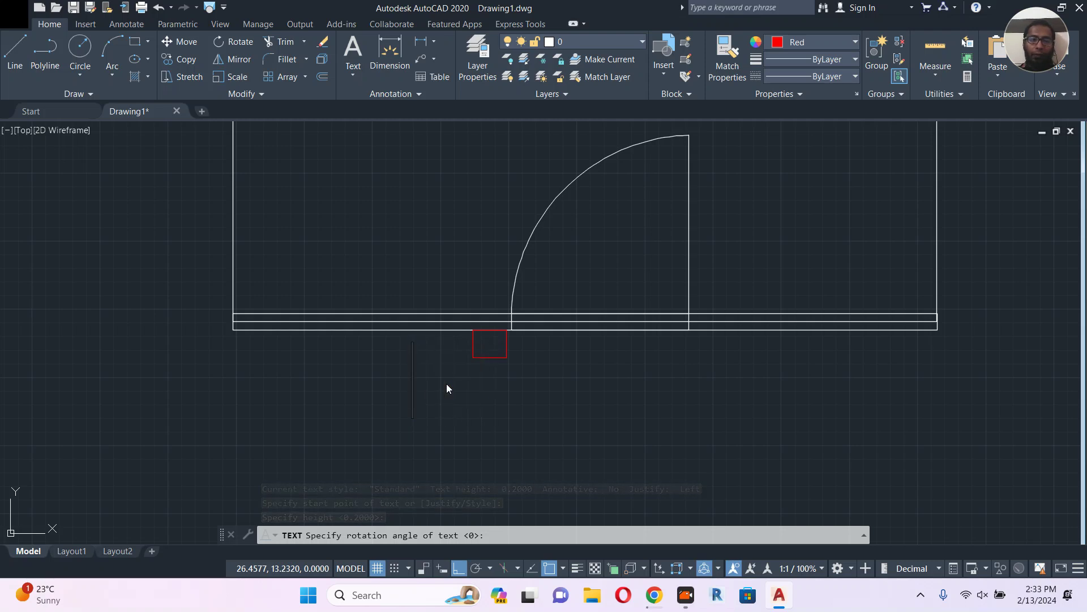
pyautogui.write('CR')
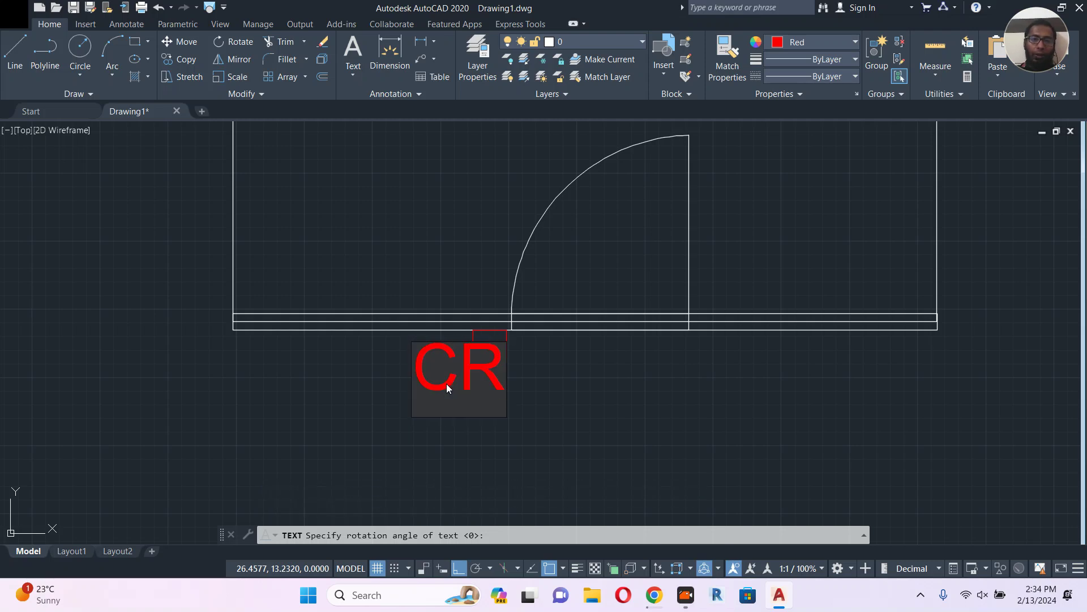
pyautogui.click(580, 383)
pyautogui.press('Return')
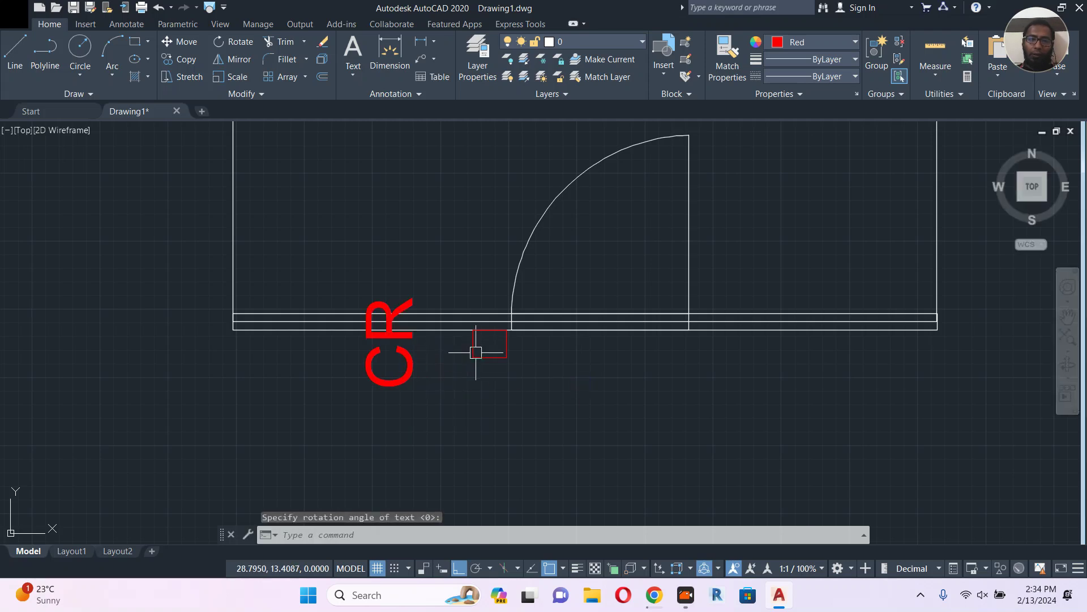
pyautogui.press('Escape')
# Rotate the CR text about its insertion point so that it reads horizontally
pyautogui.click(411, 387)
pyautogui.moveTo(413, 389); pyautogui.dragTo(449, 335, button='middle')
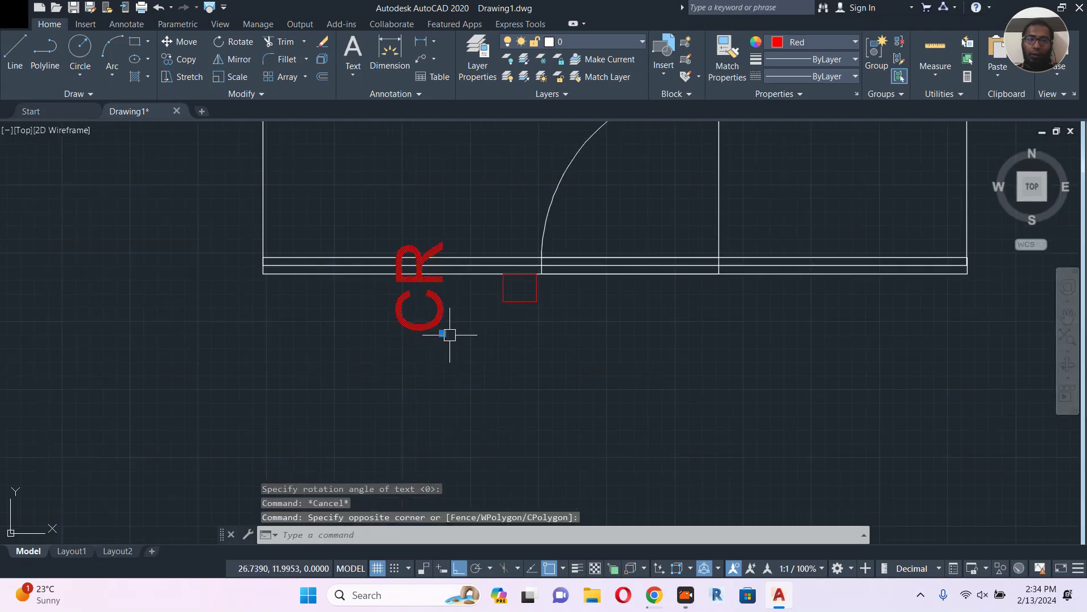
pyautogui.write('ro')
pyautogui.press('Return')
pyautogui.scroll(2, 453, 334)
pyautogui.click(431, 331)
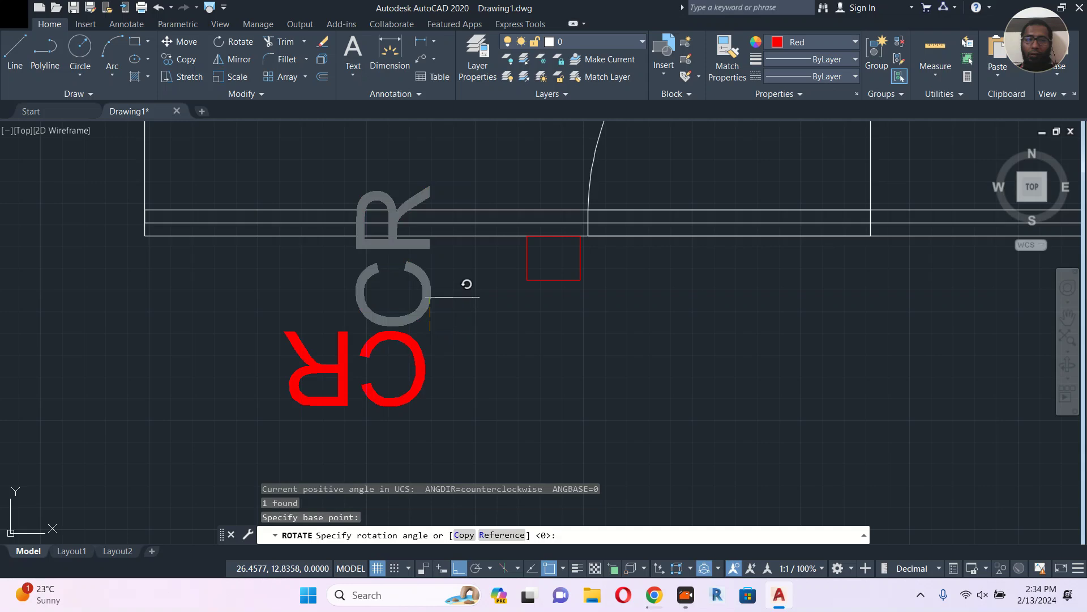
pyautogui.click(450, 398)
pyautogui.click(474, 332)
# Scale the CR text down about a base point inside its letter C until it is narrower than the red rectangle
pyautogui.write('s')
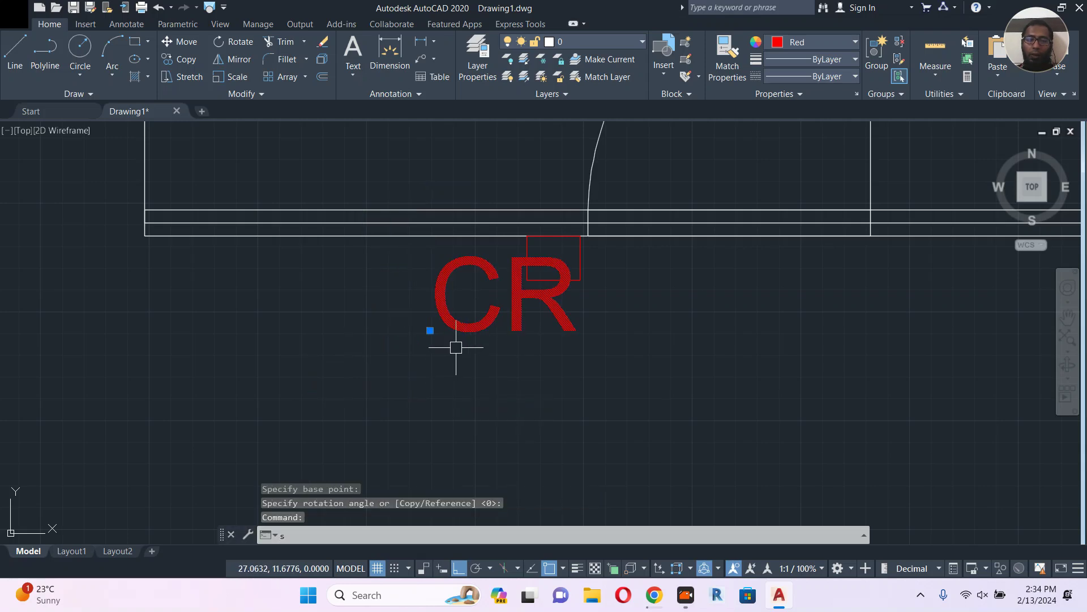
pyautogui.write('c')
pyautogui.press('Return')
pyautogui.scroll(2, 469, 309)
pyautogui.click(467, 302)
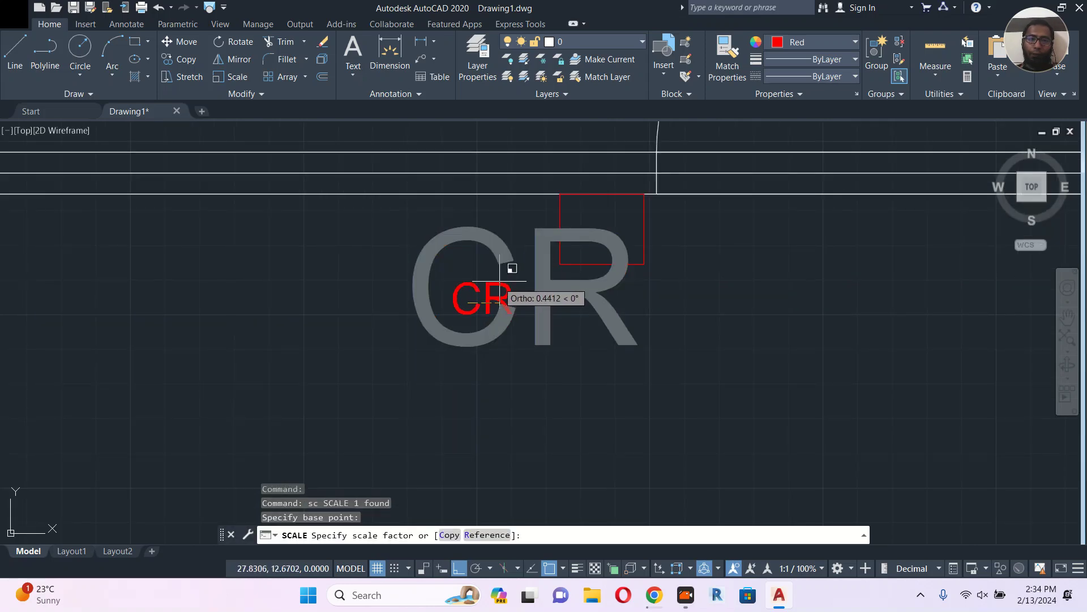
pyautogui.press('Escape')
# Turn Ortho off and move the CR text freely into the centre of the red rectangle below the wall
pyautogui.moveTo(532, 355); pyautogui.dragTo(499, 388, button='middle')
pyautogui.write('m')
pyautogui.press('Return')
pyautogui.click(498, 389)
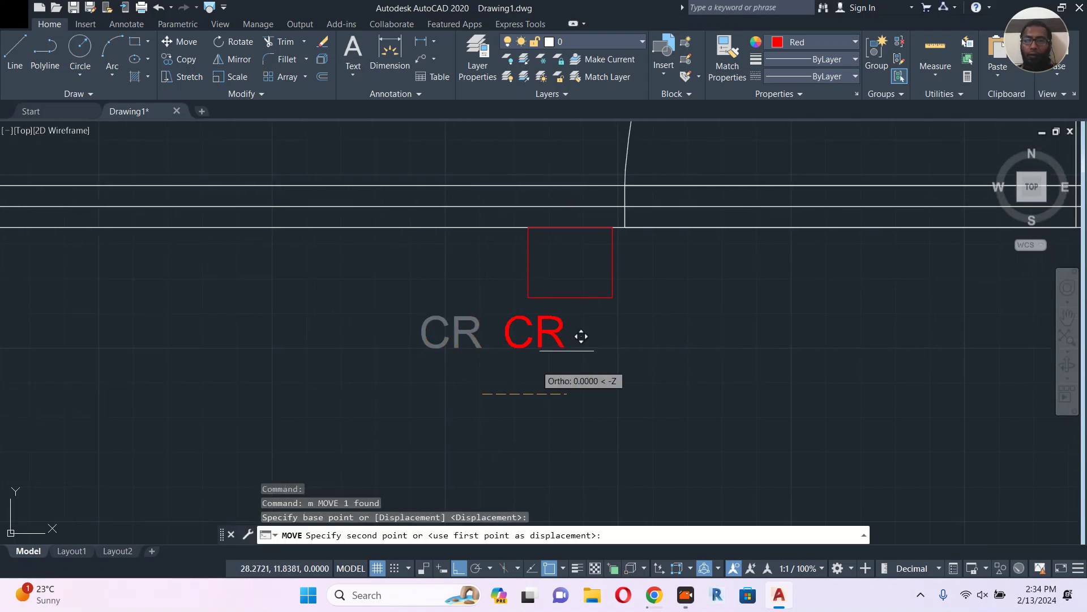
pyautogui.click(460, 568)
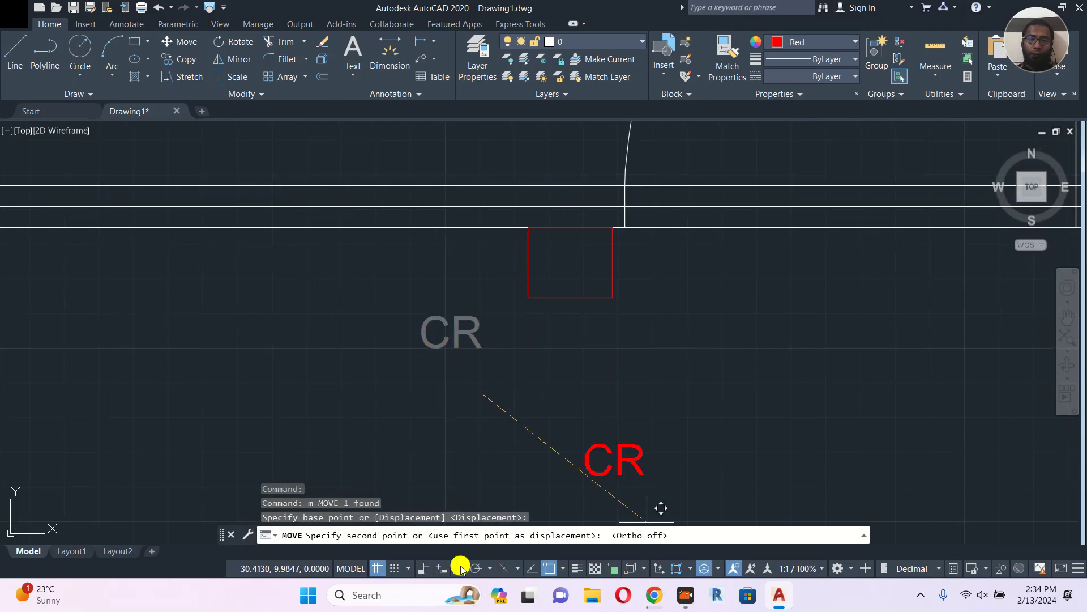
pyautogui.click(600, 323)
pyautogui.press('Escape')
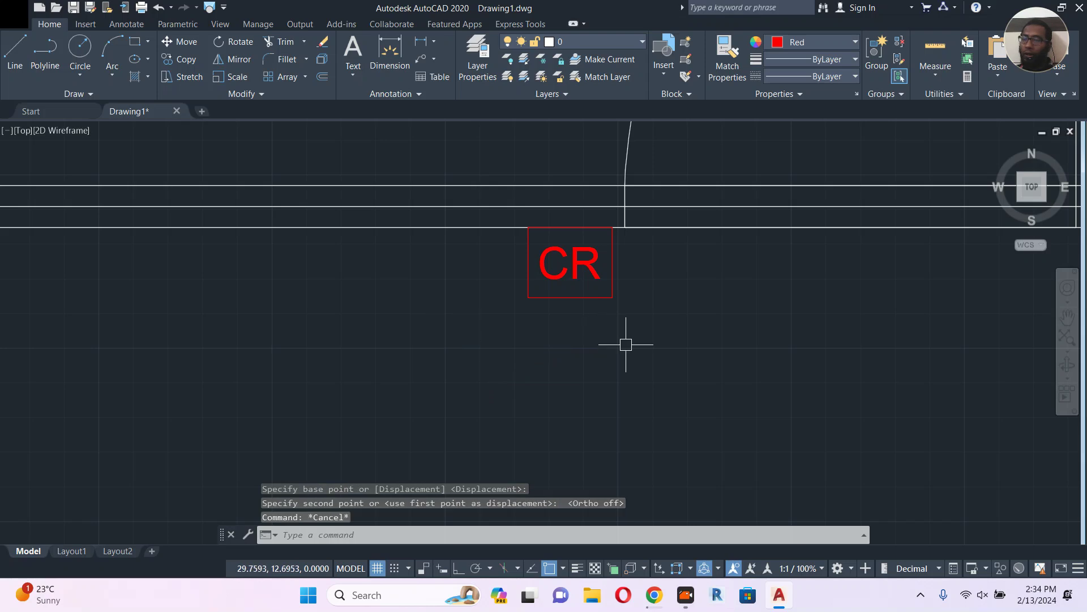
pyautogui.scroll(-4, 626, 344)
pyautogui.moveTo(599, 323); pyautogui.dragTo(529, 332, button='middle')
pyautogui.scroll(2, 470, 317)
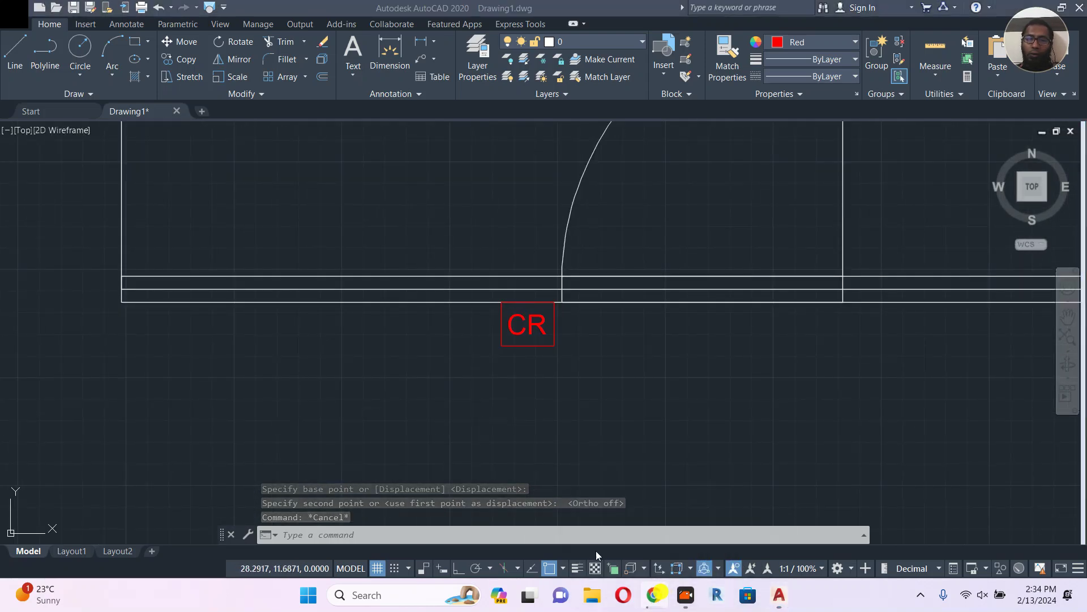
# Switch to Chrome and search Google for "card reader access control", showing the image results
pyautogui.click(655, 595)
pyautogui.click(294, 44)
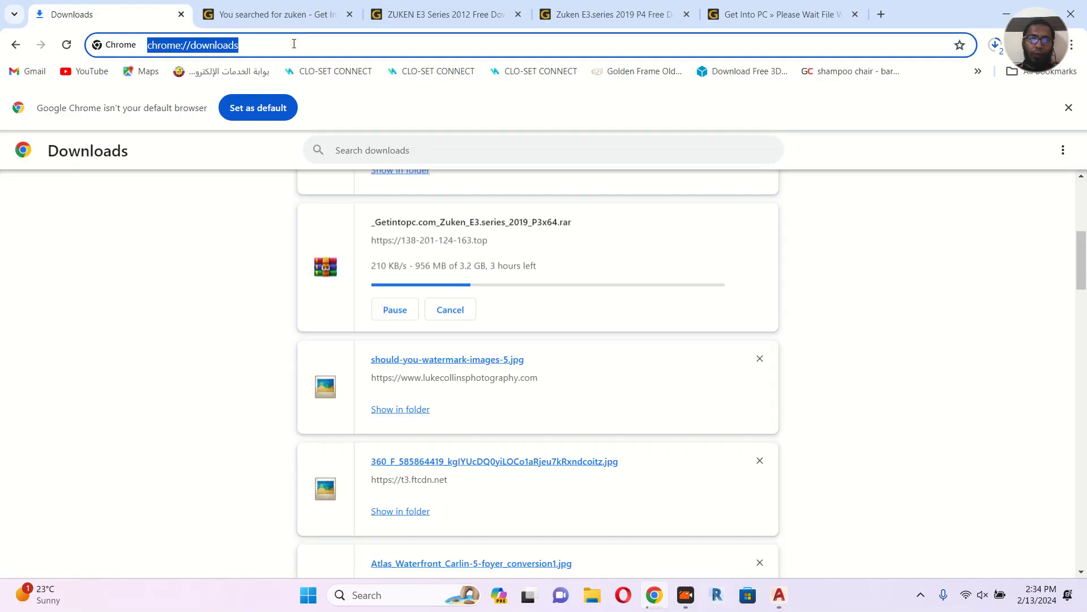
pyautogui.write('card ')
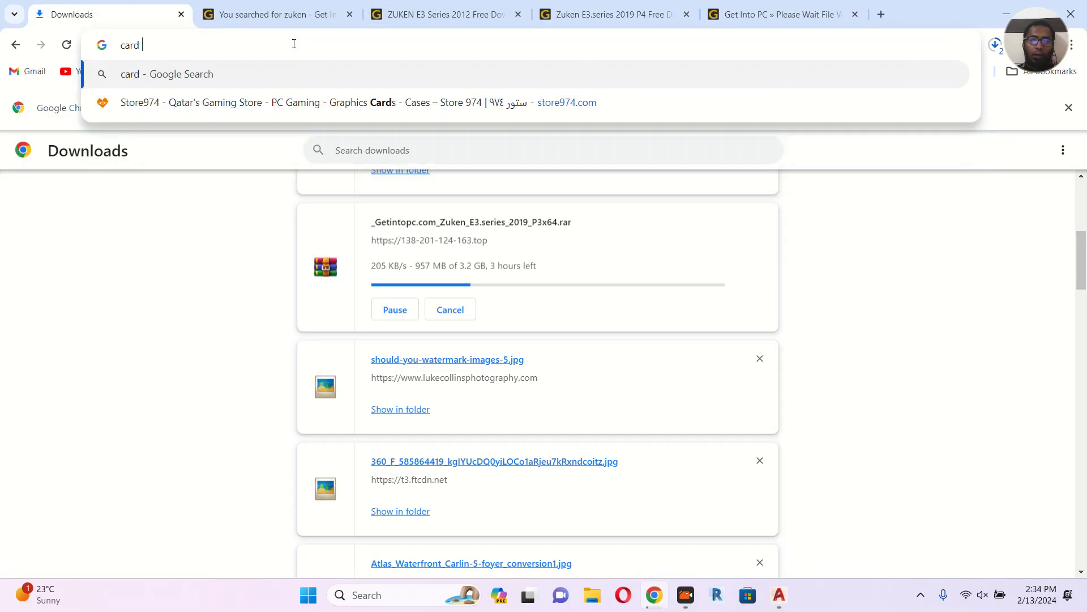
pyautogui.write('reader')
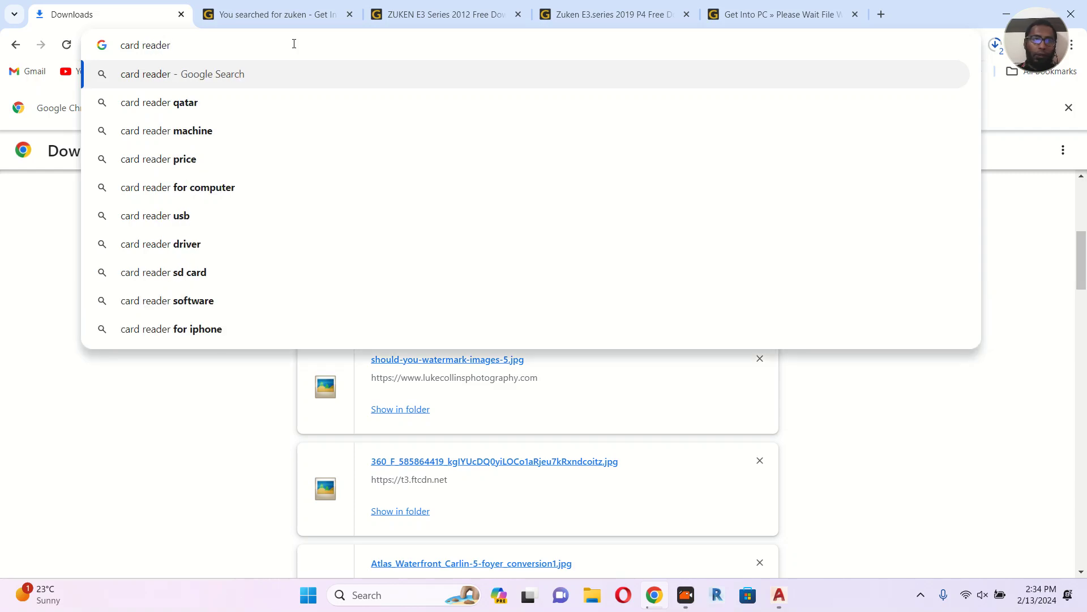
pyautogui.write(' acc')
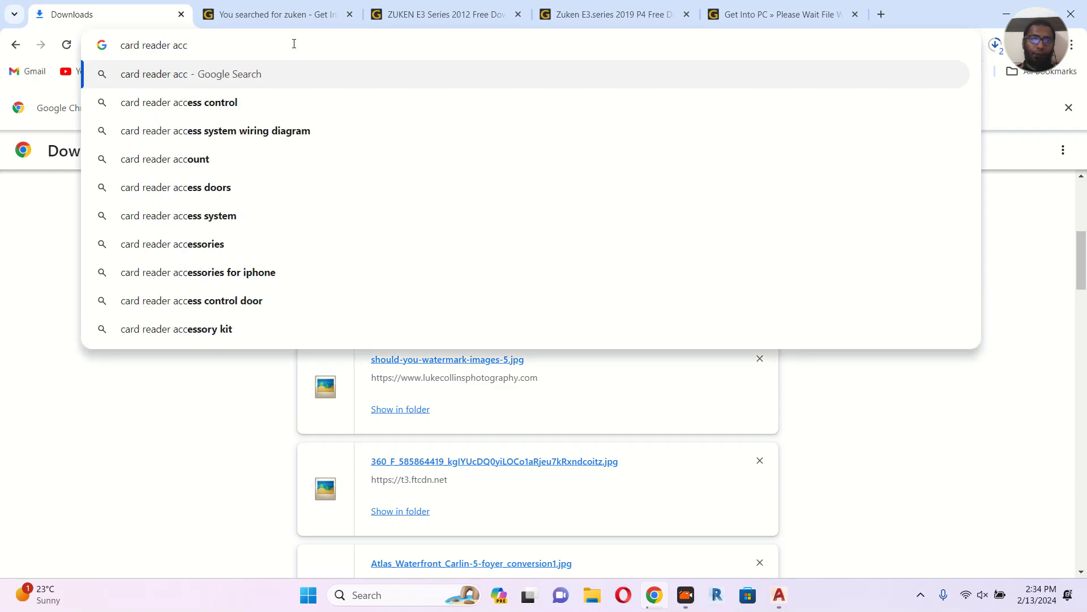
pyautogui.click(281, 102)
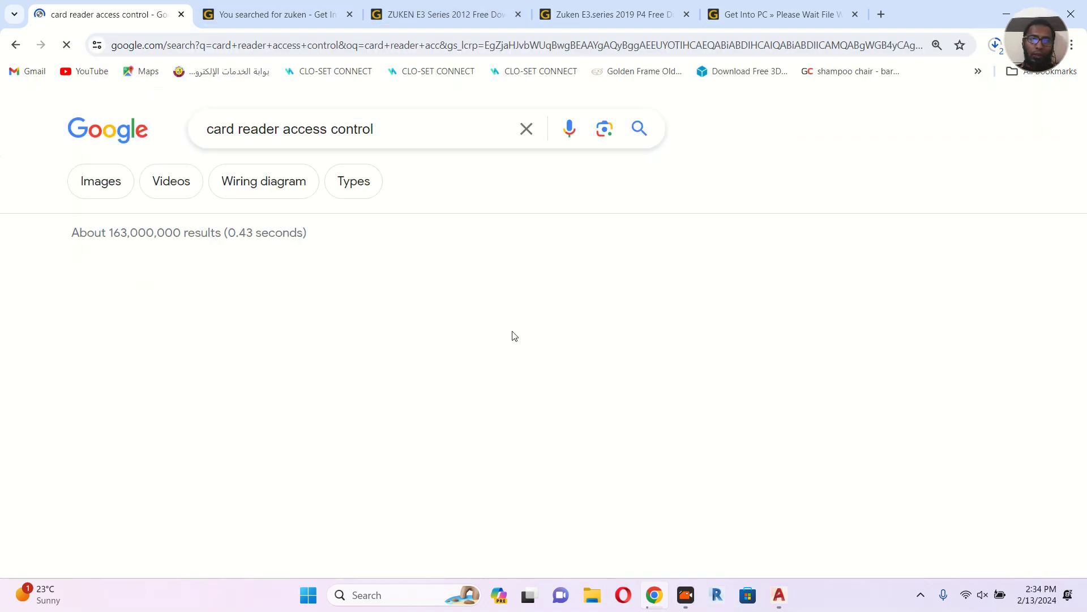
pyautogui.click(89, 187)
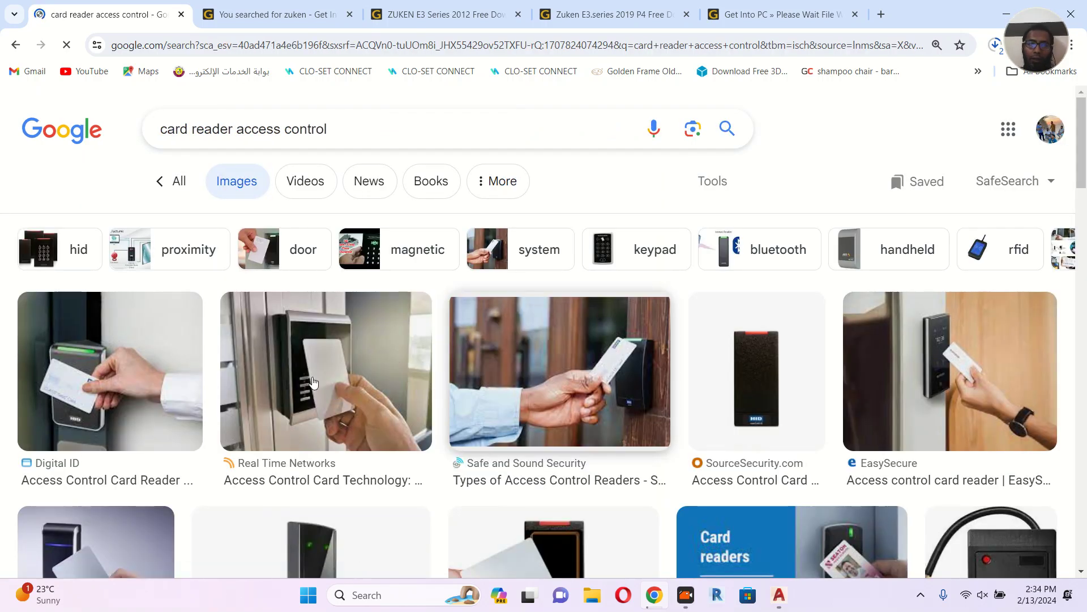
# Change the image search to "biometric access control" and look through the pictured devices
pyautogui.moveTo(232, 127); pyautogui.dragTo(143, 122)
pyautogui.write('b')
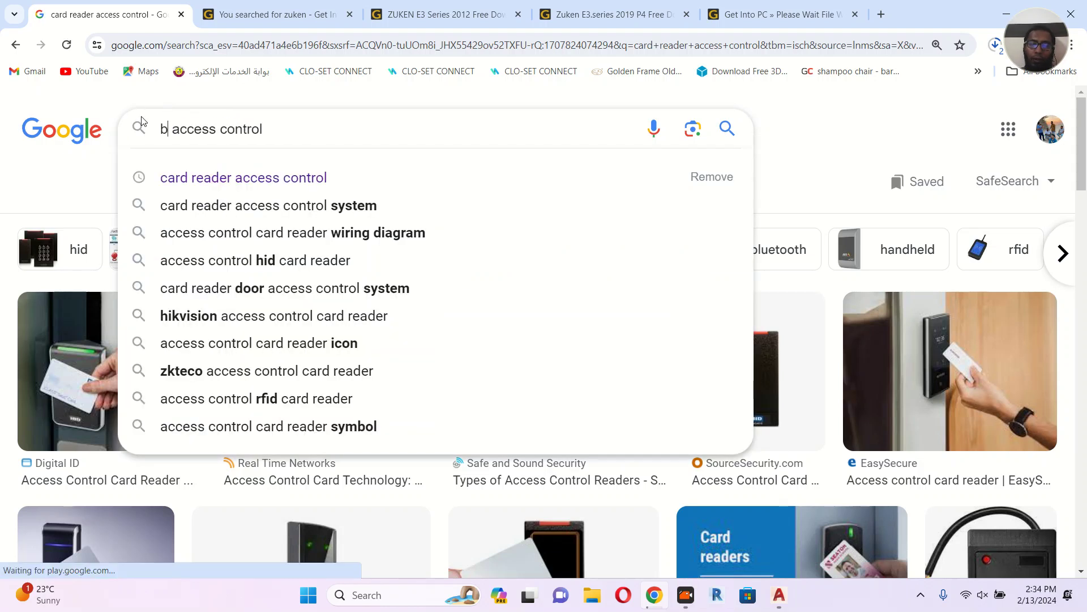
pyautogui.write('iomentrick')
pyautogui.press('Return')
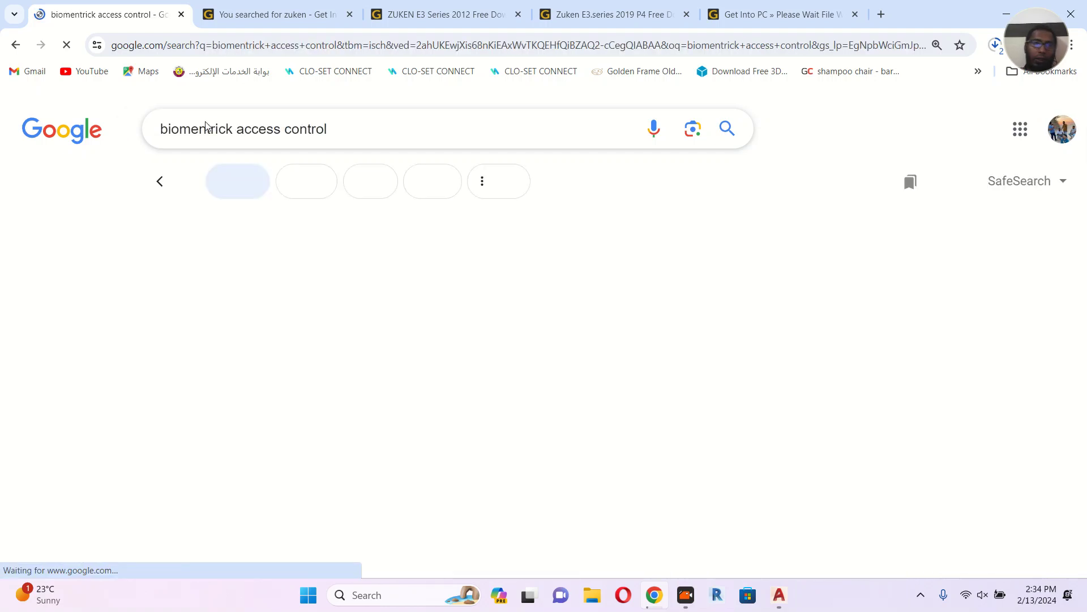
pyautogui.click(290, 327)
pyautogui.scroll(-3, 295, 320)
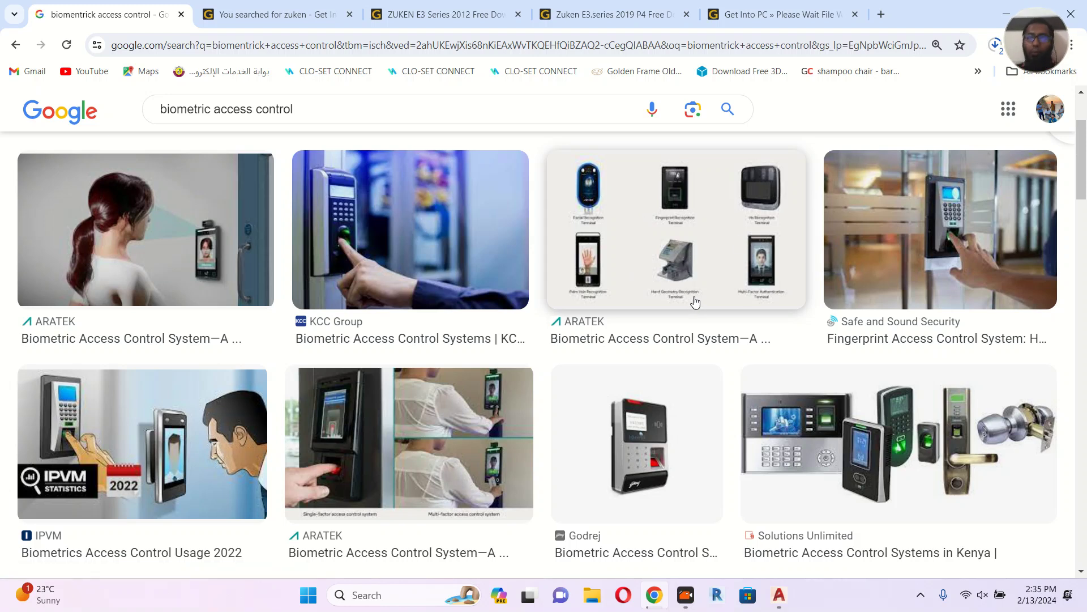
# Switch to AutoCAD and move the CR rectangle with its text slightly left along the wall, away from the door
pyautogui.click(780, 594)
pyautogui.click(468, 429)
pyautogui.click(604, 309)
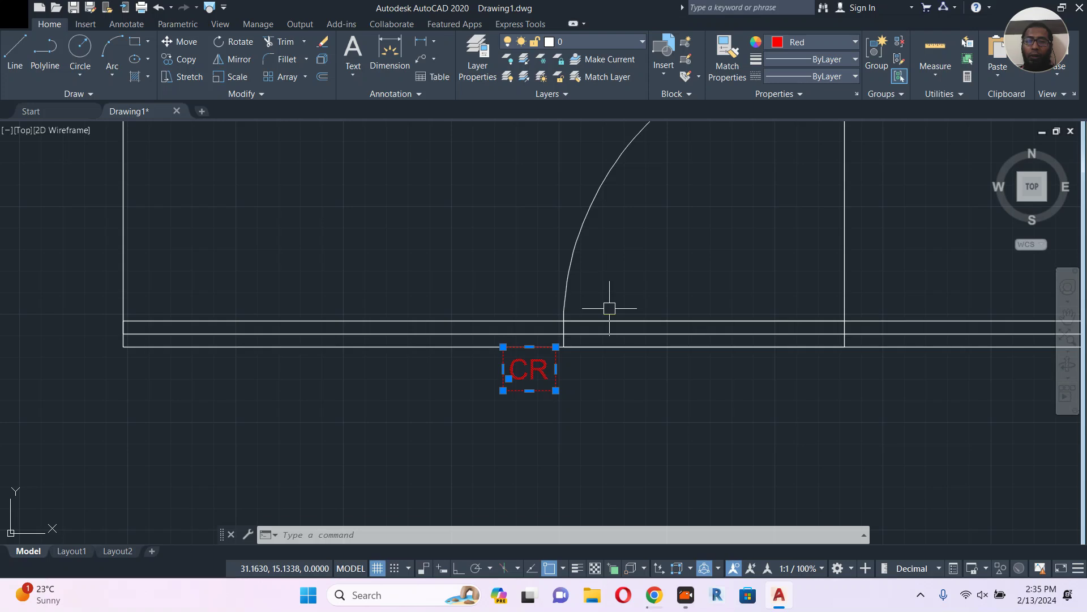
pyautogui.write('m')
pyautogui.press('Return')
pyautogui.click(651, 416)
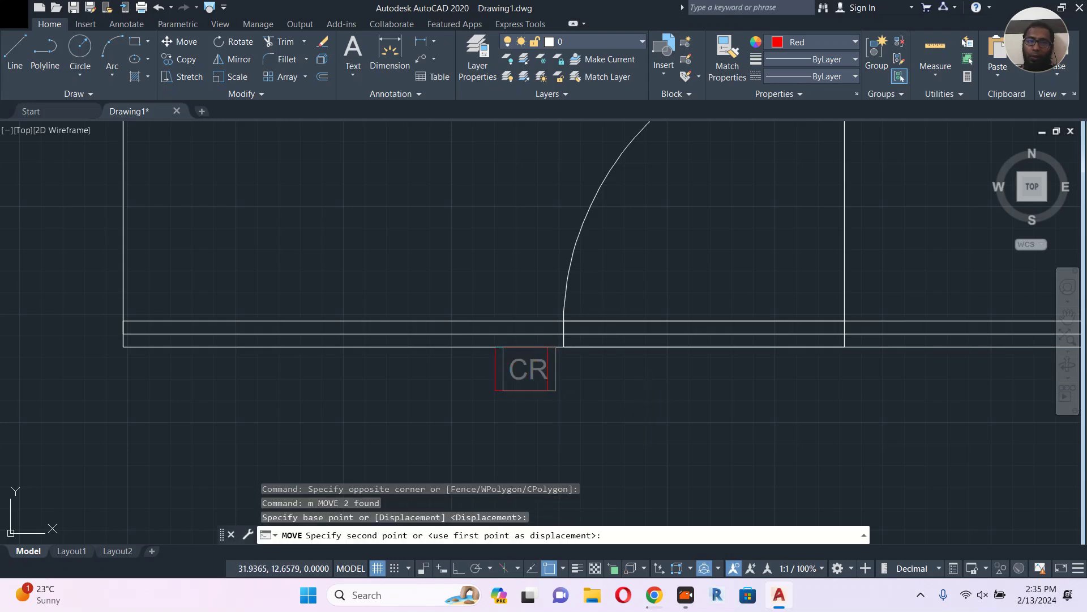
pyautogui.click(640, 370)
pyautogui.moveTo(619, 303); pyautogui.dragTo(588, 354, button='middle')
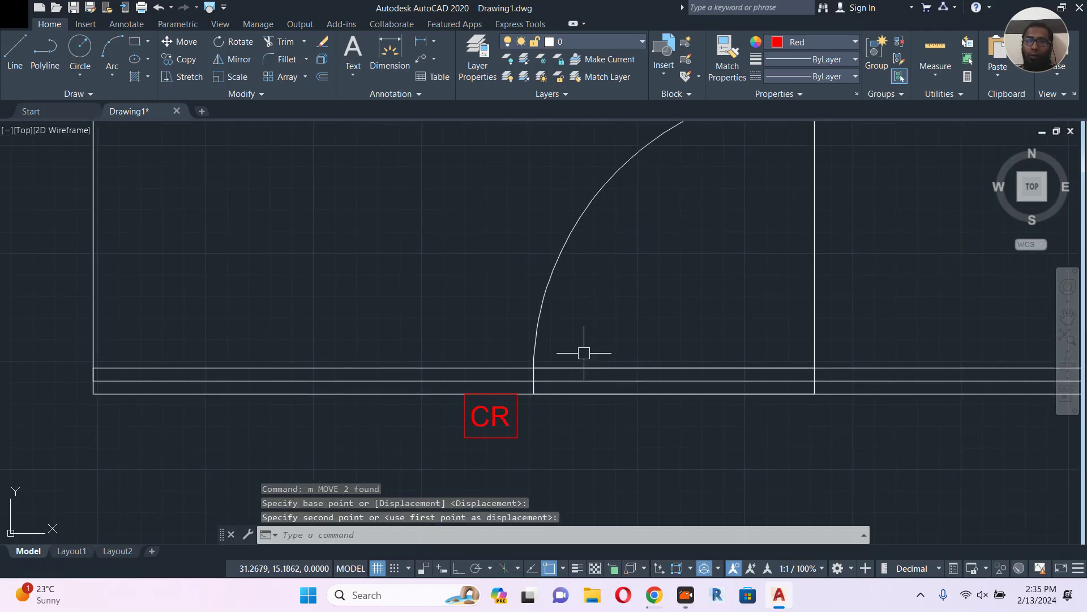
# Copy the CR rectangle and its text straight up with Ortho on, to the inner side of the wall
pyautogui.click(538, 418)
pyautogui.click(471, 456)
pyautogui.moveTo(421, 352); pyautogui.dragTo(432, 376, button='middle')
pyautogui.write('co')
pyautogui.press('Return')
pyautogui.click(485, 355)
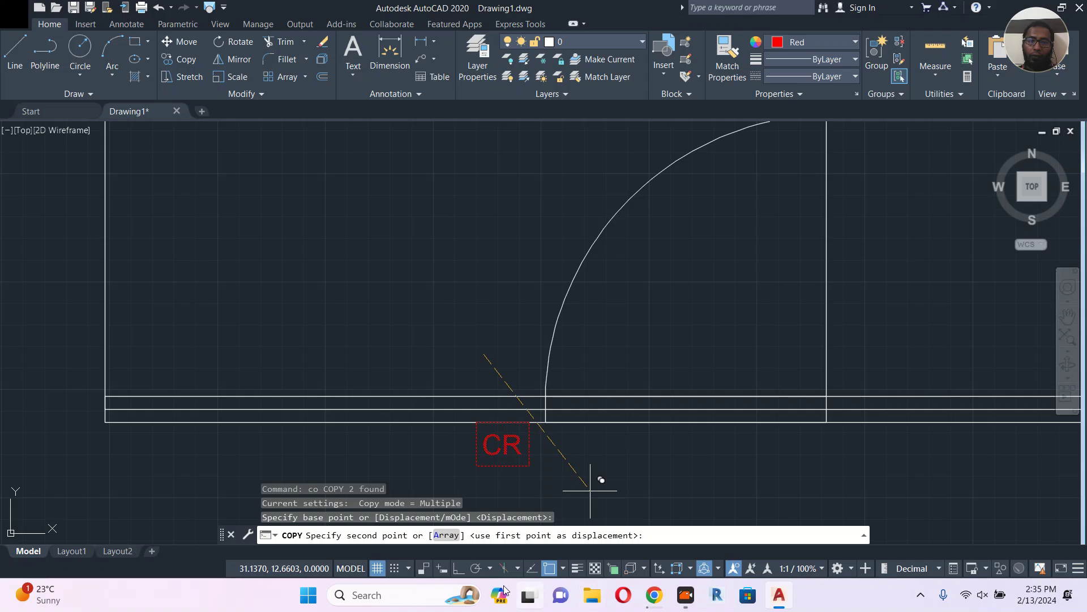
pyautogui.click(453, 568)
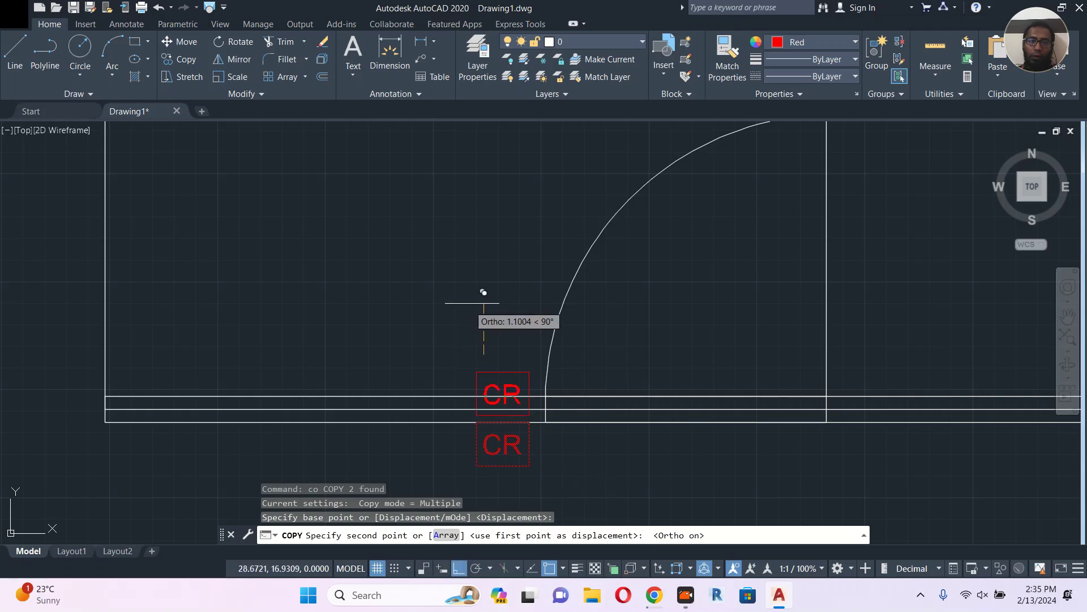
pyautogui.click(486, 273)
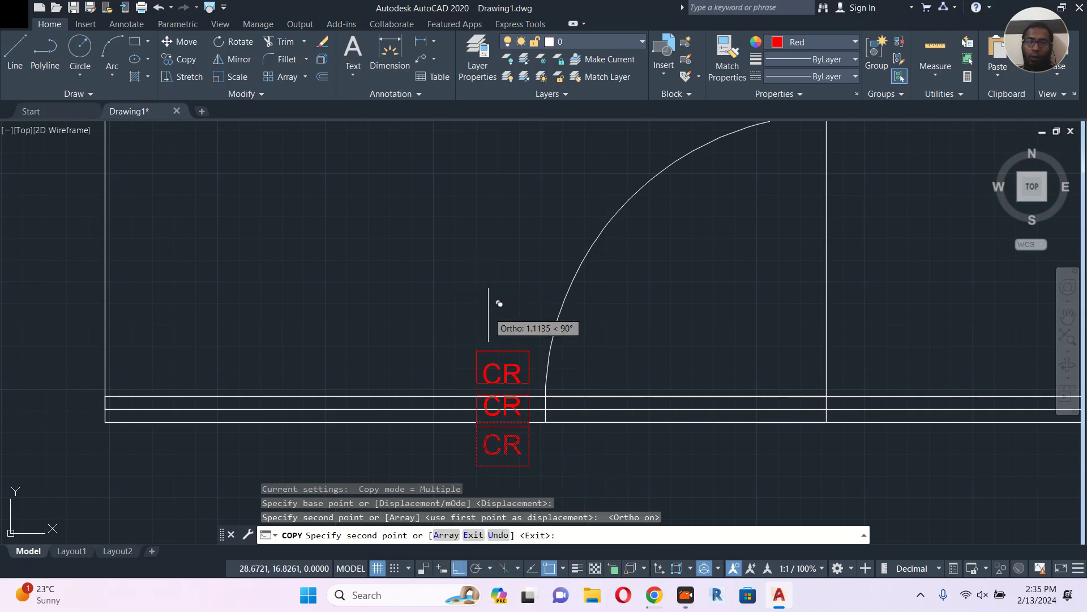
pyautogui.press('Escape')
# Change the text of the copied symbol above the wall to PB
pyautogui.doubleClick(508, 374)
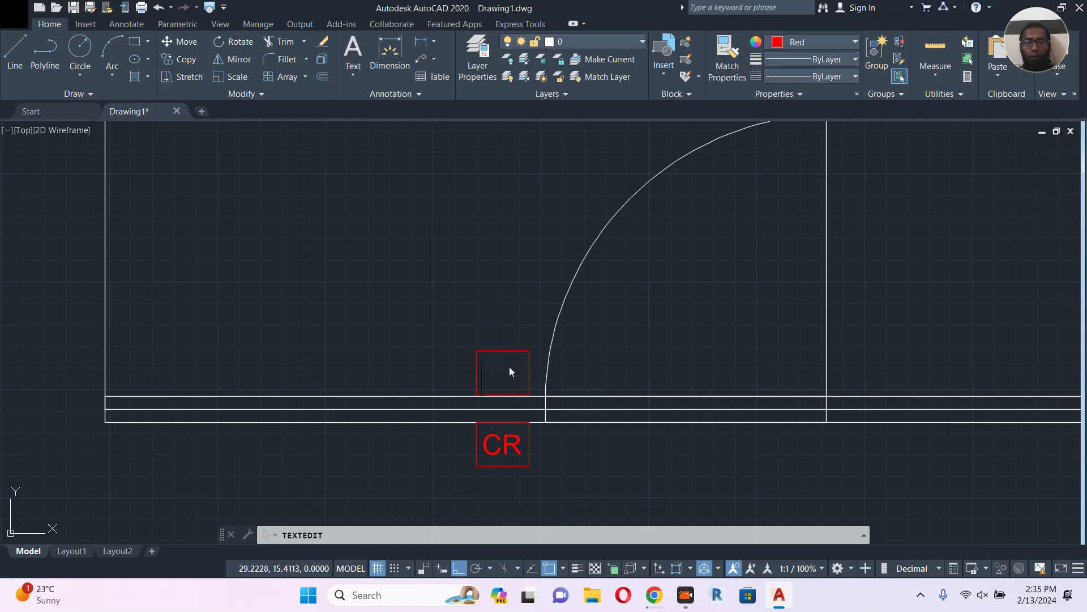
pyautogui.press('Return')
pyautogui.press('Escape')
pyautogui.moveTo(551, 384); pyautogui.dragTo(487, 297, button='middle')
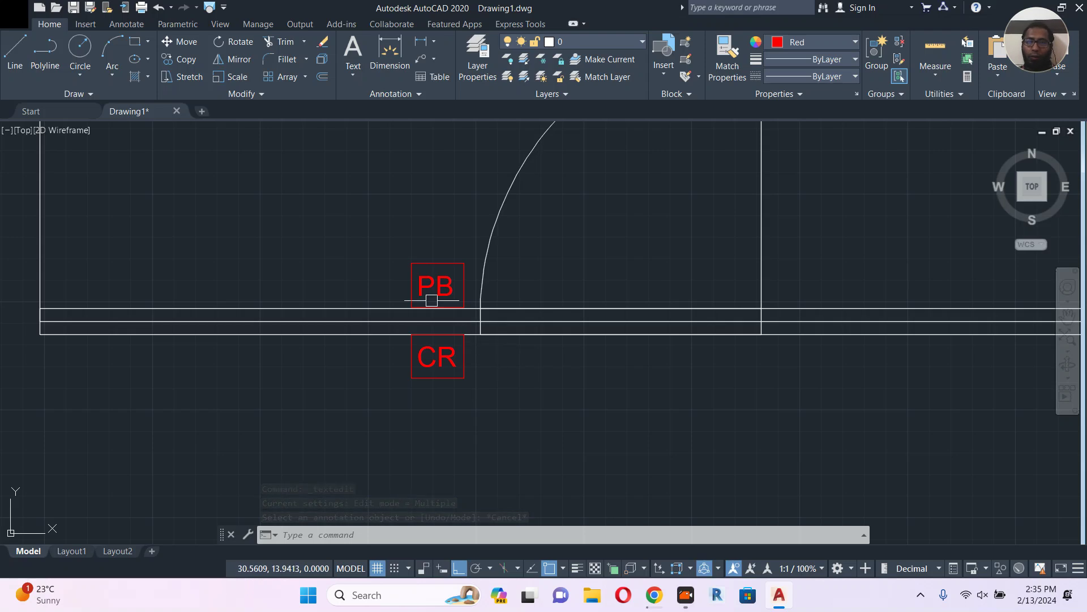
# Copy the PB rectangle and its text horizontally to the left, leaving a small gap between the two symbols
pyautogui.scroll(2, 436, 254)
pyautogui.click(485, 221)
pyautogui.click(408, 294)
pyautogui.moveTo(408, 294); pyautogui.dragTo(481, 313, button='middle')
pyautogui.press('Return')
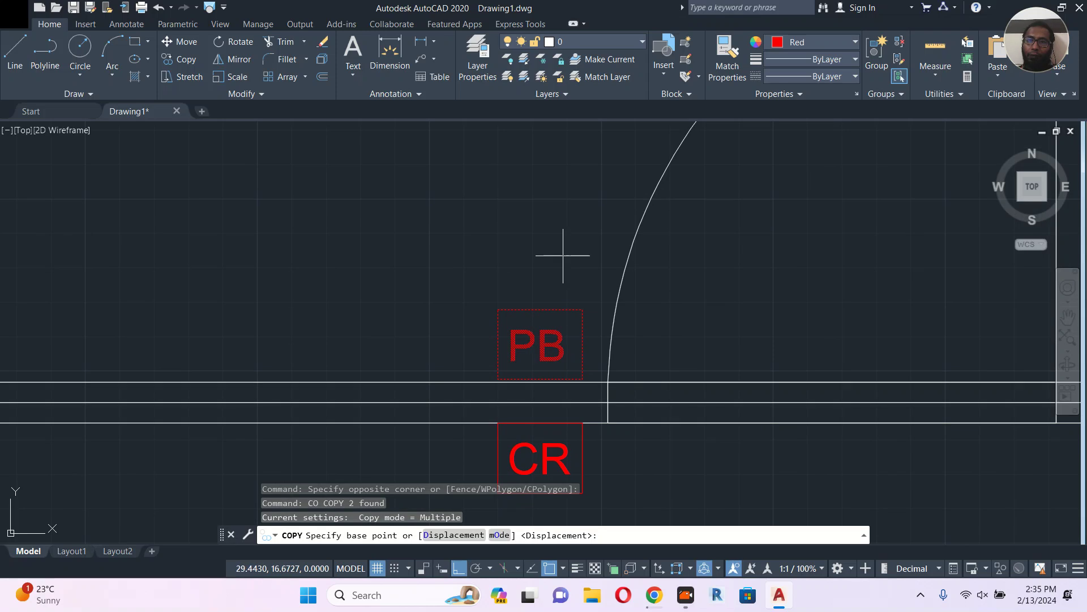
pyautogui.click(563, 255)
pyautogui.click(456, 258)
pyautogui.press('Escape')
# Change the text of the leftmost symbol copy above the wall to BG
pyautogui.click(401, 357)
pyautogui.doubleClick(449, 330)
pyautogui.write('BG')
pyautogui.press('Return')
pyautogui.press('Escape')
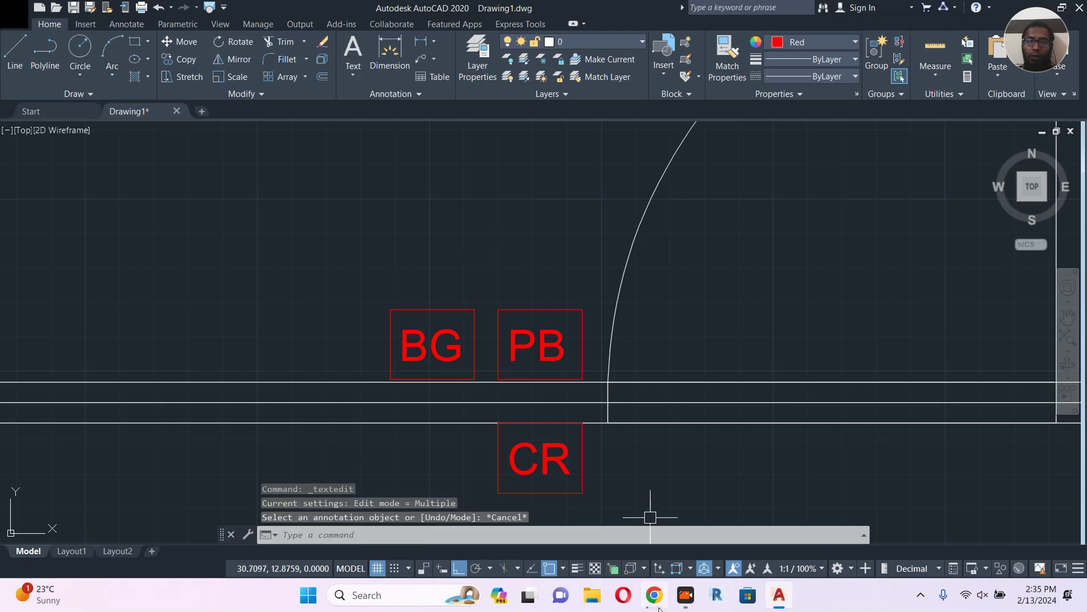
# Switch to Chrome and search Google Images for "push button access control"
pyautogui.click(656, 603)
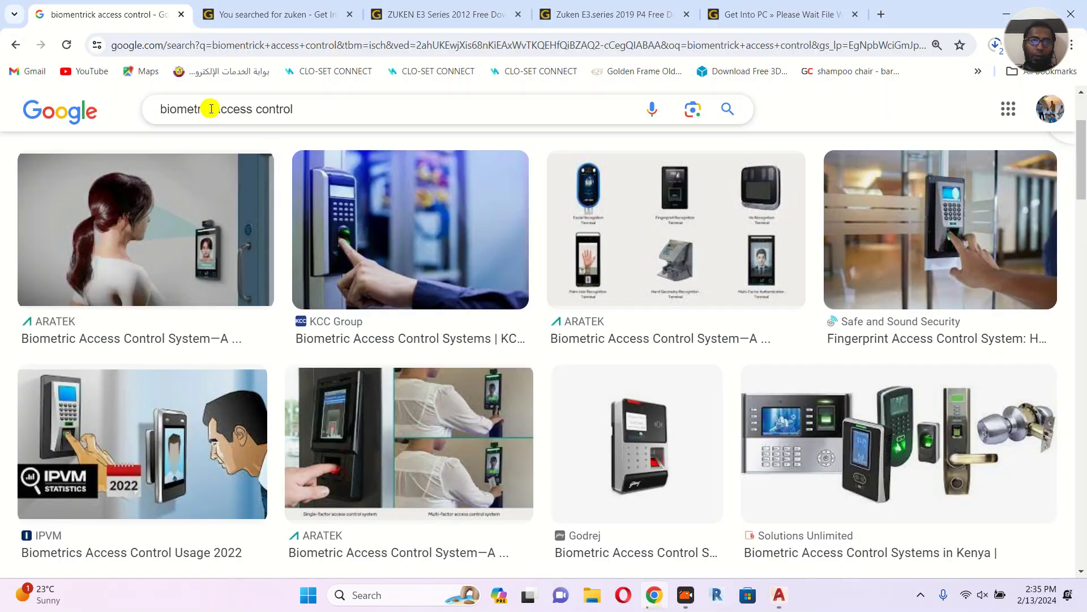
pyautogui.moveTo(212, 109); pyautogui.dragTo(152, 114)
pyautogui.write('PUSH BU')
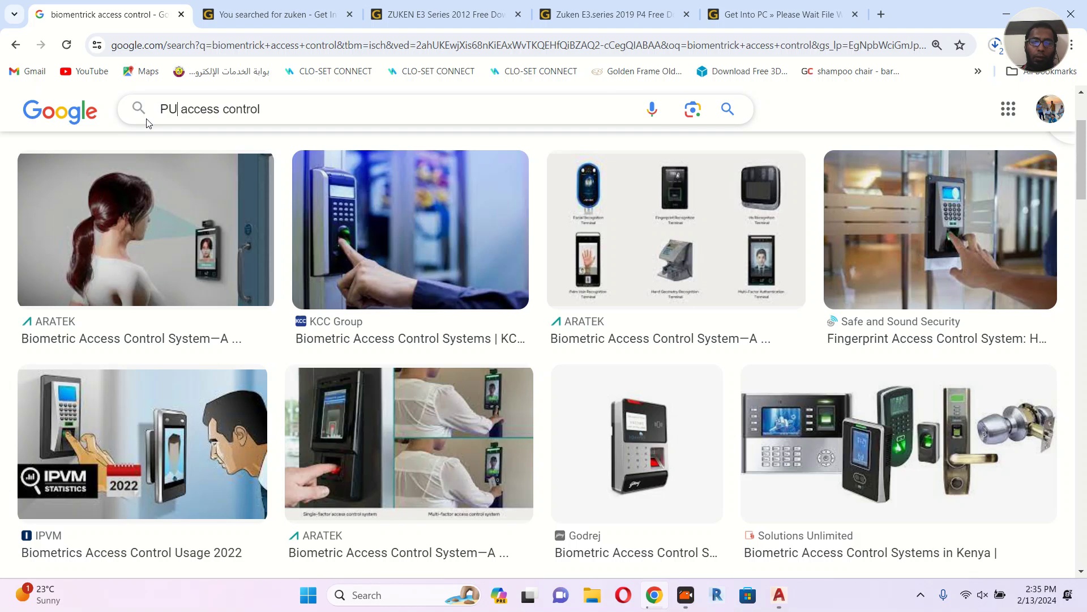
pyautogui.write('TTON')
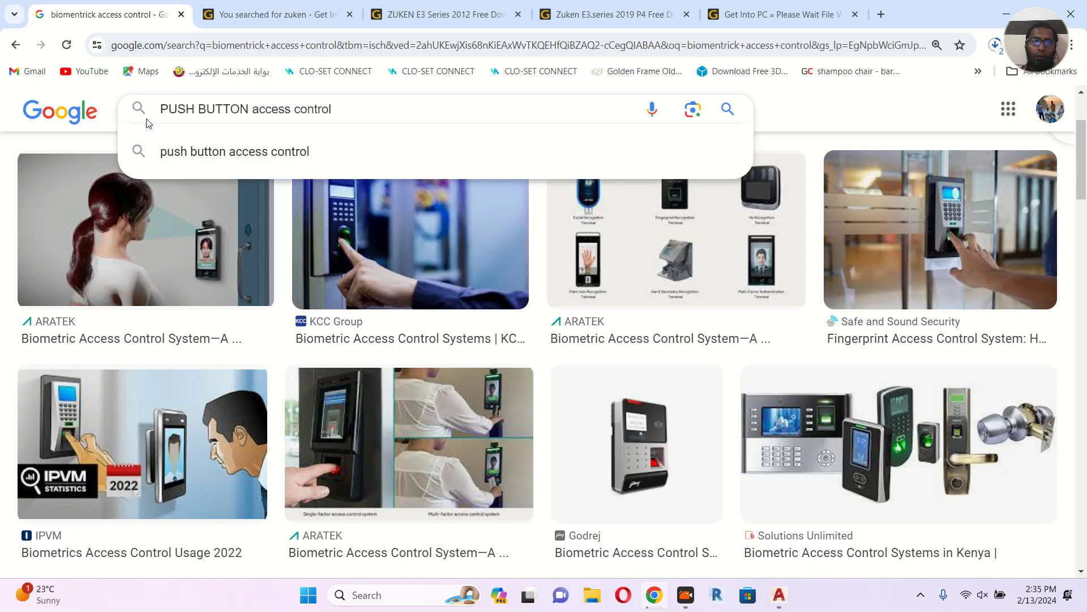
pyautogui.press('Return')
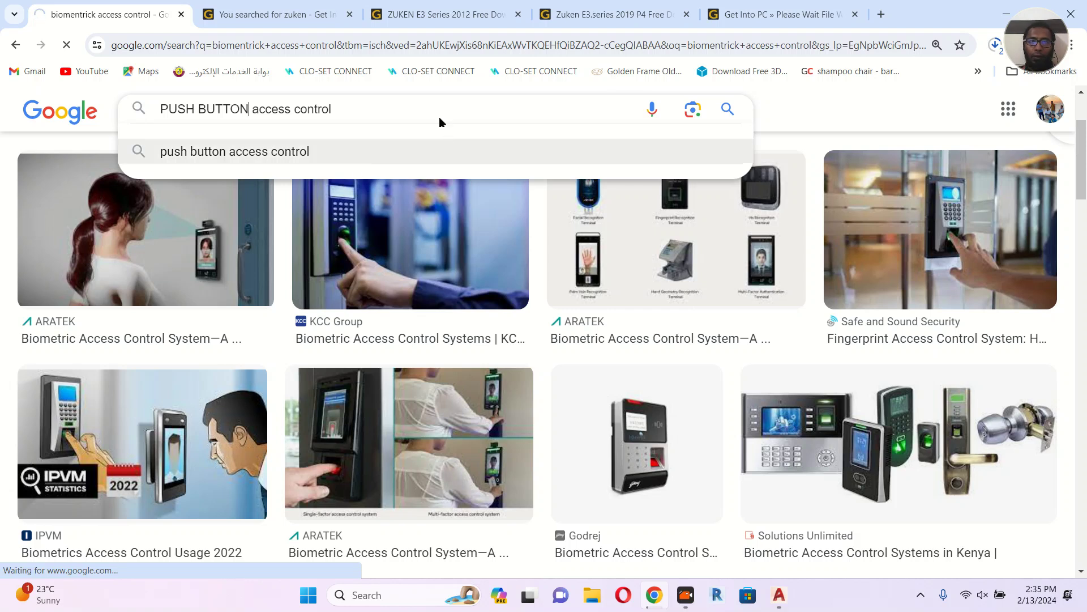
pyautogui.click(303, 154)
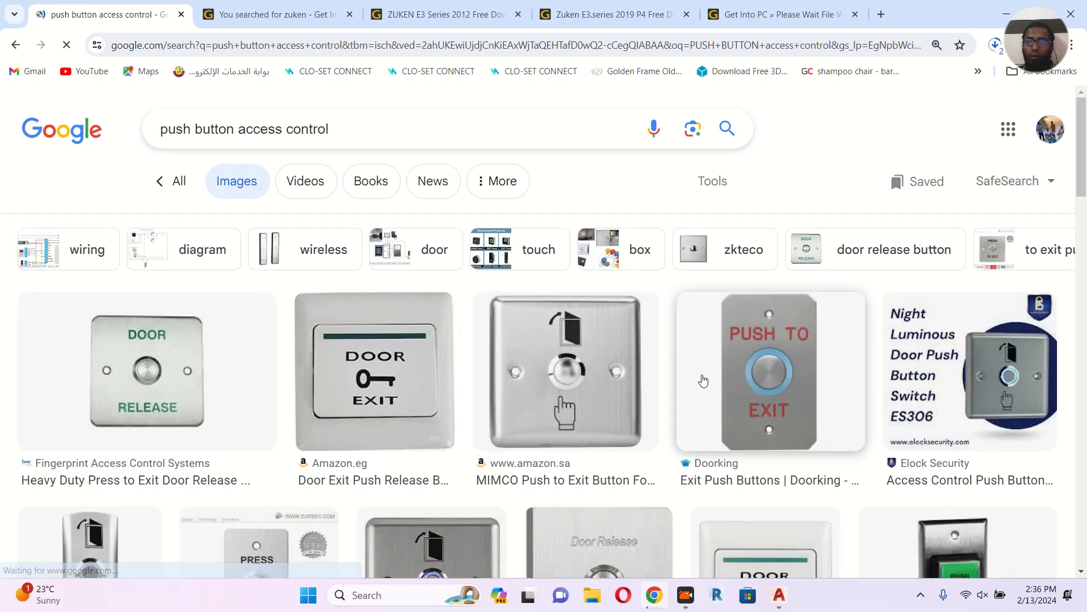
# Replace the image search with "break glass access control system" and view the results
pyautogui.moveTo(227, 130); pyautogui.dragTo(98, 138)
pyautogui.press('Delete')
pyautogui.press('Delete')
pyautogui.press('Delete')
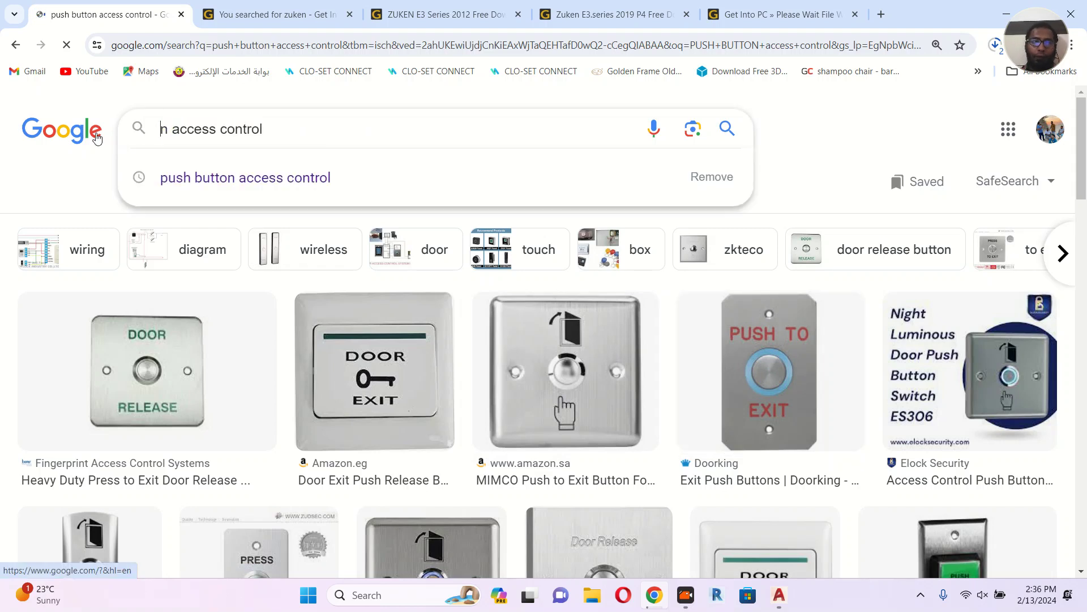
pyautogui.write('BRE')
pyautogui.write('AK G')
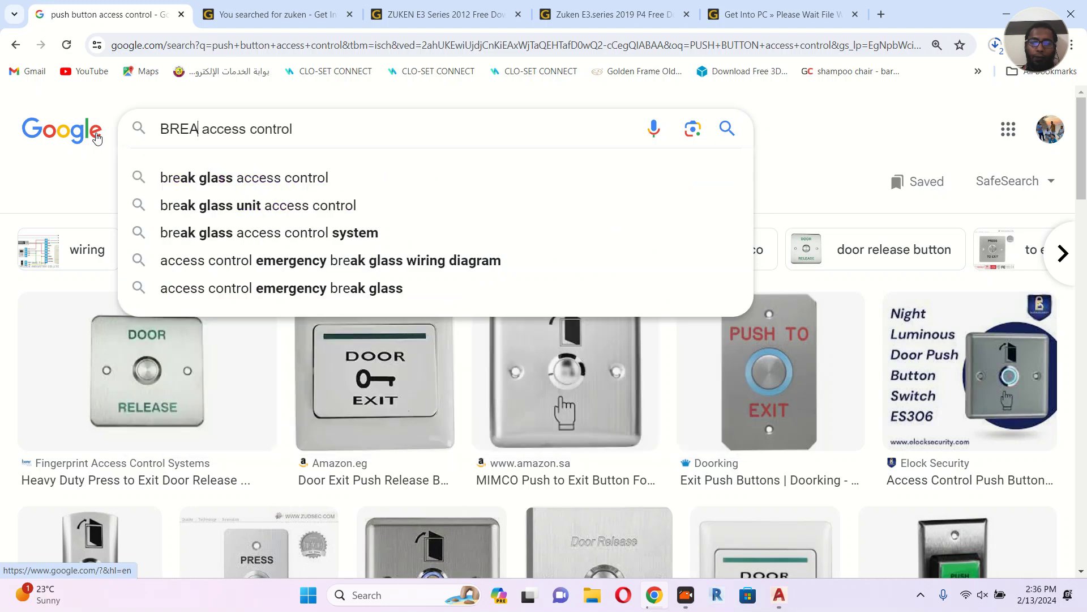
pyautogui.write('LASS')
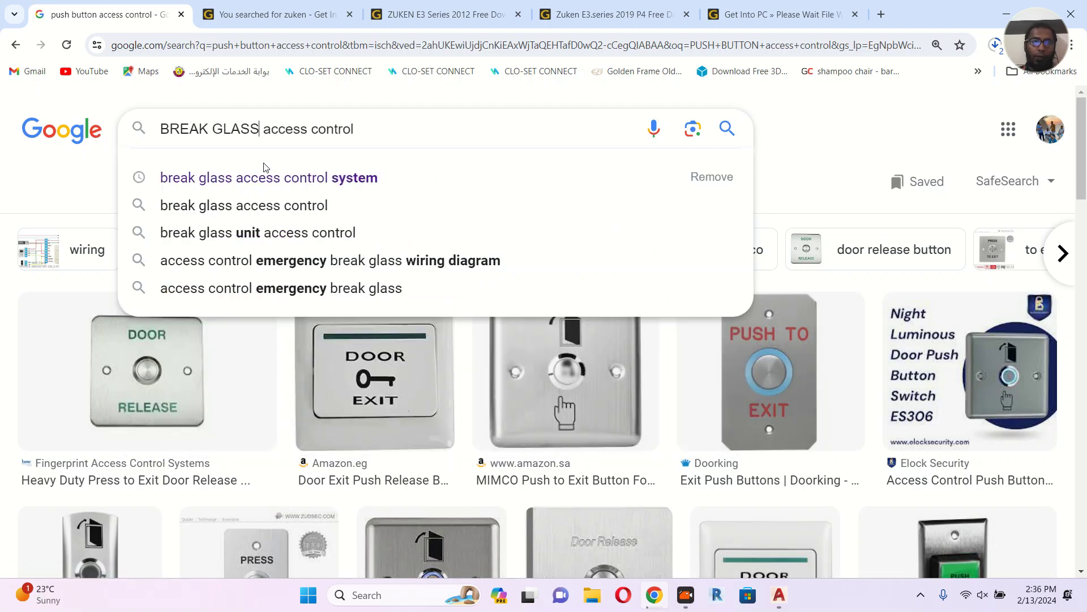
pyautogui.click(265, 179)
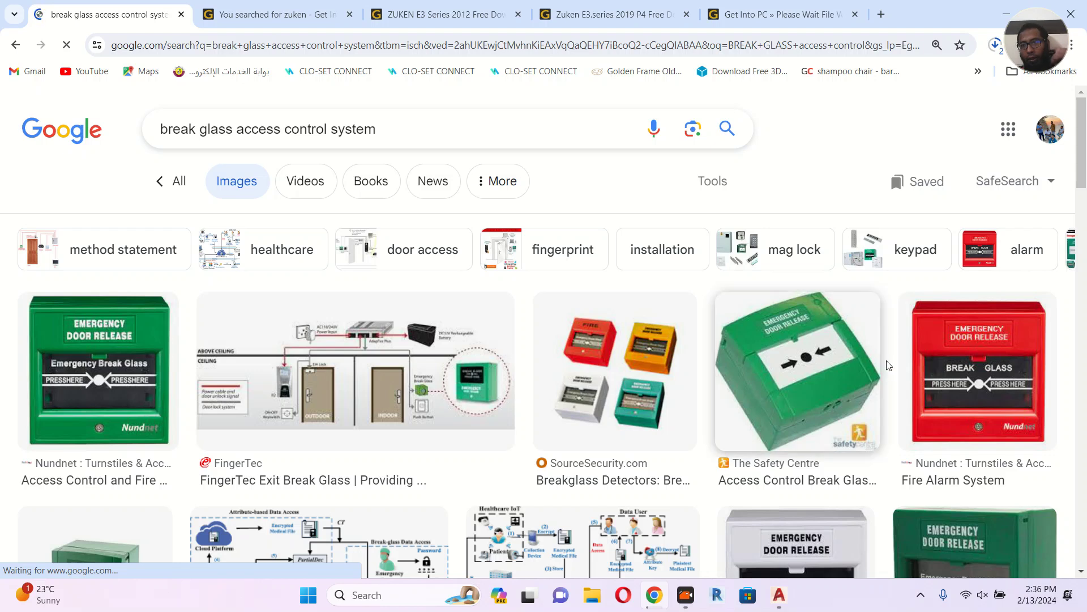
# Switch back to AutoCAD and draw a narrow vertical red rectangle against the arc side of the open door leaf, midway along it
pyautogui.click(1008, 13)
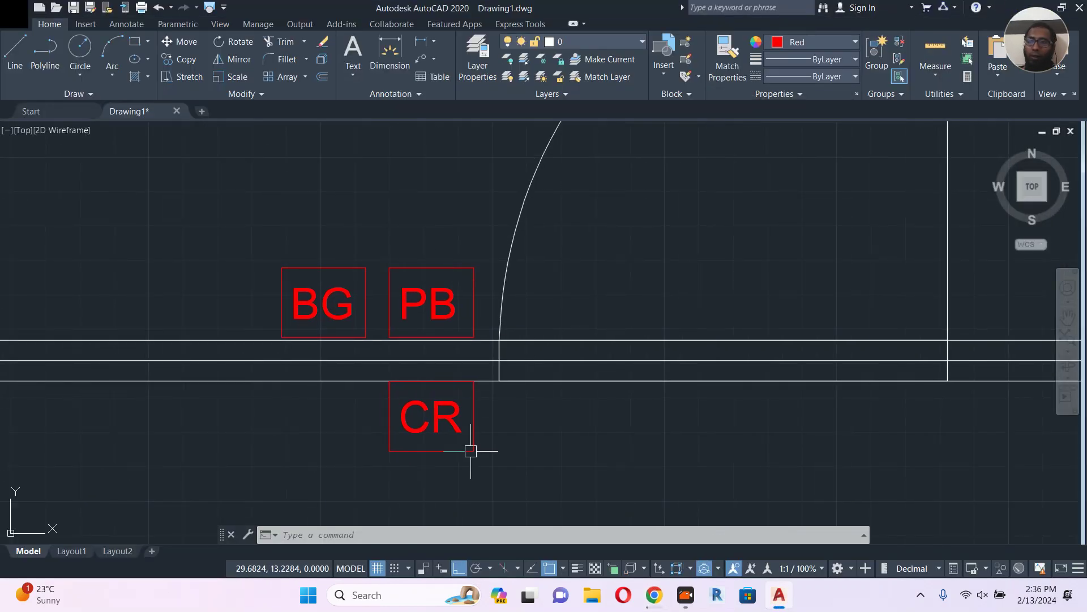
pyautogui.scroll(-2, 537, 399)
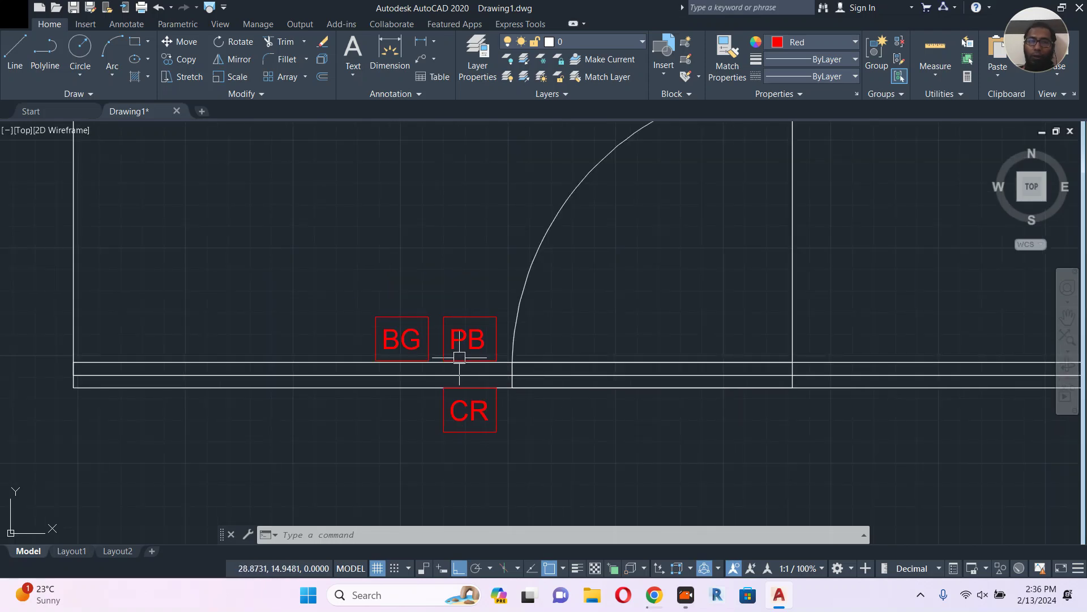
pyautogui.moveTo(661, 391); pyautogui.dragTo(611, 377, button='middle')
pyautogui.write('rec')
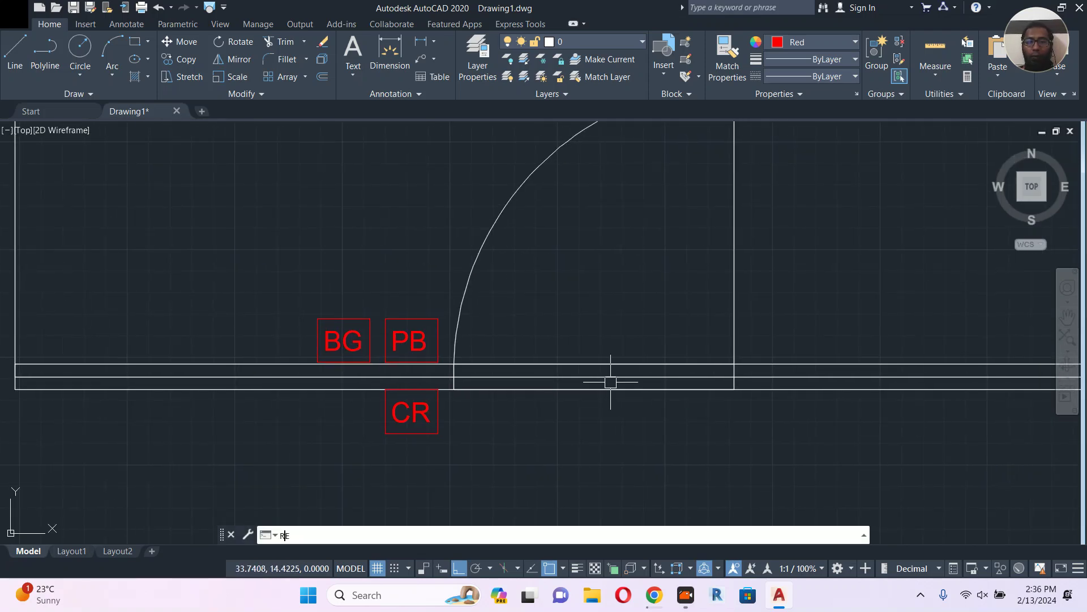
pyautogui.press('Return')
pyautogui.scroll(2, 586, 367)
pyautogui.scroll(-2, 568, 347)
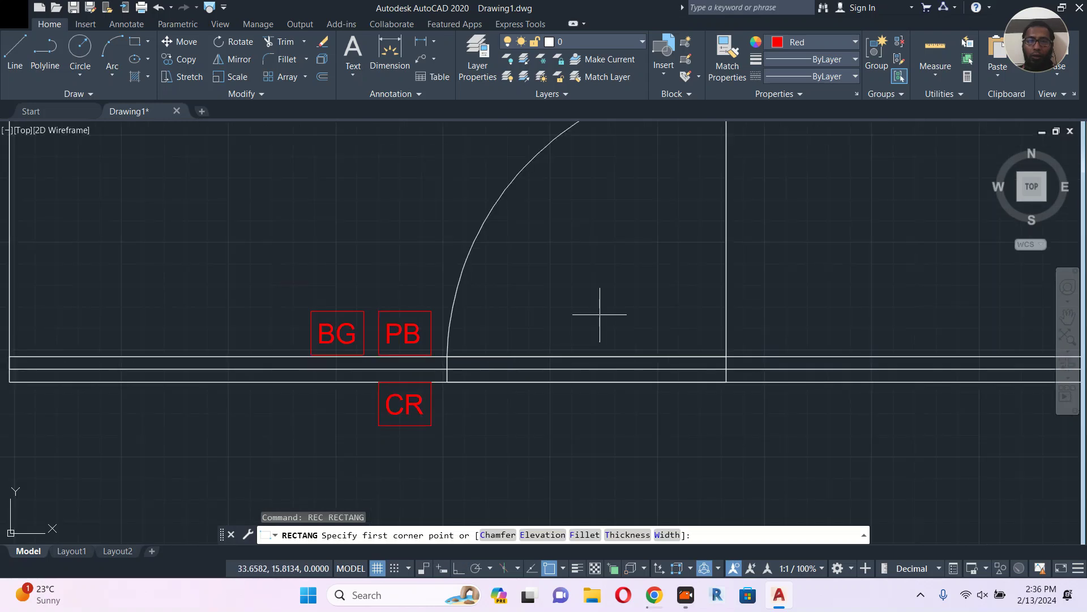
pyautogui.moveTo(715, 125); pyautogui.dragTo(685, 204, button='middle')
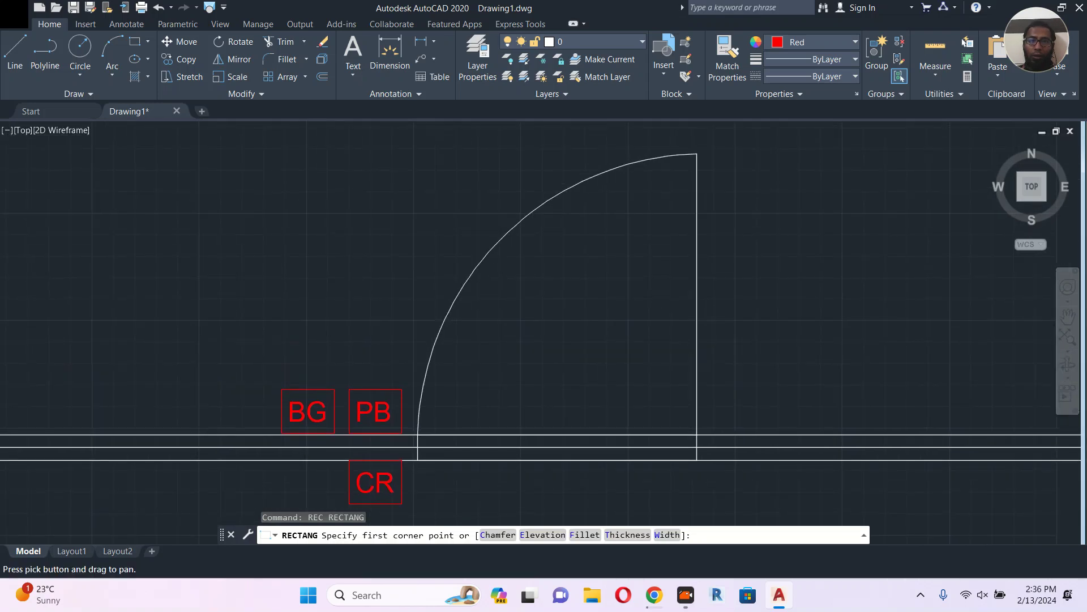
pyautogui.click(697, 209)
pyautogui.click(685, 307)
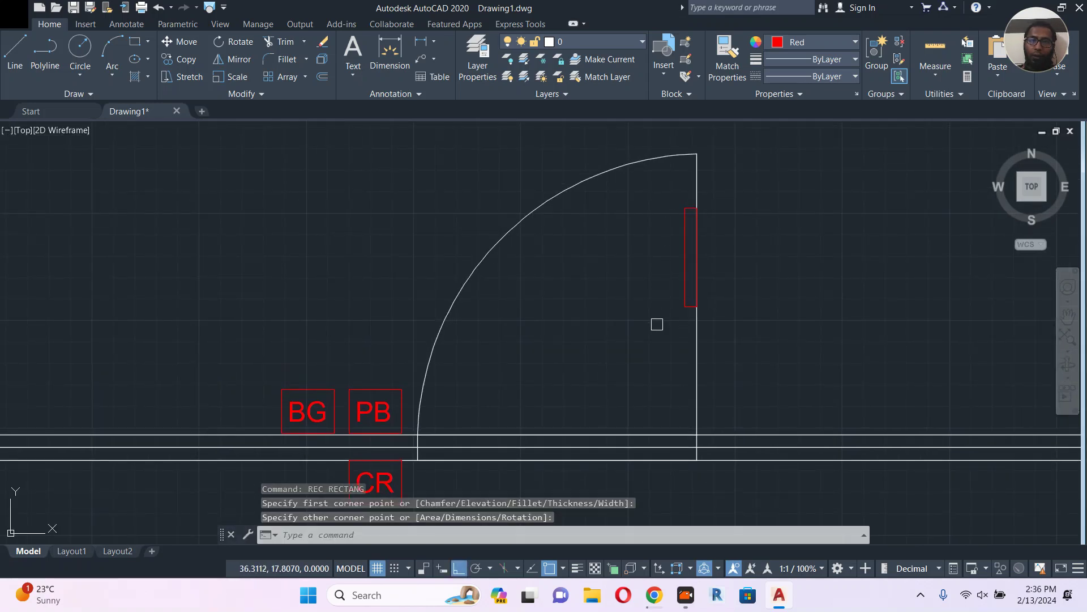
# Draw a thin horizontal red rectangle on the upper wall line within the door opening
pyautogui.press('Escape')
pyautogui.write('REC')
pyautogui.press('Return')
pyautogui.scroll(2, 488, 445)
pyautogui.click(470, 430)
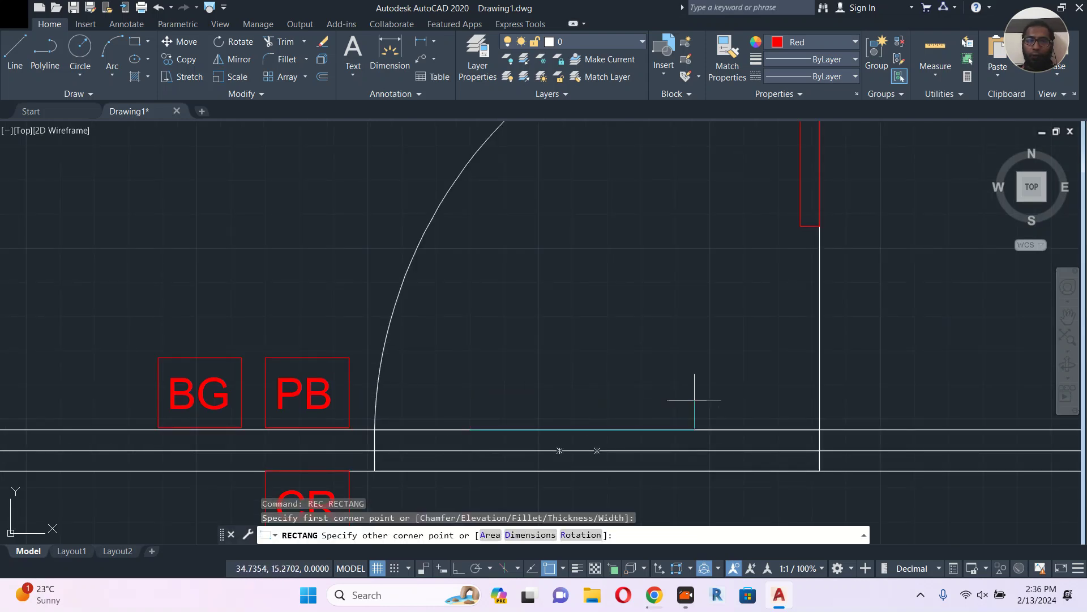
pyautogui.click(682, 416)
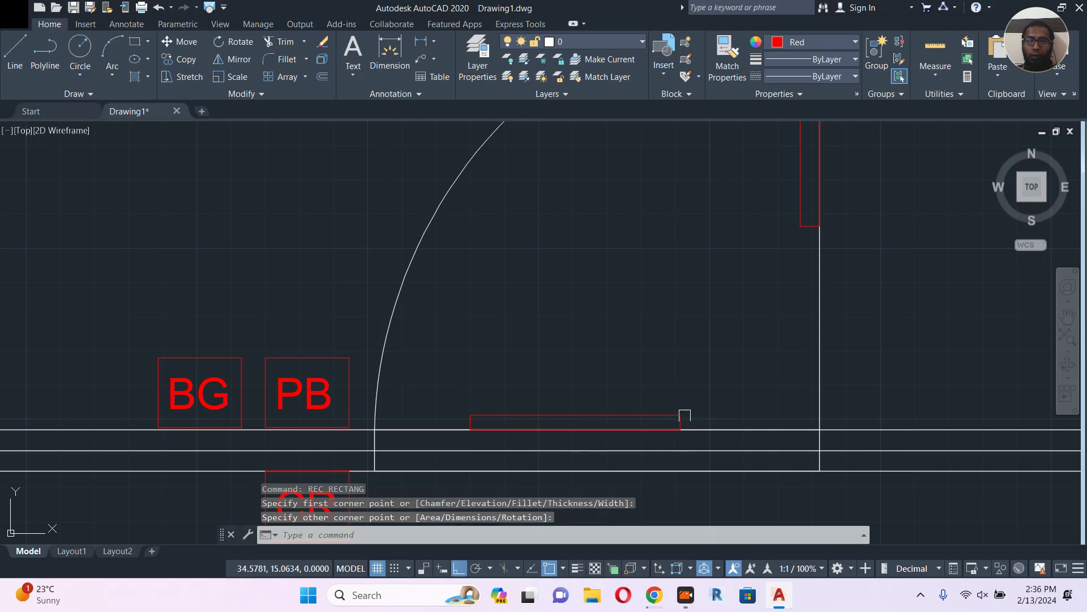
pyautogui.scroll(-4, 586, 397)
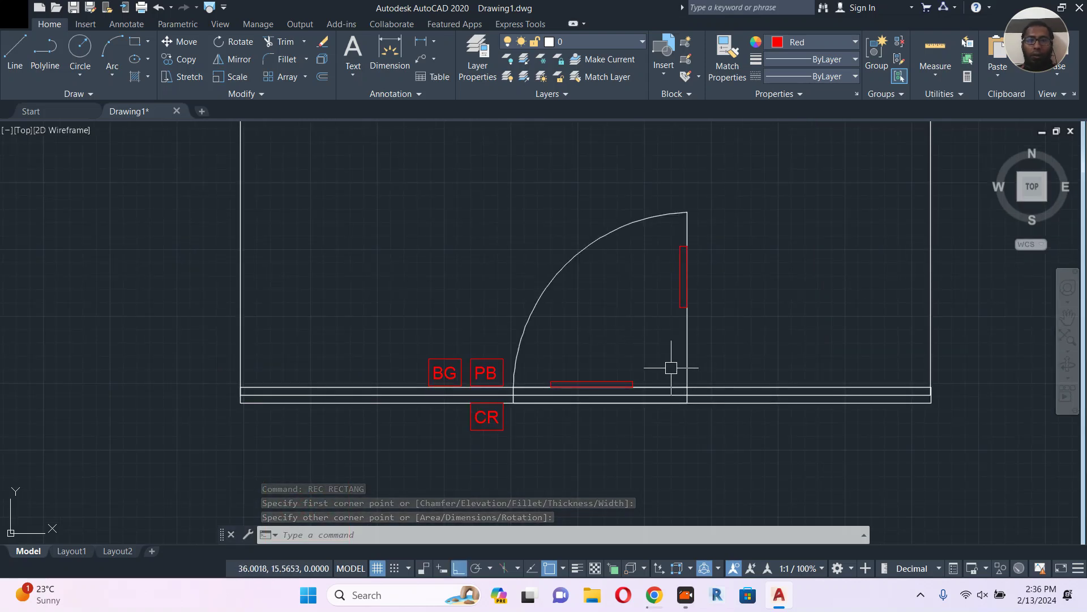
pyautogui.scroll(2, 552, 385)
pyautogui.scroll(2, 617, 387)
pyautogui.click(622, 384)
pyautogui.click(620, 383)
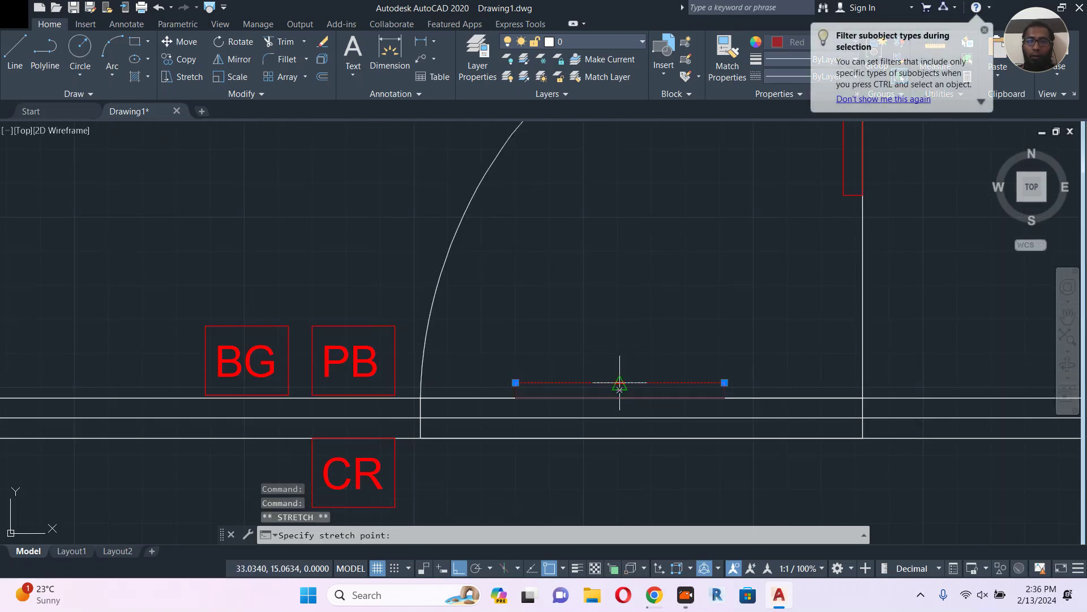
pyautogui.press('Escape')
# Draw an upright red rectangle against the inner side of the room's left wall for the controller
pyautogui.scroll(-4, 582, 408)
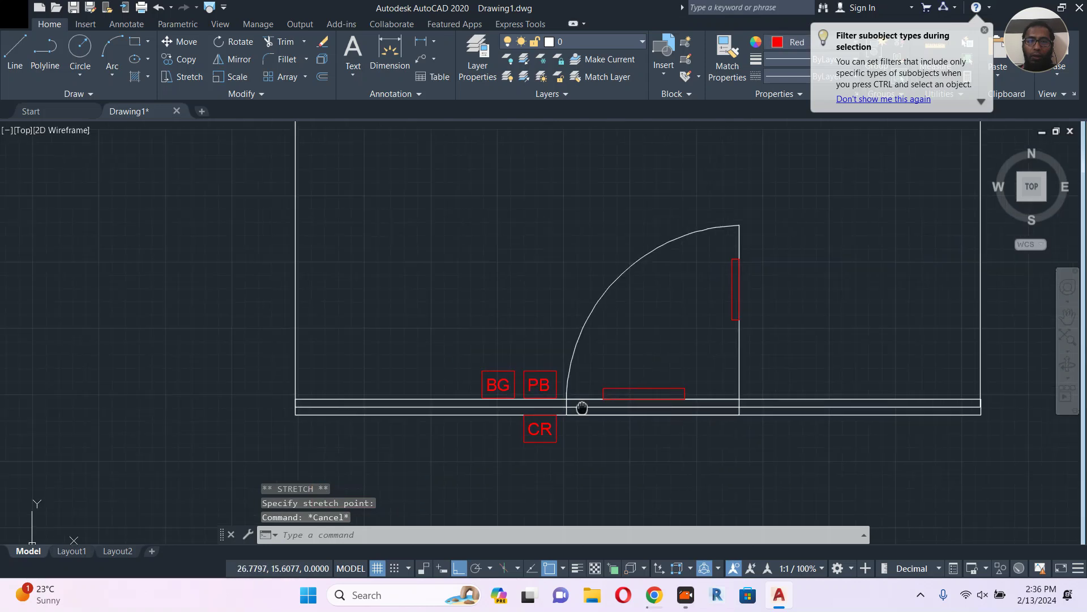
pyautogui.moveTo(582, 408); pyautogui.dragTo(606, 427, button='middle')
pyautogui.write('rec')
pyautogui.press('Return')
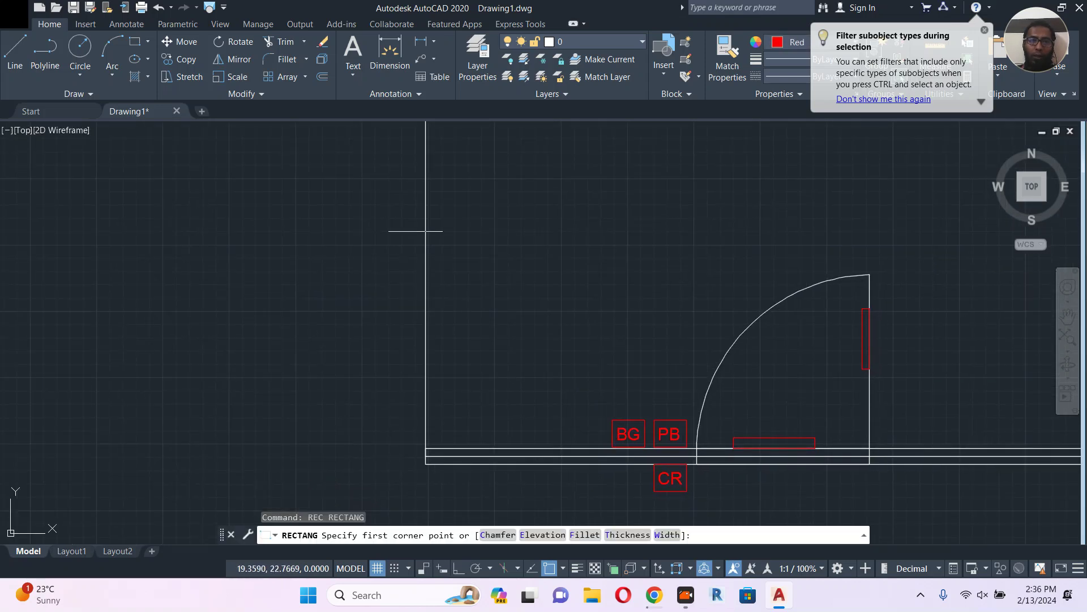
pyautogui.click(426, 210)
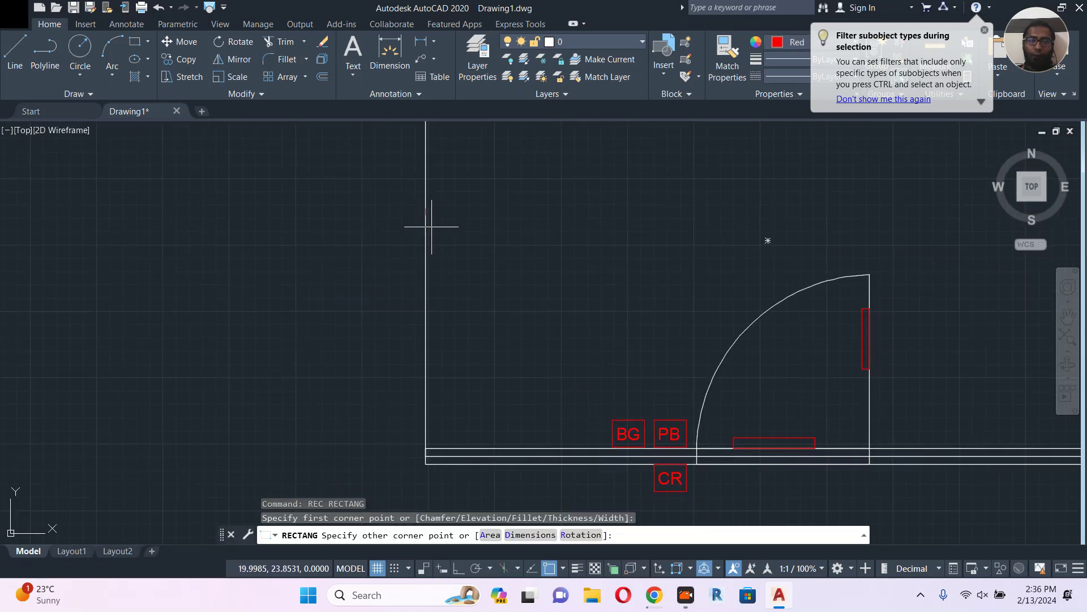
pyautogui.click(477, 335)
# Copy the BG text into the red rectangle on the left wall, with Ortho turned off
pyautogui.moveTo(646, 381)
pyautogui.mouseDown(button='middle')
pyautogui.moveTo(506, 407)
pyautogui.moveTo(473, 430)
pyautogui.mouseUp(button='middle')
pyautogui.scroll(2, 494, 468)
pyautogui.write('co')
pyautogui.press('Return')
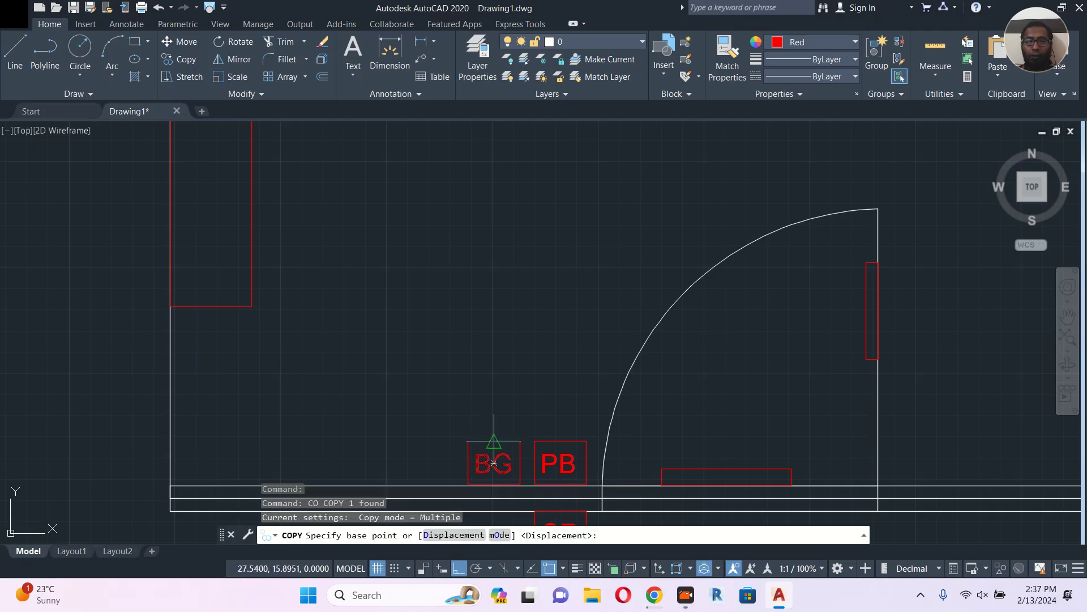
pyautogui.click(494, 442)
pyautogui.moveTo(424, 313); pyautogui.dragTo(535, 396, button='middle')
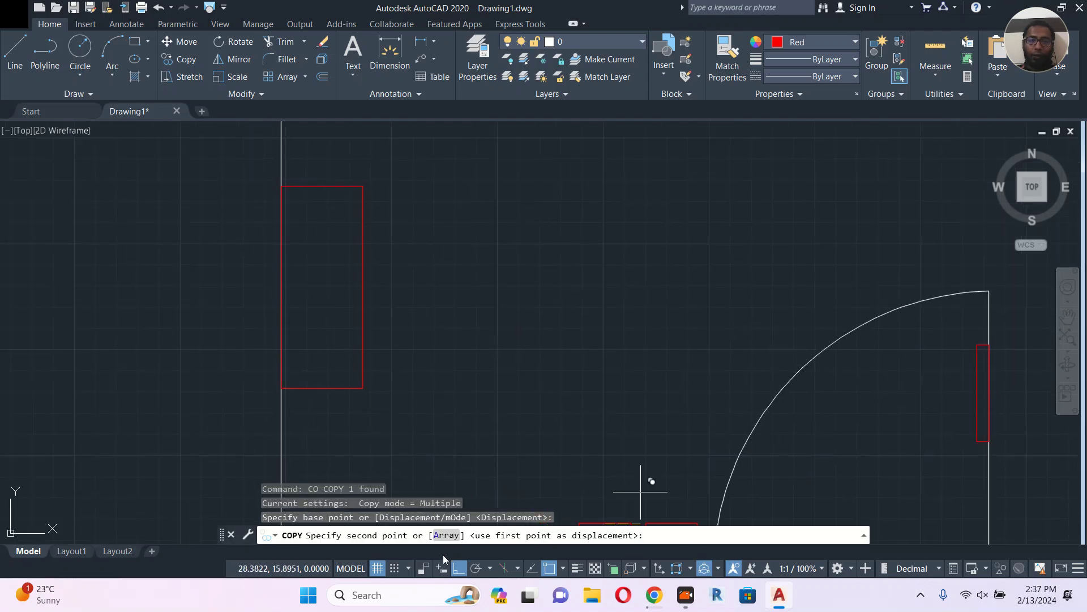
pyautogui.click(459, 569)
pyautogui.scroll(2, 271, 277)
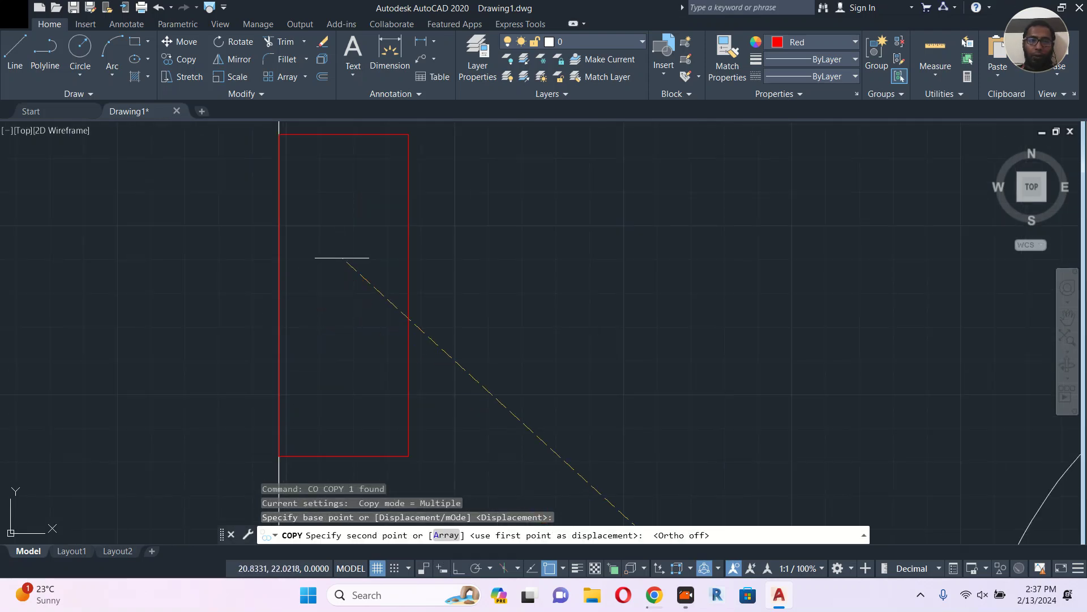
pyautogui.click(357, 285)
pyautogui.press('Escape')
# Change the copied text in the left wall rectangle to ACCESS CTRLP
pyautogui.doubleClick(351, 280)
pyautogui.write('A')
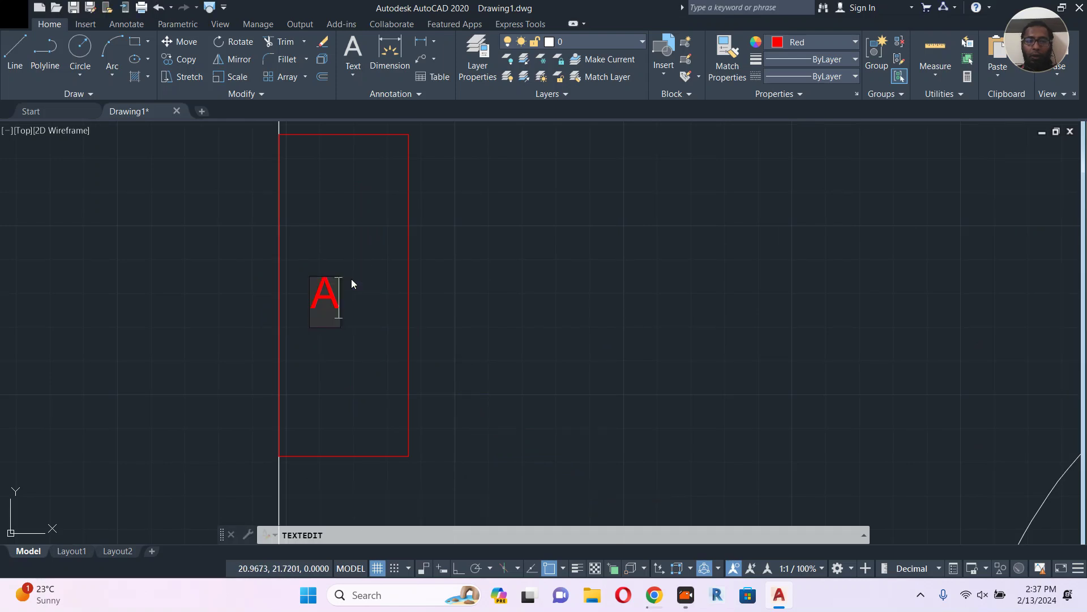
pyautogui.write('CCESS ')
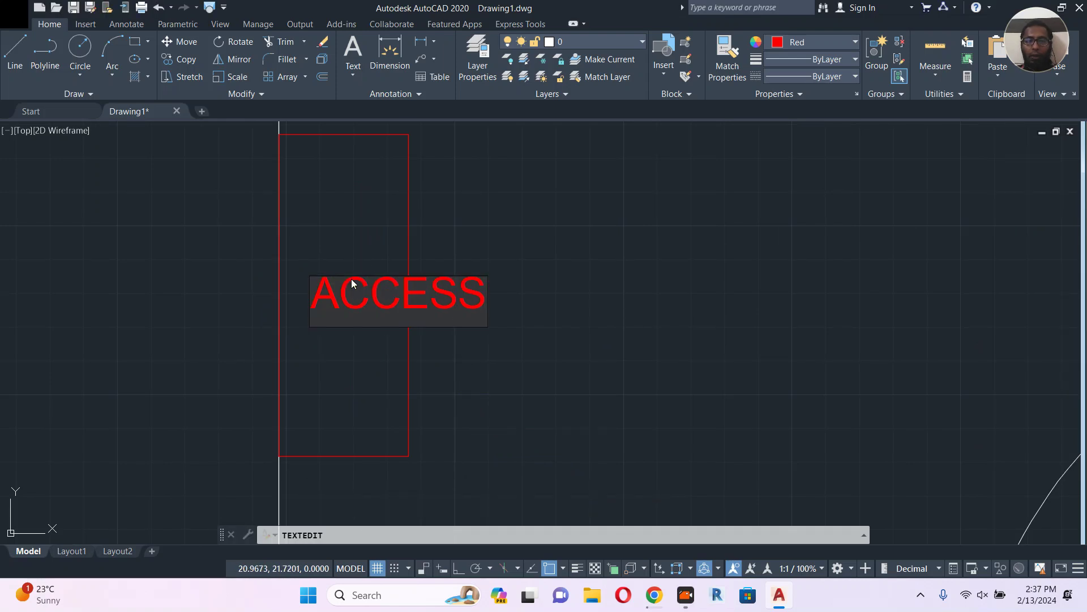
pyautogui.write('C')
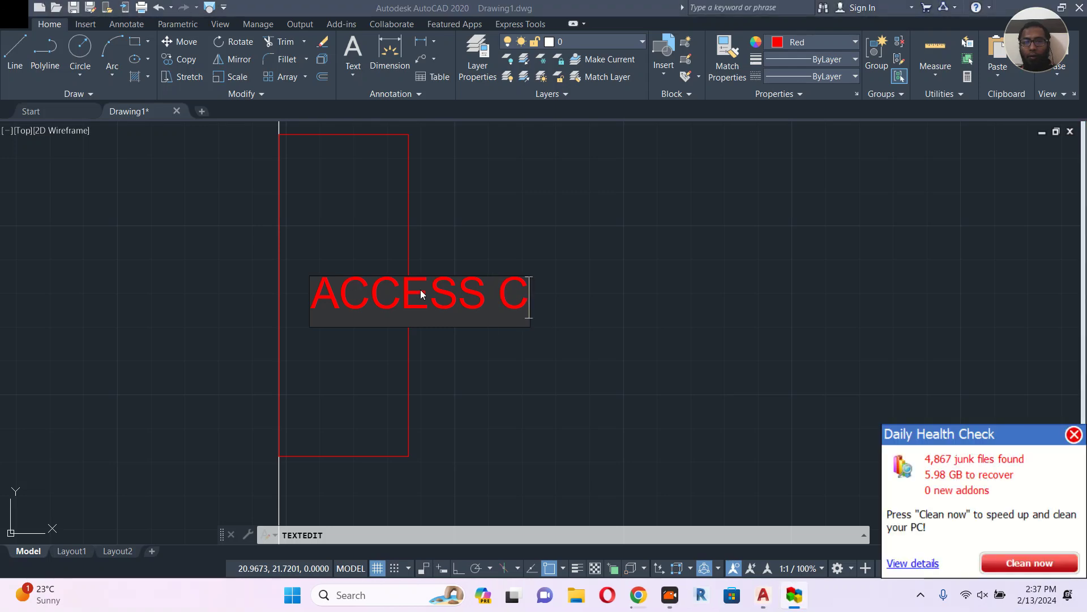
pyautogui.click(1076, 436)
pyautogui.write('TR')
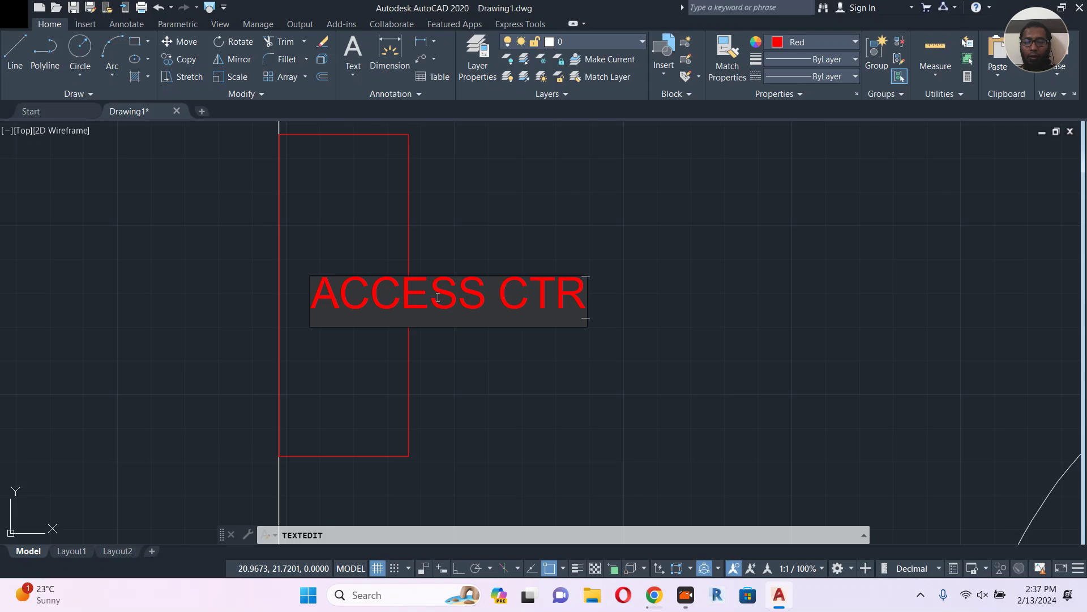
pyautogui.press('BackSpace')
pyautogui.write('LP')
pyautogui.click(750, 341)
pyautogui.press('Escape')
# Rotate the ACCESS CTRLP text 90° counterclockwise with Ortho turned on so it reads vertically
pyautogui.click(550, 289)
pyautogui.click(486, 333)
pyautogui.moveTo(526, 327); pyautogui.dragTo(538, 363, button='middle')
pyautogui.write('ro')
pyautogui.press('Return')
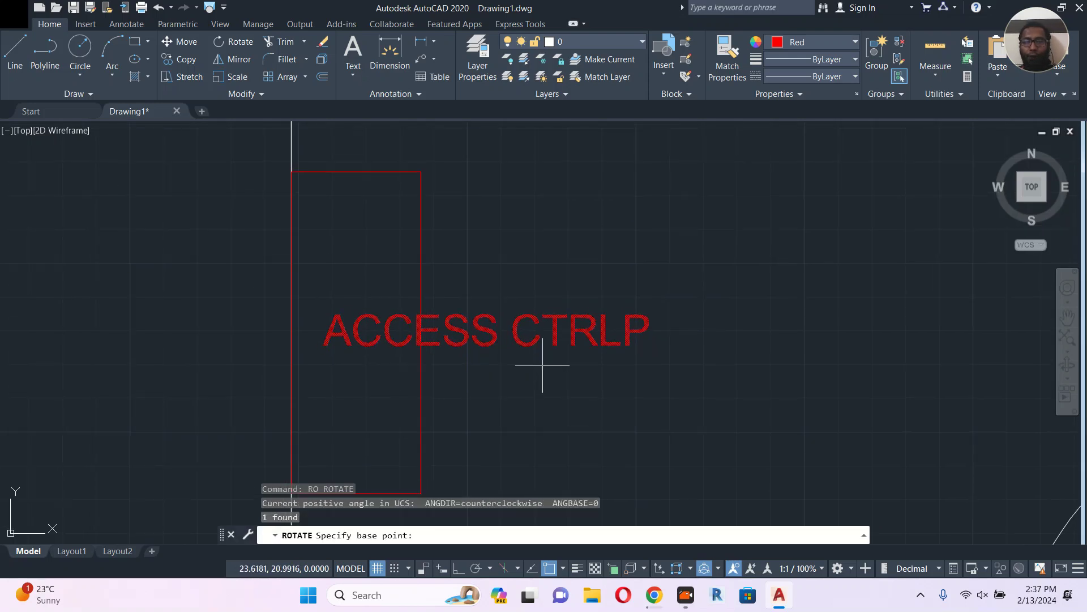
pyautogui.click(543, 364)
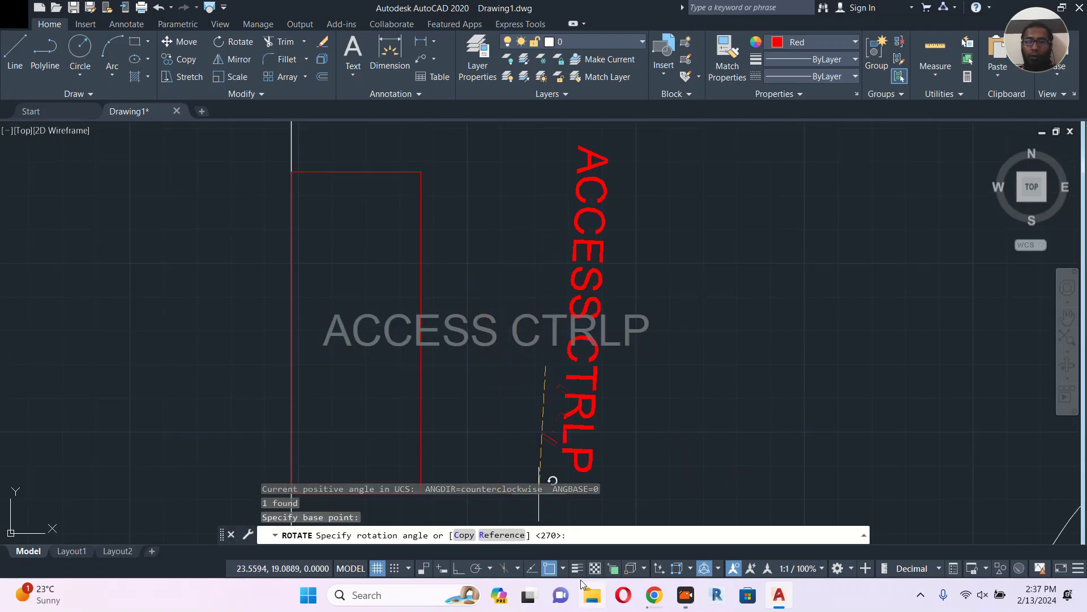
pyautogui.click(457, 568)
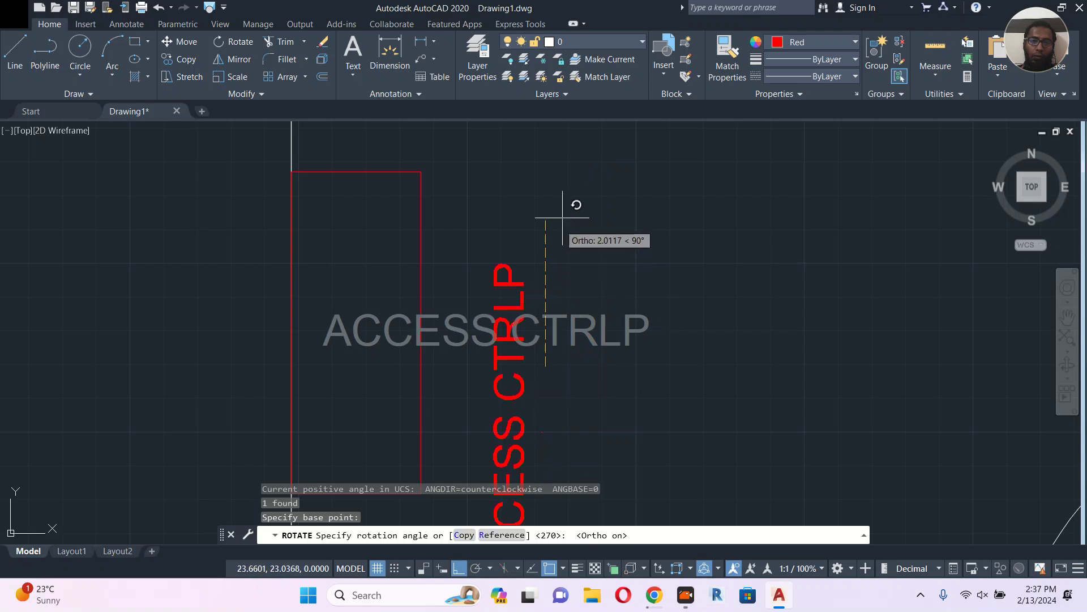
pyautogui.click(574, 205)
# Move the vertical ACCESS CTRLP text up until it is level with the left wall rectangle
pyautogui.scroll(-4, 557, 232)
pyautogui.click(538, 301)
pyautogui.scroll(2, 576, 304)
pyautogui.write('m')
pyautogui.press('Return')
pyautogui.click(625, 340)
pyautogui.click(628, 283)
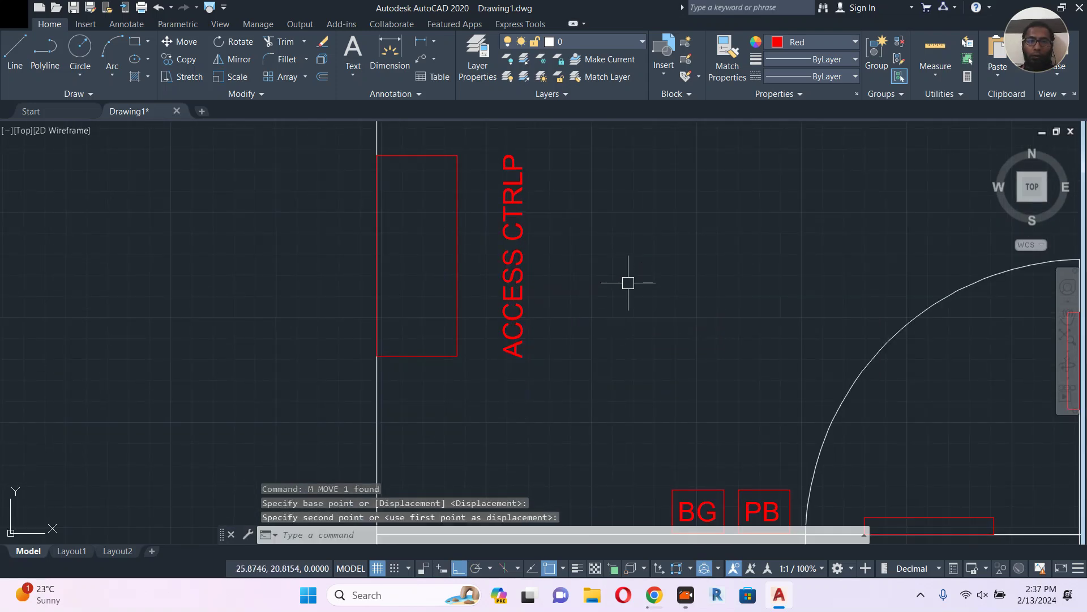
# Move the ACCESS CTRLP text horizontally closer to the right edge of the left wall rectangle
pyautogui.click(524, 262)
pyautogui.moveTo(595, 291); pyautogui.dragTo(485, 296, button='middle')
pyautogui.write('m')
pyautogui.press('Return')
pyautogui.click(599, 284)
pyautogui.press('Escape')
pyautogui.scroll(-5, 553, 291)
pyautogui.scroll(2, 460, 307)
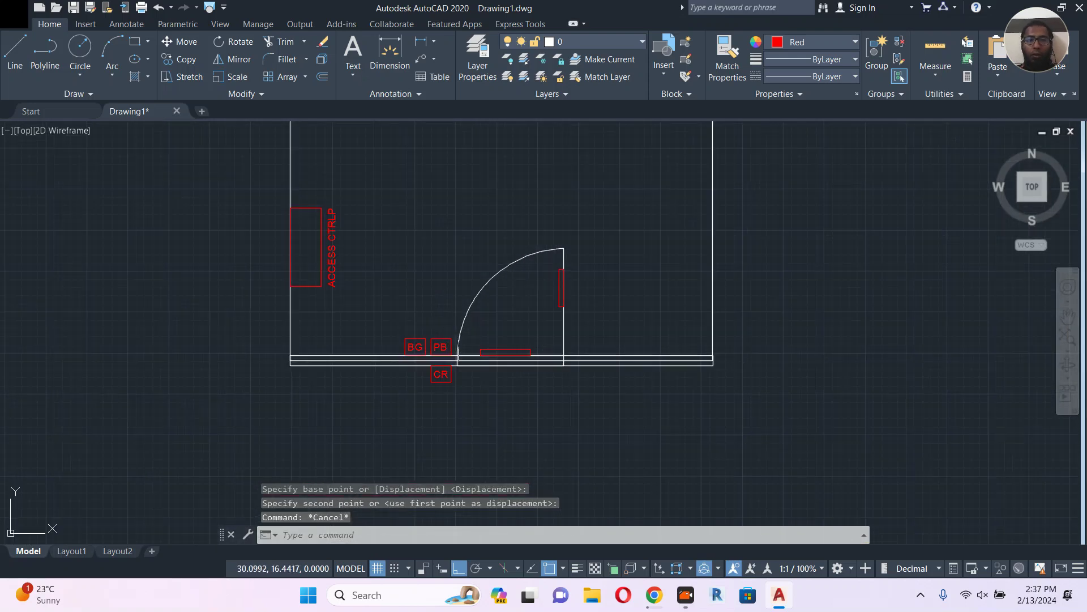
# Shorten the vertical controller label to ACCESS CTR
pyautogui.scroll(4, 340, 220)
pyautogui.click(330, 229)
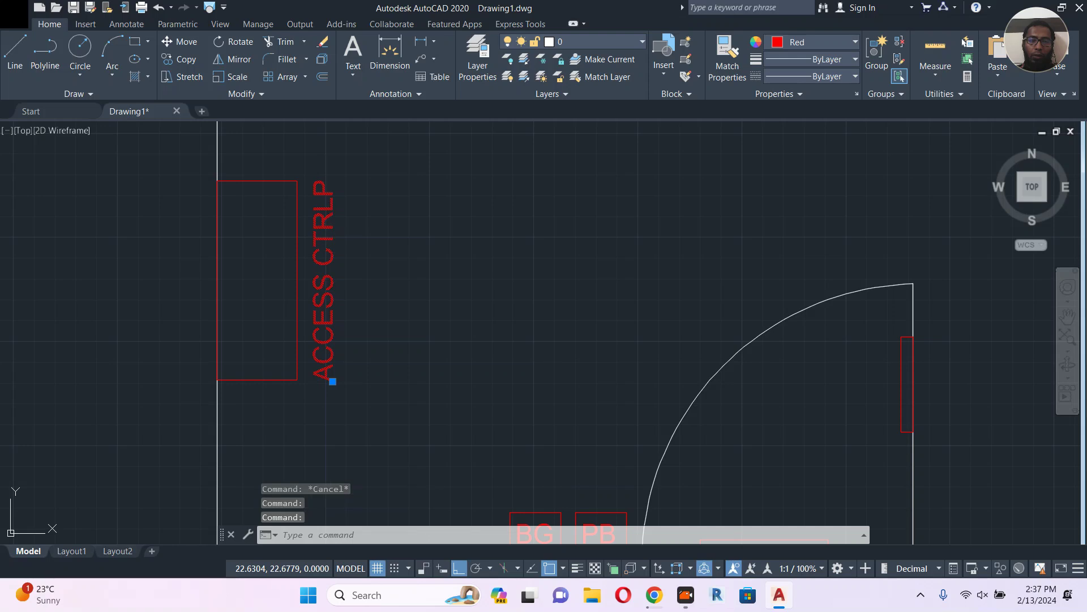
pyautogui.doubleClick(331, 230)
pyautogui.click(466, 380)
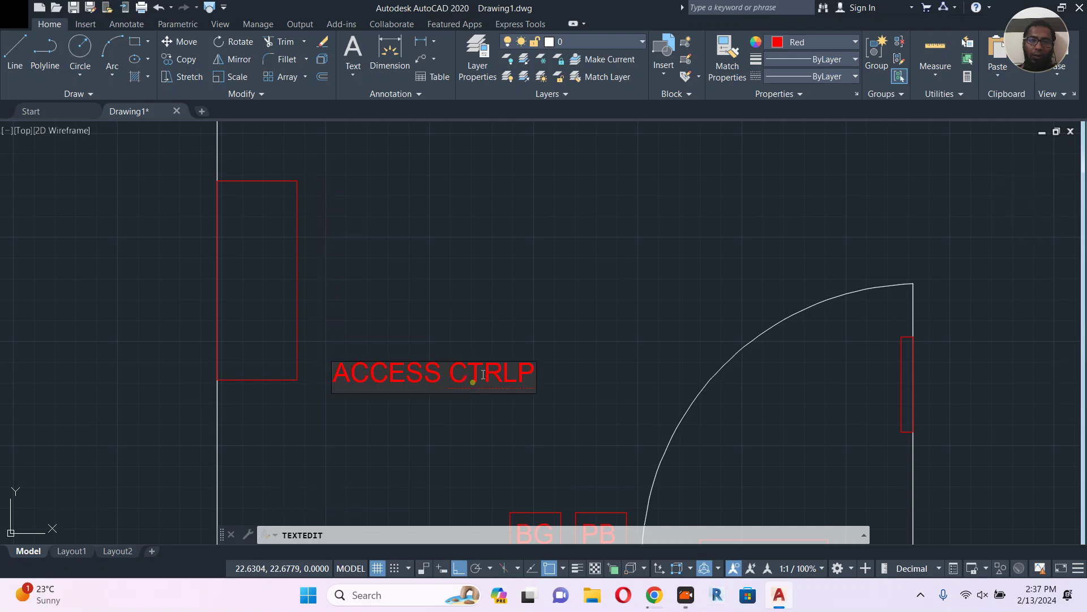
pyautogui.moveTo(503, 374); pyautogui.dragTo(571, 376)
pyautogui.press('Delete')
pyautogui.click(571, 376)
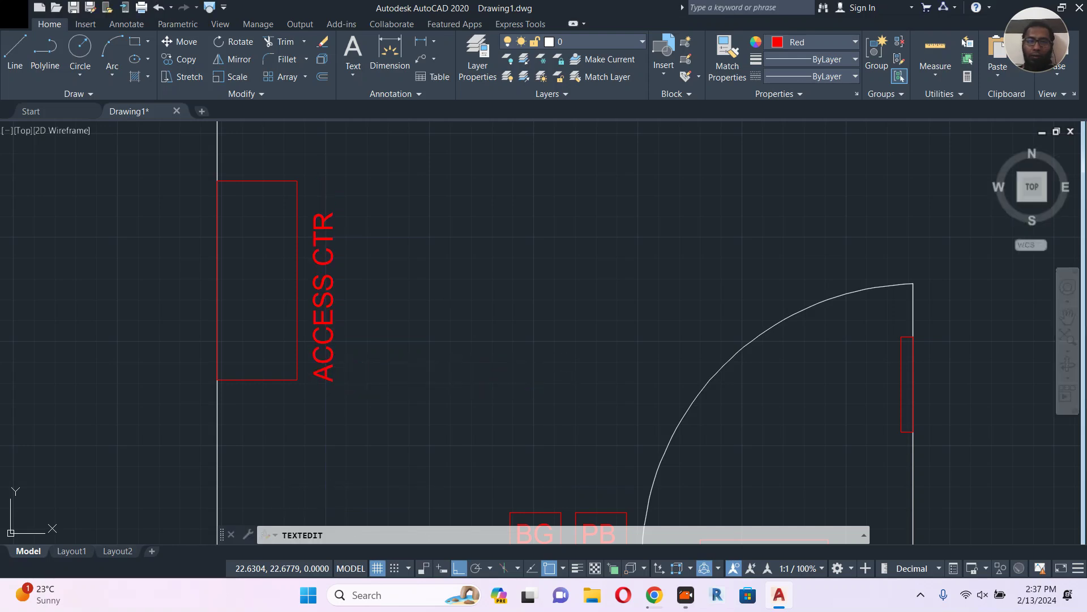
pyautogui.press('Escape')
# Move the ACCESS CTR text left into the left wall rectangle and centre it vertically there
pyautogui.write('m')
pyautogui.press('Return')
pyautogui.click(530, 284)
pyautogui.click(468, 263)
pyautogui.click(258, 275)
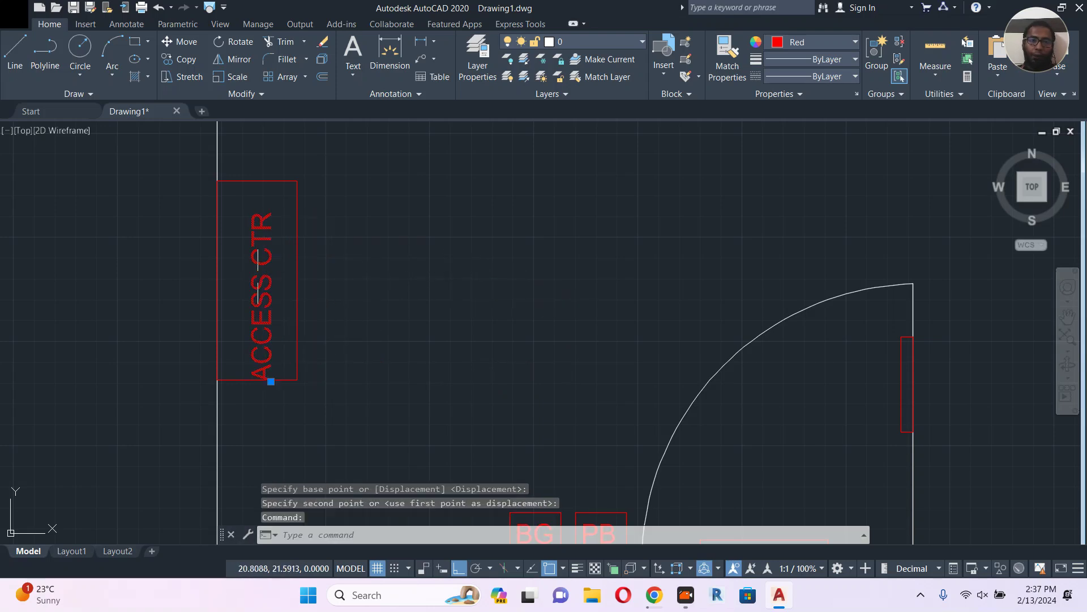
pyautogui.write('m')
pyautogui.press('Return')
pyautogui.click(495, 317)
pyautogui.press('Escape')
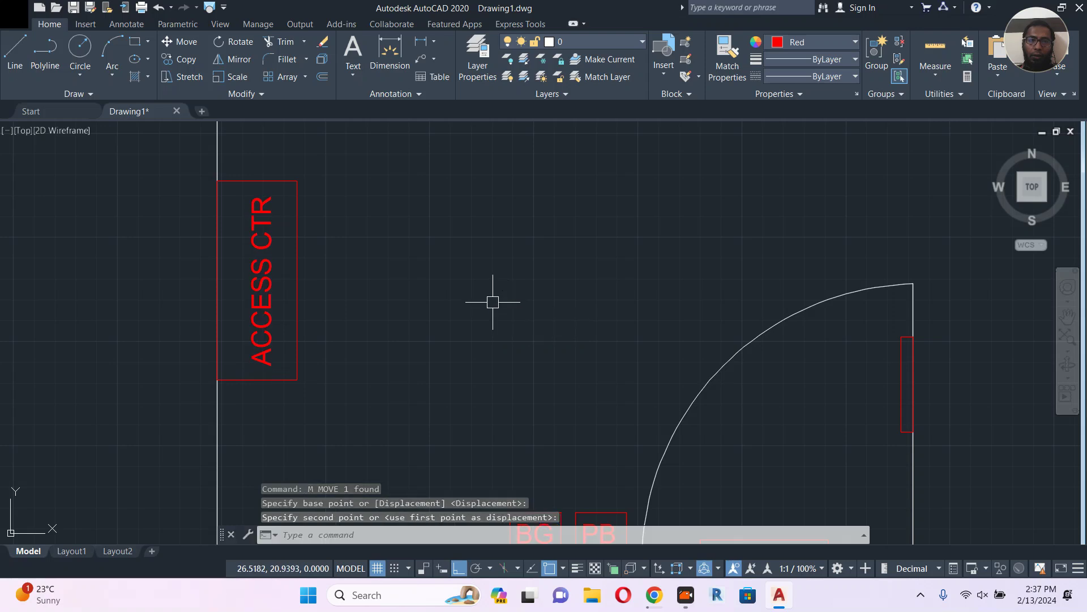
pyautogui.scroll(-4, 481, 289)
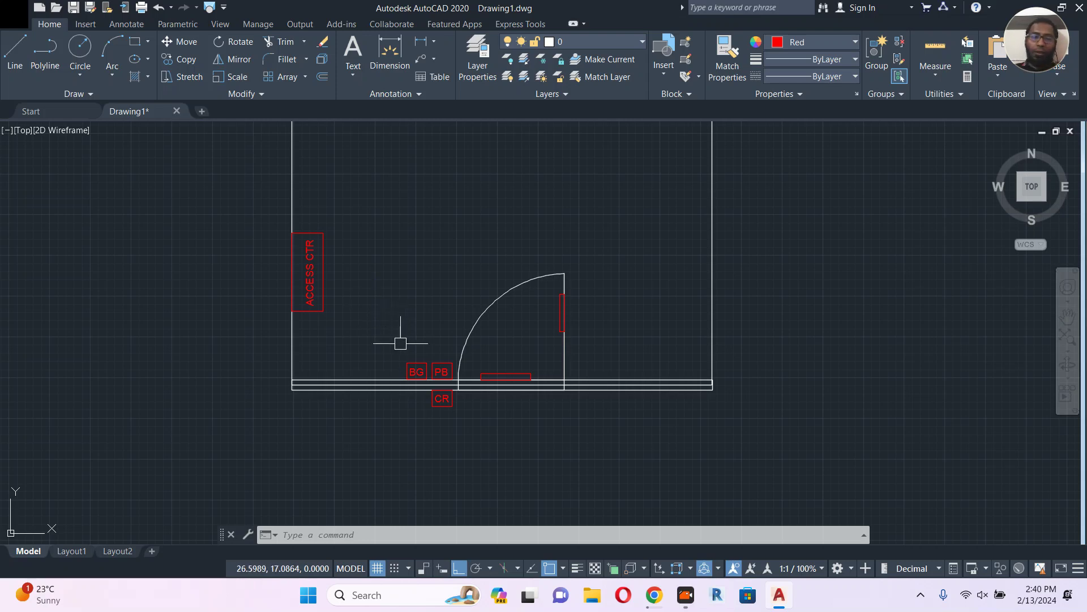
# Nudge the ACCESS CTR text slightly left to centre it across the width of its rectangle
pyautogui.click(298, 270)
pyautogui.scroll(4, 298, 269)
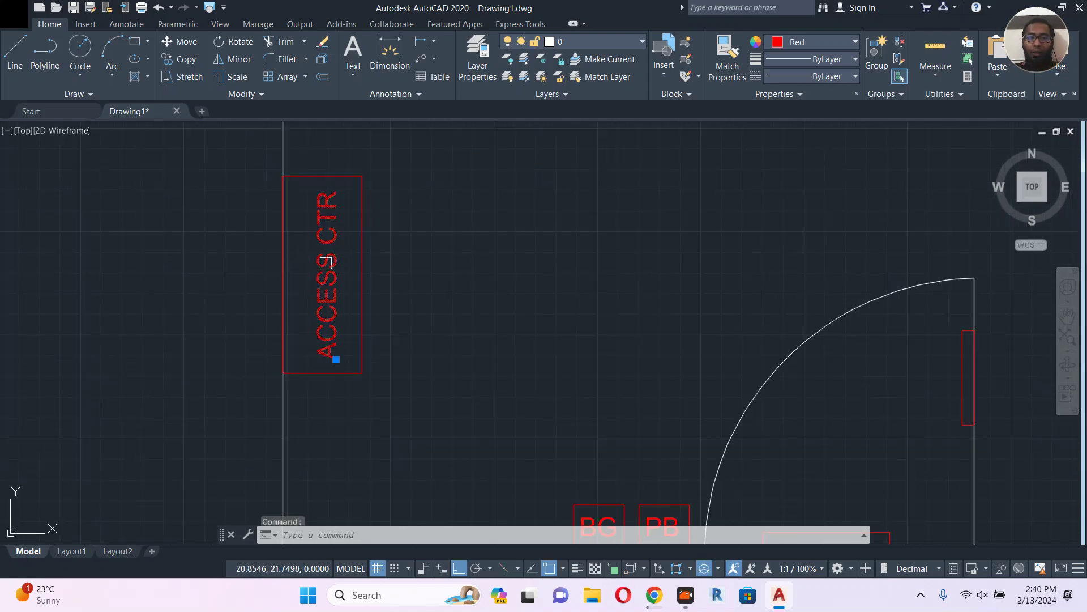
pyautogui.write('m')
pyautogui.press('Return')
pyautogui.click(483, 262)
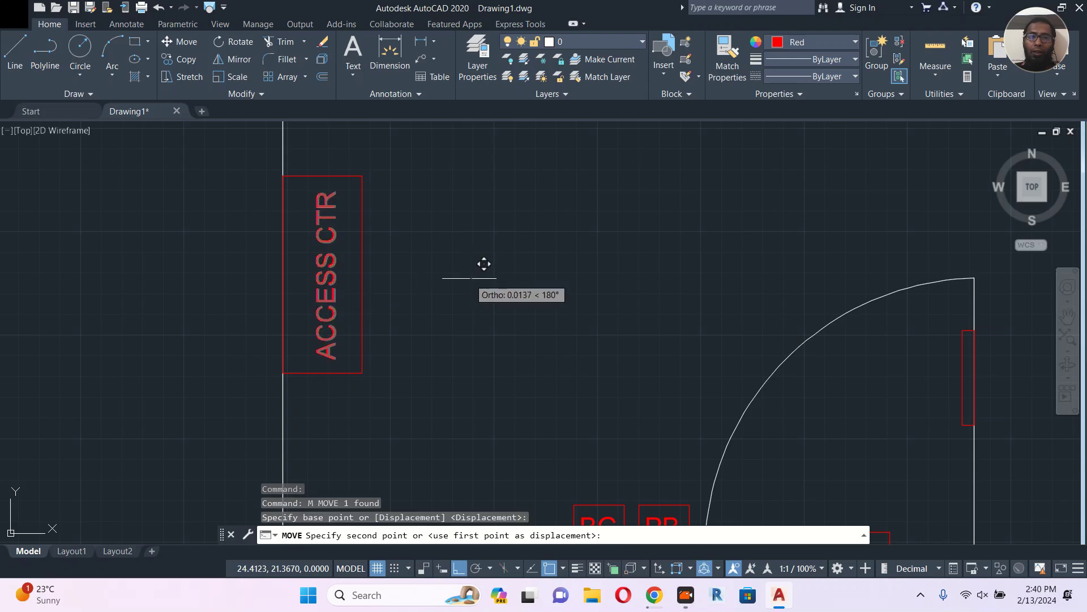
pyautogui.click(479, 262)
pyautogui.press('Escape')
pyautogui.scroll(-4, 459, 280)
pyautogui.moveTo(563, 337); pyautogui.dragTo(539, 340, button='middle')
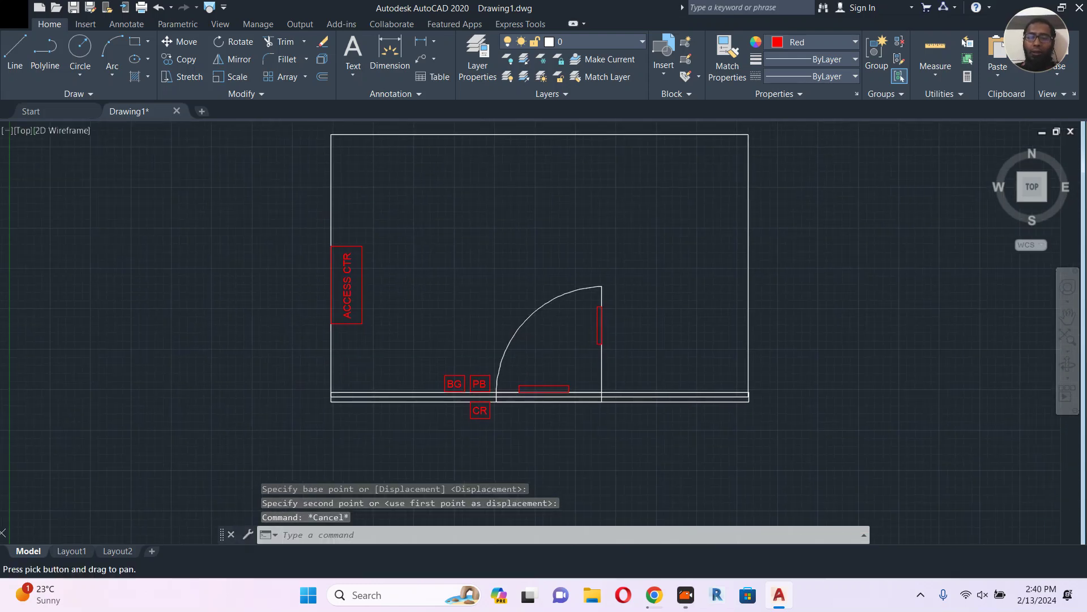
pyautogui.scroll(2, 512, 385)
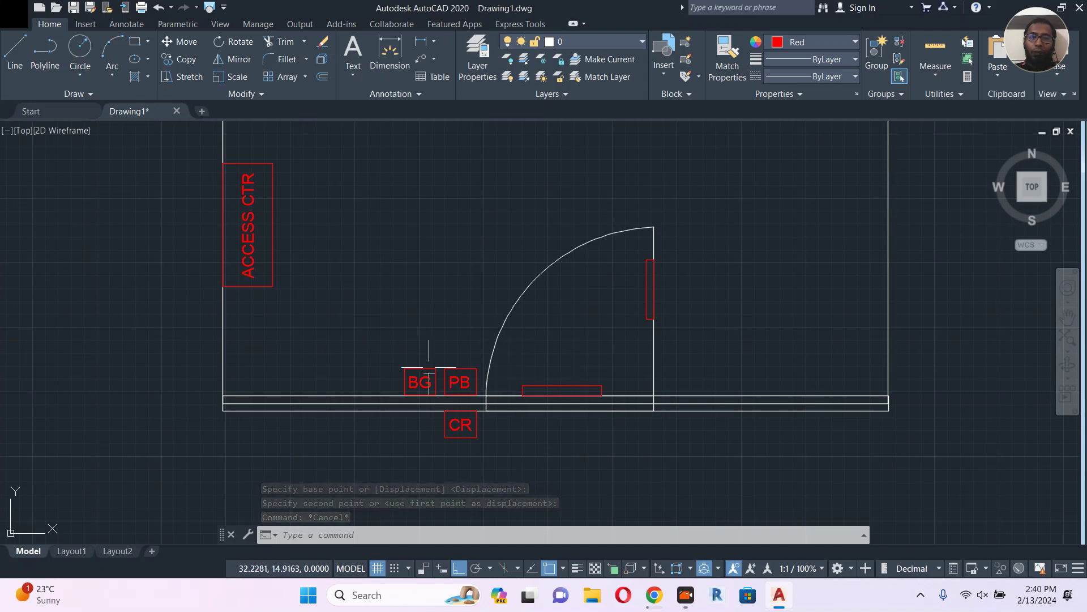
# Copy the CR symbol with its rectangle horizontally to the right, to the underside of the wall below the door opening
pyautogui.scroll(2, 476, 444)
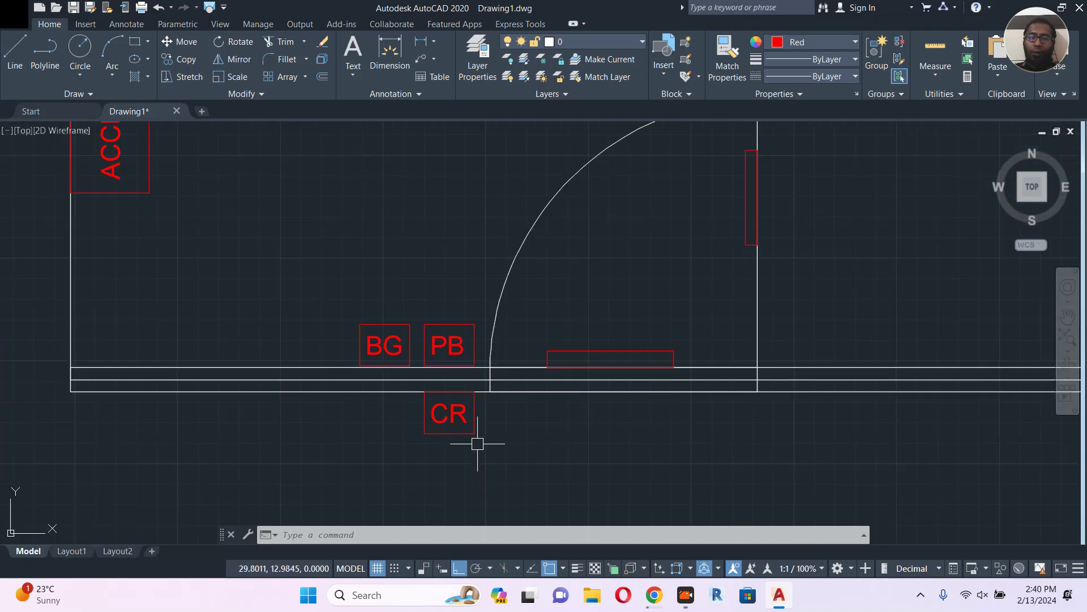
pyautogui.moveTo(431, 280); pyautogui.dragTo(547, 457, button='middle')
pyautogui.scroll(-1, 573, 236)
pyautogui.scroll(1, 575, 218)
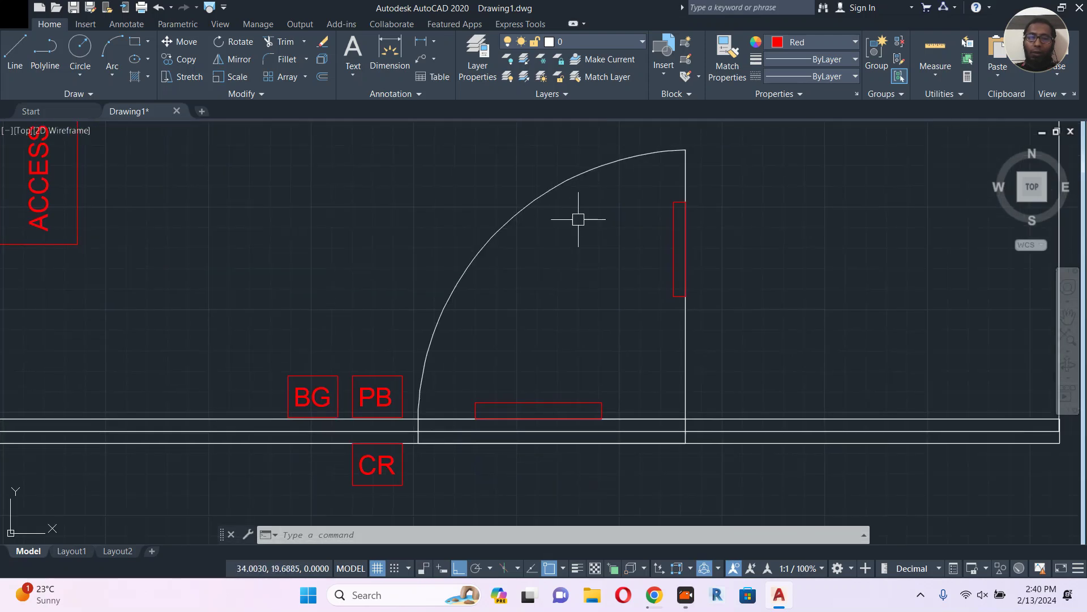
pyautogui.scroll(2, 437, 465)
pyautogui.scroll(2, 437, 465)
pyautogui.click(441, 452)
pyautogui.click(248, 476)
pyautogui.moveTo(451, 400); pyautogui.dragTo(410, 317, button='middle')
pyautogui.write('co')
pyautogui.press('Return')
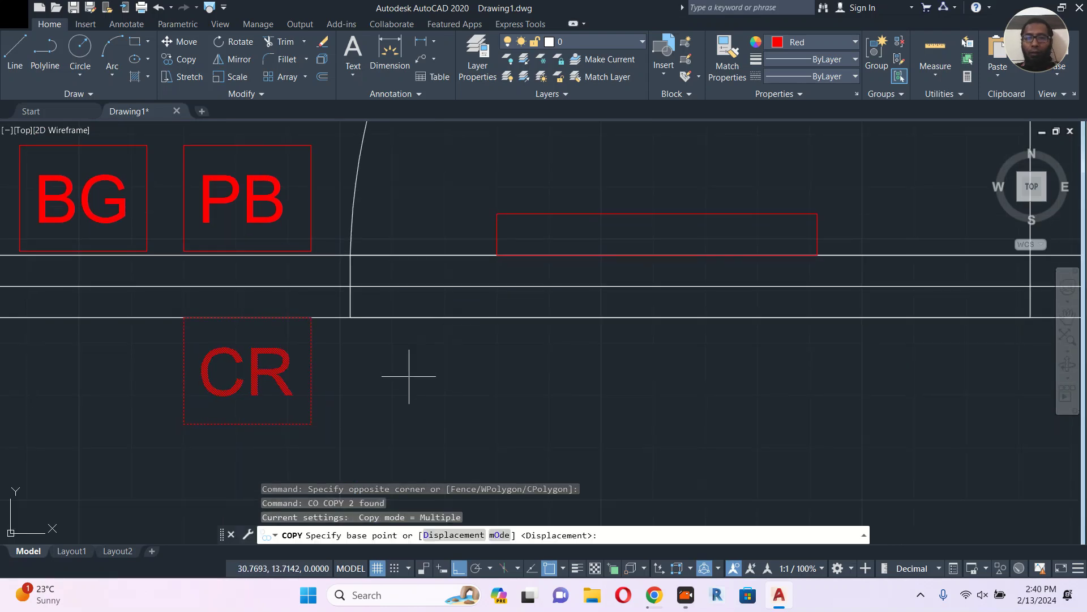
pyautogui.click(421, 374)
pyautogui.click(830, 358)
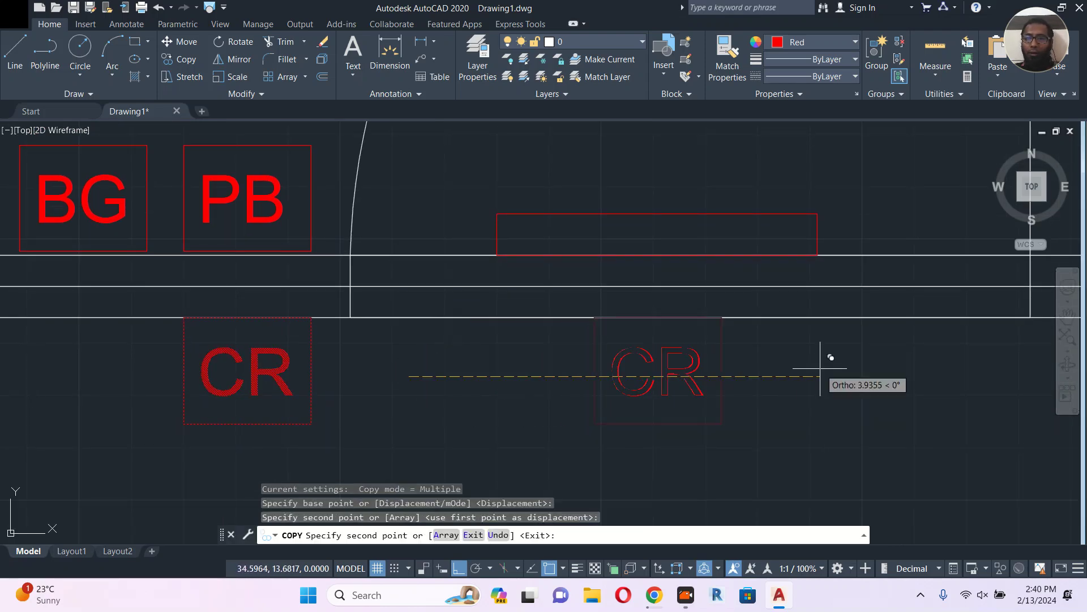
pyautogui.press('Escape')
# Change the text of the copied CR symbol below the door opening to DL
pyautogui.doubleClick(690, 369)
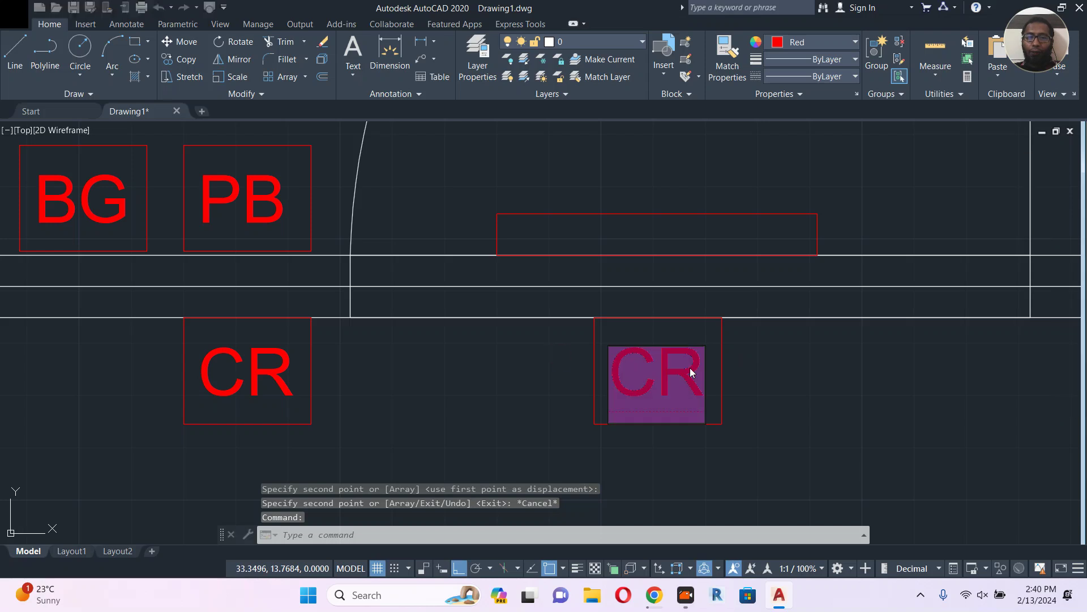
pyautogui.write('DL')
pyautogui.press('Return')
pyautogui.press('Escape')
pyautogui.scroll(-5, 693, 372)
pyautogui.press('Escape')
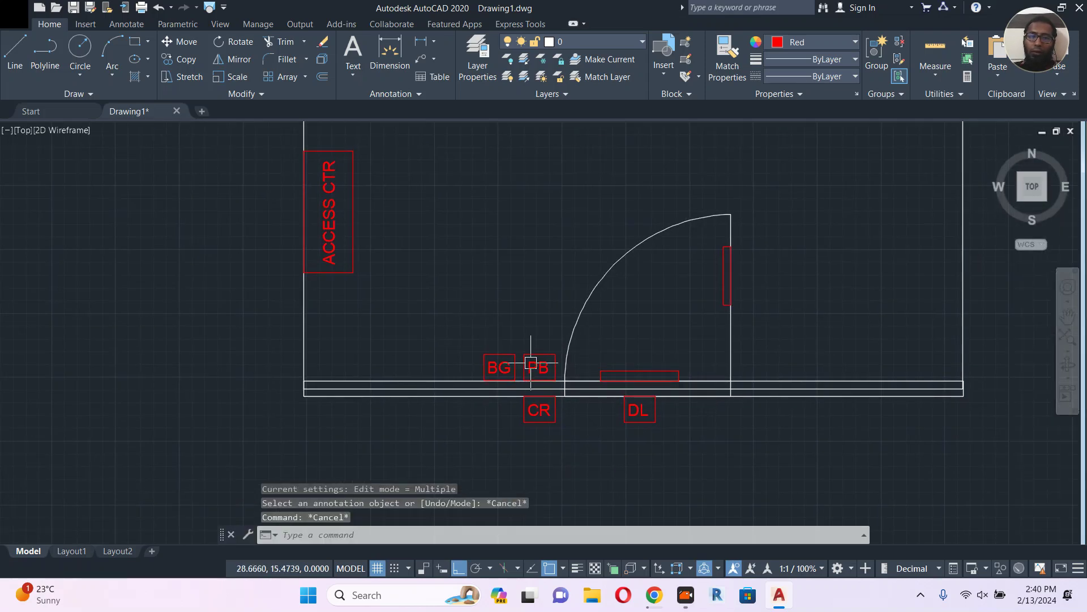
# Copy the PB symbol with its rectangle diagonally into the door swing area, with ortho mode off
pyautogui.scroll(5, 532, 357)
pyautogui.click(555, 319)
pyautogui.click(537, 364)
pyautogui.moveTo(537, 364); pyautogui.dragTo(516, 364, button='middle')
pyautogui.write('co')
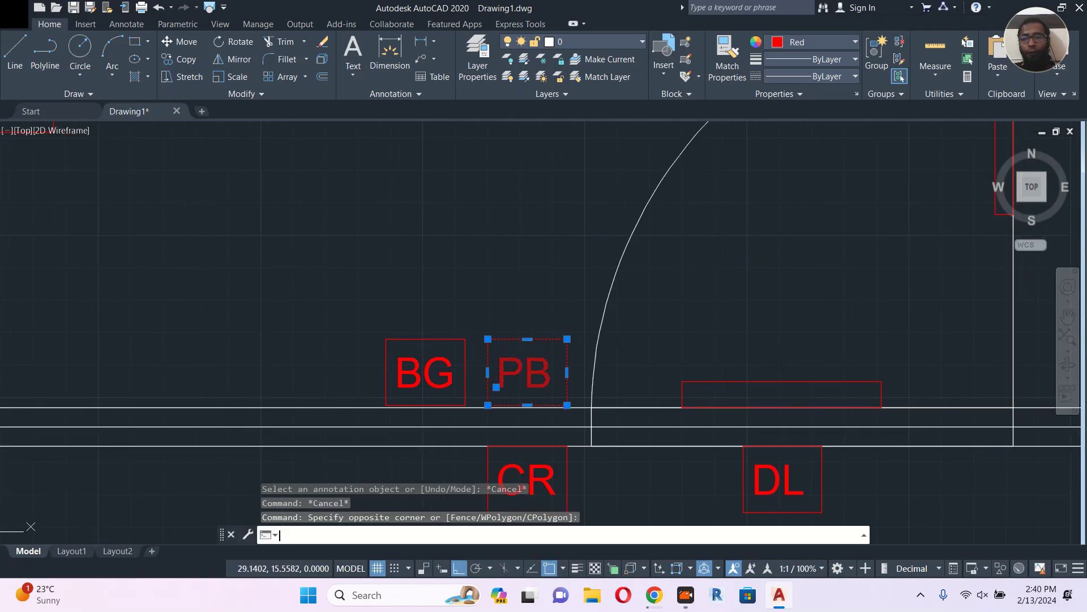
pyautogui.press('Return')
pyautogui.click(520, 366)
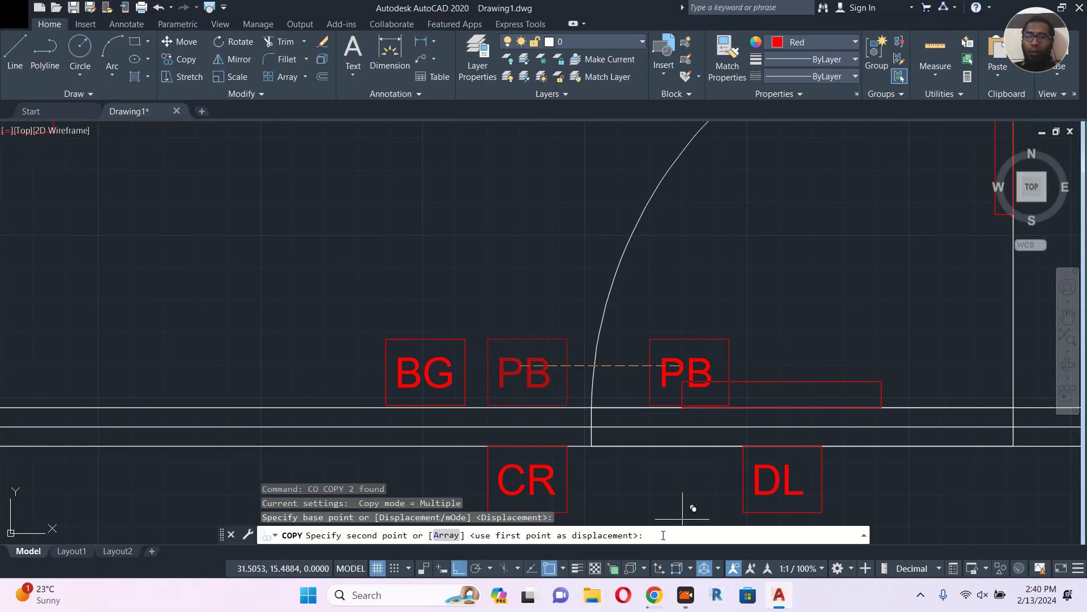
pyautogui.click(458, 568)
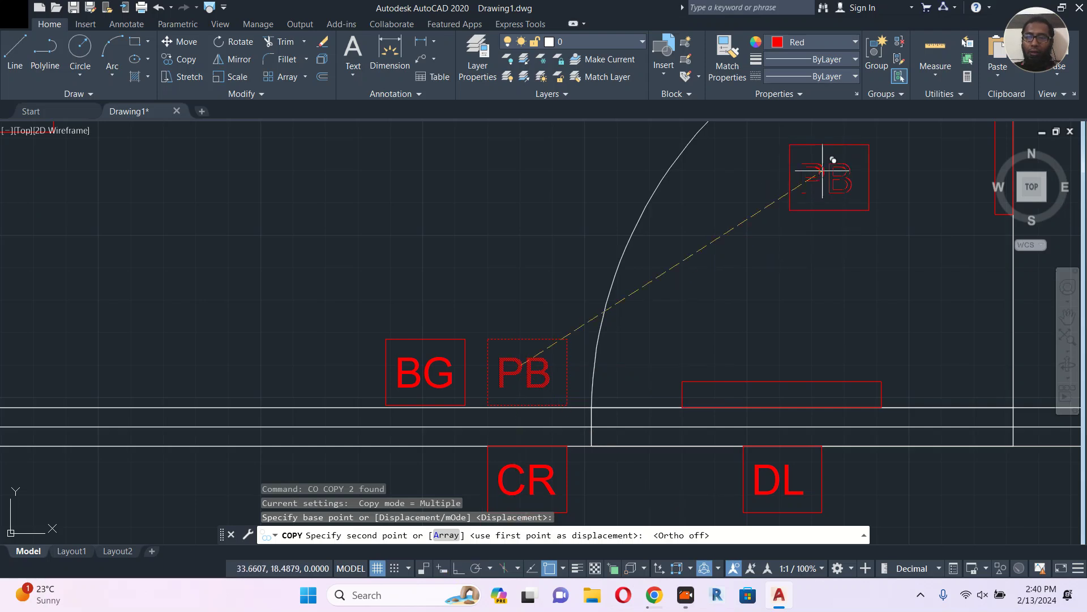
pyautogui.click(823, 171)
pyautogui.press('Escape')
pyautogui.moveTo(735, 227); pyautogui.dragTo(594, 260, button='middle')
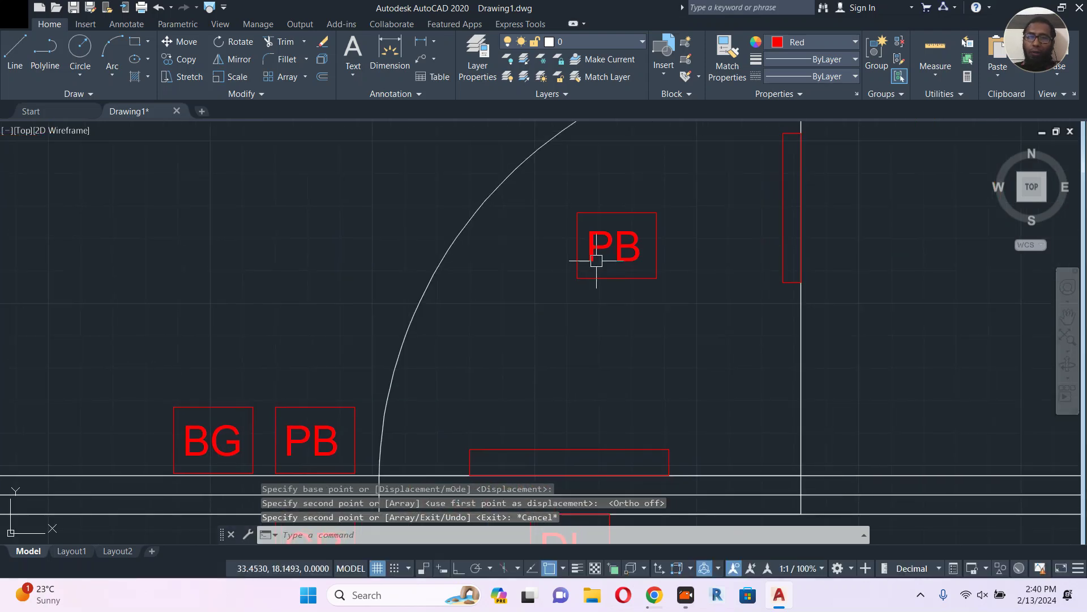
# Change the text of the copied PB symbol inside the door swing to JB
pyautogui.scroll(2, 612, 252)
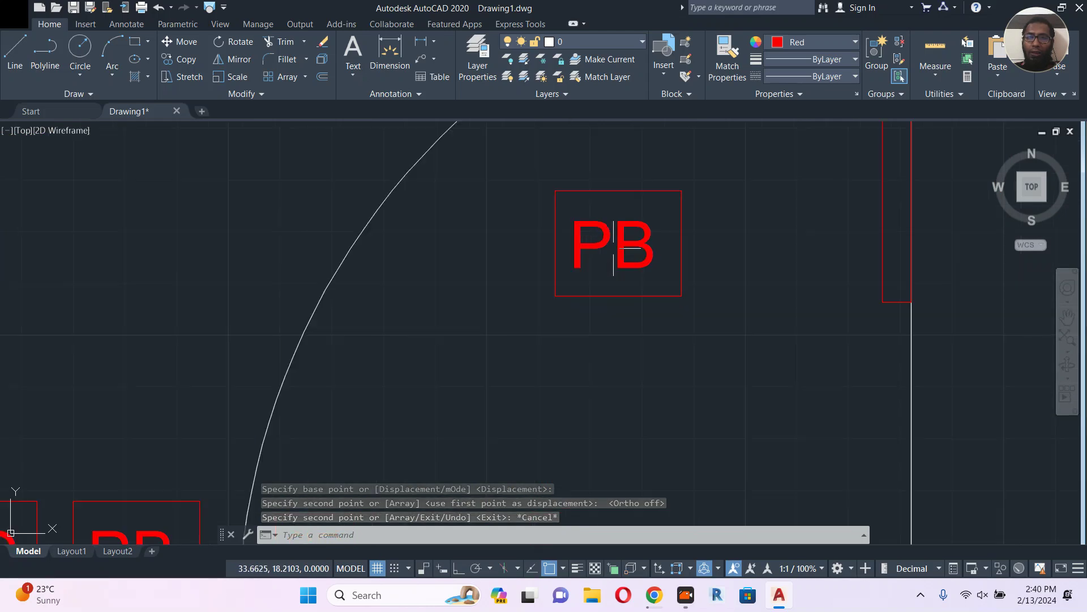
pyautogui.click(609, 252)
pyautogui.doubleClick(621, 243)
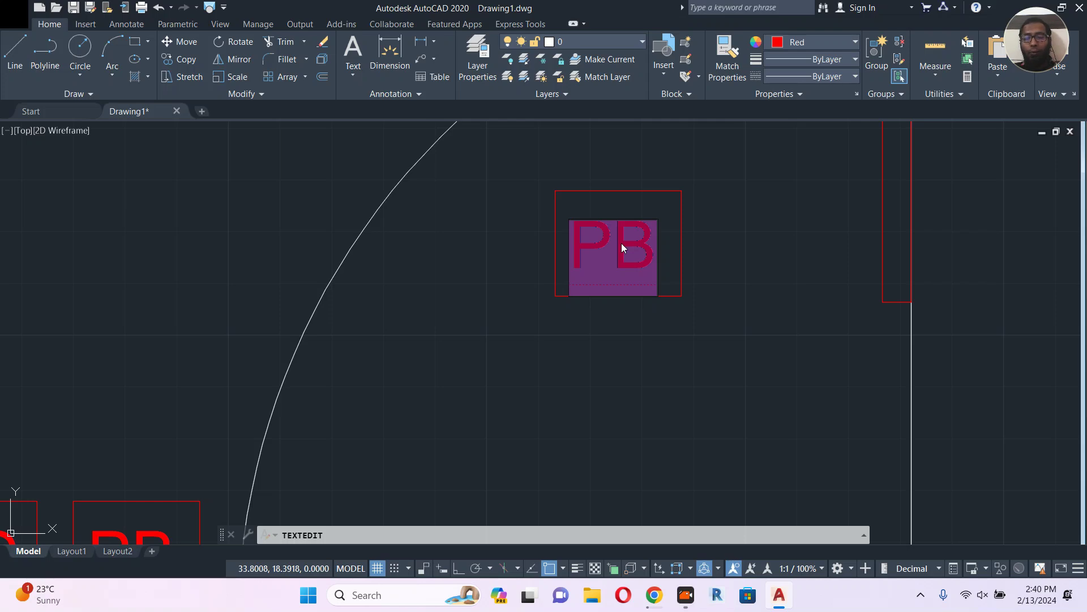
pyautogui.write('JB')
pyautogui.click(698, 231)
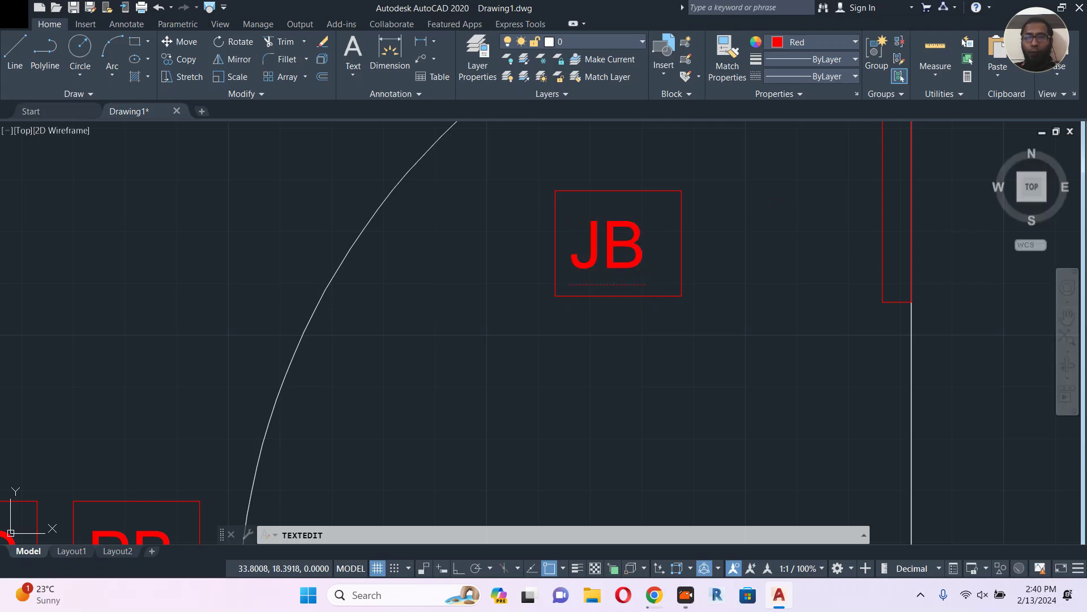
pyautogui.scroll(-2, 723, 241)
pyautogui.press('Escape')
# Move the JB text slightly right to centre it across the width of its rectangle
pyautogui.click(657, 245)
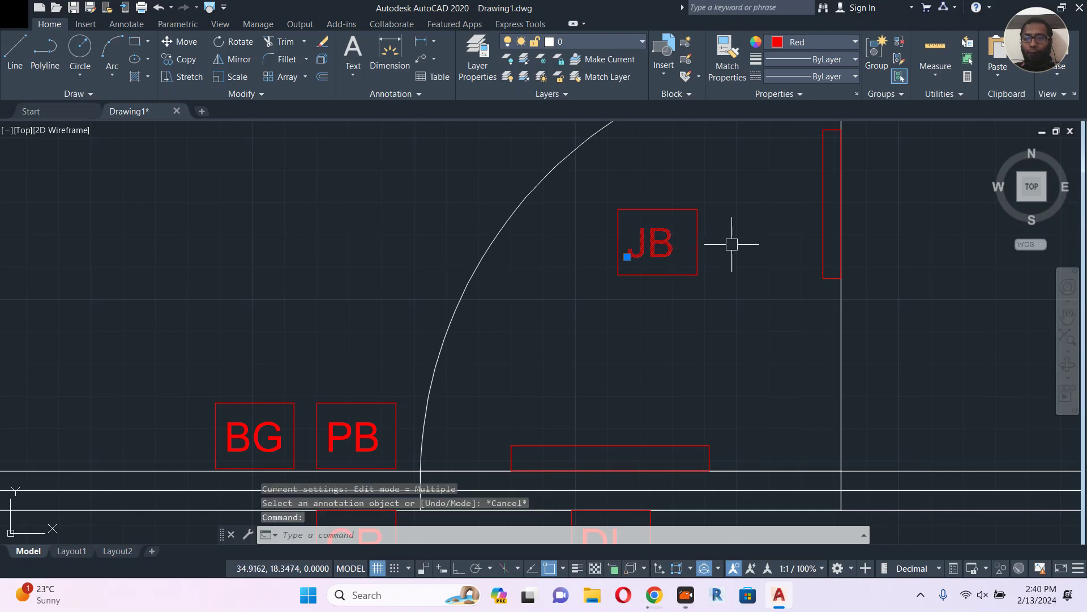
pyautogui.write('m')
pyautogui.press('Return')
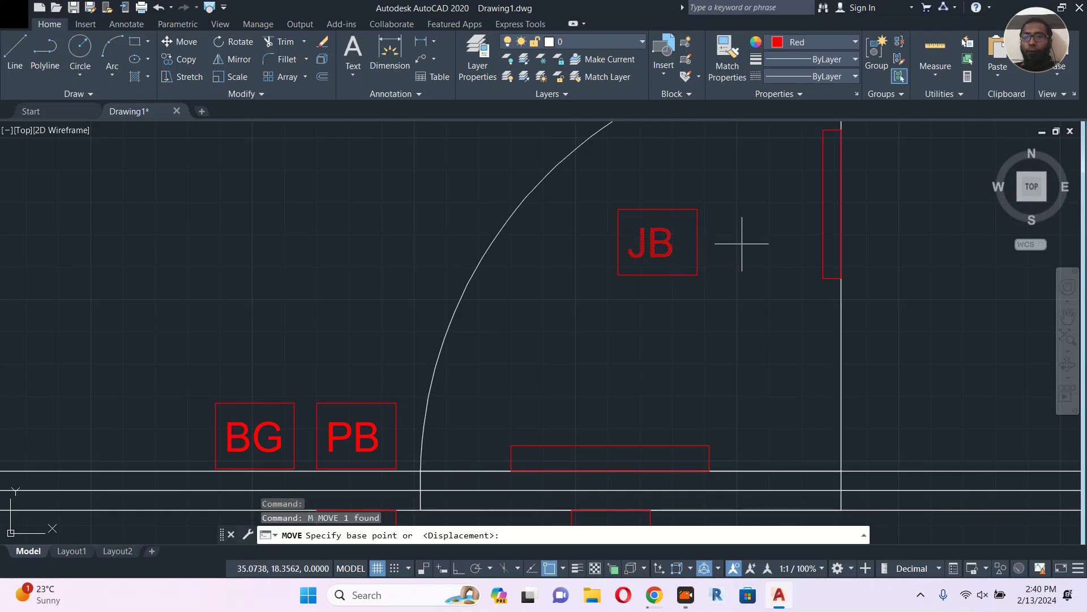
pyautogui.click(750, 229)
pyautogui.press('Escape')
pyautogui.scroll(-2, 731, 249)
pyautogui.press('Escape')
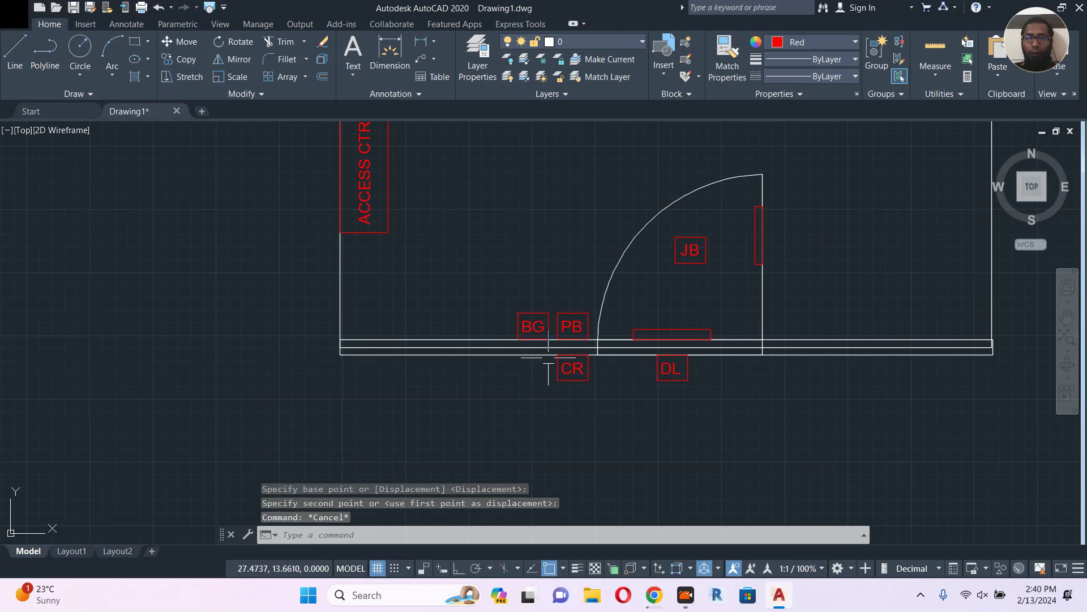
# Draw a right-angled polyline from the top midpoint of the PB box up and across to the JB box's left edge, with ortho on
pyautogui.write('L')
pyautogui.press('Return')
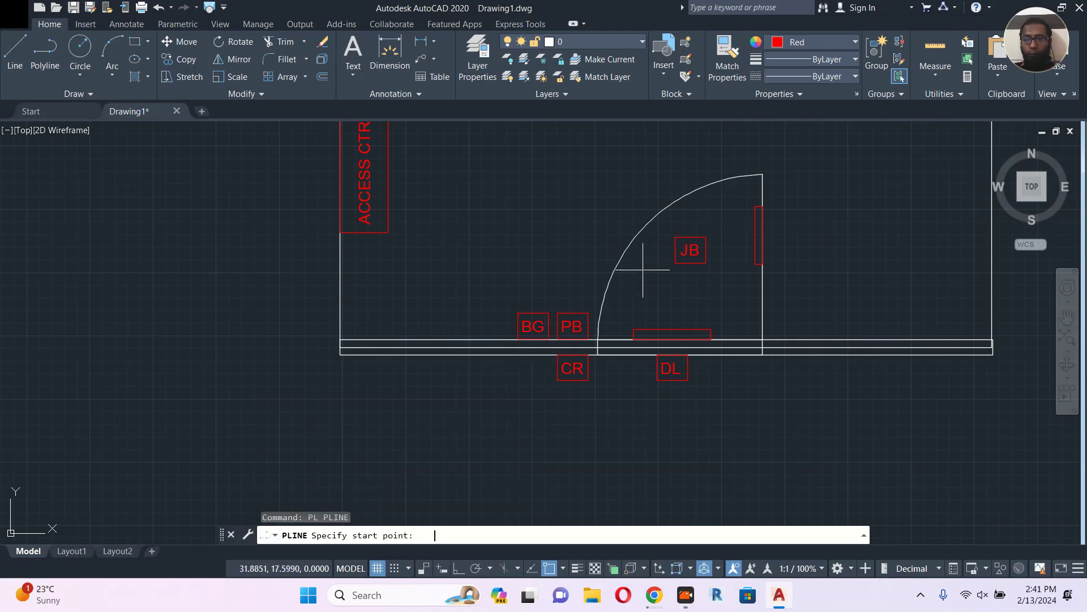
pyautogui.scroll(2, 586, 306)
pyautogui.click(568, 313)
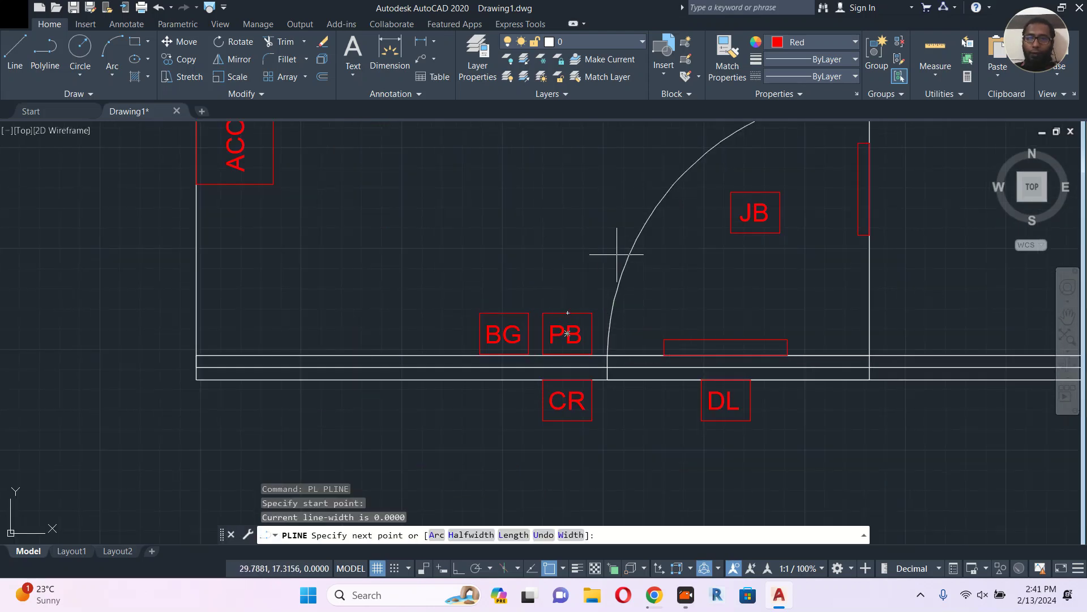
pyautogui.click(459, 568)
pyautogui.click(568, 217)
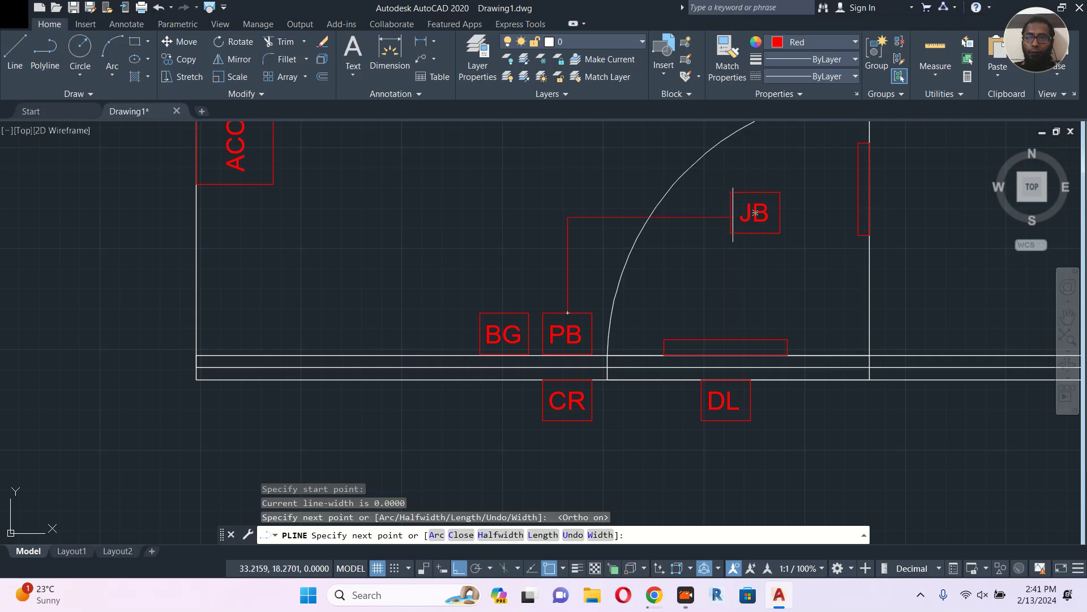
pyautogui.click(731, 217)
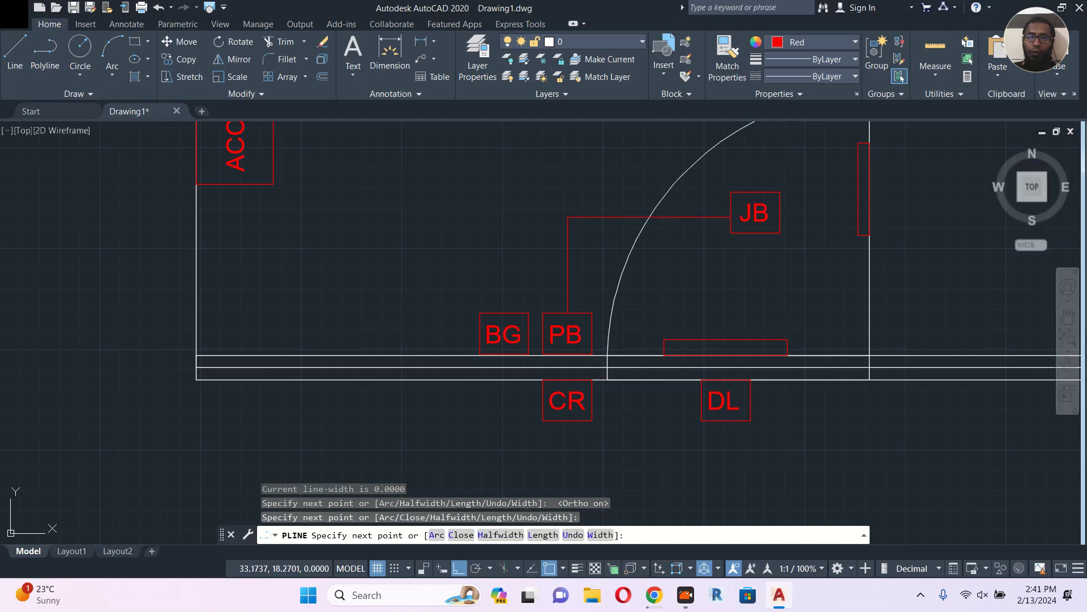
pyautogui.press('Return')
# Draw a polyline from the BG box's top midpoint about 2.6 units up, then right to the JB box's left edge above the PB line
pyautogui.write('pl')
pyautogui.press('Return')
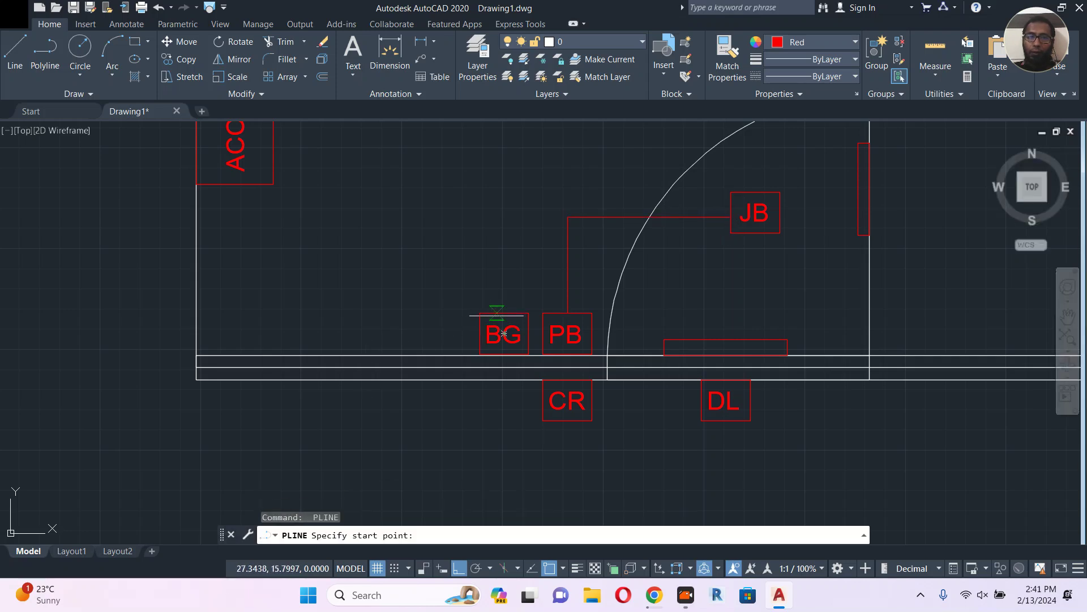
pyautogui.click(504, 312)
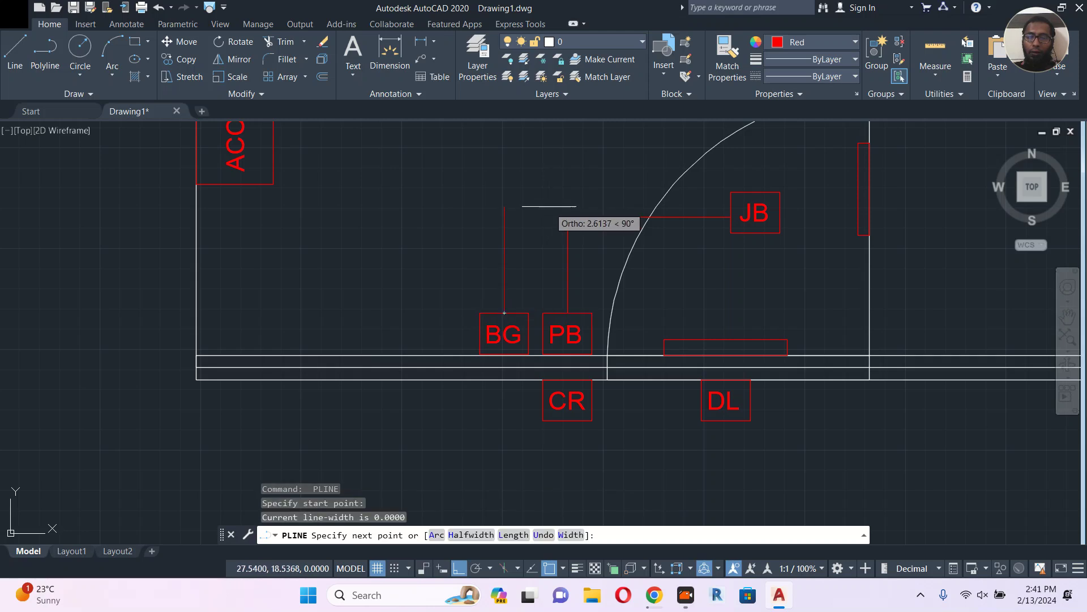
pyautogui.click(548, 206)
pyautogui.click(731, 205)
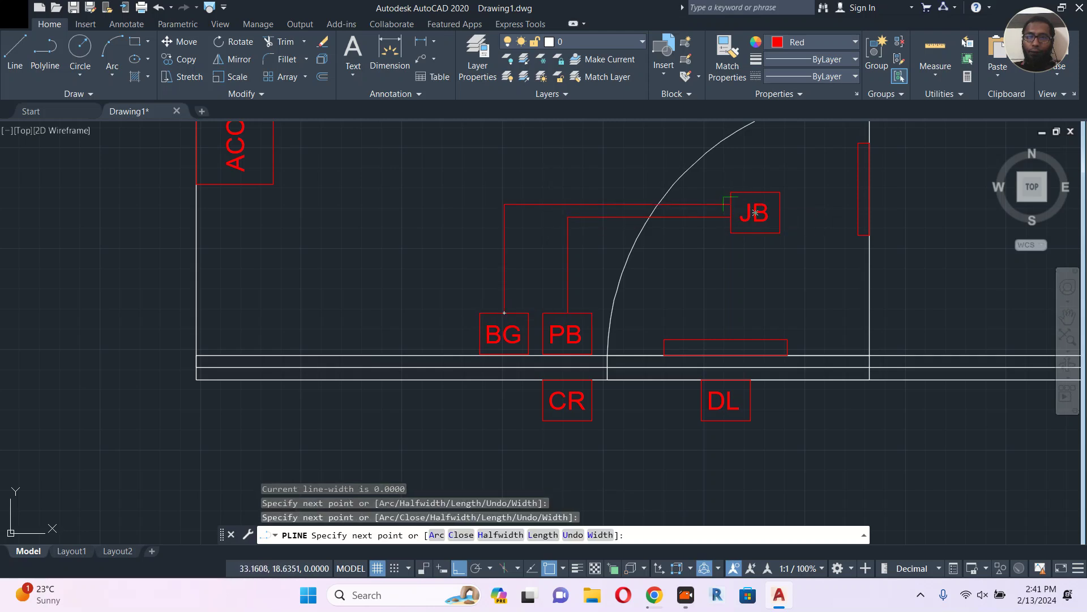
pyautogui.press('Escape')
# Draw a polyline from the CR box's right midpoint, right, up across the wall and right to the JB box's left edge below the PB line
pyautogui.press('Return')
pyautogui.click(592, 400)
pyautogui.click(638, 400)
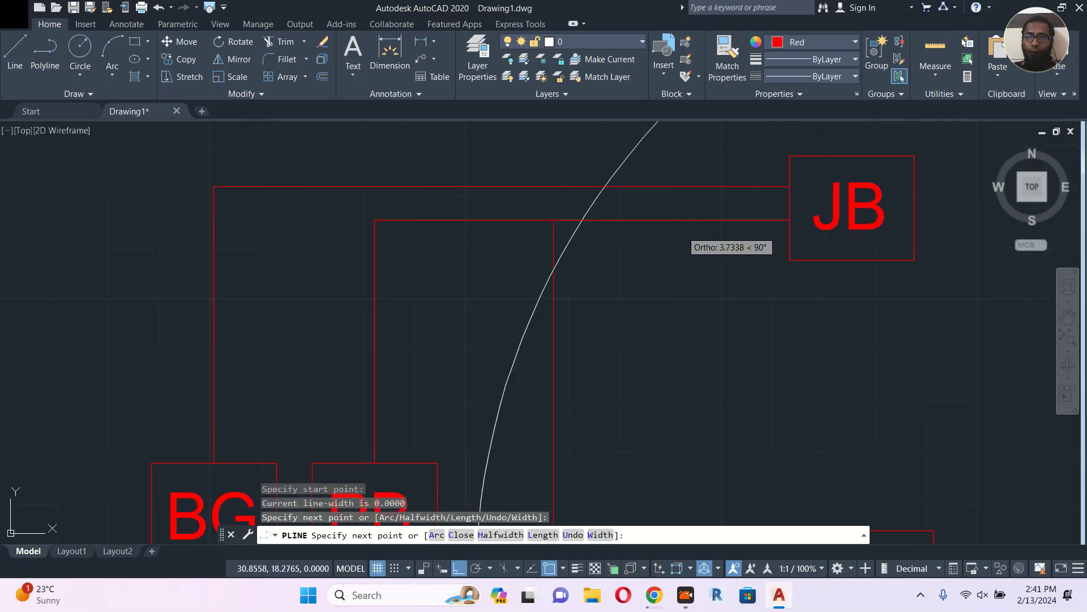
pyautogui.scroll(5, 687, 215)
pyautogui.click(681, 225)
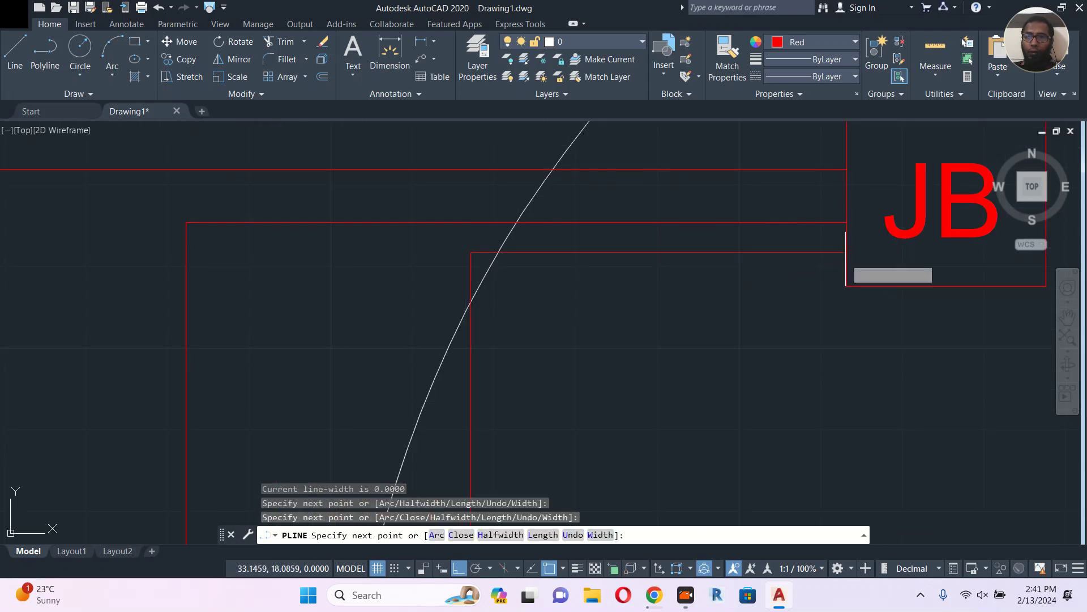
pyautogui.click(849, 251)
pyautogui.scroll(-6, 726, 250)
pyautogui.press('Escape')
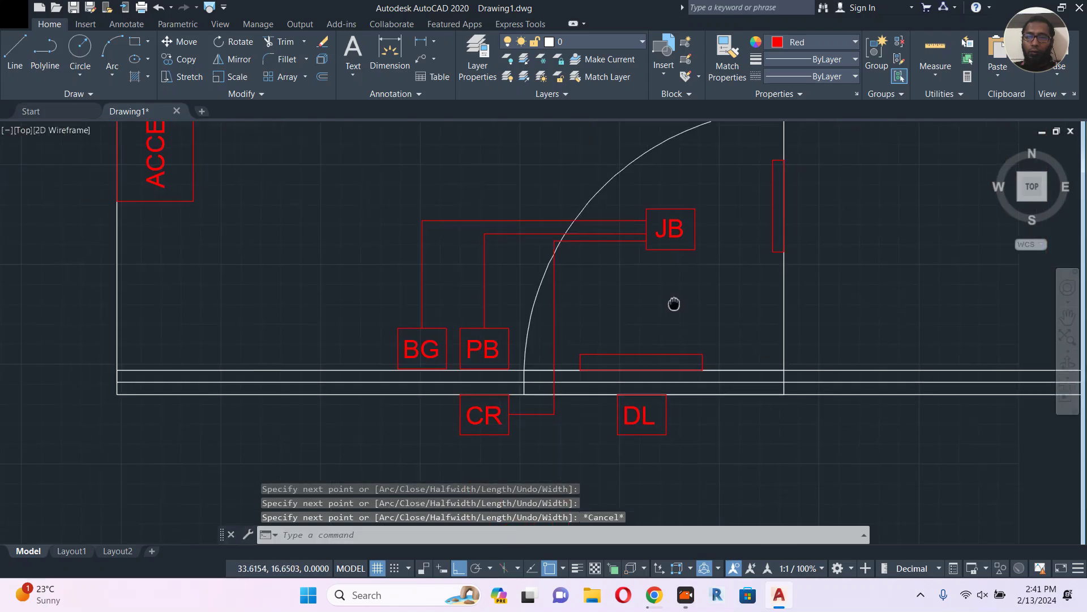
# Draw a polyline from the DL box's right midpoint, right, up across the wall and back left to the midpoint of the JB box's right edge
pyautogui.press('Return')
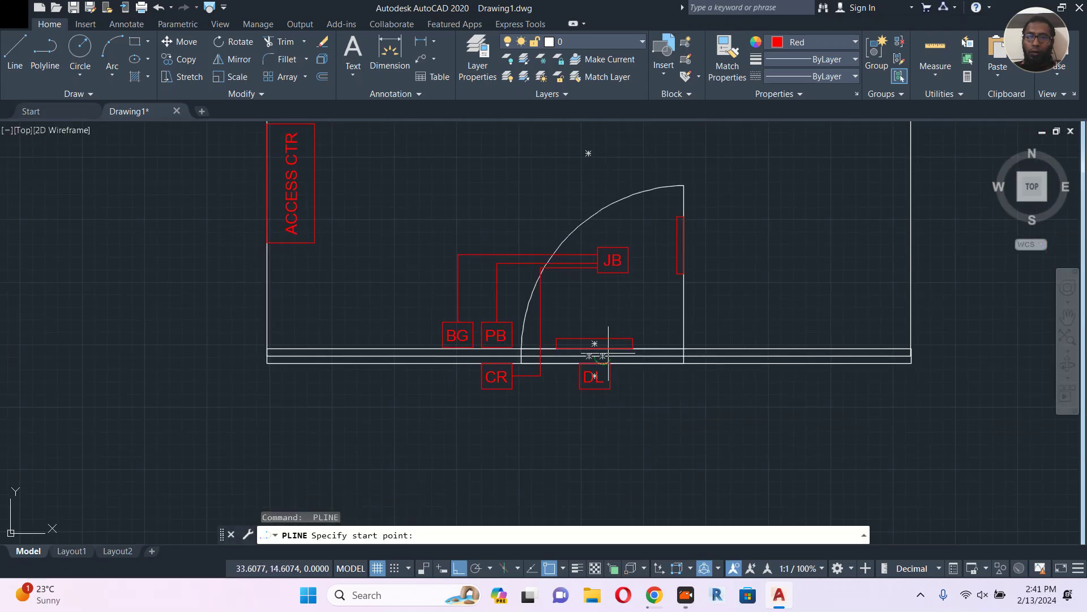
pyautogui.click(610, 376)
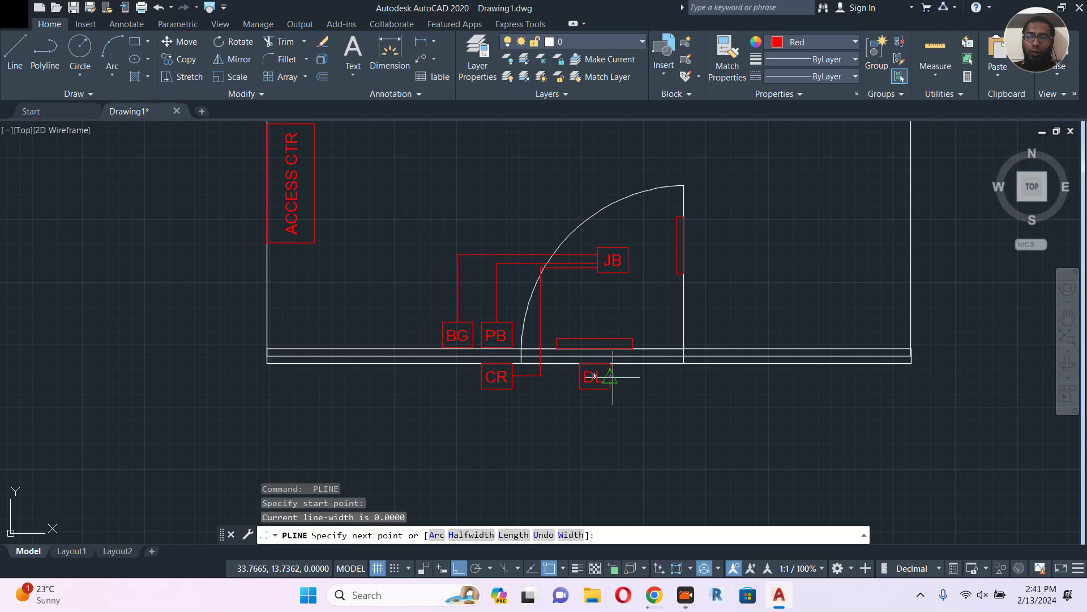
pyautogui.scroll(4, 653, 224)
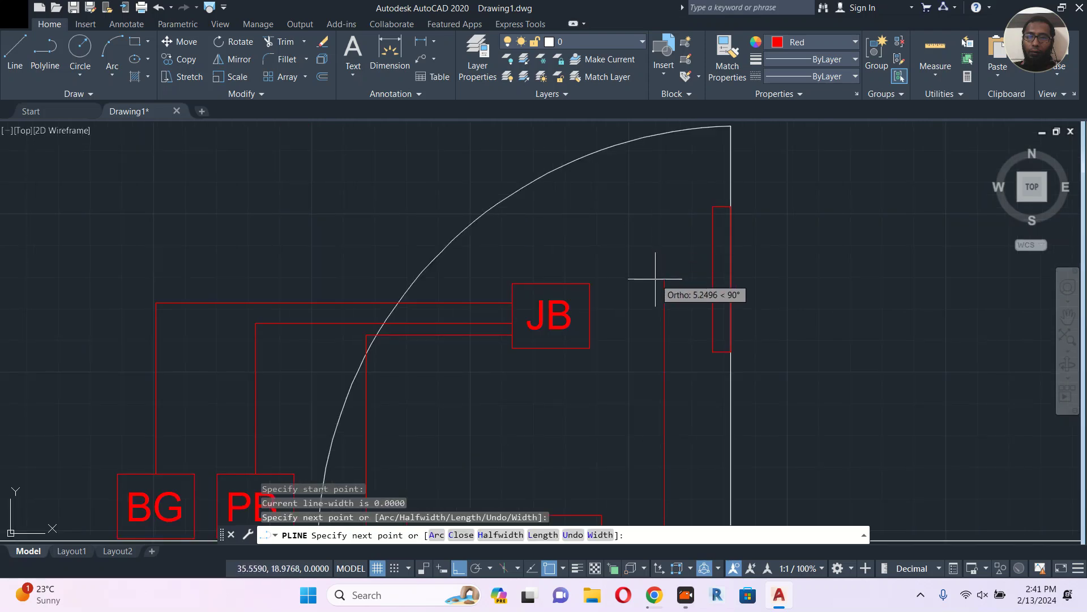
pyautogui.click(656, 260)
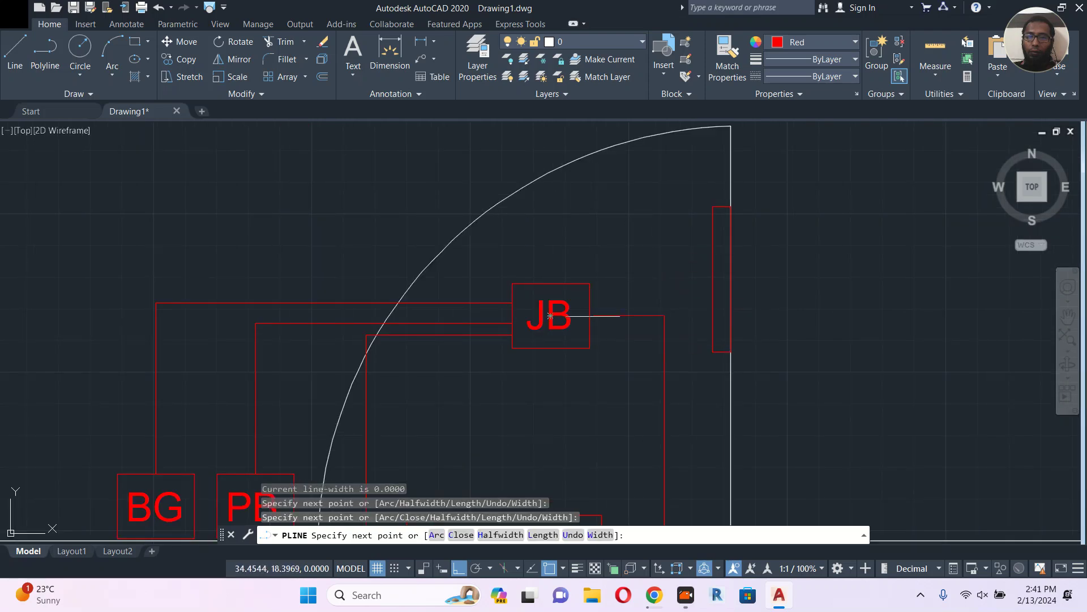
pyautogui.click(590, 316)
pyautogui.press('Escape')
pyautogui.scroll(-3, 586, 317)
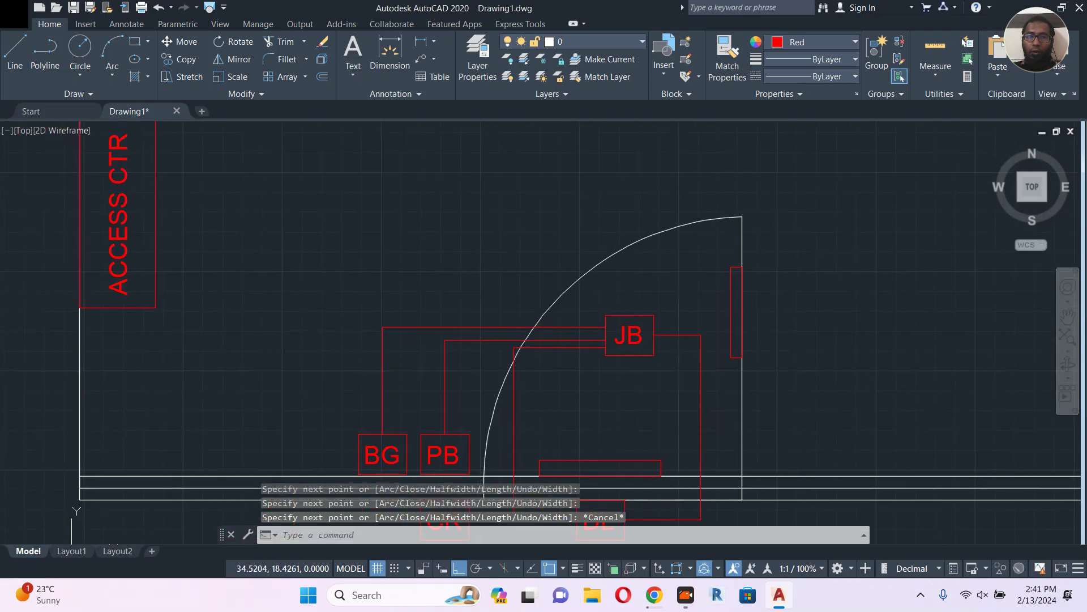
# Draw a polyline from the JB box's top midpoint up and left to the right edge of the ACCESS CTR rectangle
pyautogui.press('Return')
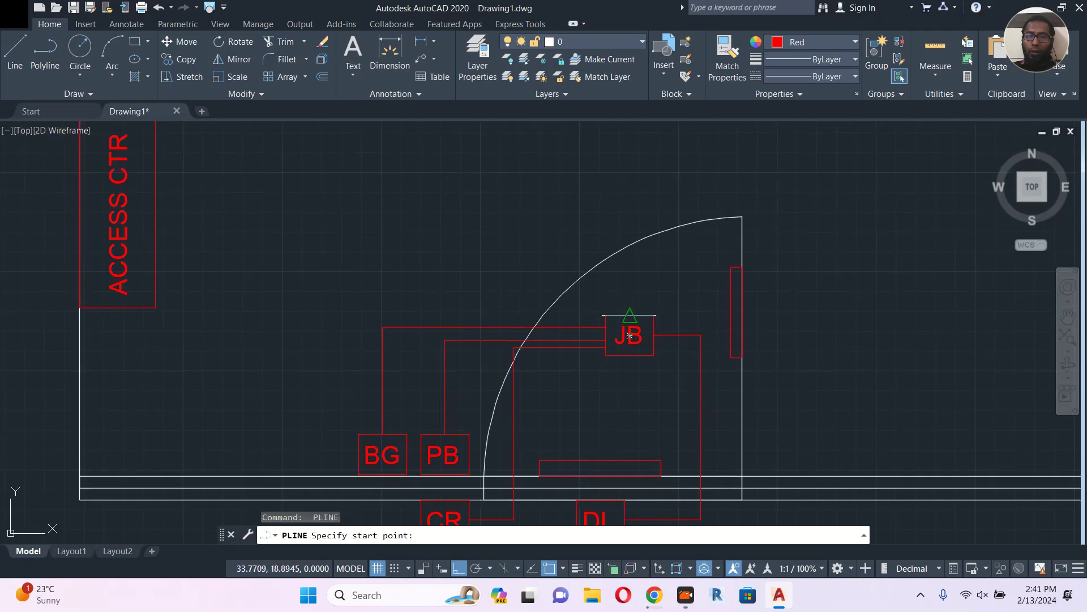
pyautogui.click(630, 315)
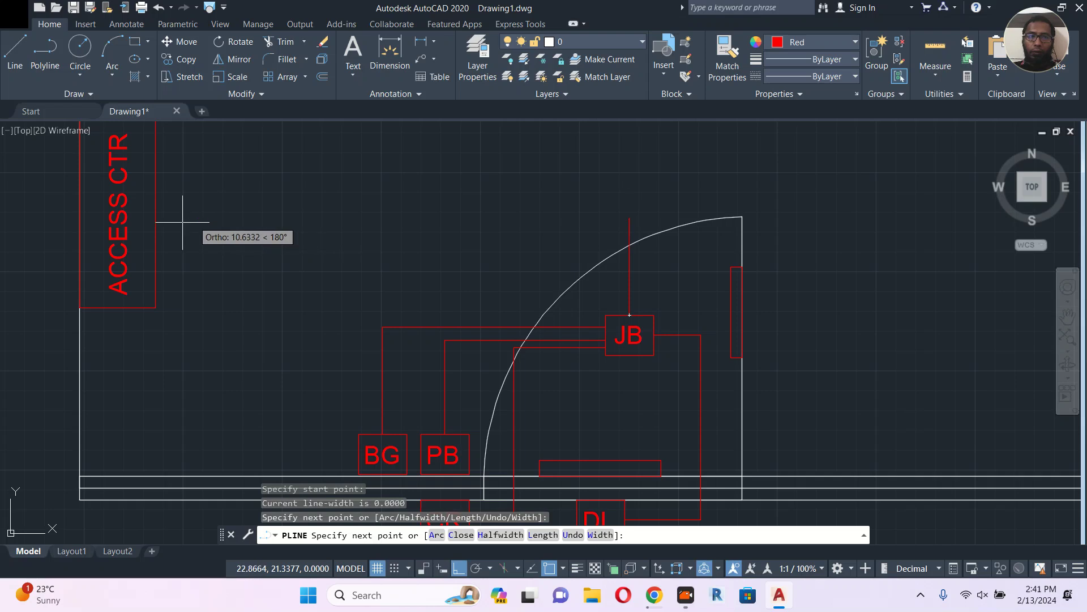
pyautogui.click(156, 218)
pyautogui.press('Escape')
# Finish the polyline and copy the entire room plan with its door, symbols and wiring about 29 units horizontally to the right
pyautogui.scroll(-8, 256, 225)
pyautogui.click(526, 158)
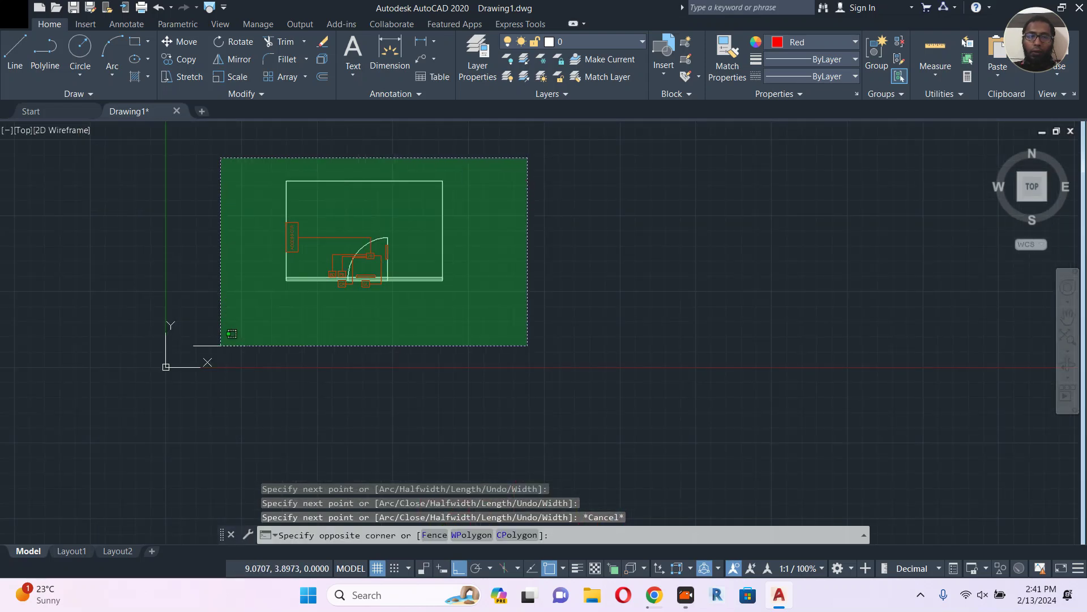
pyautogui.click(219, 348)
pyautogui.moveTo(397, 295); pyautogui.dragTo(364, 310, button='middle')
pyautogui.write('co')
pyautogui.press('Return')
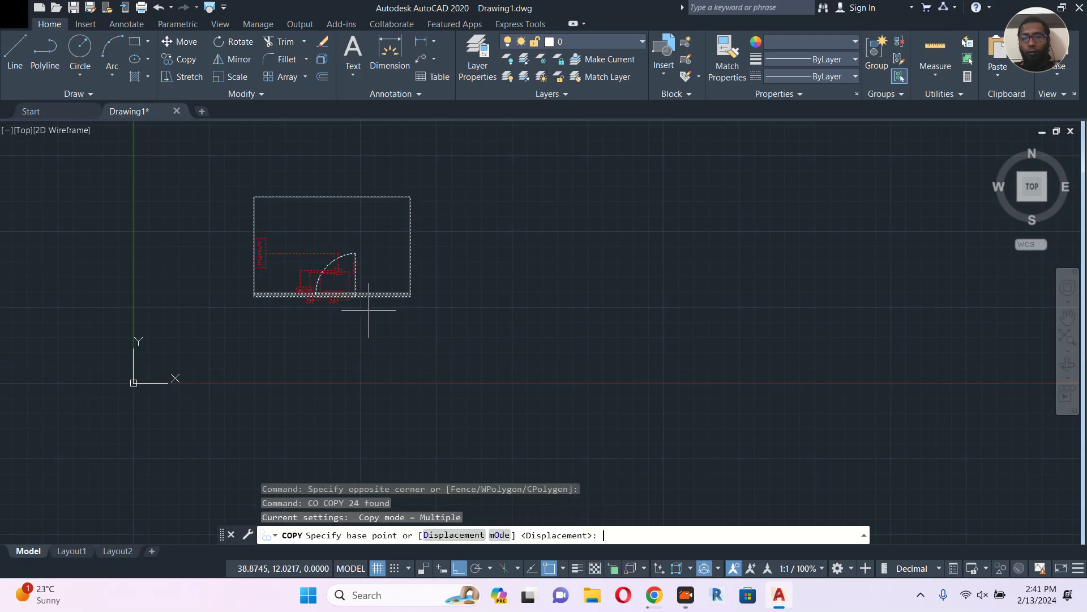
pyautogui.click(395, 311)
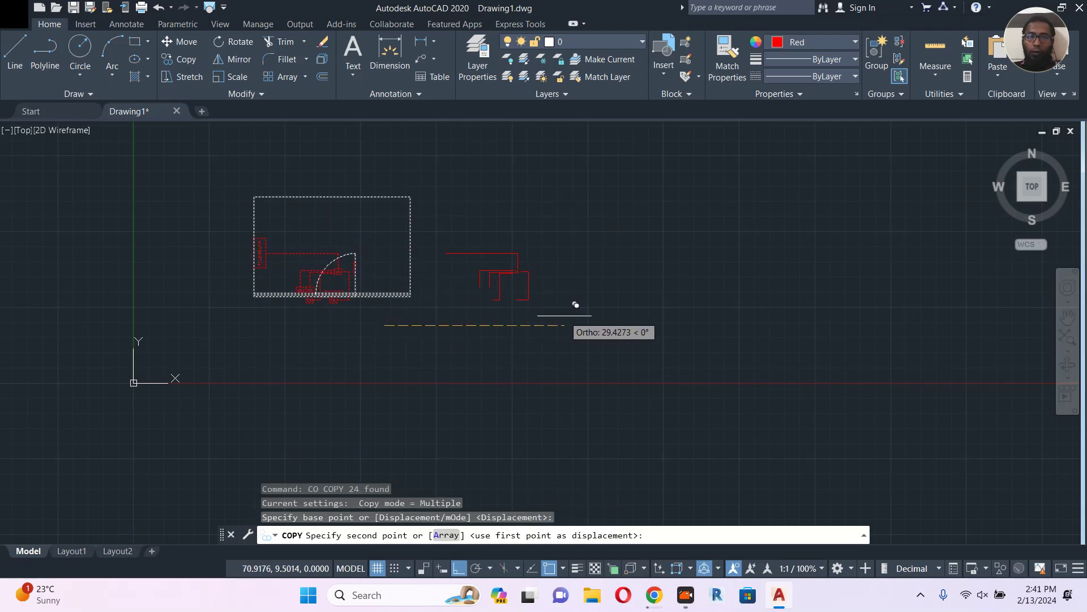
pyautogui.click(568, 304)
pyautogui.press('Escape')
# Erase the ACCESS CTR rectangle and its label from the copied room
pyautogui.scroll(2, 445, 252)
pyautogui.scroll(2, 449, 248)
pyautogui.click(396, 208)
pyautogui.click(460, 311)
pyautogui.write('e')
pyautogui.press('Return')
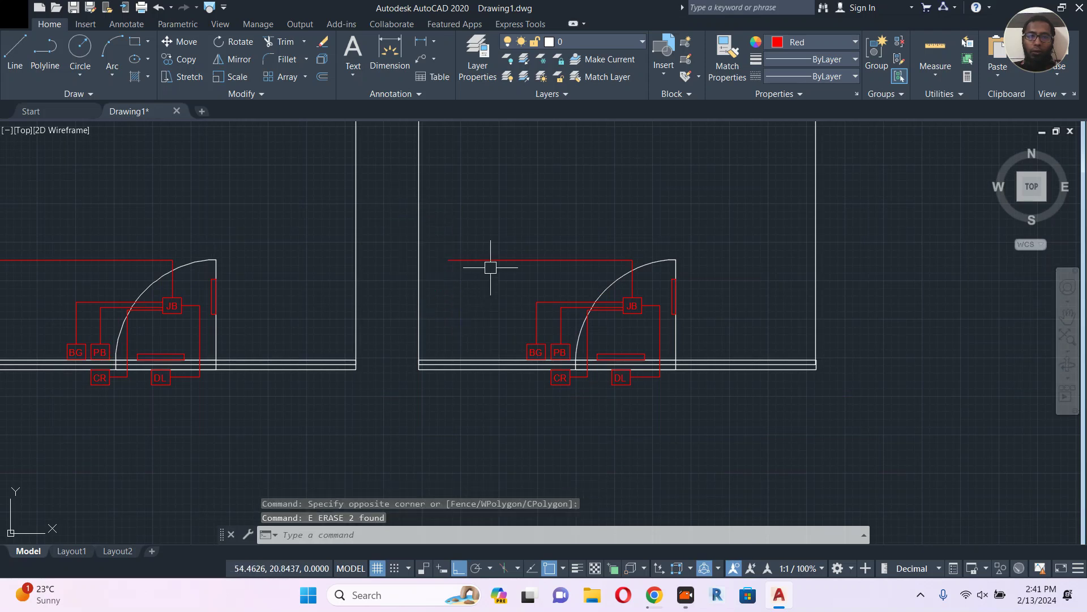
# Move the horizontal run of the copied room's controller line slightly up, above the original room's controller line
pyautogui.click(491, 259)
pyautogui.write('m')
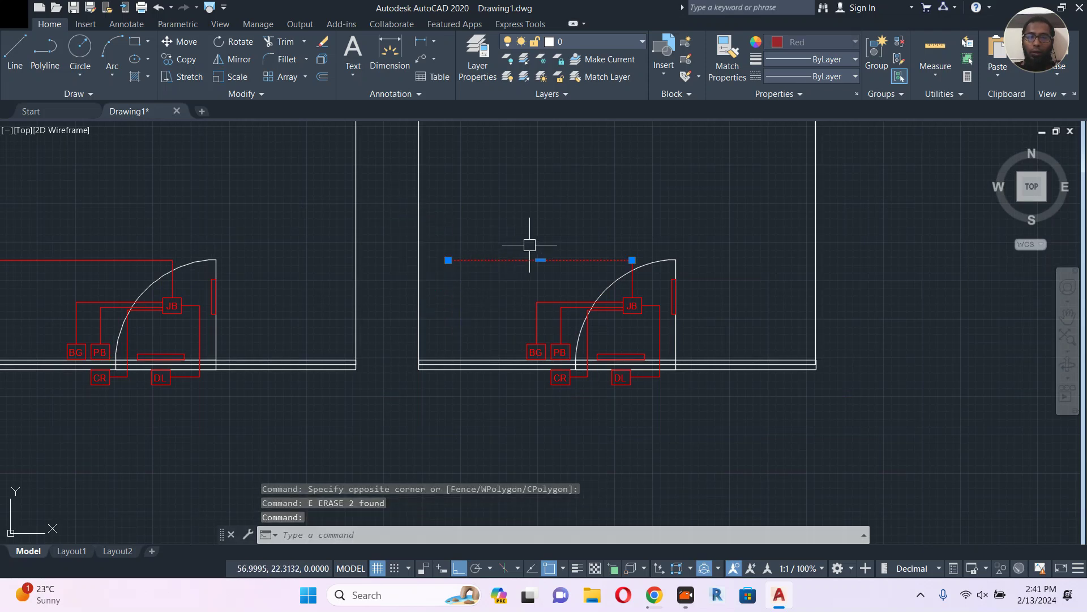
pyautogui.press('Return')
pyautogui.click(541, 235)
pyautogui.click(556, 197)
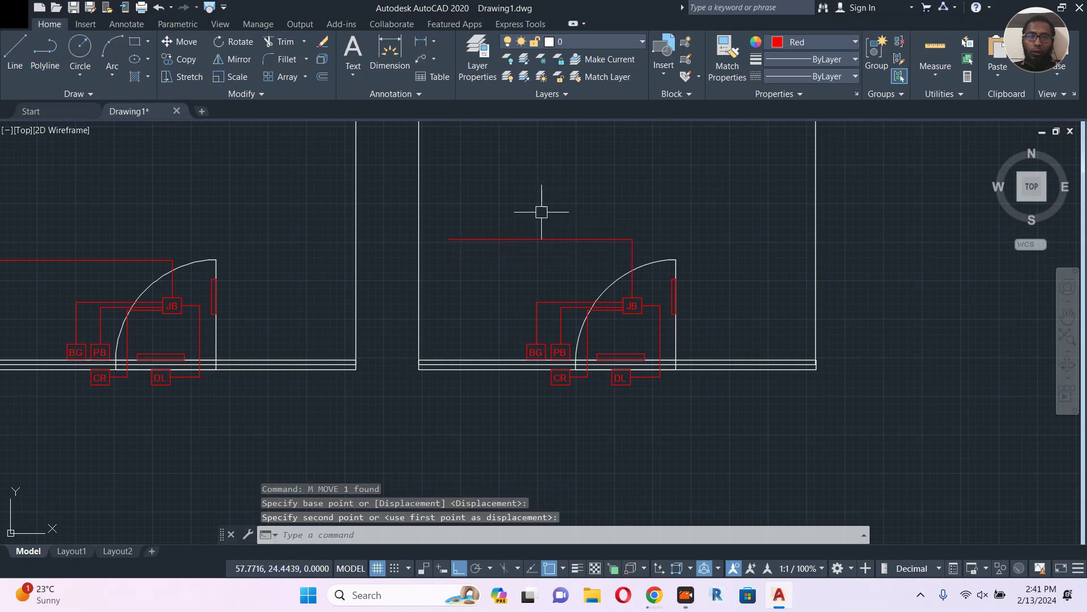
# Stretch the left end of the copied room's controller line to the right edge of the ACCESS CTR box in the original room
pyautogui.click(510, 239)
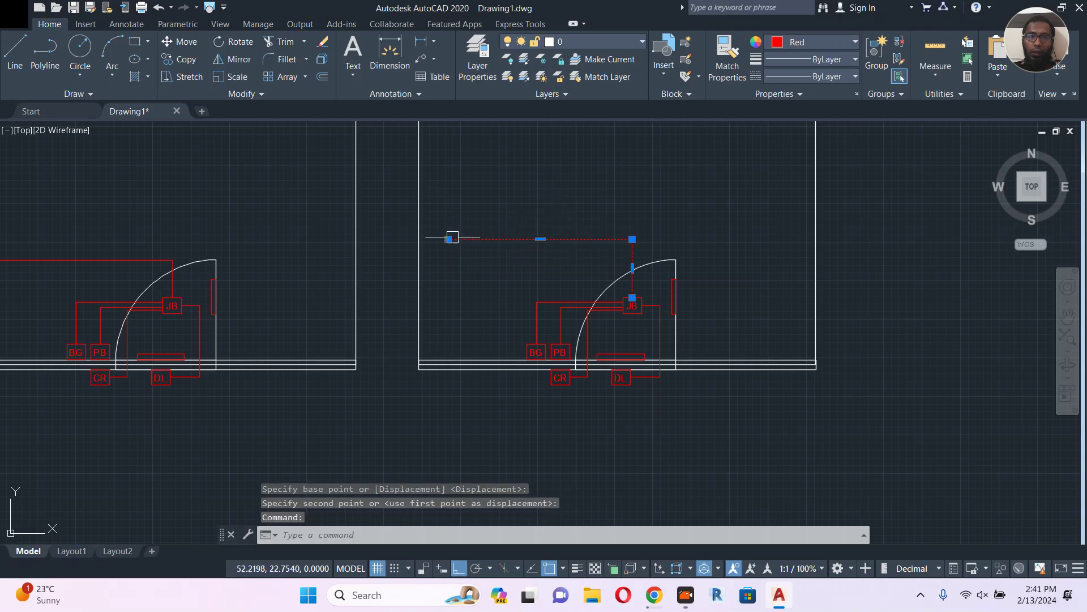
pyautogui.click(448, 239)
pyautogui.moveTo(175, 258); pyautogui.dragTo(566, 255, button='middle')
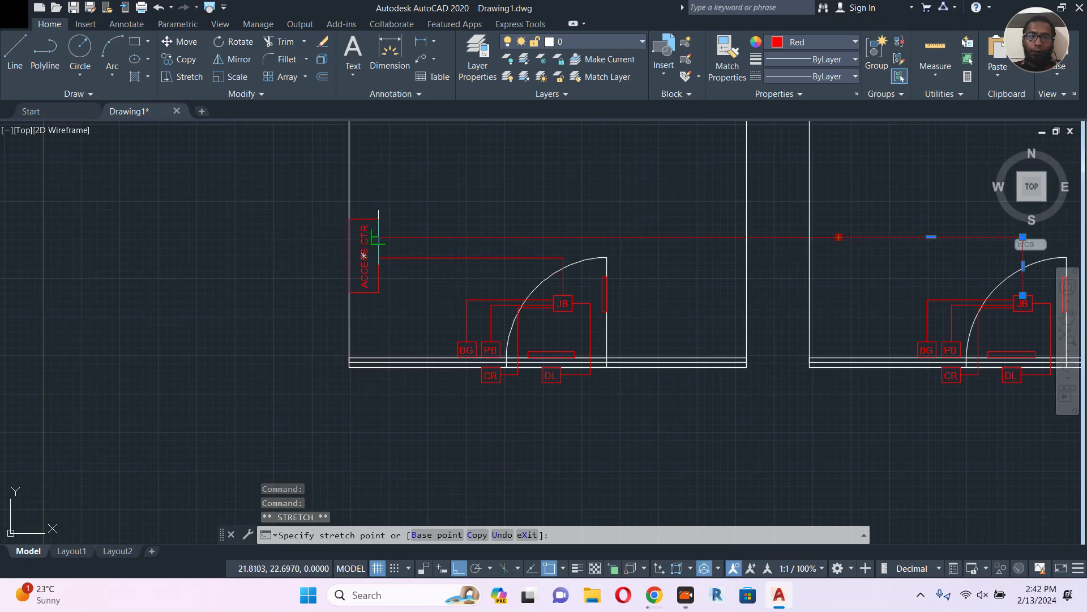
pyautogui.press('Escape')
pyautogui.scroll(-3, 371, 235)
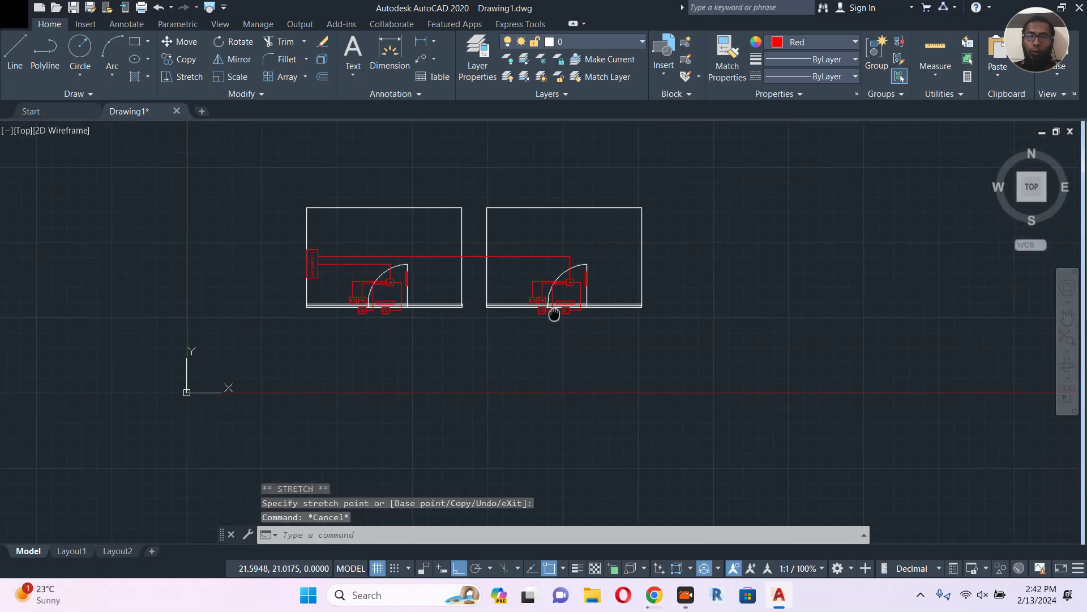
pyautogui.scroll(4, 702, 340)
pyautogui.press('Escape')
# Regenerate the model to refresh the display around the copied room's JB box
pyautogui.moveTo(570, 328); pyautogui.dragTo(851, 403, button='middle')
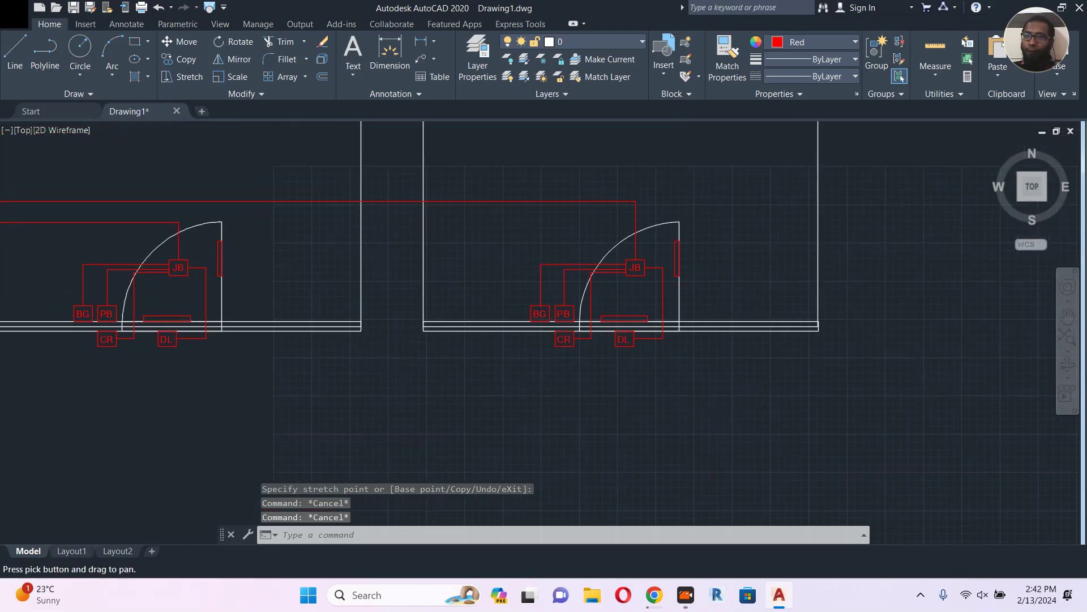
pyautogui.moveTo(398, 323); pyautogui.dragTo(550, 367, button='middle')
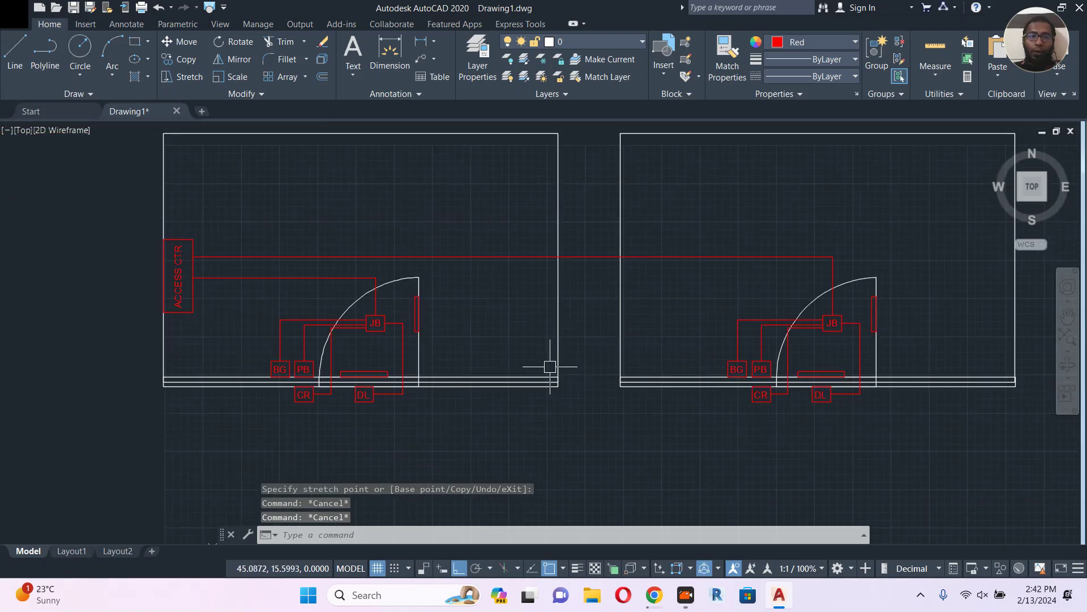
pyautogui.scroll(8, 842, 303)
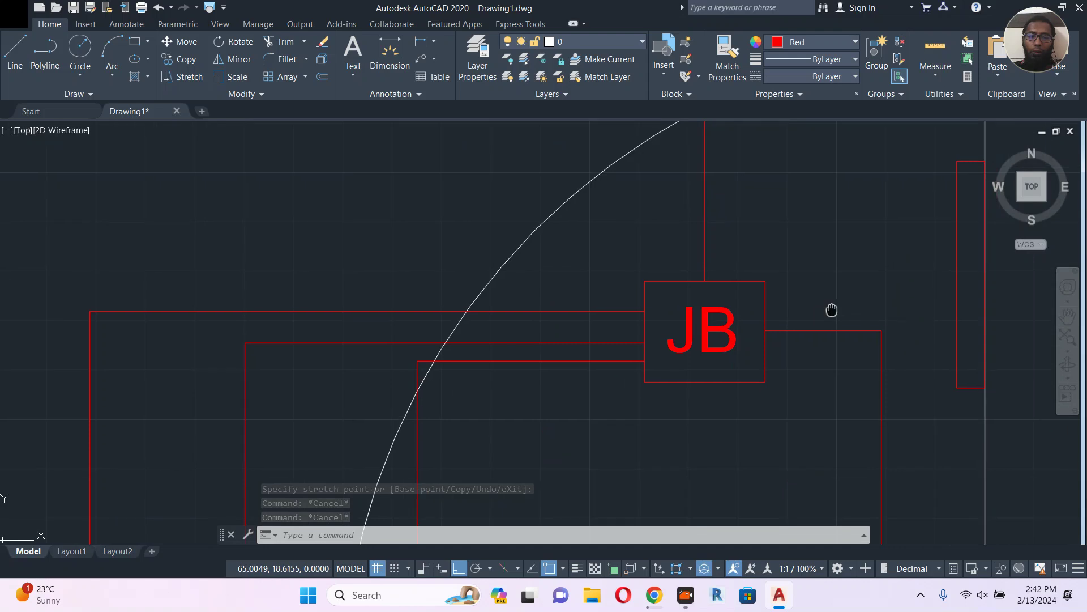
pyautogui.write('re')
pyautogui.press('Return')
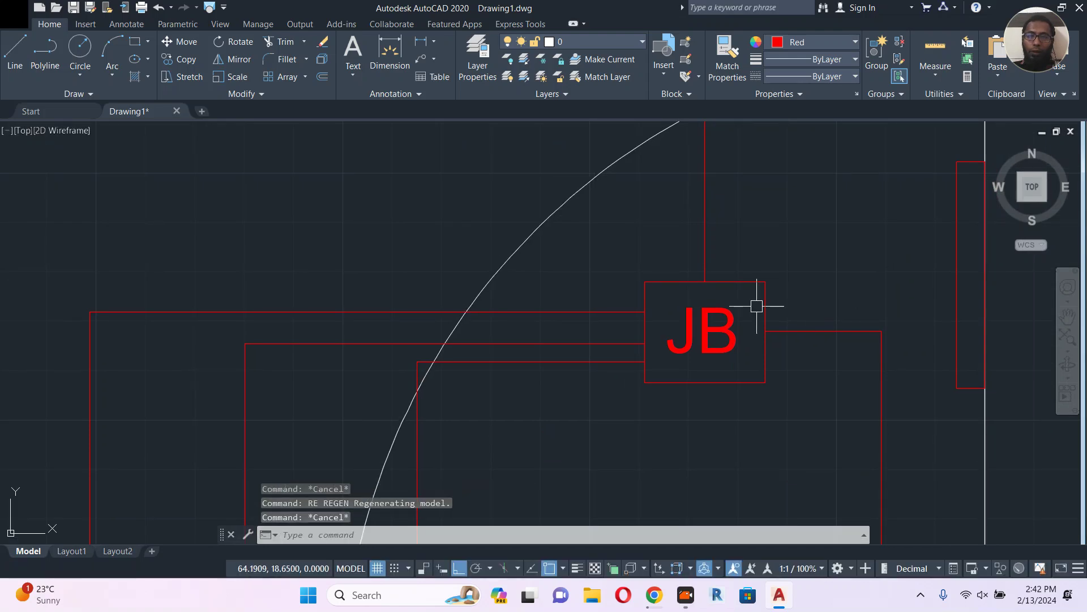
# Draw a rectangle about 0.6 by 0.6 units above and left of the copied room's JB box
pyautogui.write('rec')
pyautogui.press('Return')
pyautogui.scroll(2, 633, 240)
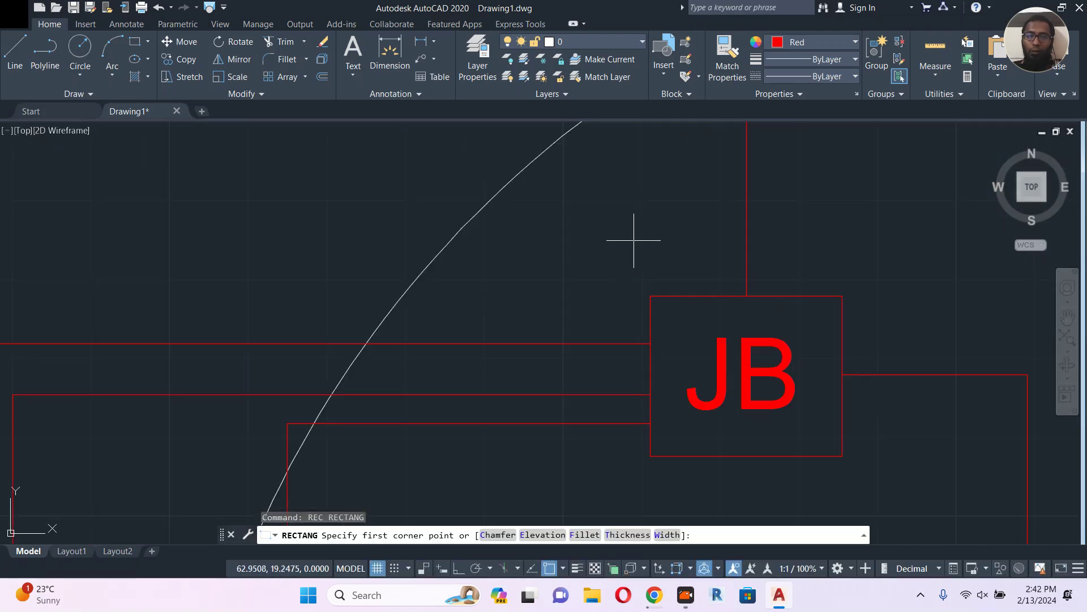
pyautogui.click(583, 190)
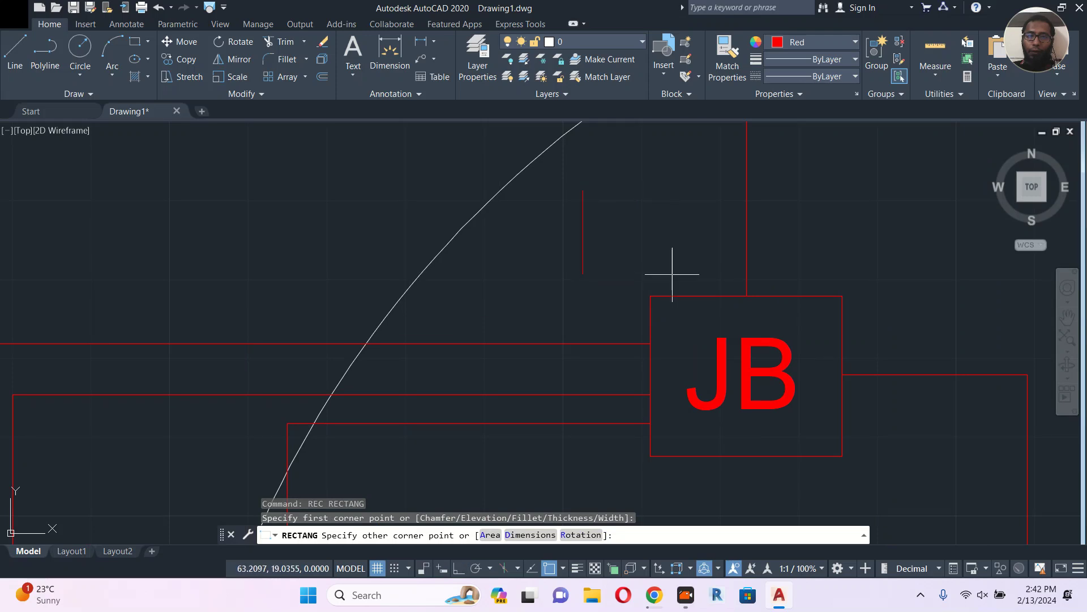
pyautogui.click(672, 274)
# Move the small rectangle slightly up from the copied room's JB box
pyautogui.click(685, 243)
pyautogui.click(651, 259)
pyautogui.moveTo(636, 250); pyautogui.dragTo(637, 277, button='middle')
pyautogui.write('m')
pyautogui.press('Return')
pyautogui.click(636, 250)
pyautogui.click(634, 240)
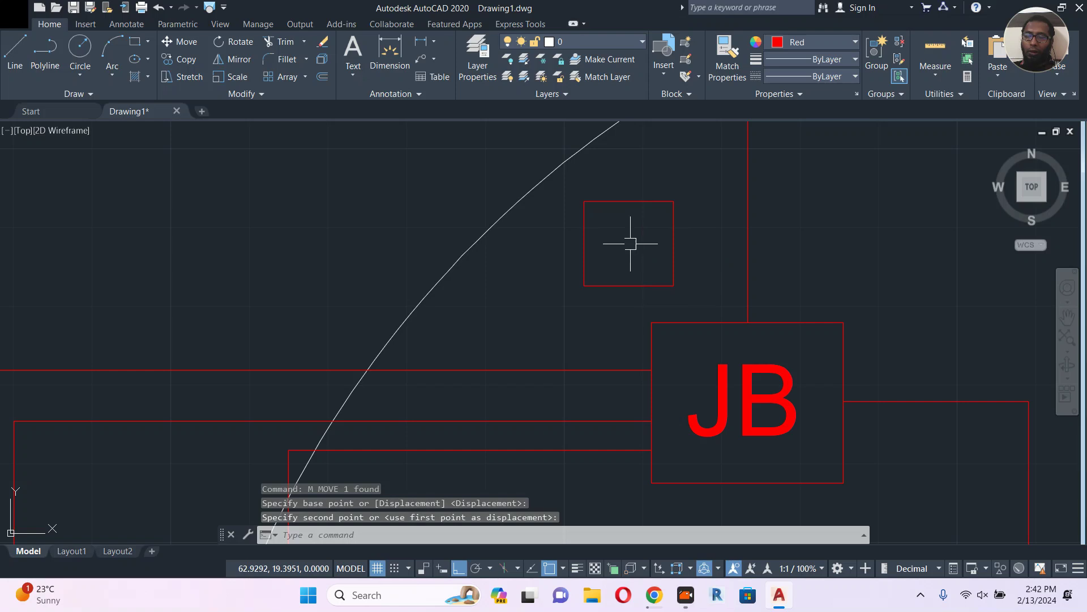
pyautogui.press('Escape')
# Erase the small rectangle beside the copied room's JB box
pyautogui.scroll(-4, 640, 266)
pyautogui.scroll(-4, 634, 317)
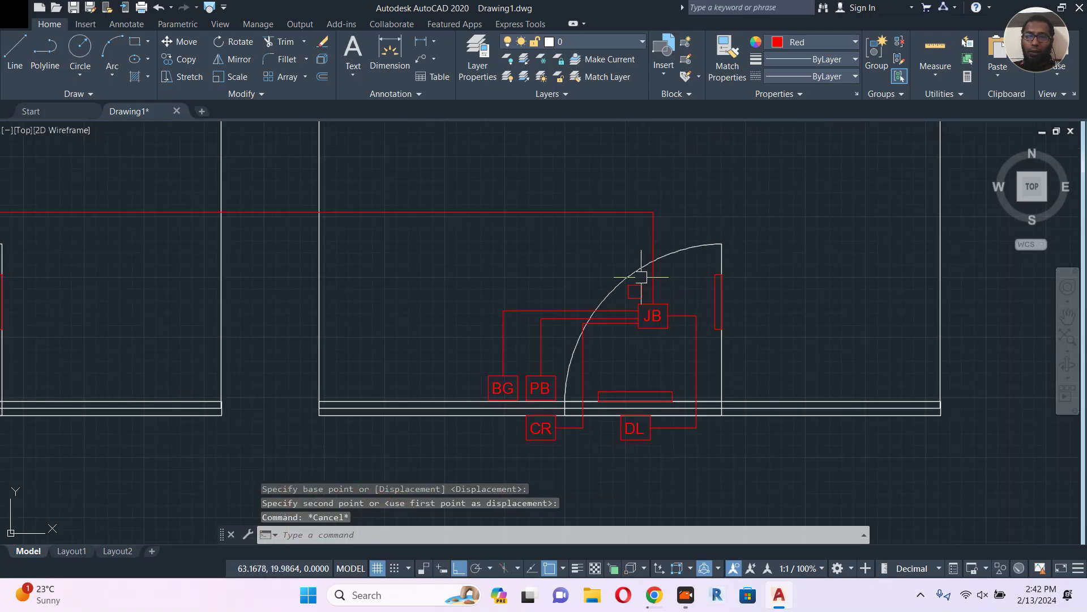
pyautogui.click(640, 286)
pyautogui.write('e')
pyautogui.press('Return')
# With Ortho and object snap off, copy the JB box and label in the copied room up and left onto the door arc
pyautogui.scroll(2, 644, 322)
pyautogui.click(625, 350)
pyautogui.click(702, 284)
pyautogui.write('co')
pyautogui.press('Return')
pyautogui.click(661, 310)
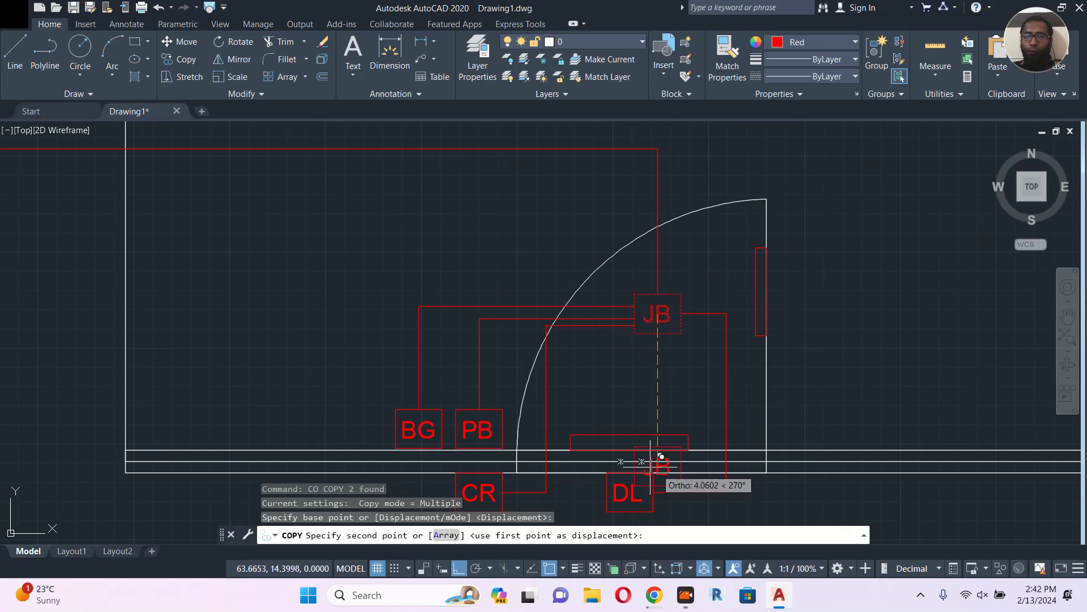
pyautogui.click(456, 569)
pyautogui.click(550, 568)
pyautogui.scroll(2, 609, 273)
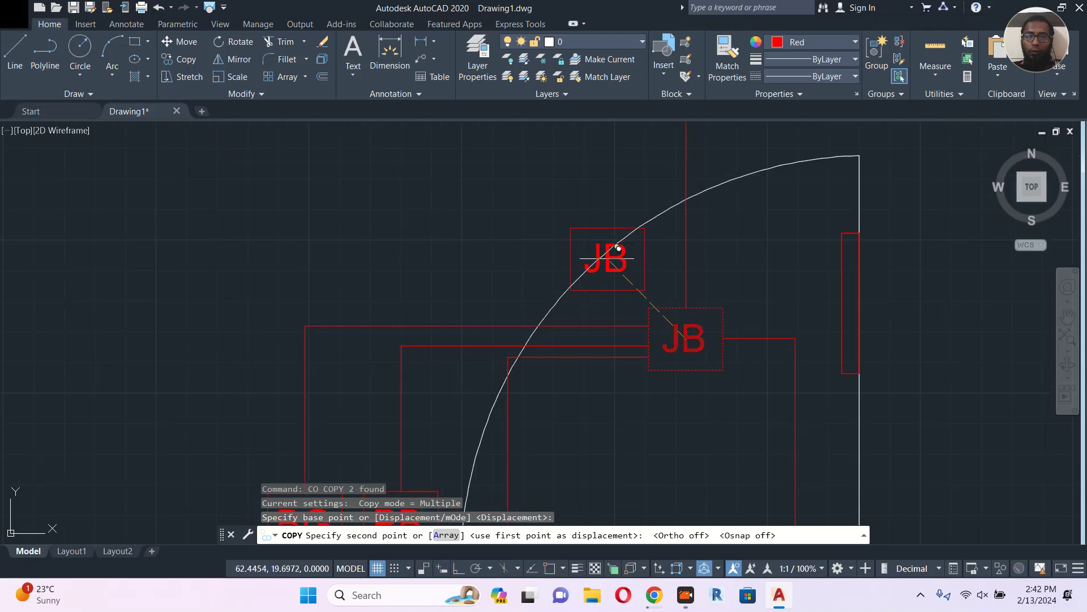
pyautogui.click(600, 254)
pyautogui.press('Escape')
# Change the label in the box on the copied room's door arc to PS
pyautogui.doubleClick(599, 252)
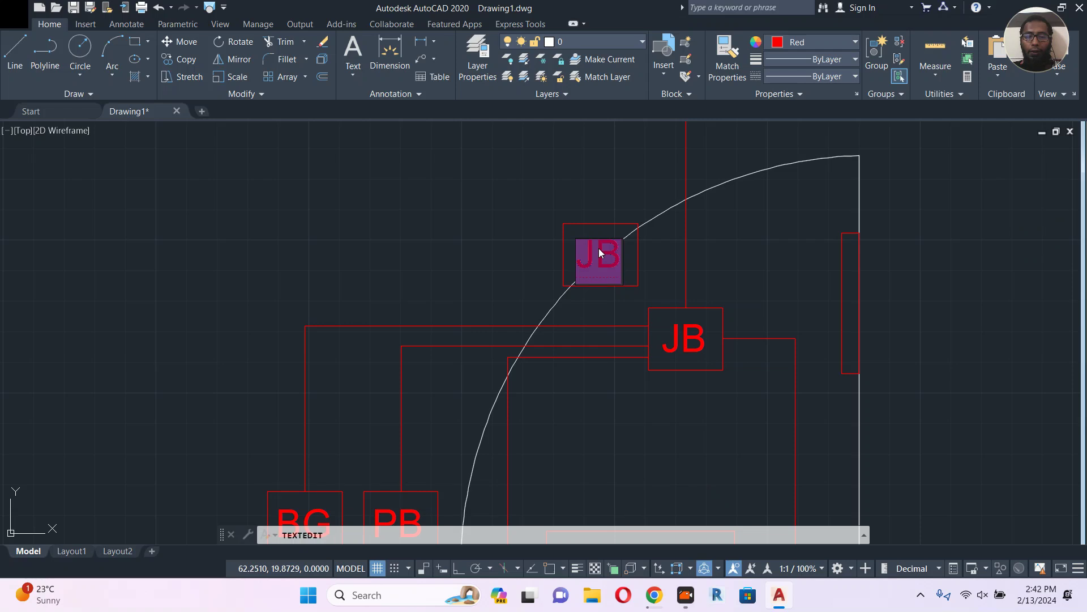
pyautogui.write('SP')
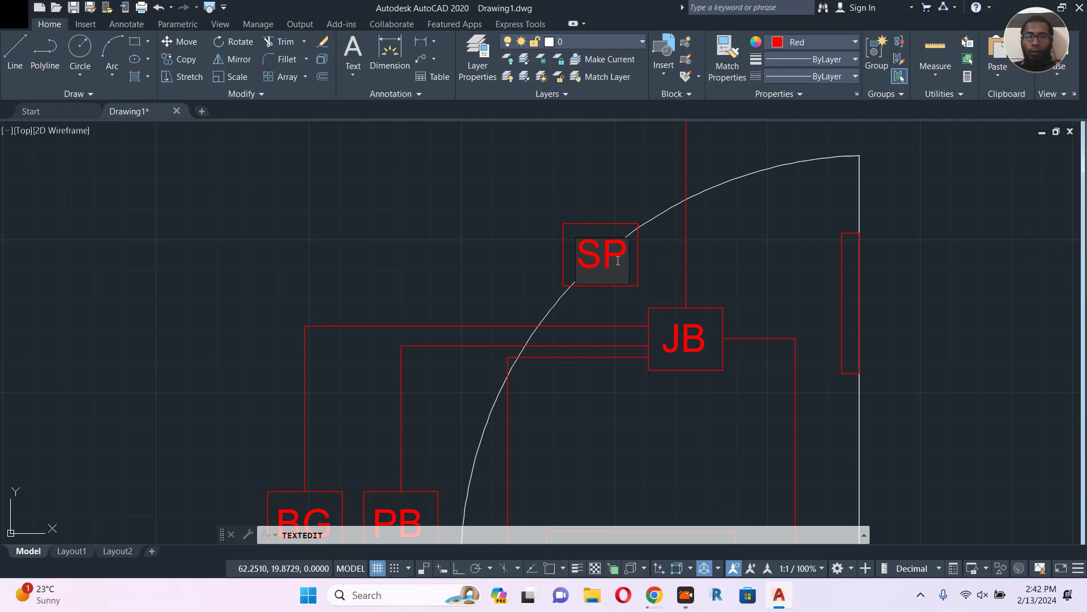
pyautogui.moveTo(605, 256); pyautogui.dragTo(634, 257)
pyautogui.click(584, 261)
pyautogui.write('PS')
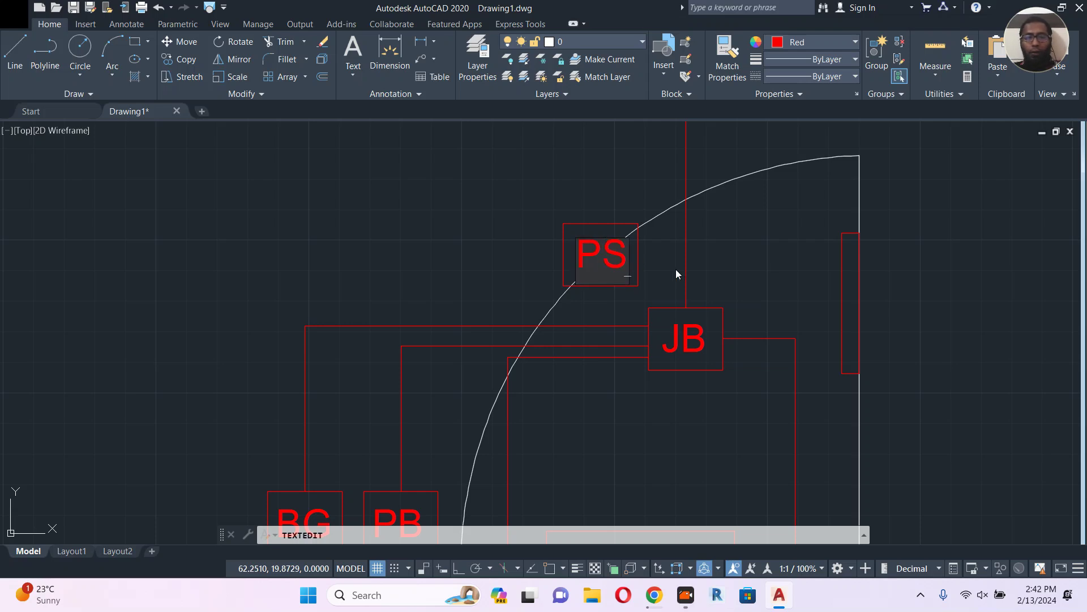
pyautogui.press('Escape')
# Copy the PS box and label to the original room, above and left of its JB box
pyautogui.click(527, 202)
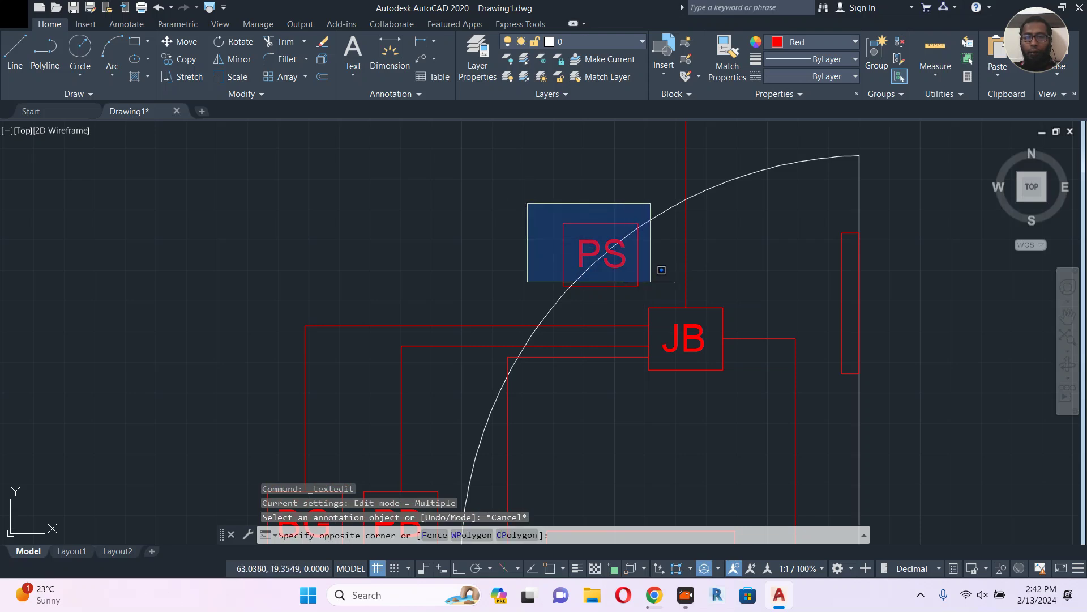
pyautogui.click(680, 320)
pyautogui.moveTo(585, 285); pyautogui.dragTo(638, 307, button='middle')
pyautogui.write('co')
pyautogui.press('Return')
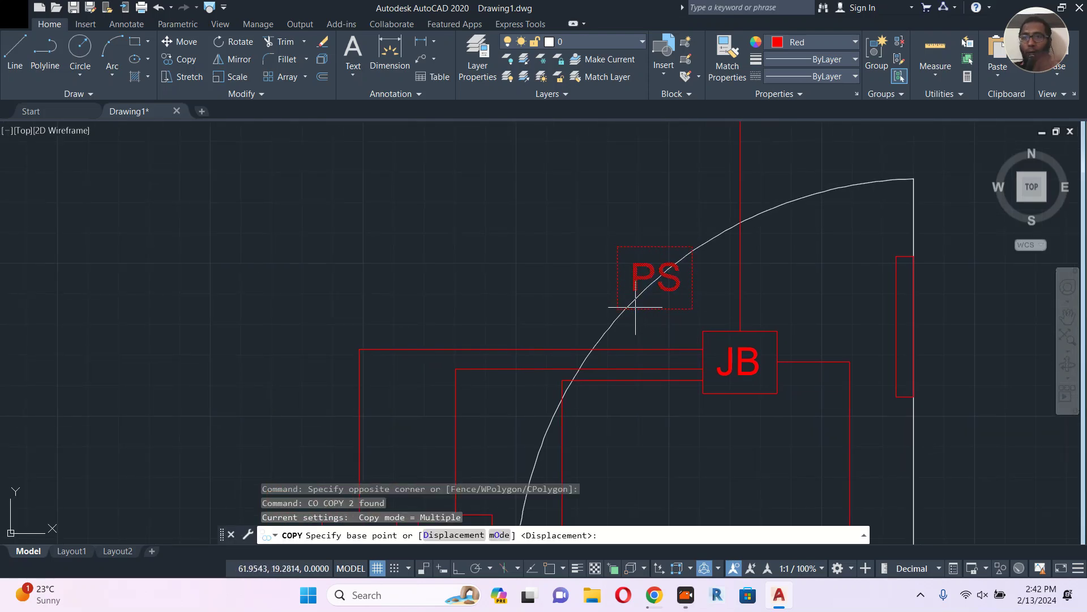
pyautogui.click(638, 287)
pyautogui.scroll(-4, 529, 294)
pyautogui.moveTo(530, 294); pyautogui.dragTo(822, 290, button='middle')
pyautogui.scroll(6, 377, 286)
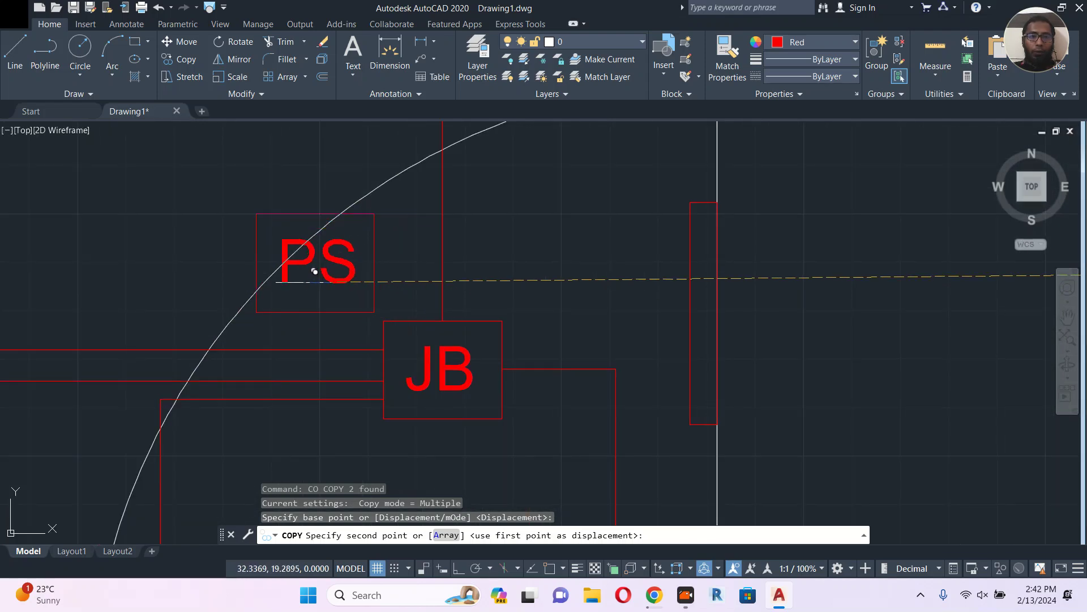
pyautogui.click(293, 287)
# Place another copy of the PS box just below the ACCESS CTR box against the left wall
pyautogui.moveTo(158, 254); pyautogui.dragTo(859, 292, button='middle')
pyautogui.scroll(-2, 632, 338)
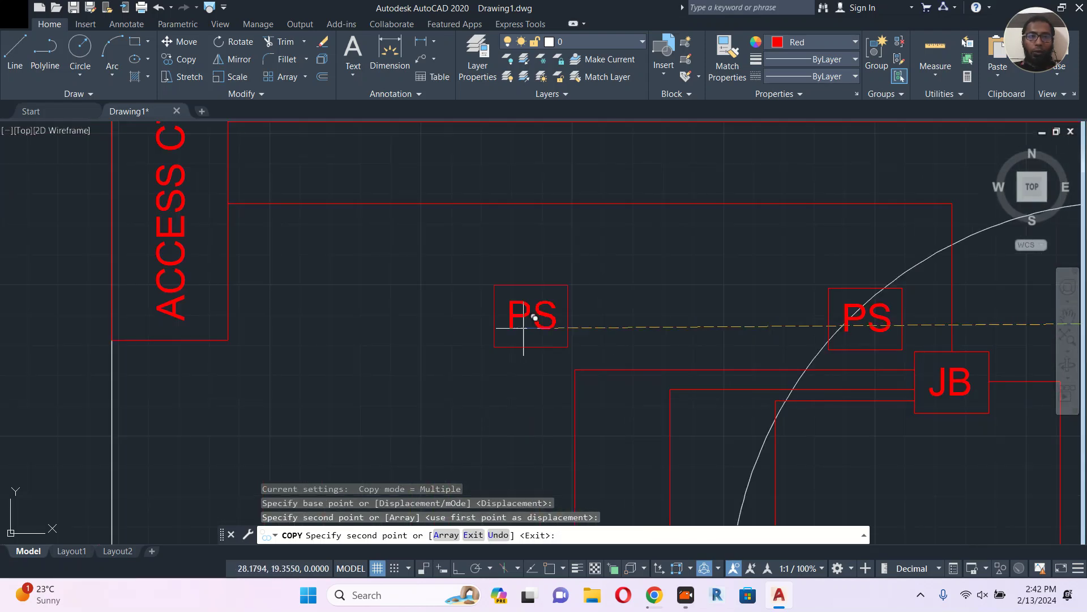
pyautogui.click(156, 402)
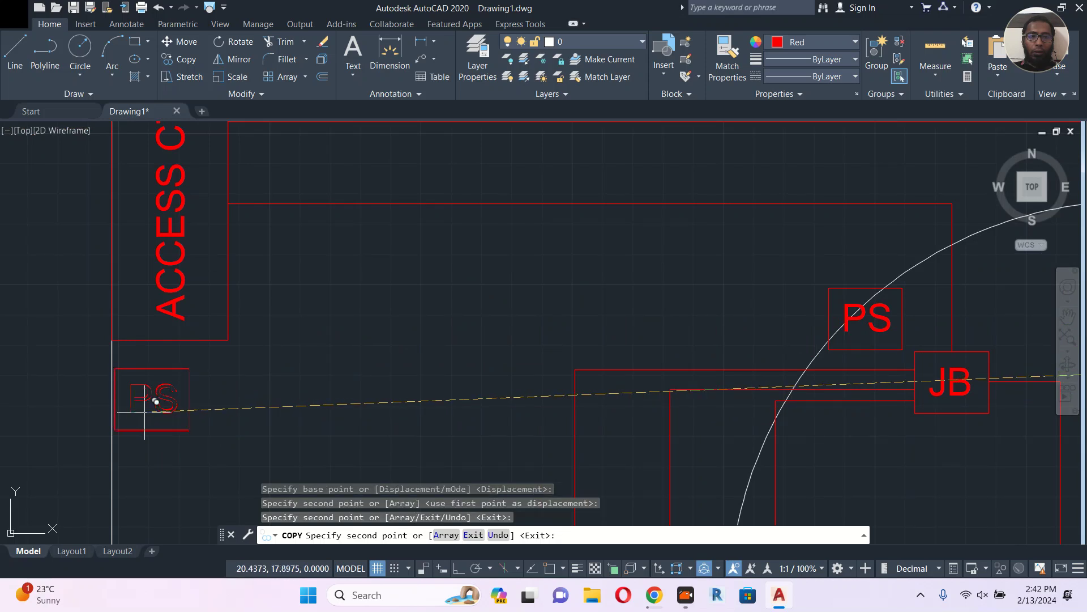
pyautogui.press('Escape')
# Examine the access control layout of both rooms, including the PS boxes and the wiring from the doors to ACCESS CTR
pyautogui.scroll(-2, 174, 312)
pyautogui.moveTo(469, 323)
pyautogui.mouseDown(button='middle')
pyautogui.moveTo(303, 279)
pyautogui.moveTo(233, 233)
pyautogui.moveTo(234, 218)
pyautogui.mouseUp(button='middle')
pyautogui.scroll(-2, 262, 256)
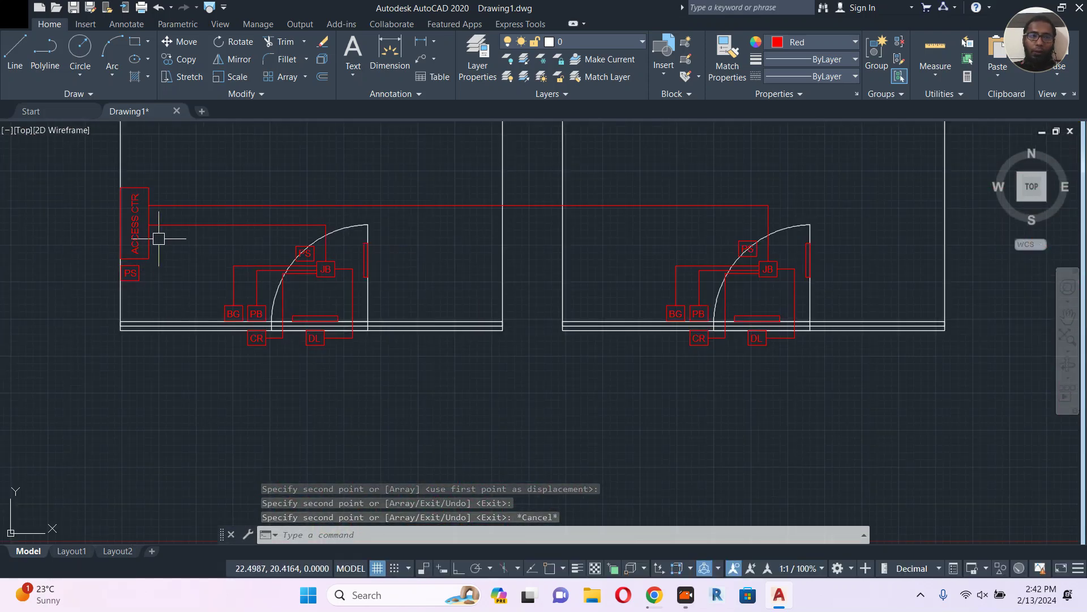
pyautogui.scroll(2, 225, 241)
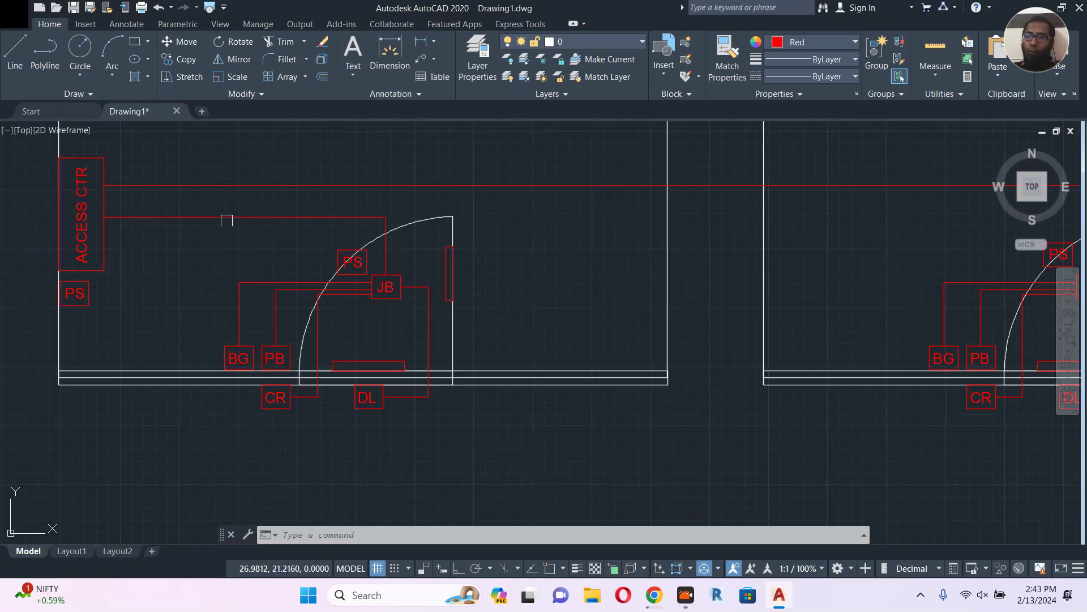
pyautogui.moveTo(294, 276); pyautogui.dragTo(415, 304, button='middle')
pyautogui.scroll(2, 272, 255)
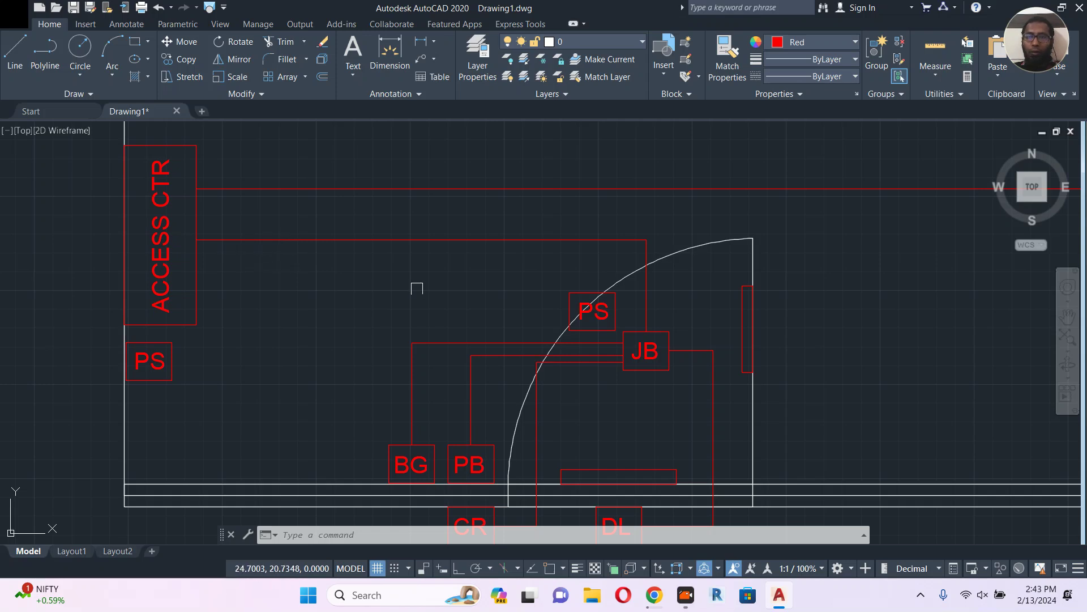
pyautogui.scroll(-5, 622, 323)
pyautogui.scroll(5, 577, 311)
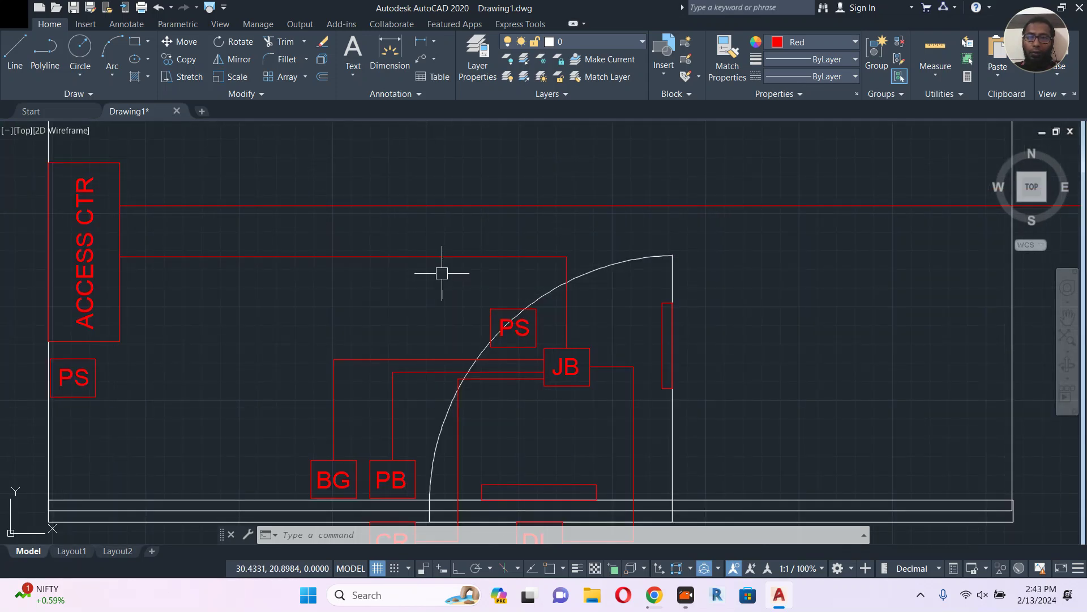
pyautogui.scroll(-4, 442, 273)
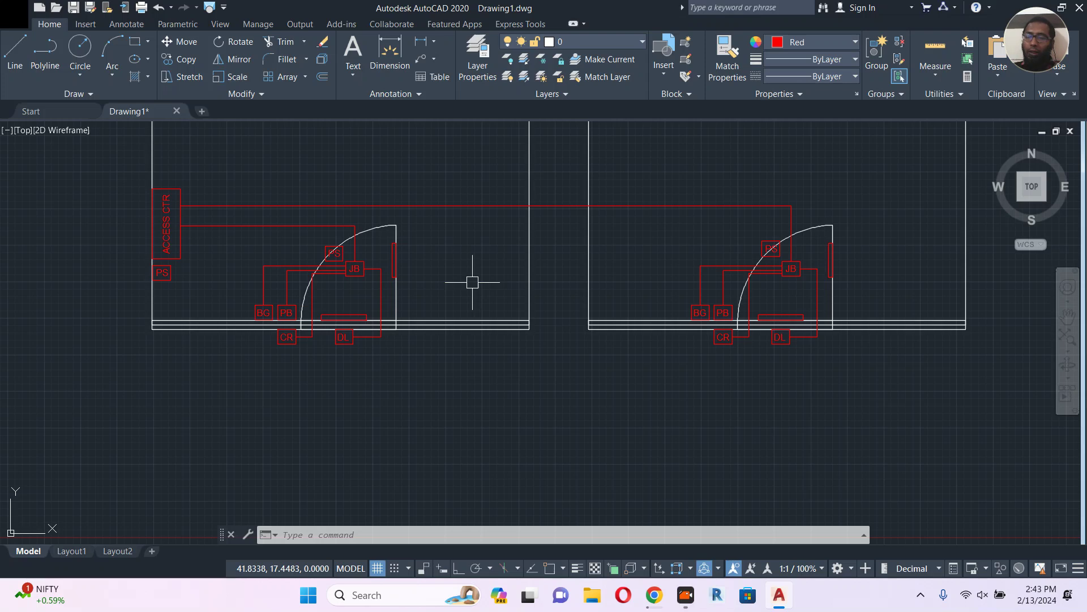
pyautogui.scroll(-2, 472, 282)
pyautogui.moveTo(536, 296); pyautogui.dragTo(533, 310, button='middle')
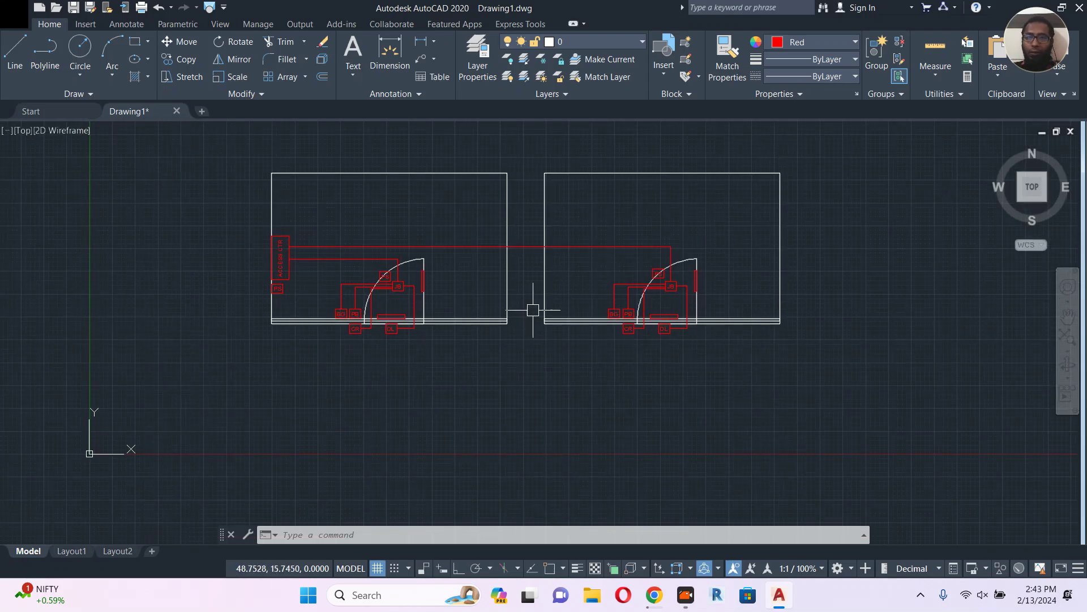
pyautogui.scroll(5, 400, 309)
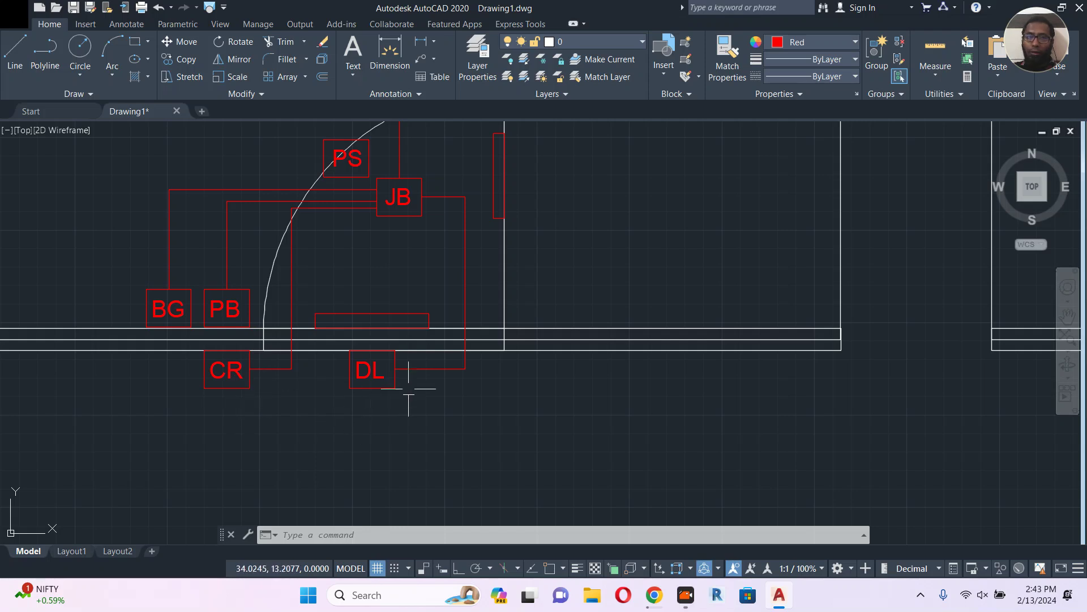
pyautogui.scroll(-2, 396, 394)
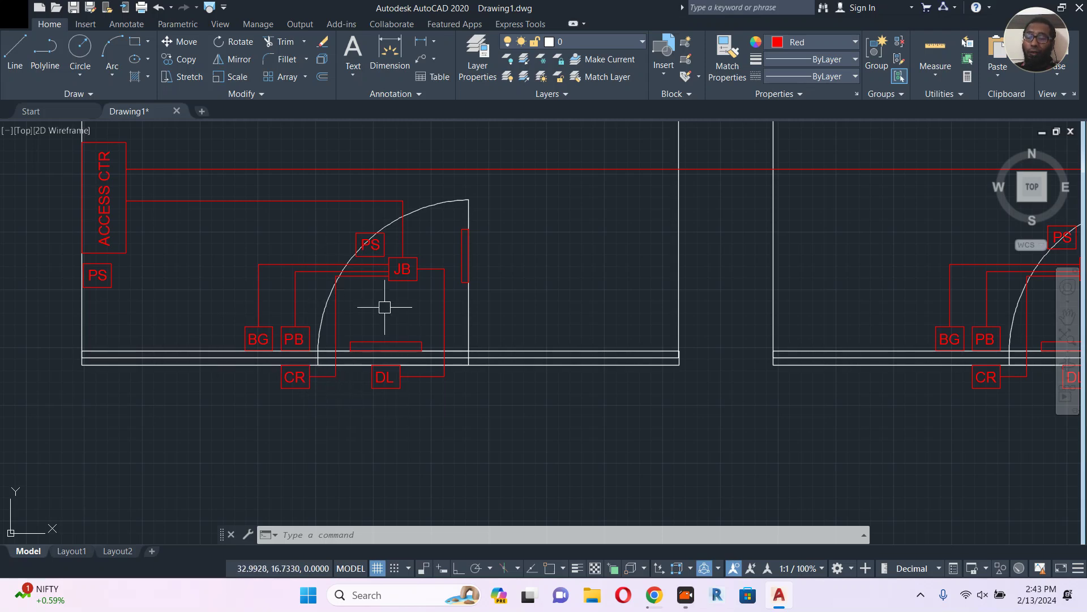
# Review the complete two-room plan, from the door devices, JB and PS boxes to the ACCESS CTR controller
pyautogui.scroll(-3, 391, 351)
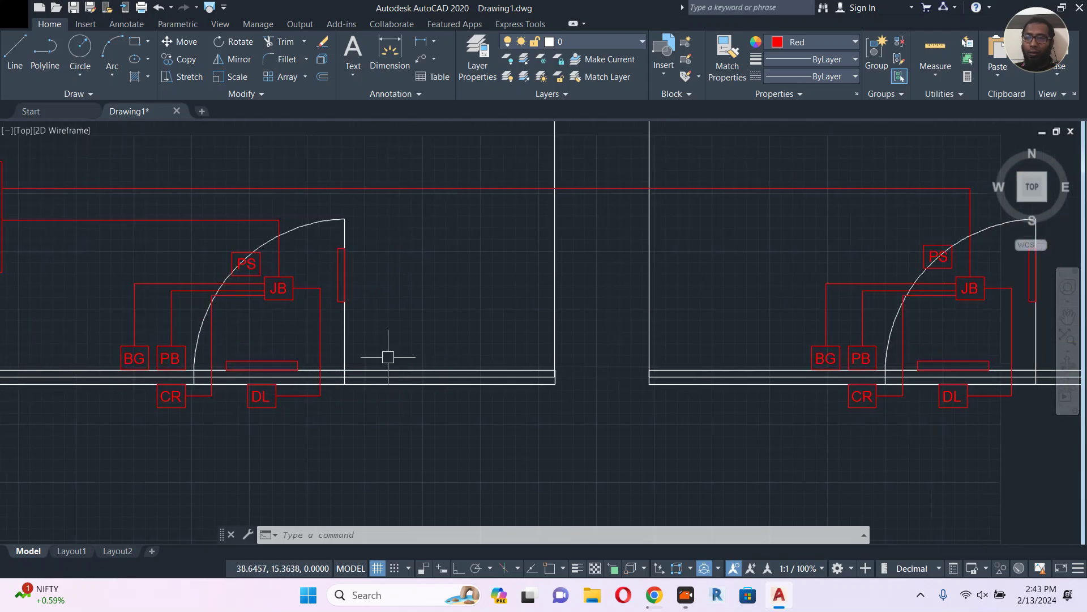
pyautogui.scroll(2, 282, 404)
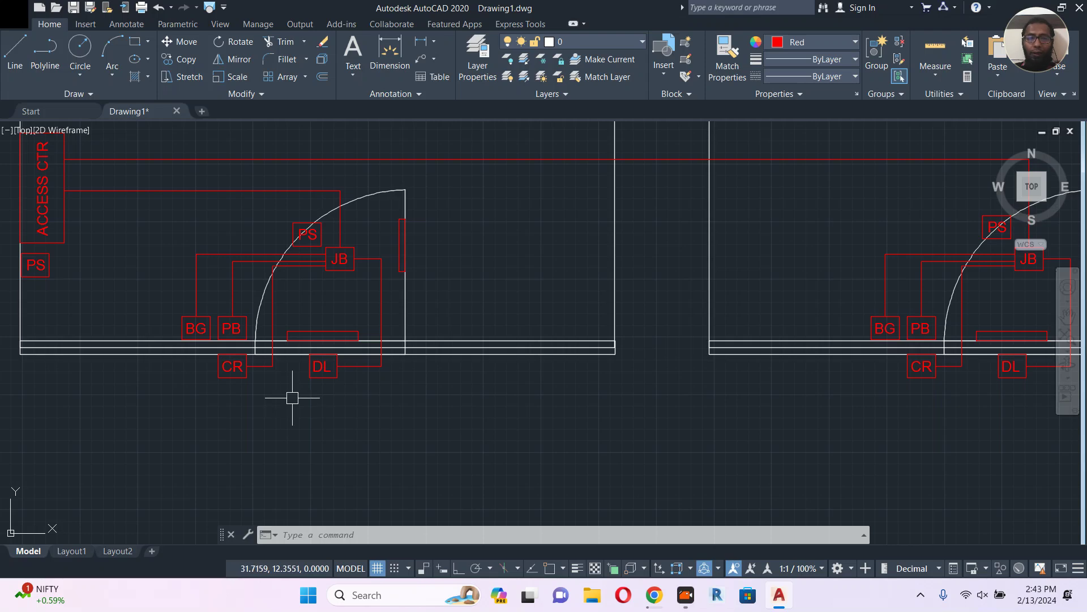
pyautogui.scroll(-2, 292, 398)
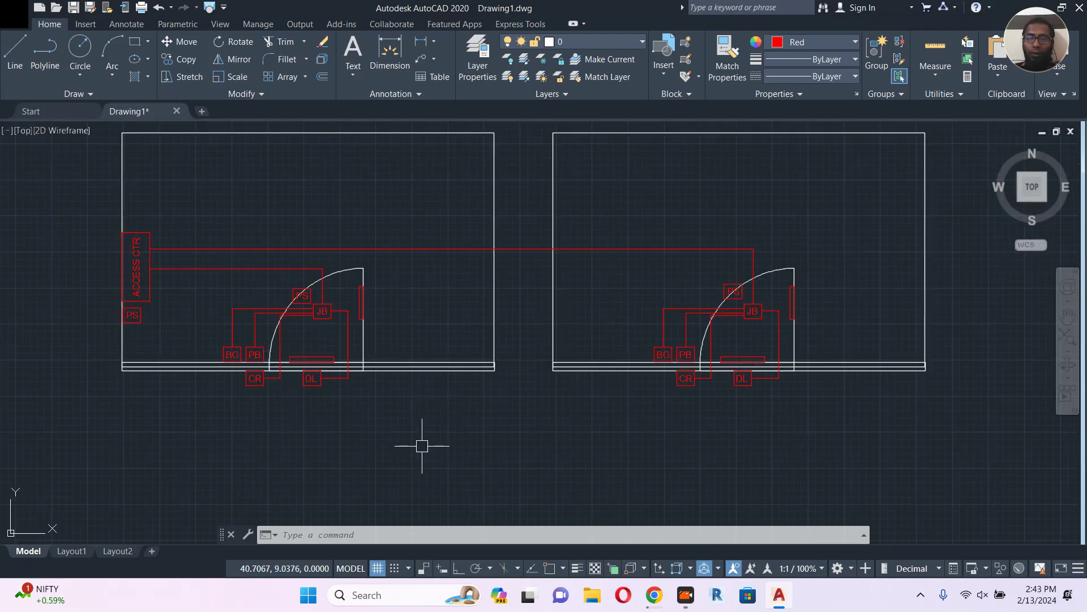
pyautogui.scroll(2, 269, 381)
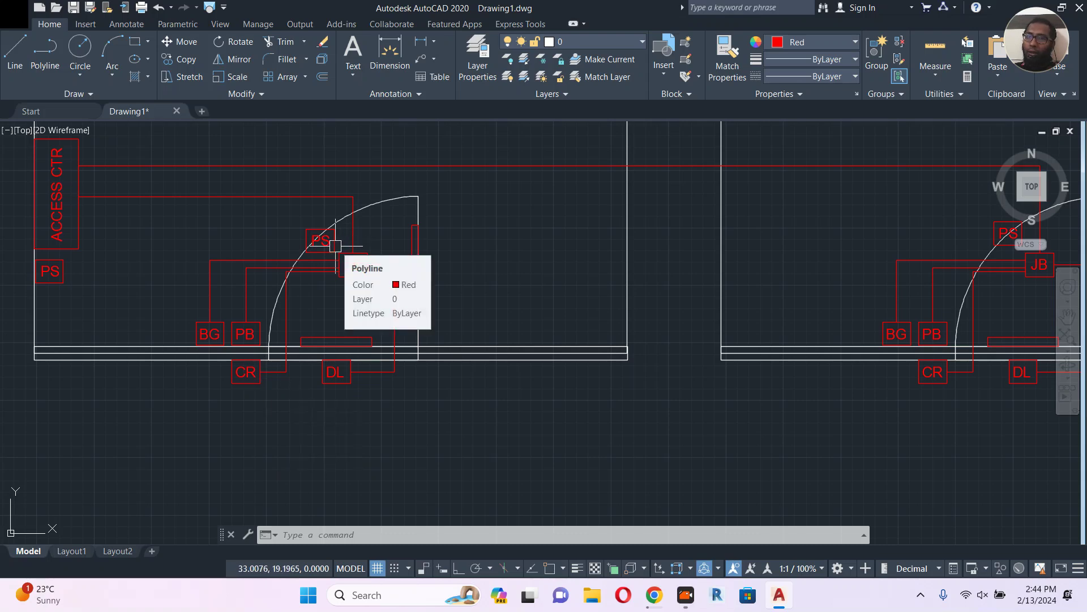
pyautogui.moveTo(330, 244)
pyautogui.mouseDown(button='middle')
pyautogui.moveTo(306, 274)
pyautogui.moveTo(351, 284)
pyautogui.mouseUp(button='middle')
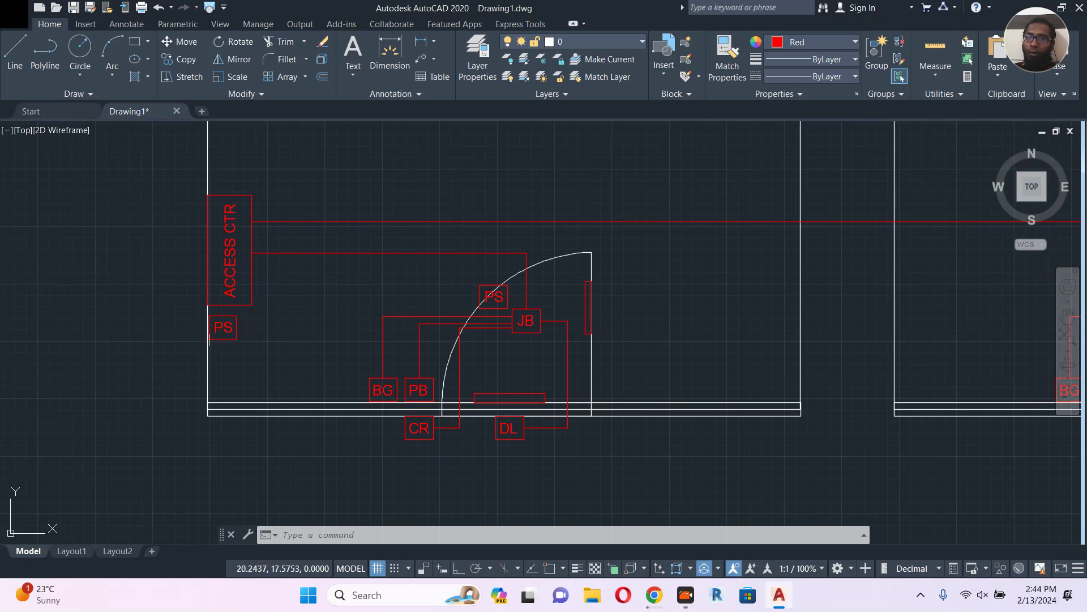
pyautogui.scroll(-4, 217, 339)
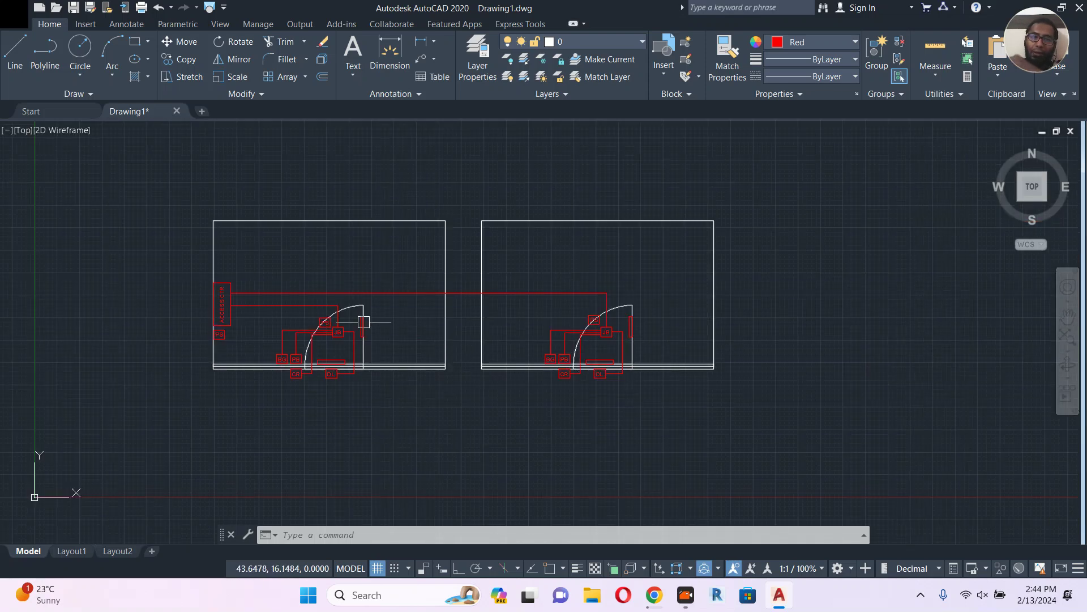
pyautogui.scroll(2, 323, 294)
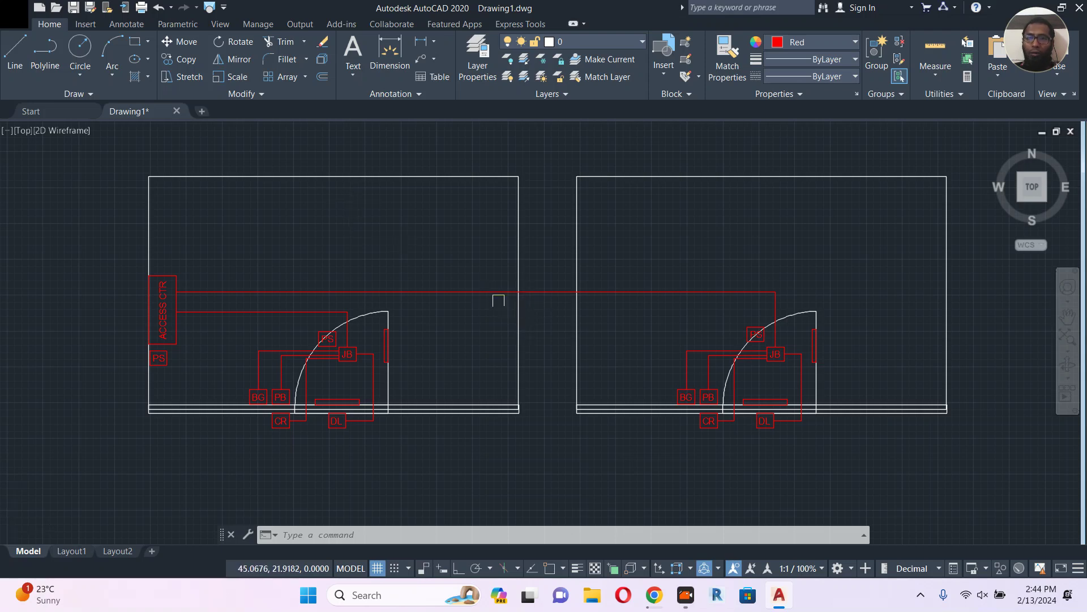
# Draw a tall, narrow upright rectangle in the empty space to the right of the second room
pyautogui.scroll(-3, 497, 300)
pyautogui.moveTo(740, 364); pyautogui.dragTo(629, 360, button='middle')
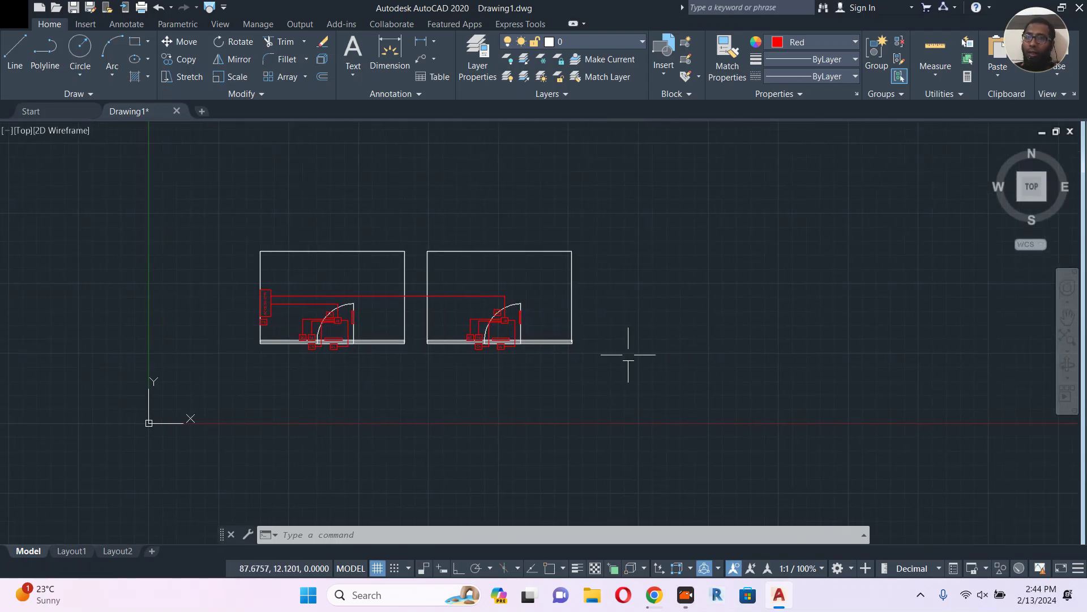
pyautogui.scroll(2, 623, 353)
pyautogui.write('REC')
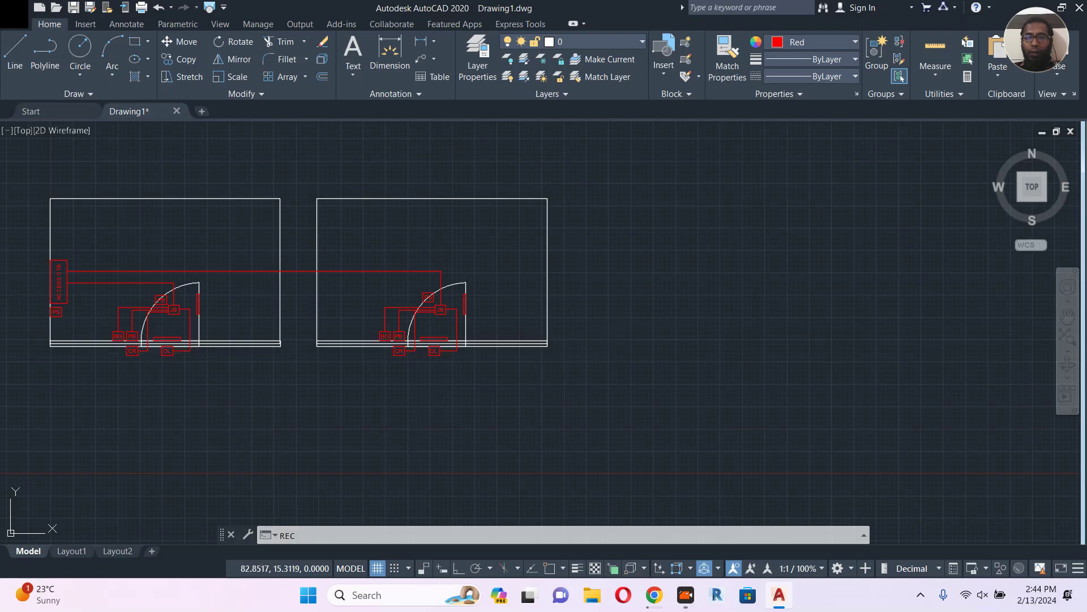
pyautogui.press('Return')
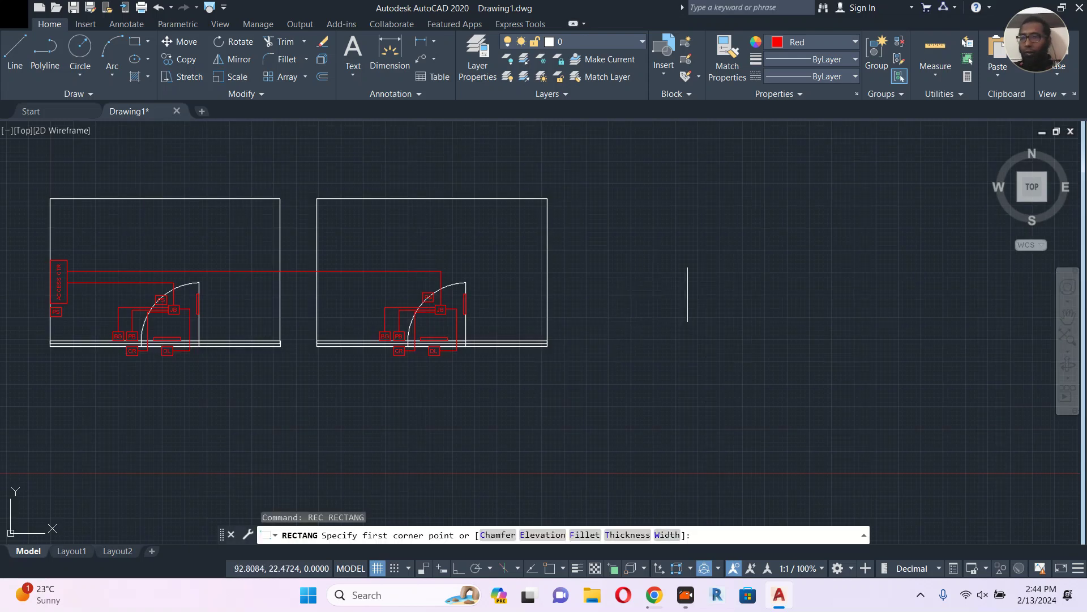
pyautogui.scroll(3, 627, 279)
pyautogui.click(627, 279)
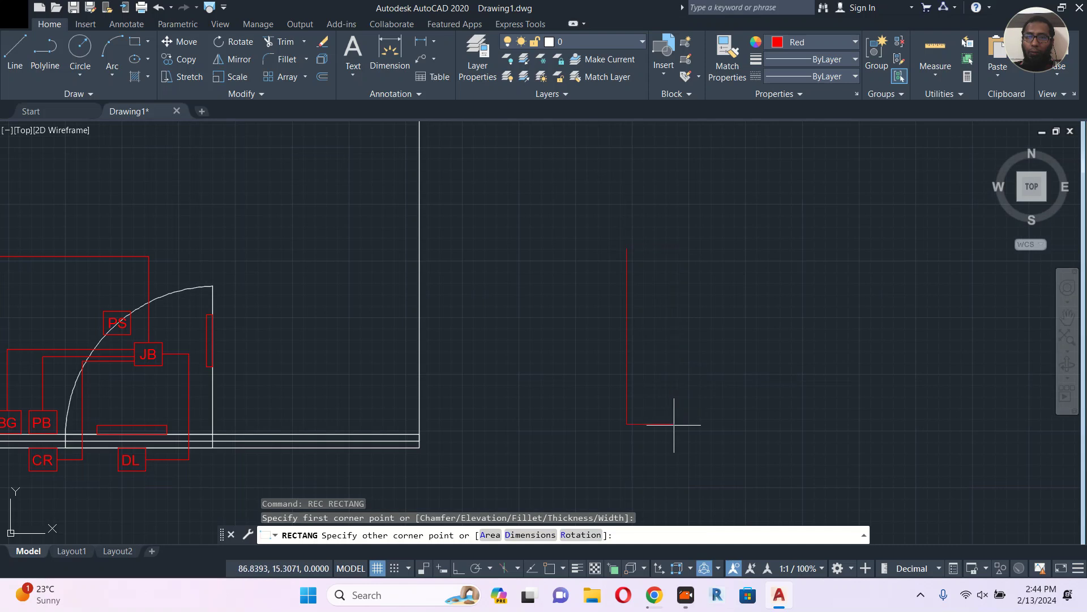
pyautogui.click(679, 428)
pyautogui.press('Escape')
# Draw a long, thin horizontal rectangle starting inside the upper part of the upright rectangle and extending far to its right
pyautogui.moveTo(672, 315); pyautogui.dragTo(636, 355, button='middle')
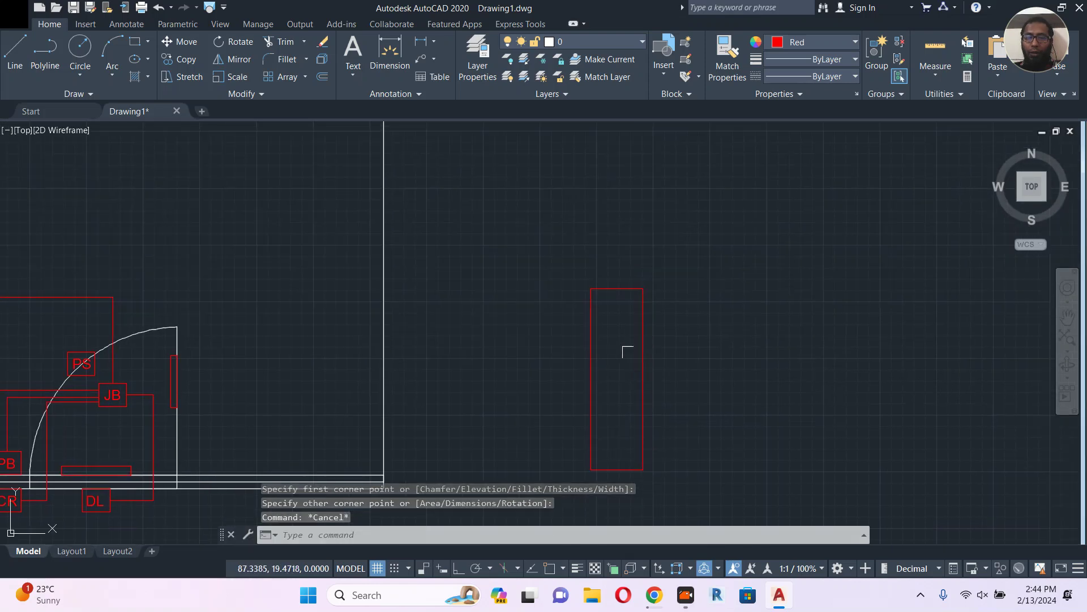
pyautogui.write('REC')
pyautogui.press('Return')
pyautogui.click(613, 320)
pyautogui.moveTo(868, 380); pyautogui.dragTo(573, 344, button='middle')
pyautogui.scroll(-2, 574, 343)
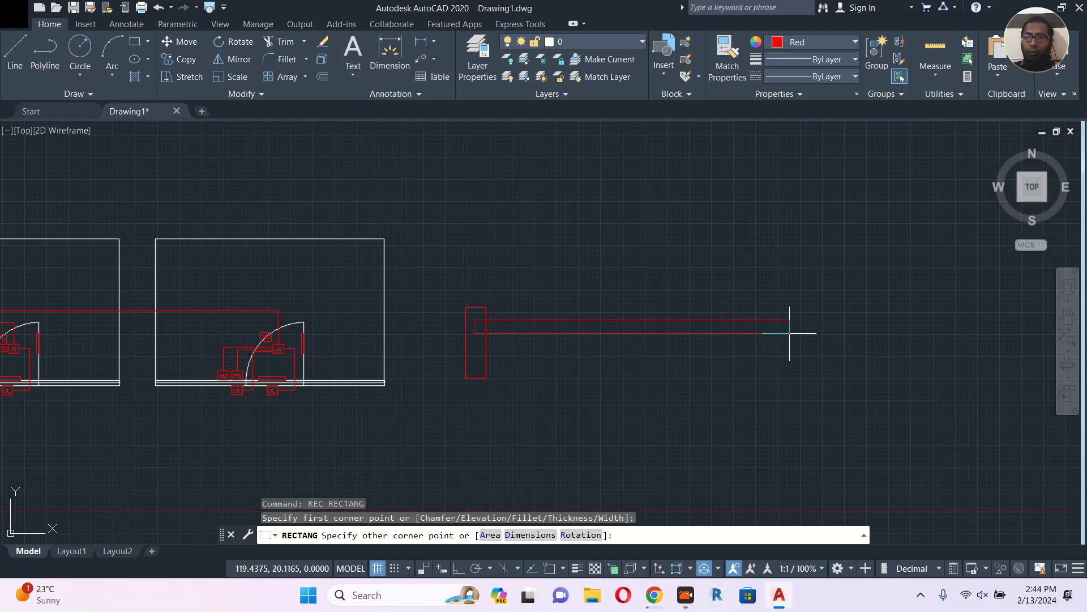
pyautogui.click(874, 330)
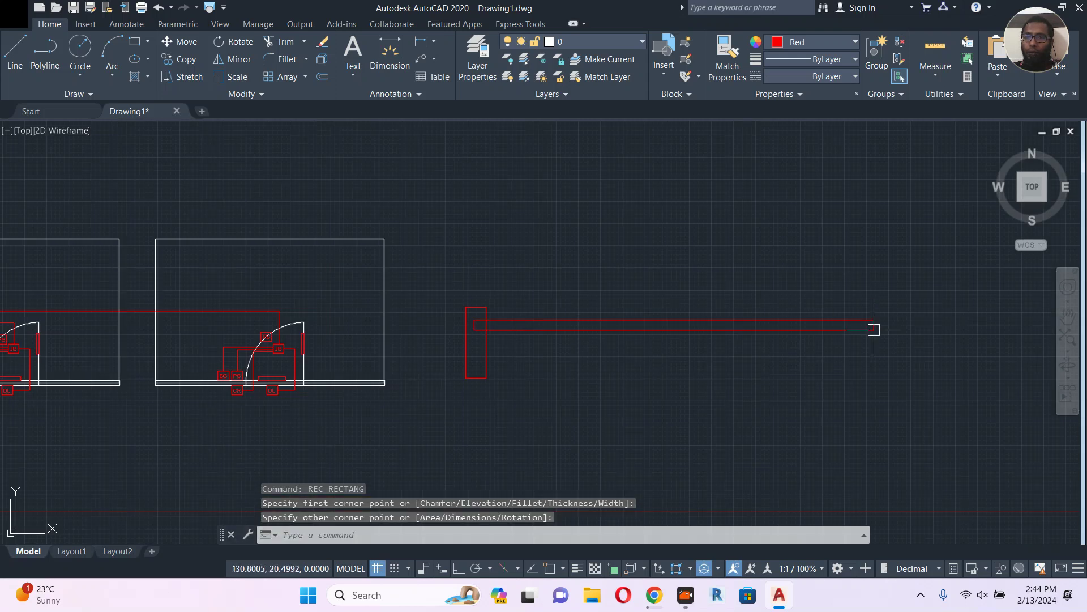
pyautogui.press('Escape')
# Draw a polyline wire from the upright rectangle's lower left edge, left and up, with ortho on, back to the ACCESS CTR box
pyautogui.moveTo(467, 365); pyautogui.dragTo(616, 376, button='middle')
pyautogui.write('PL')
pyautogui.press('Return')
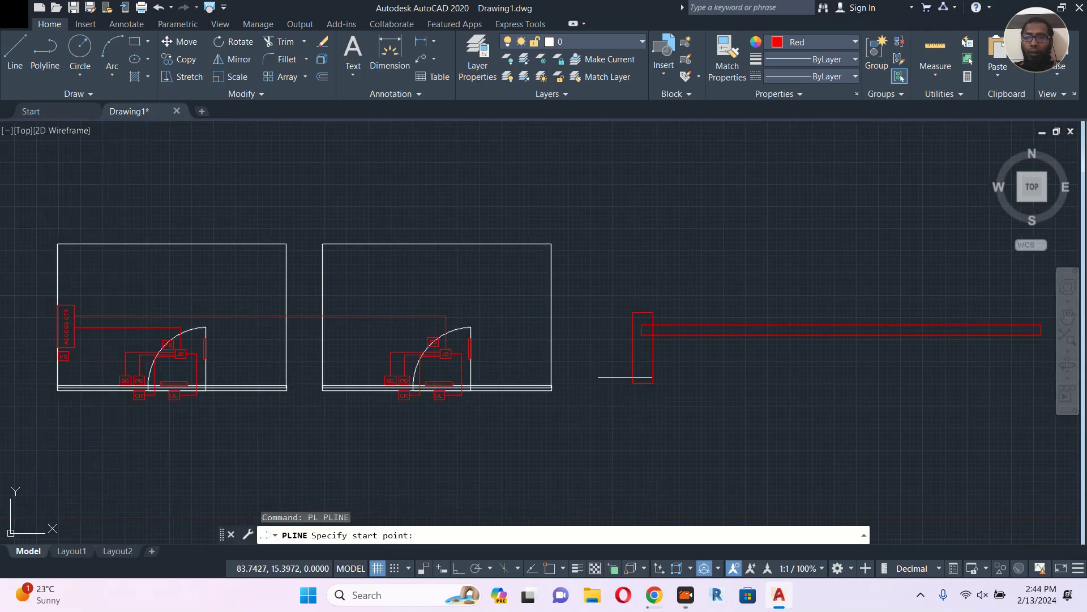
pyautogui.click(632, 374)
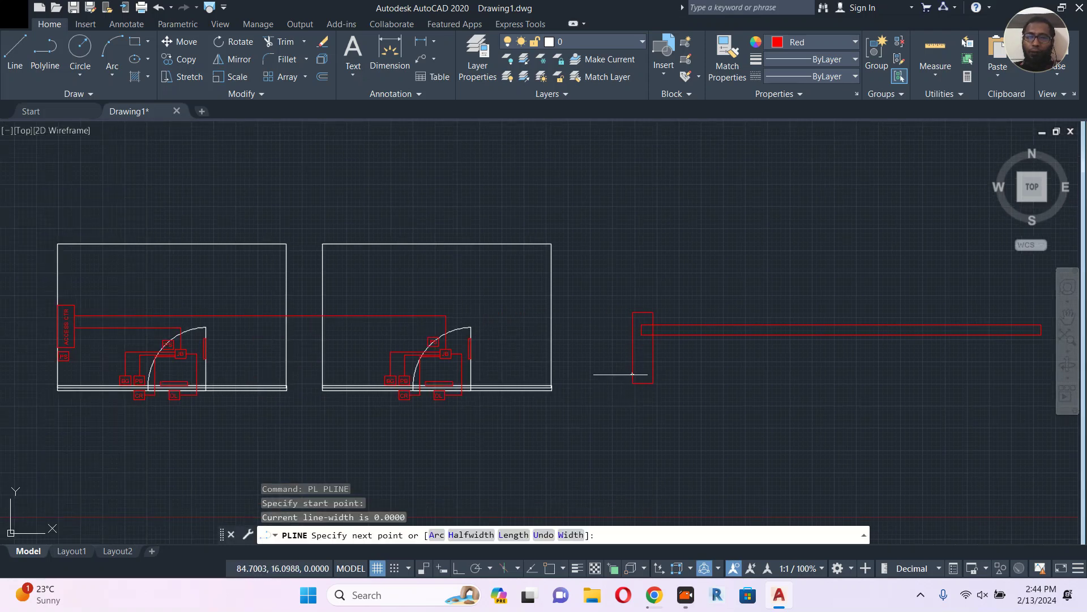
pyautogui.click(590, 371)
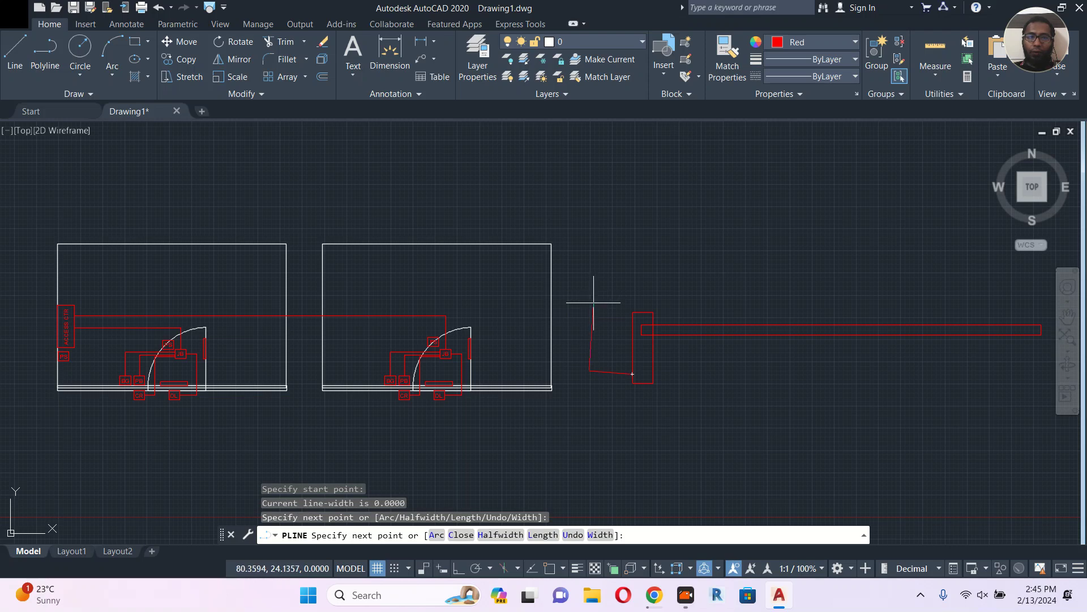
pyautogui.click(459, 568)
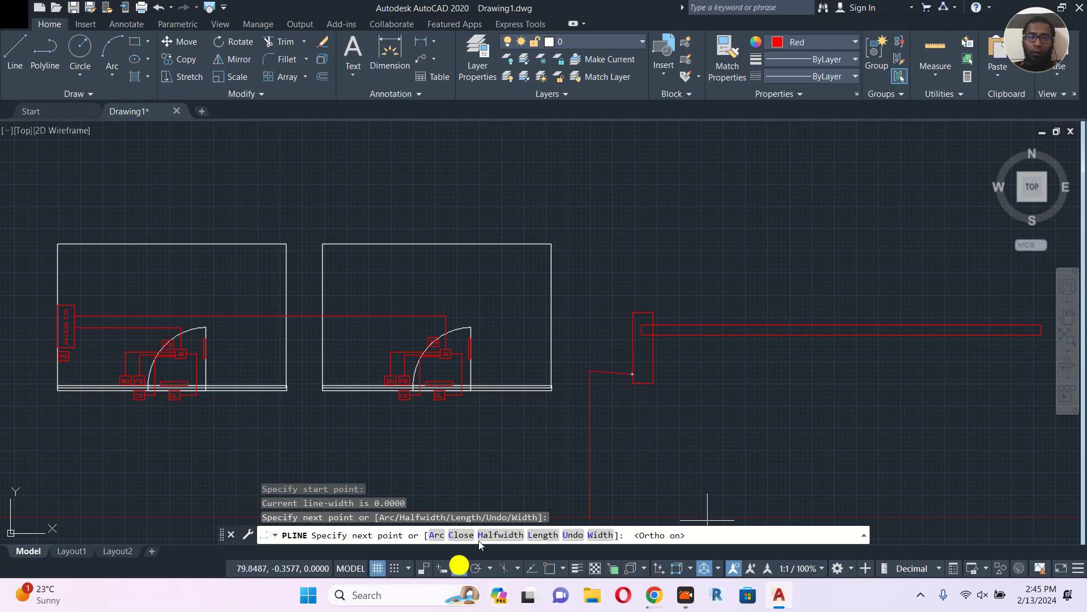
pyautogui.click(592, 300)
pyautogui.scroll(4, 57, 311)
pyautogui.scroll(4, 78, 303)
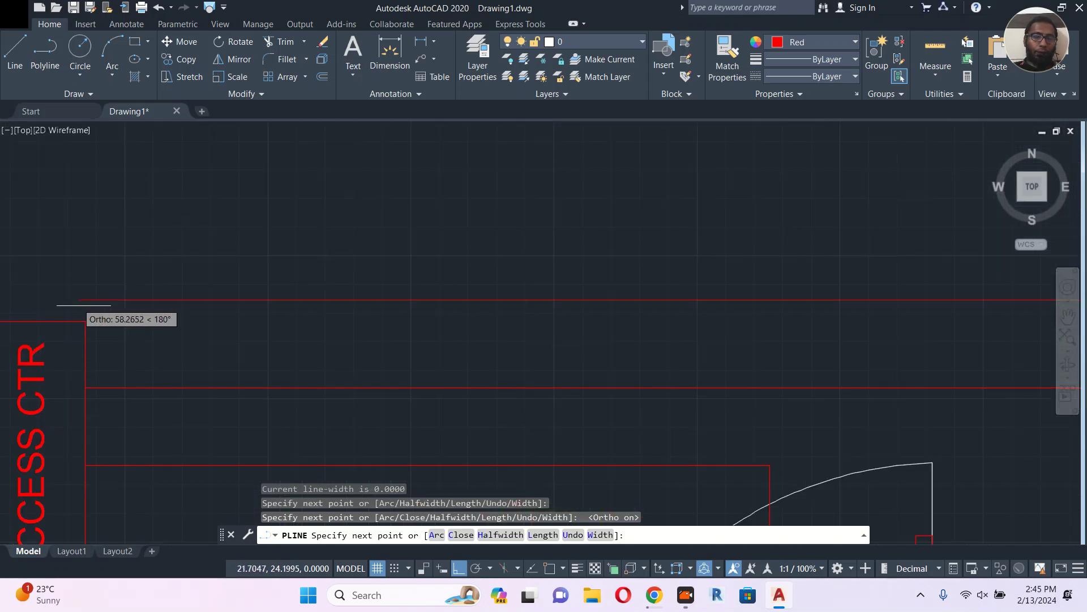
pyautogui.click(93, 305)
pyautogui.press('Escape')
# Move the new wire straight down so its end meets the ACCESS CTR box above the existing wires
pyautogui.click(318, 255)
pyautogui.click(274, 340)
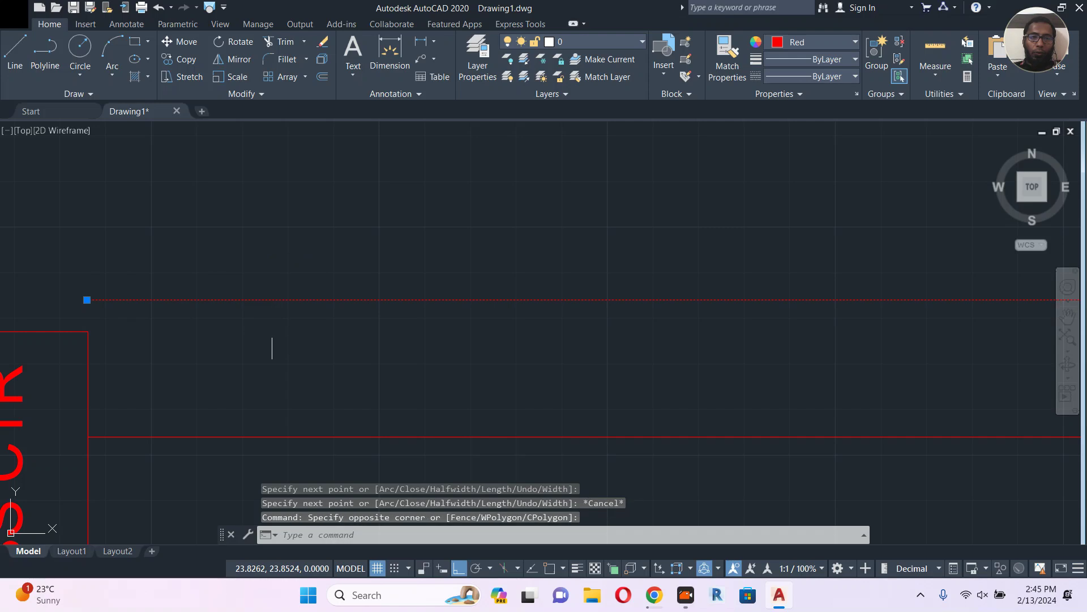
pyautogui.write('m')
pyautogui.press('Return')
pyautogui.click(485, 194)
pyautogui.click(485, 254)
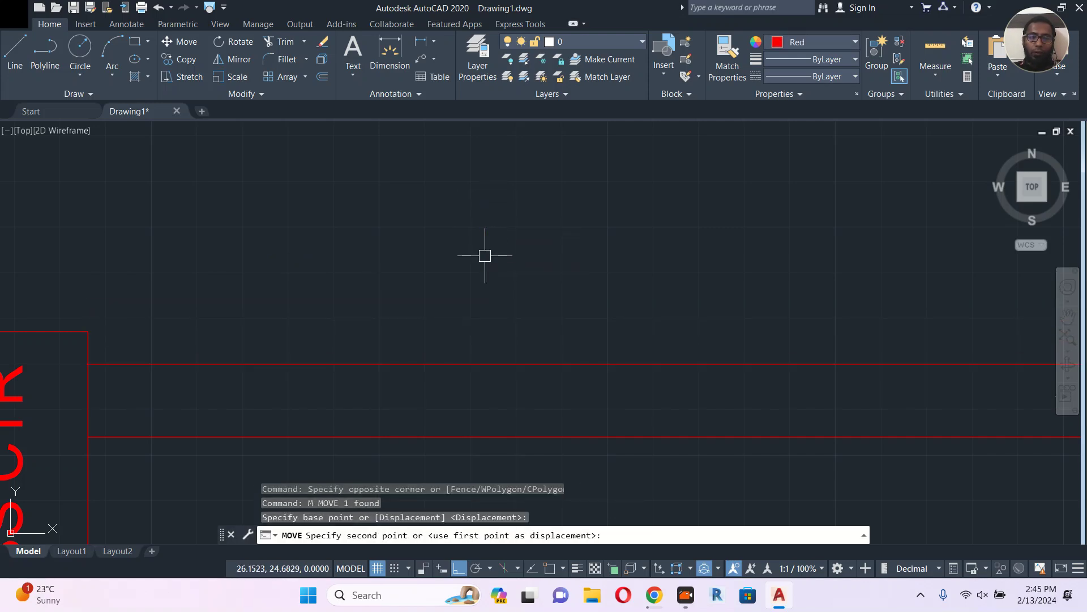
pyautogui.press('Escape')
# Stretch the wire's lower corner down so its last segment runs horizontally into the upright rectangle
pyautogui.scroll(-5, 526, 288)
pyautogui.moveTo(753, 313); pyautogui.dragTo(178, 336, button='middle')
pyautogui.scroll(-2, 179, 336)
pyautogui.moveTo(844, 399); pyautogui.dragTo(602, 392, button='middle')
pyautogui.scroll(2, 583, 435)
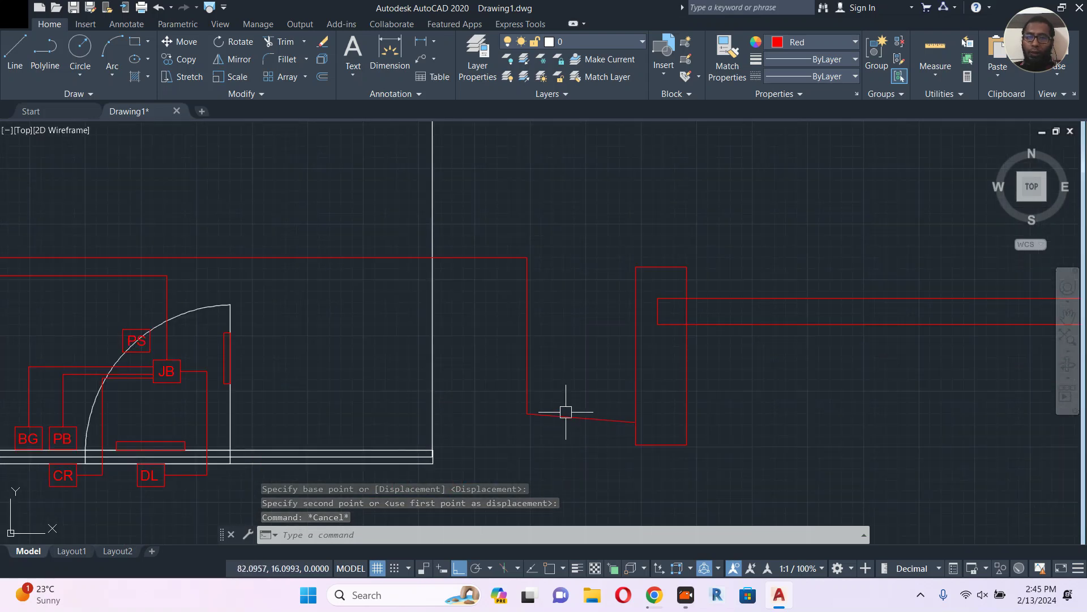
pyautogui.click(563, 416)
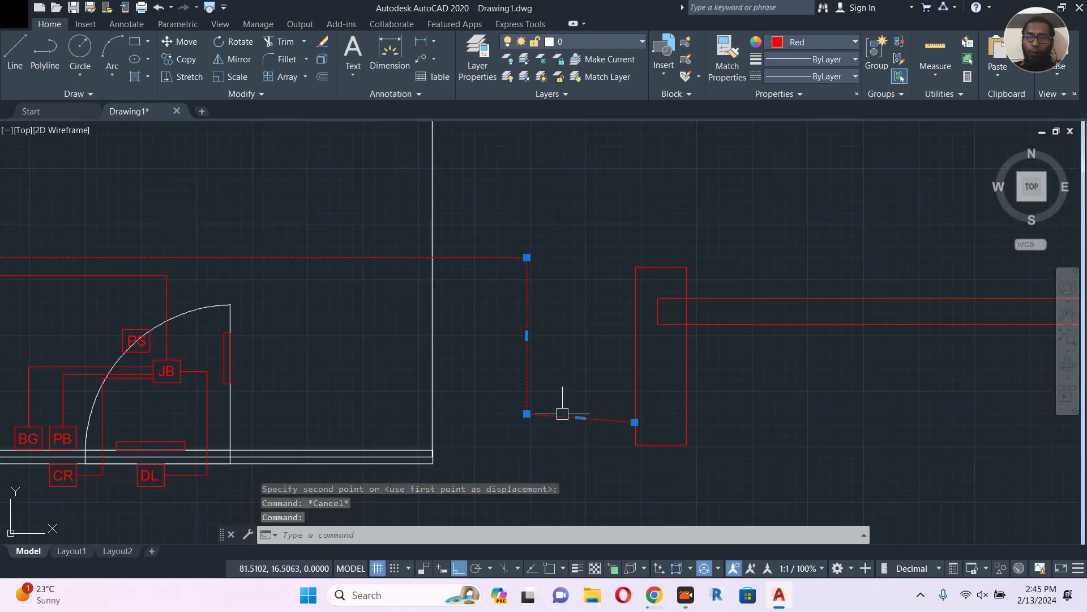
pyautogui.click(526, 414)
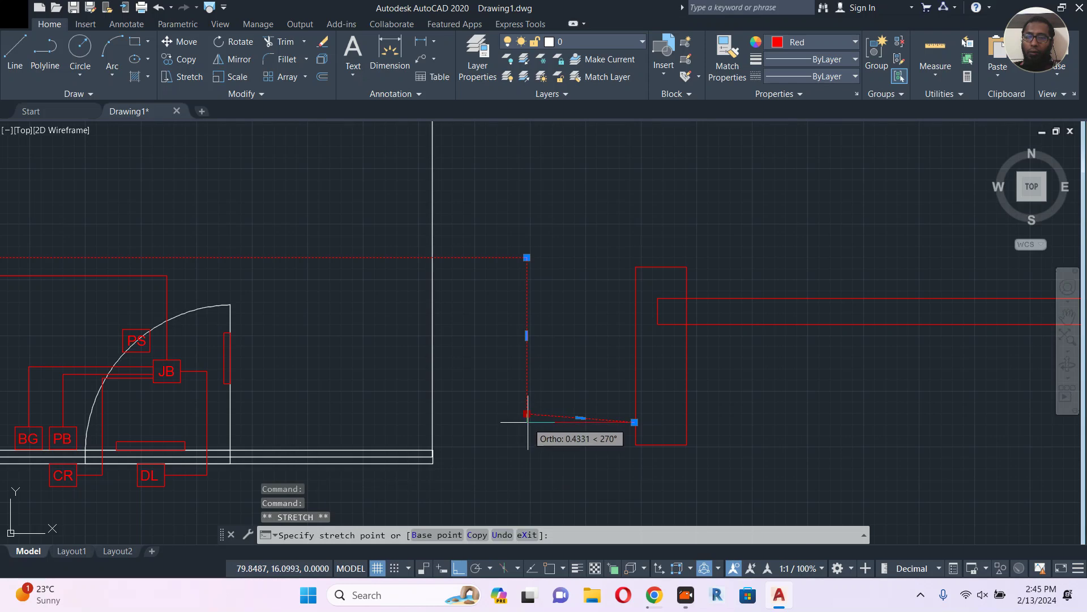
pyautogui.scroll(4, 528, 422)
pyautogui.press('Escape')
pyautogui.scroll(-6, 668, 401)
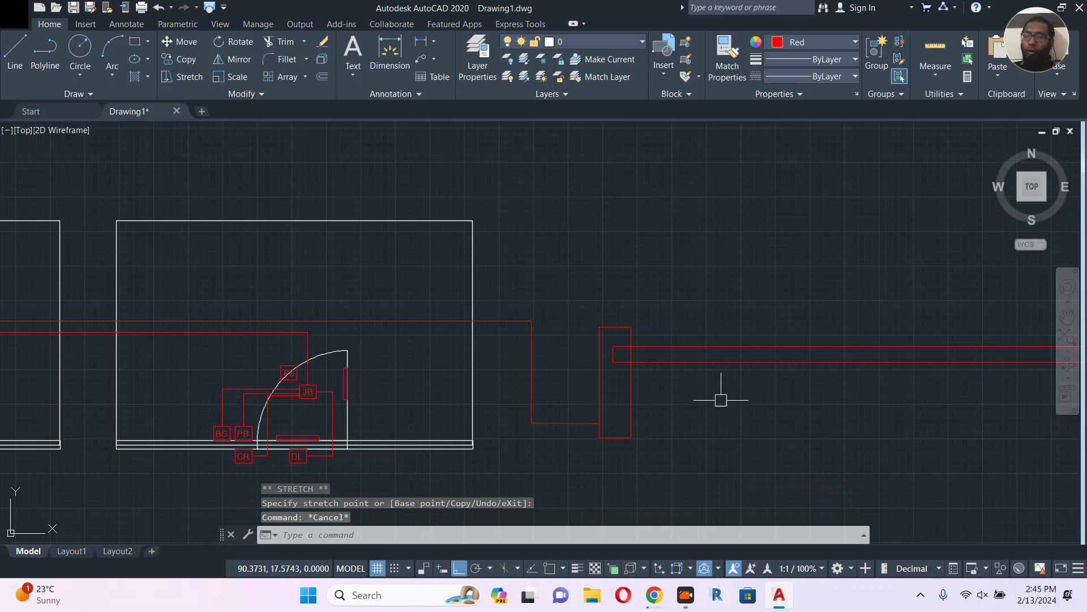
# Draw a small, nearly square rectangle in the empty area well above the upright rectangle
pyautogui.moveTo(699, 391); pyautogui.dragTo(679, 397, button='middle')
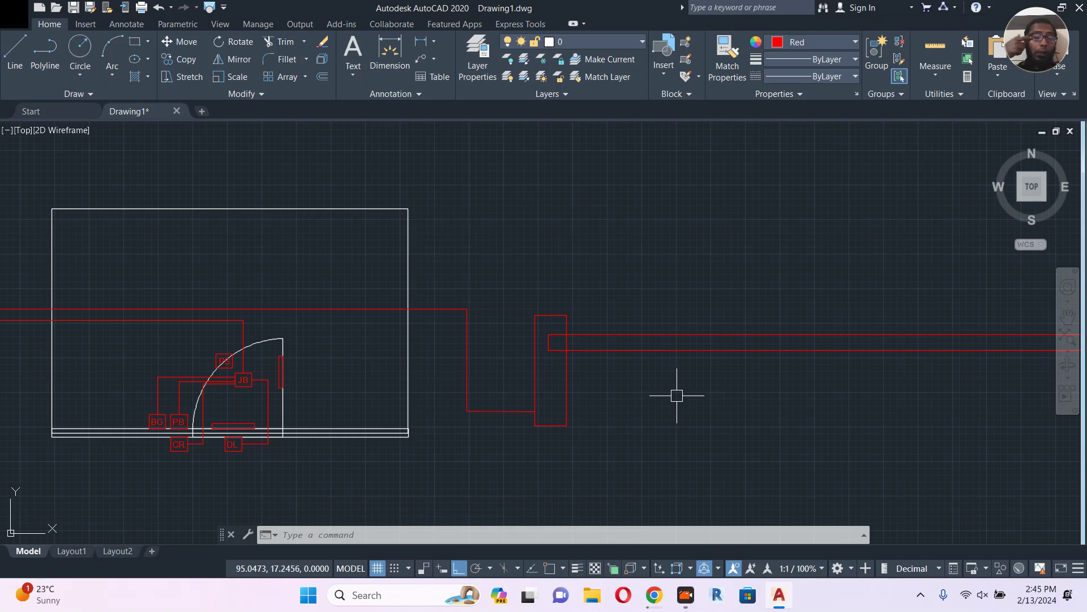
pyautogui.moveTo(684, 393); pyautogui.dragTo(541, 362, button='middle')
pyautogui.scroll(-2, 495, 384)
pyautogui.moveTo(587, 287); pyautogui.dragTo(578, 376, button='middle')
pyautogui.write('rec')
pyautogui.press('Return')
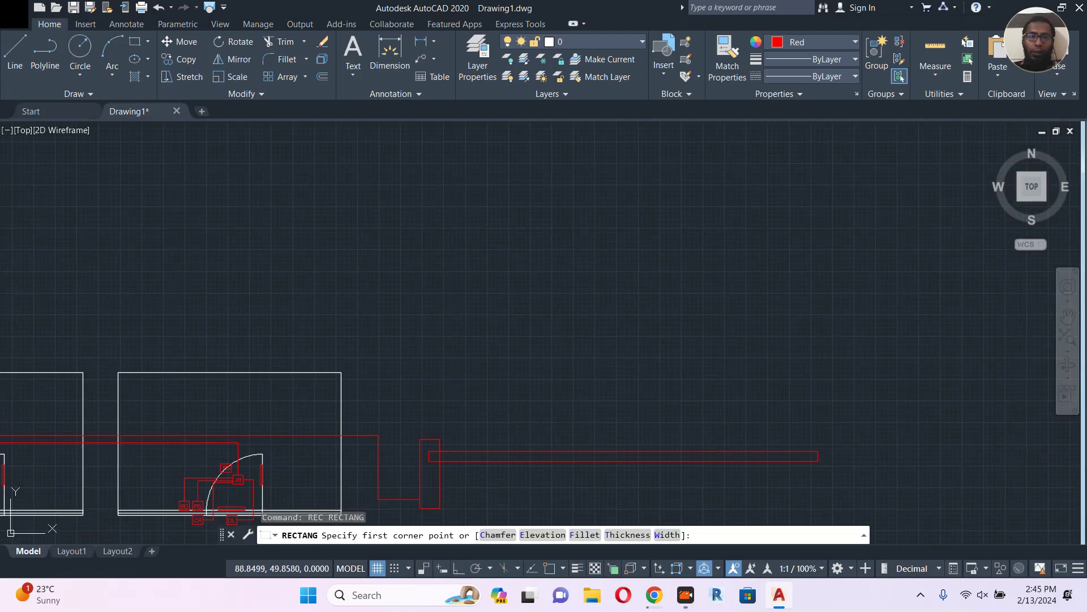
pyautogui.click(427, 185)
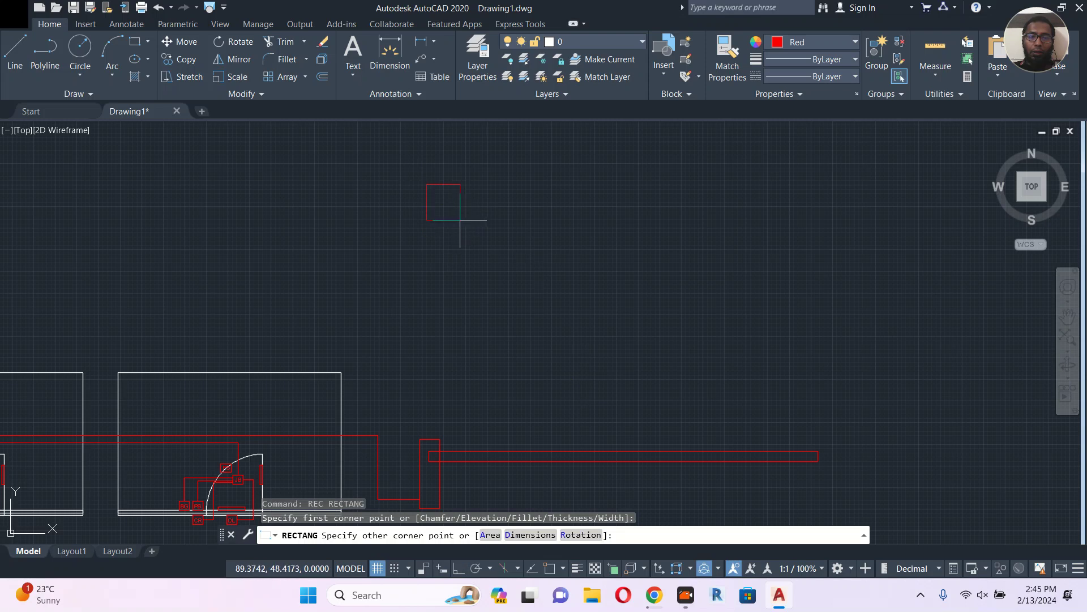
pyautogui.click(459, 220)
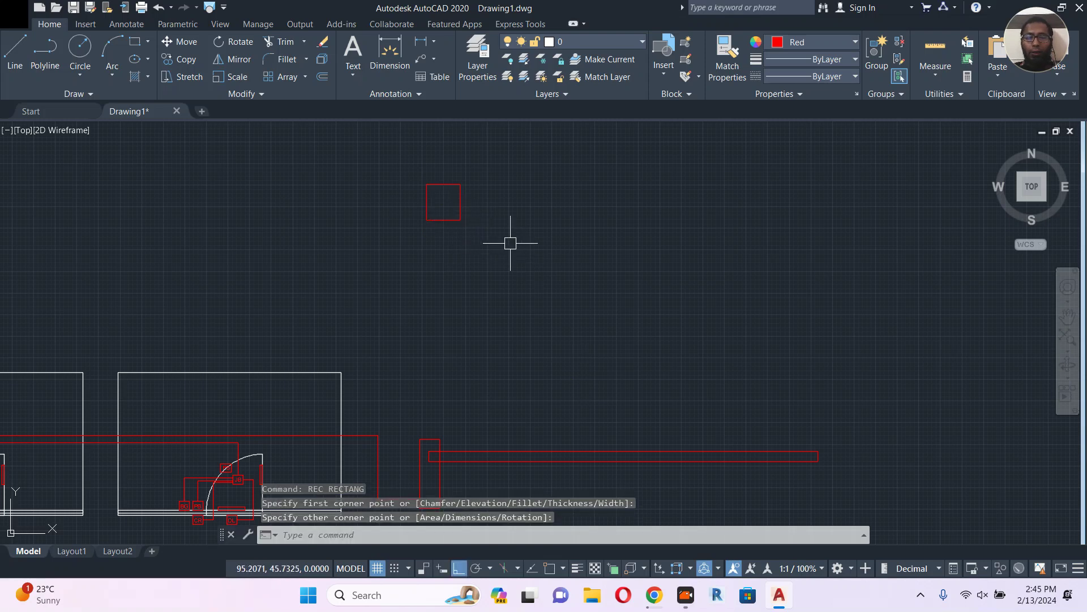
# Draw a long, thin horizontal rectangle from the small square's bottom edge extending far to the right
pyautogui.write('rec')
pyautogui.press('Return')
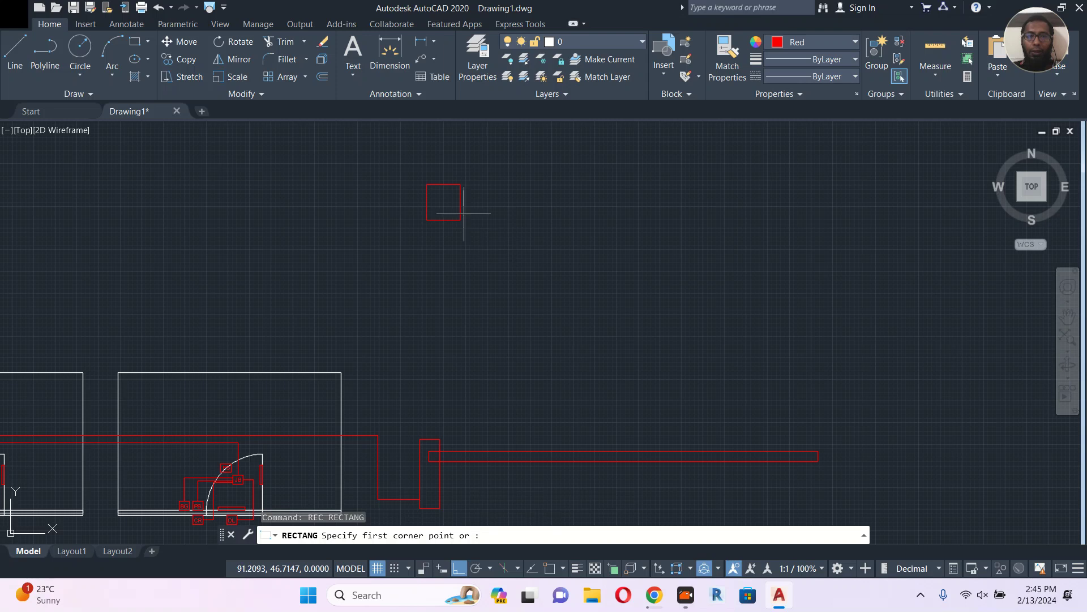
pyautogui.click(441, 221)
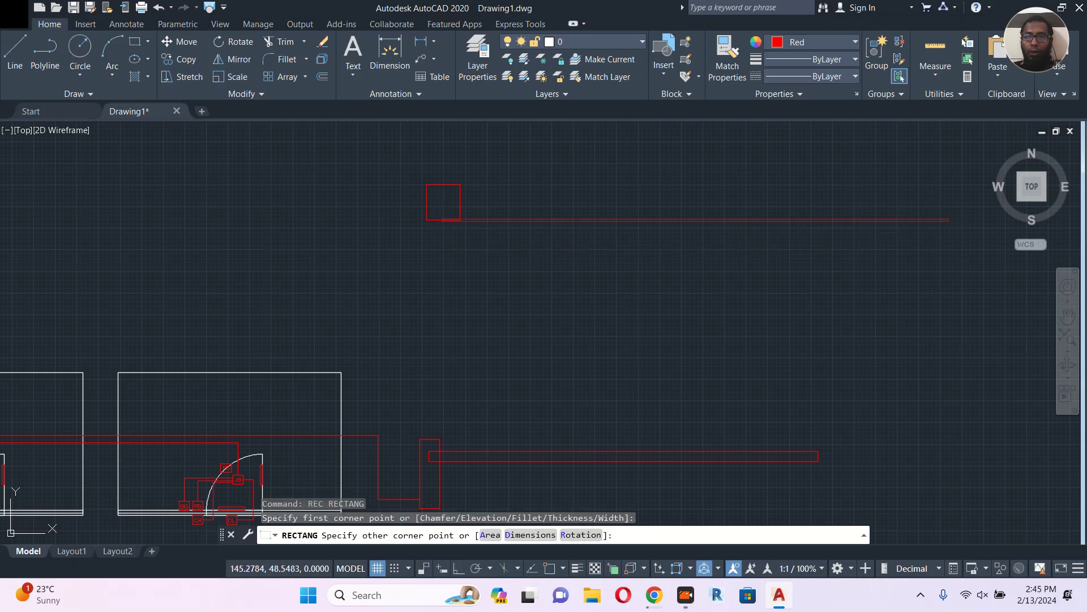
pyautogui.click(965, 232)
pyautogui.press('Escape')
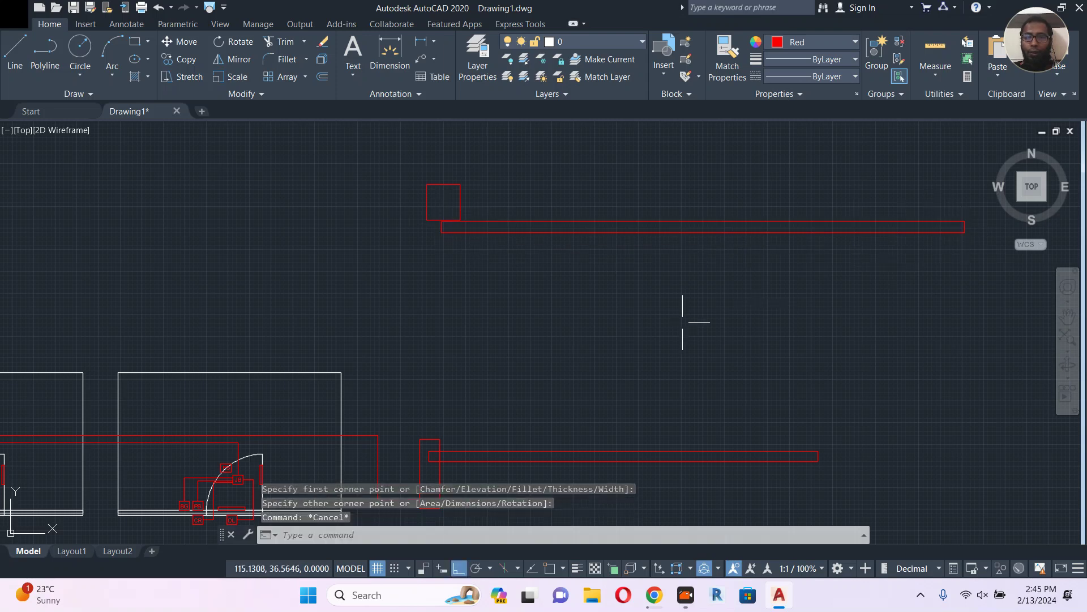
# Draw a horizontal polyline about 64 units long between the upper and lower long rectangles
pyautogui.write('pl')
pyautogui.press('Return')
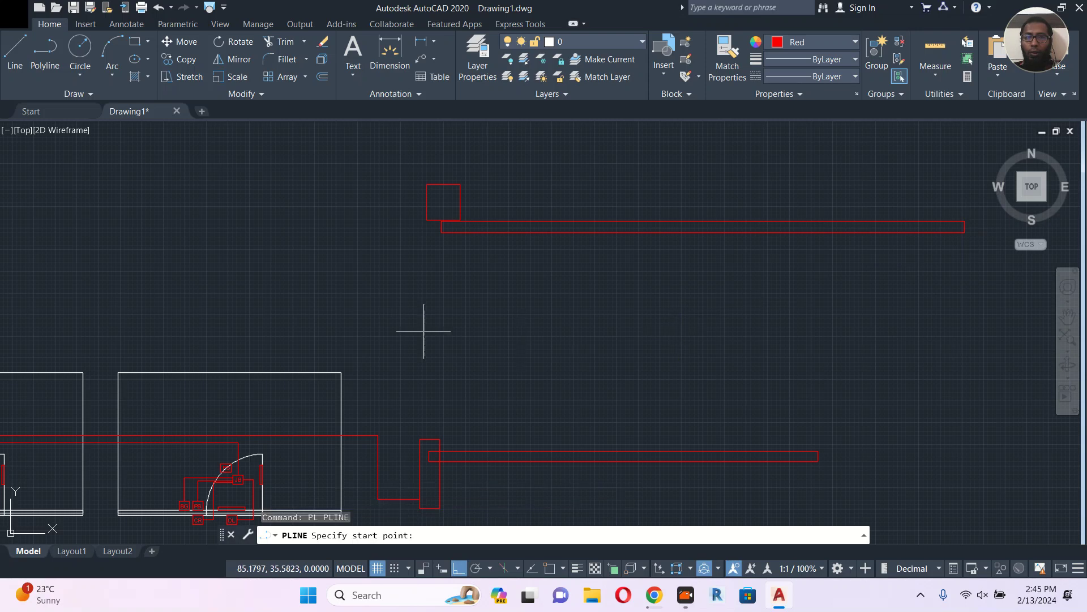
pyautogui.click(418, 297)
pyautogui.press('Escape')
pyautogui.press('Return')
pyautogui.click(408, 321)
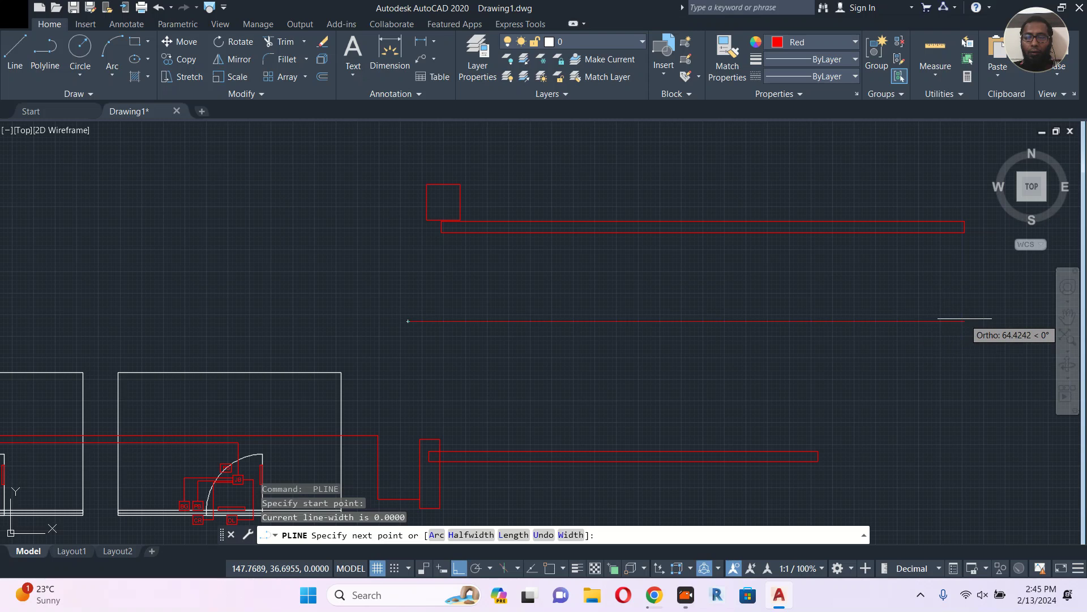
pyautogui.click(966, 318)
pyautogui.press('Escape')
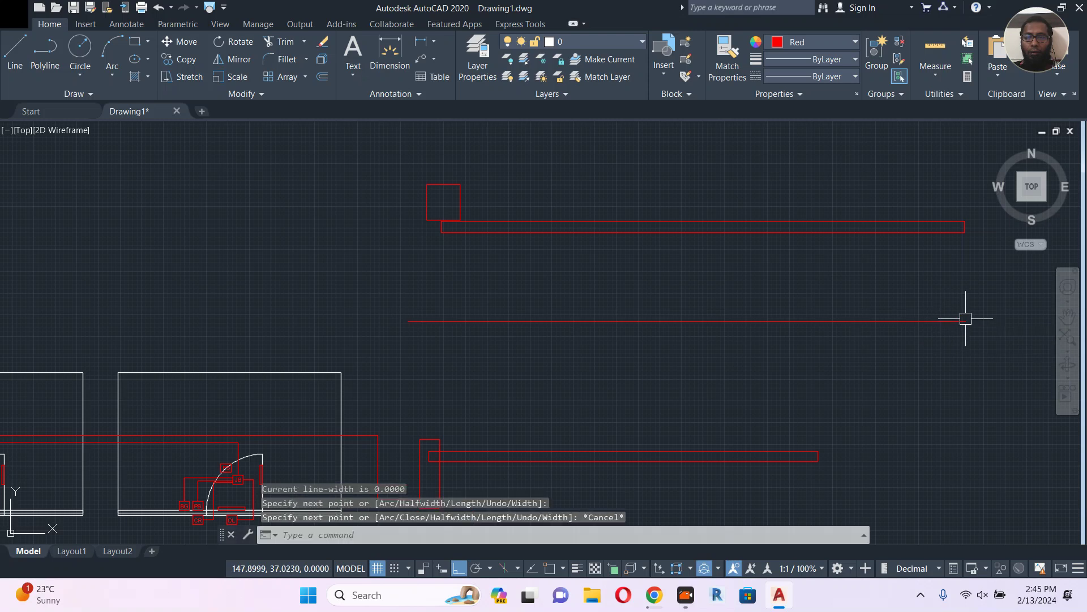
# Give the middle horizontal polyline a thick uniform width so it reads as a solid bar
pyautogui.click(849, 321)
pyautogui.write('pe')
pyautogui.press('Return')
pyautogui.write('W')
pyautogui.press('Return')
pyautogui.scroll(2, 853, 329)
pyautogui.click(858, 339)
pyautogui.click(861, 348)
pyautogui.press('Escape')
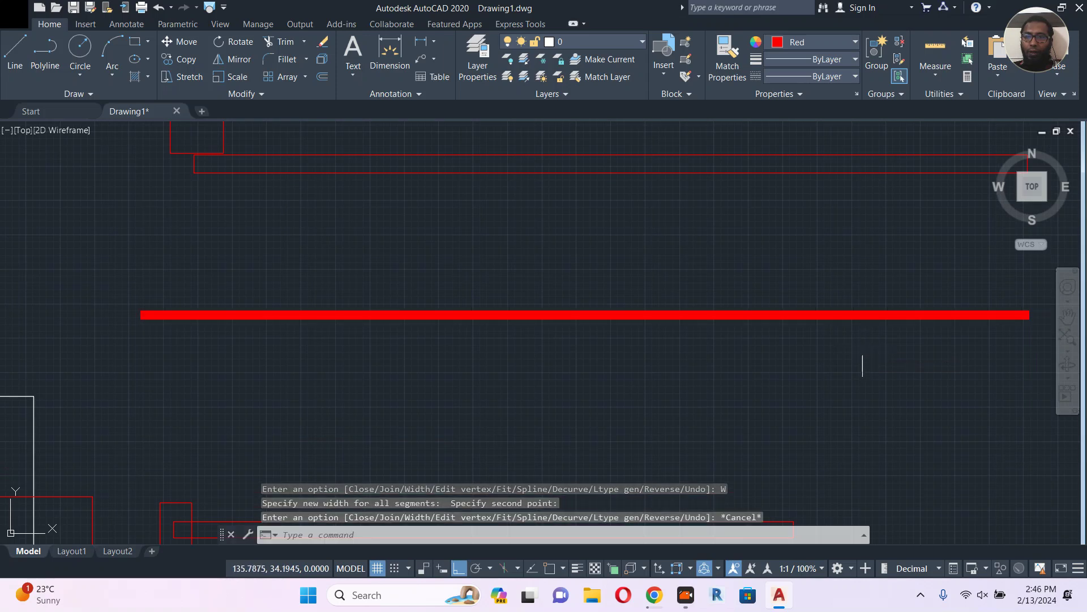
# Change the thick horizontal bar's colour to Cyan
pyautogui.scroll(-2, 861, 347)
pyautogui.click(819, 320)
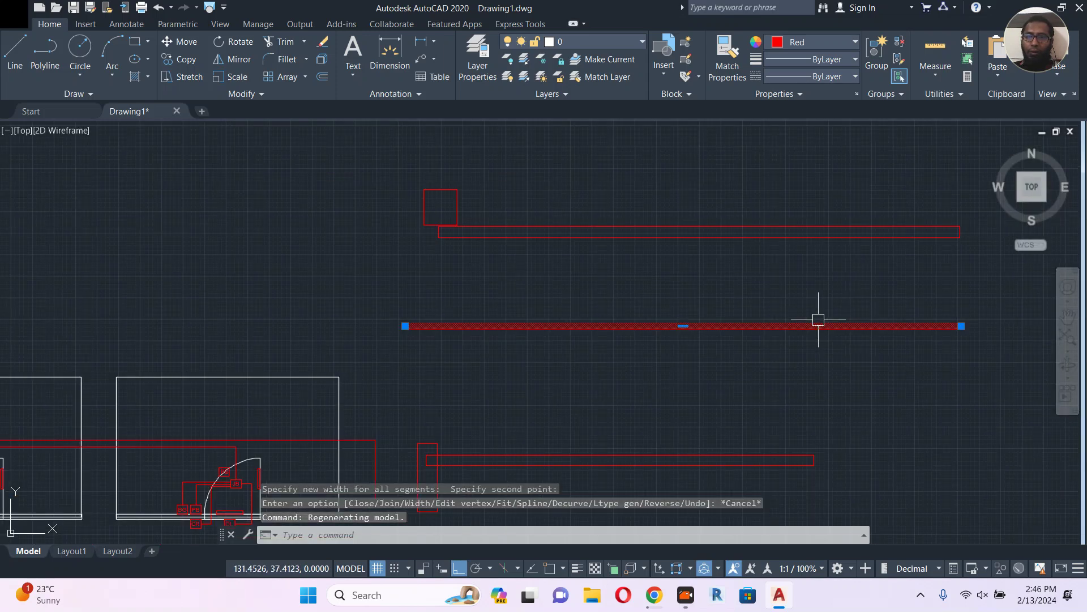
pyautogui.click(824, 42)
pyautogui.click(818, 186)
# Move the cyan bar a short distance straight down, away from the upper long rectangle
pyautogui.scroll(-4, 800, 229)
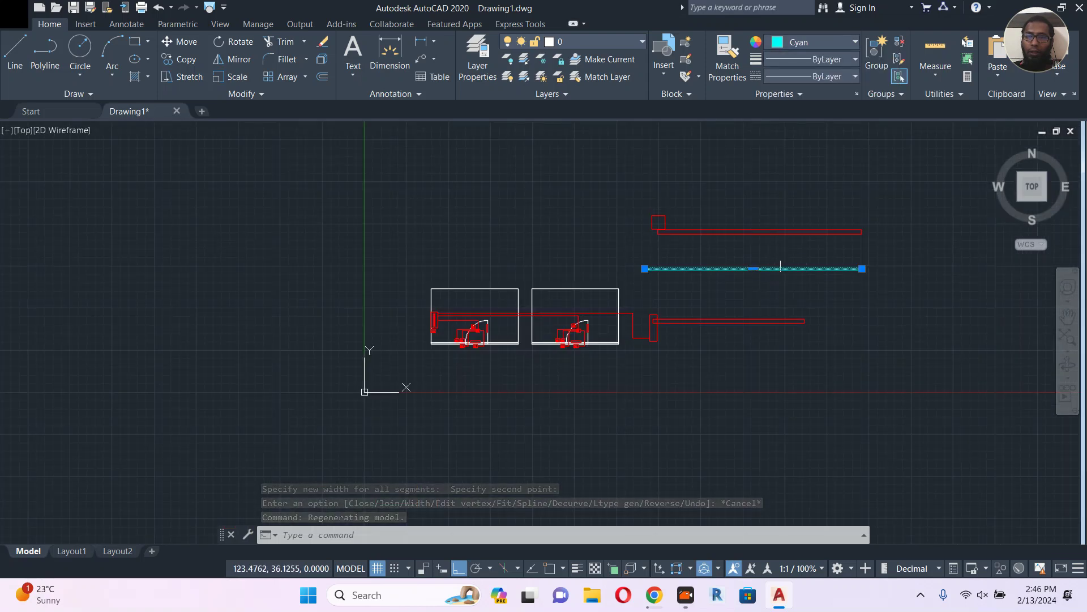
pyautogui.press('Escape')
pyautogui.write('m')
pyautogui.press('Return')
pyautogui.click(895, 305)
pyautogui.press('Escape')
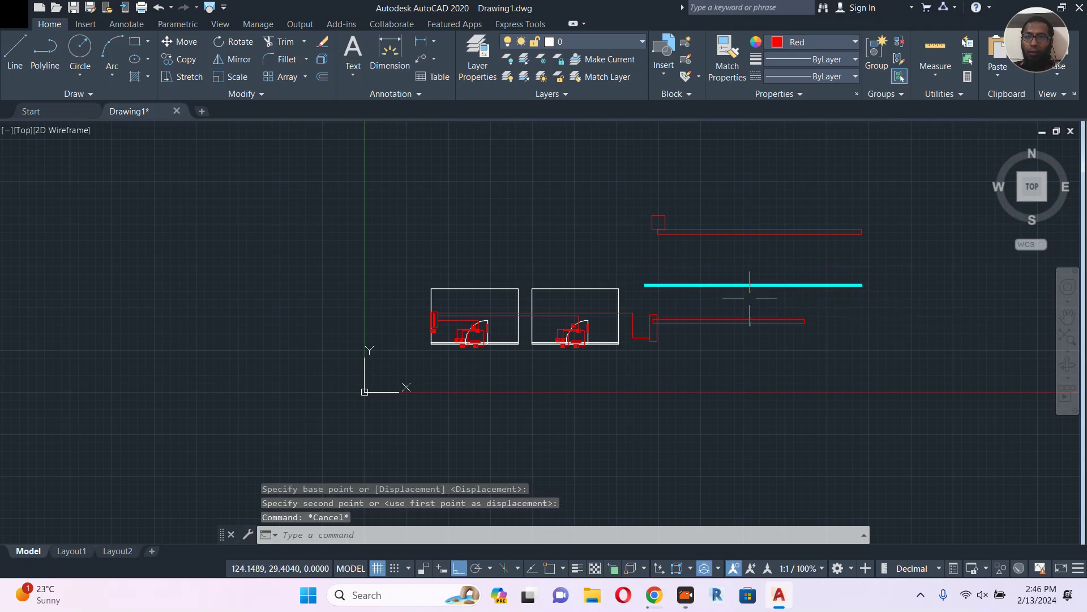
# Move both rooms with their wiring and the lower barrier device far to the left, clear of the cyan bar and upper device
pyautogui.scroll(4, 750, 298)
pyautogui.scroll(-2, 858, 317)
pyautogui.click(831, 308)
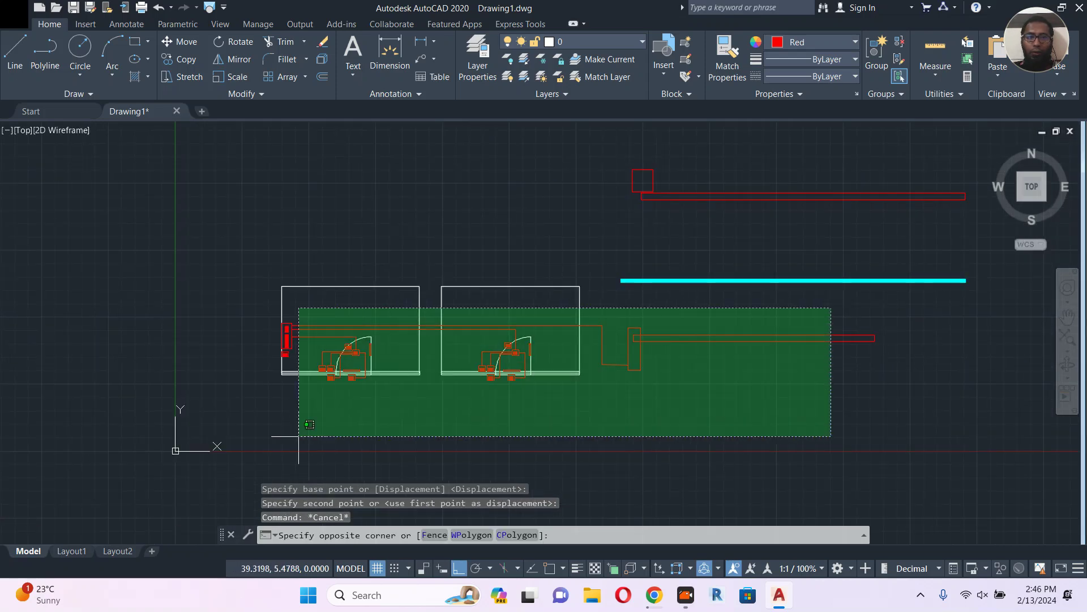
pyautogui.click(235, 453)
pyautogui.write('m')
pyautogui.press('Return')
pyautogui.click(776, 417)
pyautogui.click(296, 434)
pyautogui.press('Escape')
# Draw a horizontal red polyline wire from the cyan bar's left end towards the rooms
pyautogui.moveTo(805, 356); pyautogui.dragTo(696, 411, button='middle')
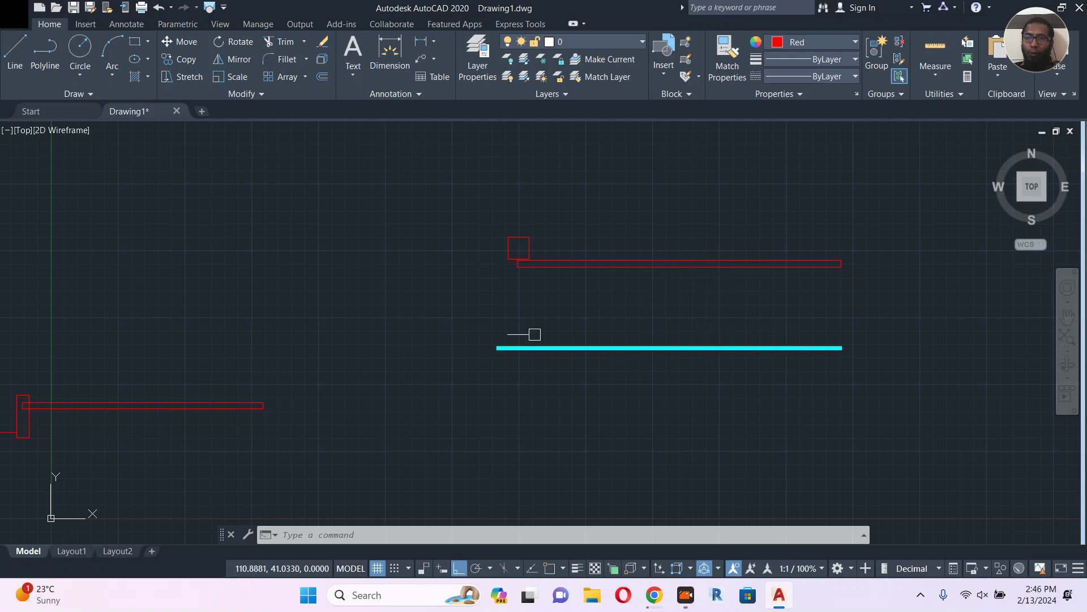
pyautogui.moveTo(643, 297); pyautogui.dragTo(757, 288, button='middle')
pyautogui.write('pl')
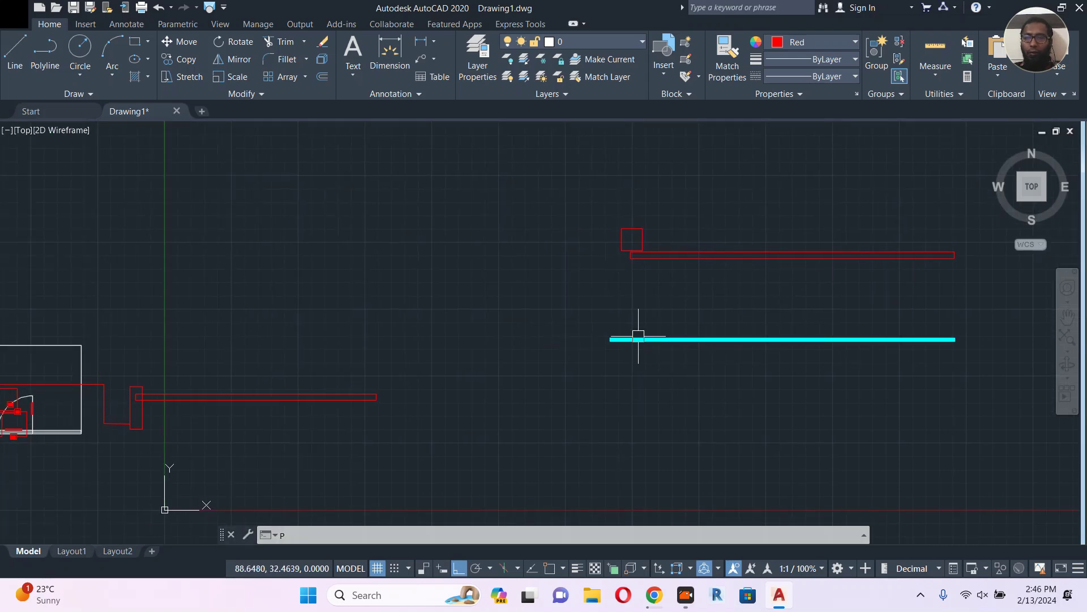
pyautogui.press('Return')
pyautogui.click(611, 340)
pyautogui.click(350, 340)
pyautogui.press('Escape')
# Draw a horizontal polyline wire from the small square's left side towards the rooms
pyautogui.press('Return')
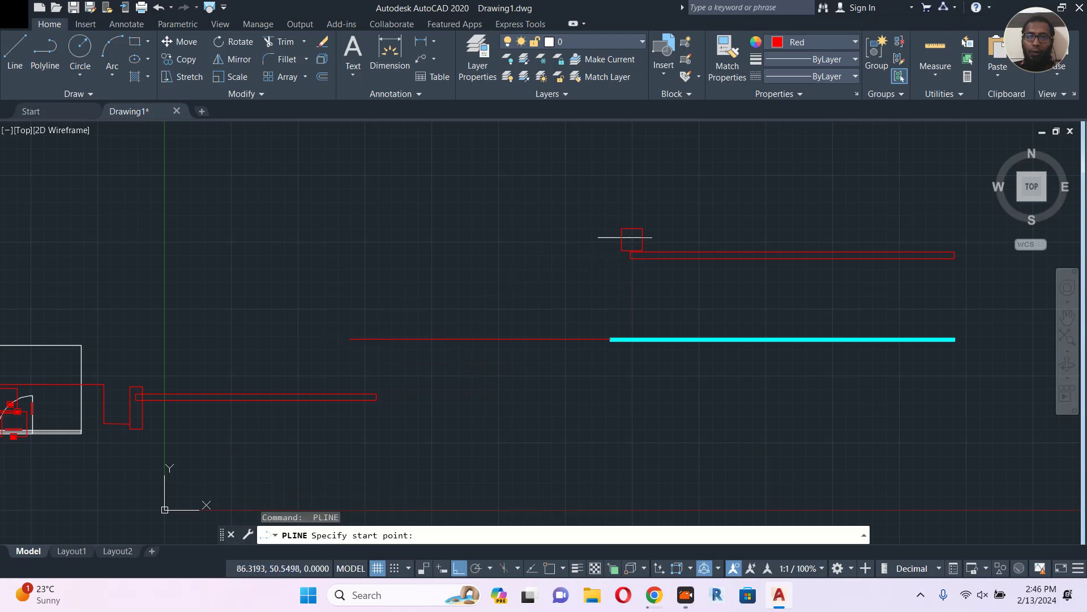
pyautogui.click(626, 237)
pyautogui.click(306, 249)
pyautogui.press('Escape')
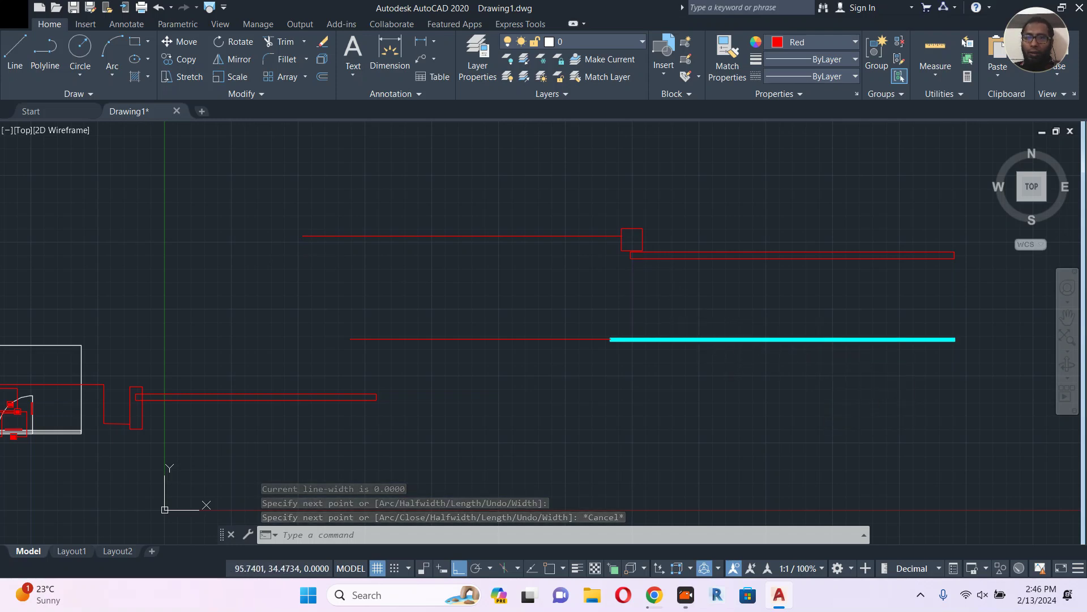
pyautogui.moveTo(240, 306); pyautogui.dragTo(751, 271, button='middle')
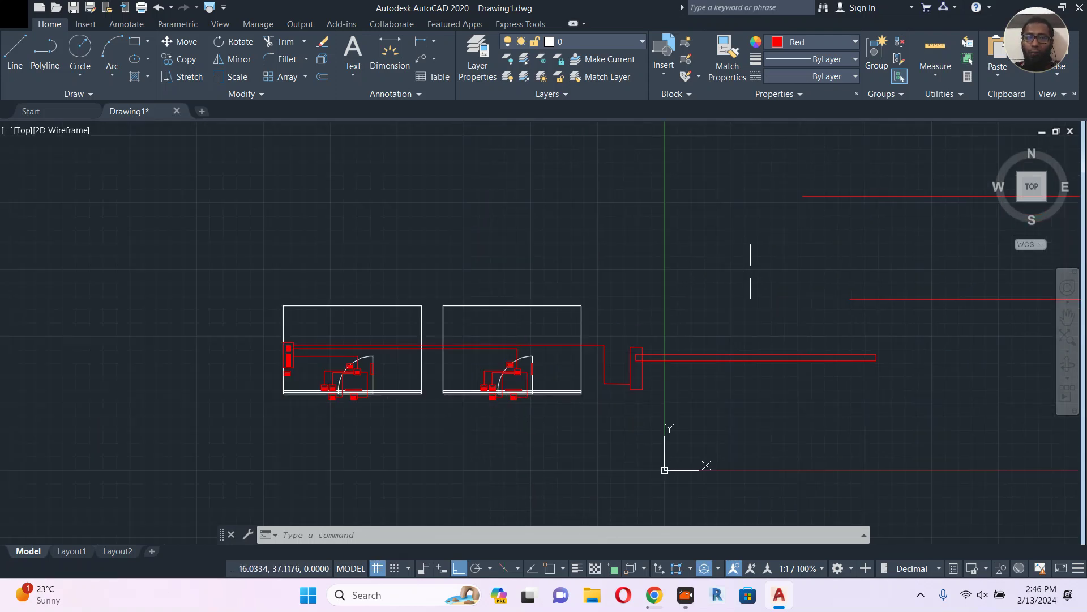
pyautogui.moveTo(822, 349)
pyautogui.mouseDown(button='middle')
pyautogui.moveTo(762, 350)
pyautogui.moveTo(549, 407)
pyautogui.mouseUp(button='middle')
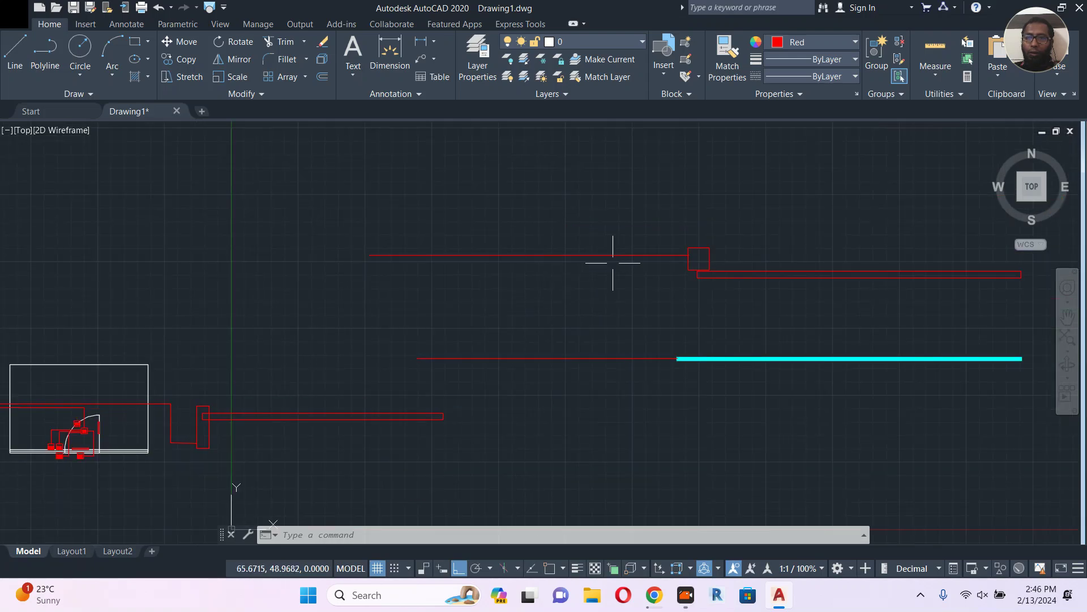
pyautogui.moveTo(935, 287)
pyautogui.mouseDown(button='middle')
pyautogui.moveTo(662, 337)
pyautogui.moveTo(669, 327)
pyautogui.mouseUp(button='middle')
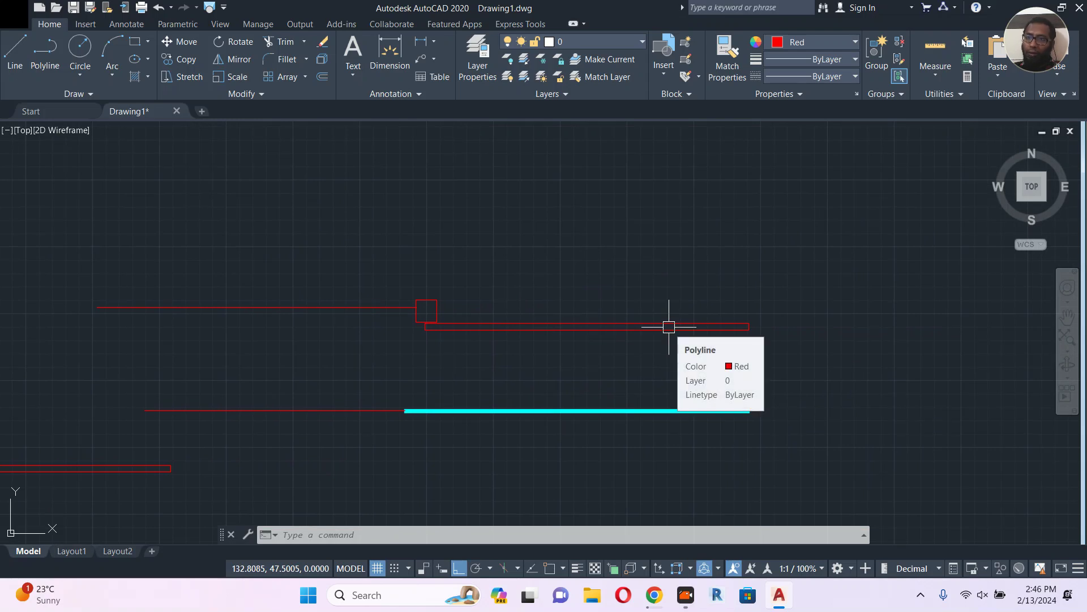
pyautogui.moveTo(646, 376); pyautogui.dragTo(706, 321, button='middle')
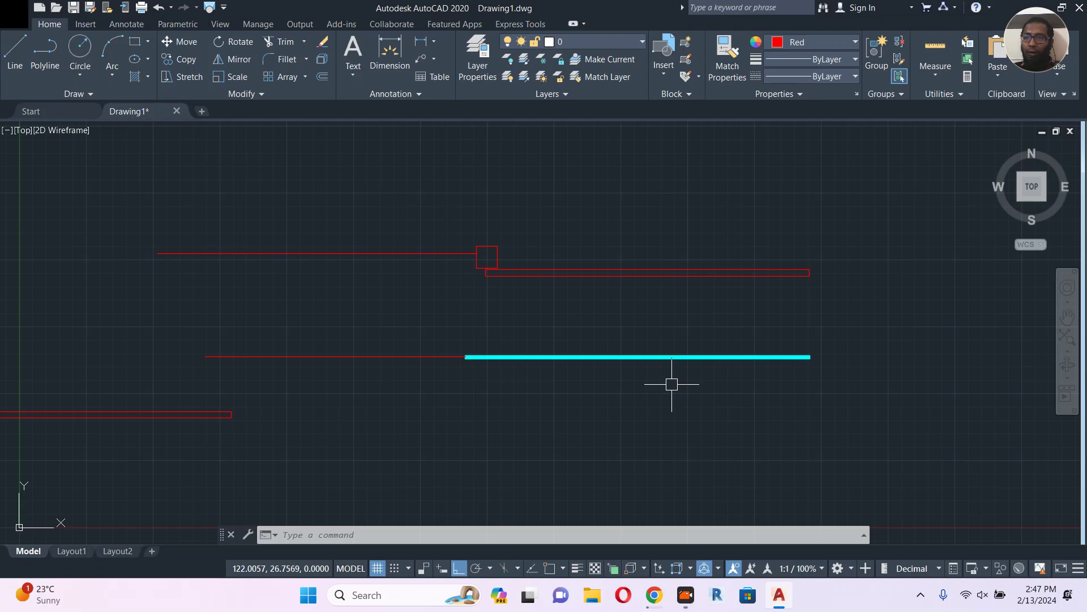
pyautogui.scroll(-2, 634, 335)
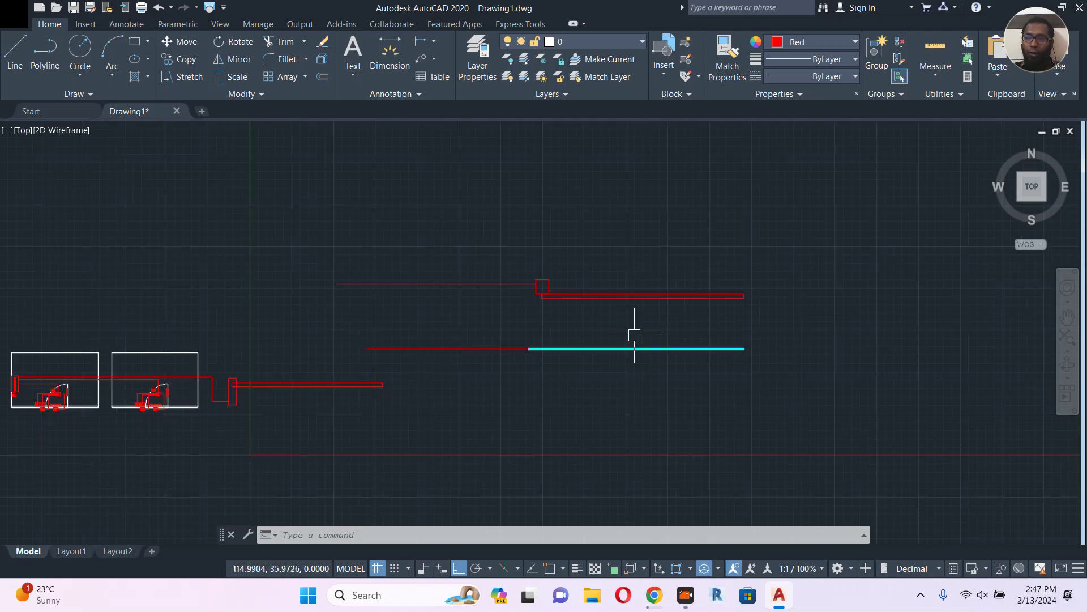
pyautogui.scroll(-2, 635, 335)
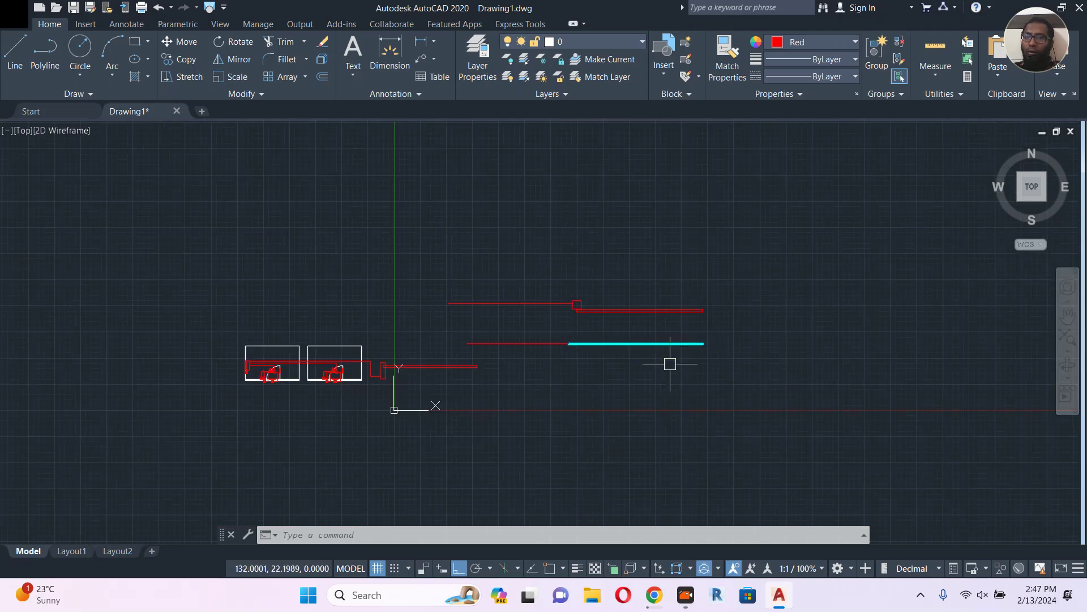
# Switch to Chrome and search Google Images for "barrier gate access control system"
pyautogui.click(653, 595)
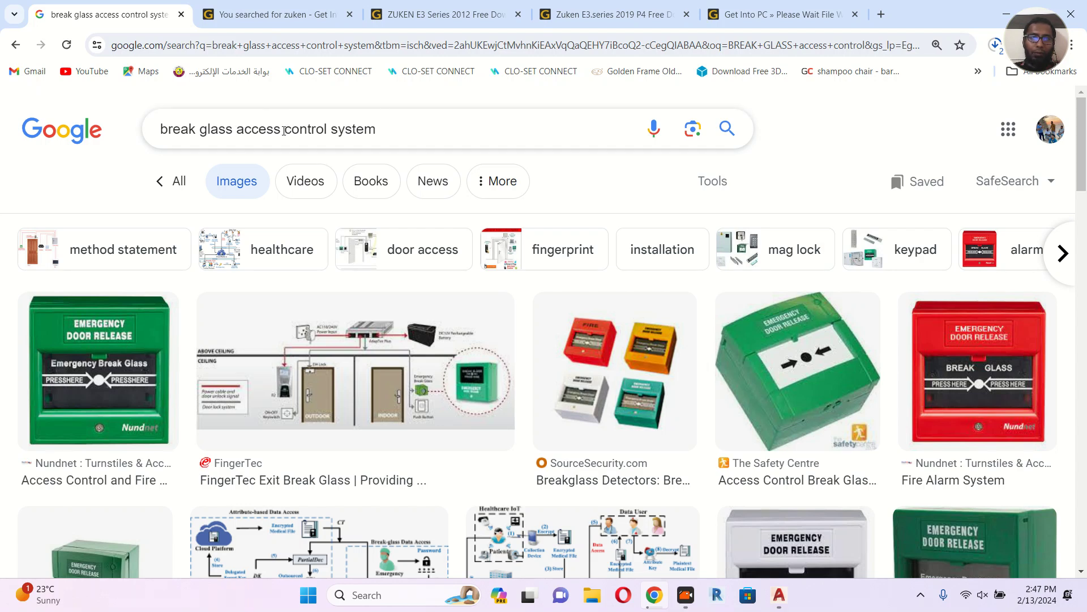
pyautogui.moveTo(231, 131); pyautogui.dragTo(137, 139)
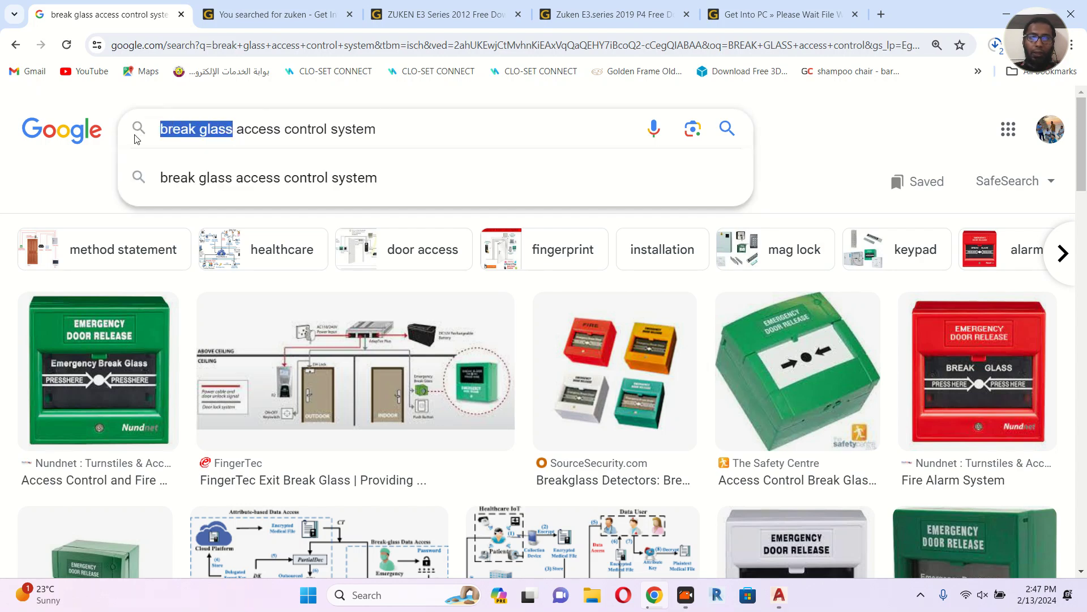
pyautogui.write('GATE ')
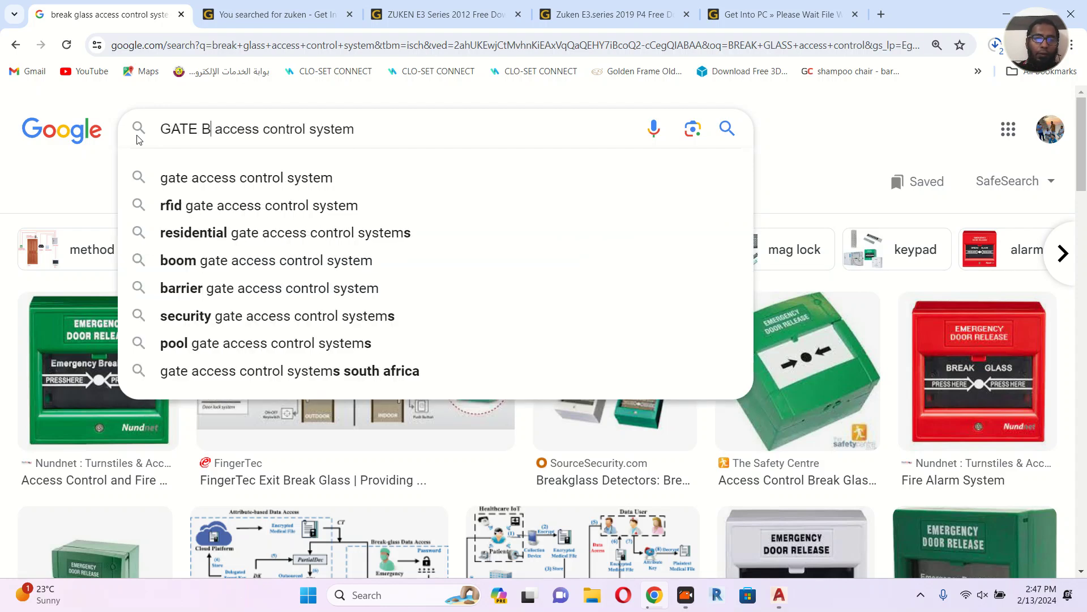
pyautogui.write('BARR')
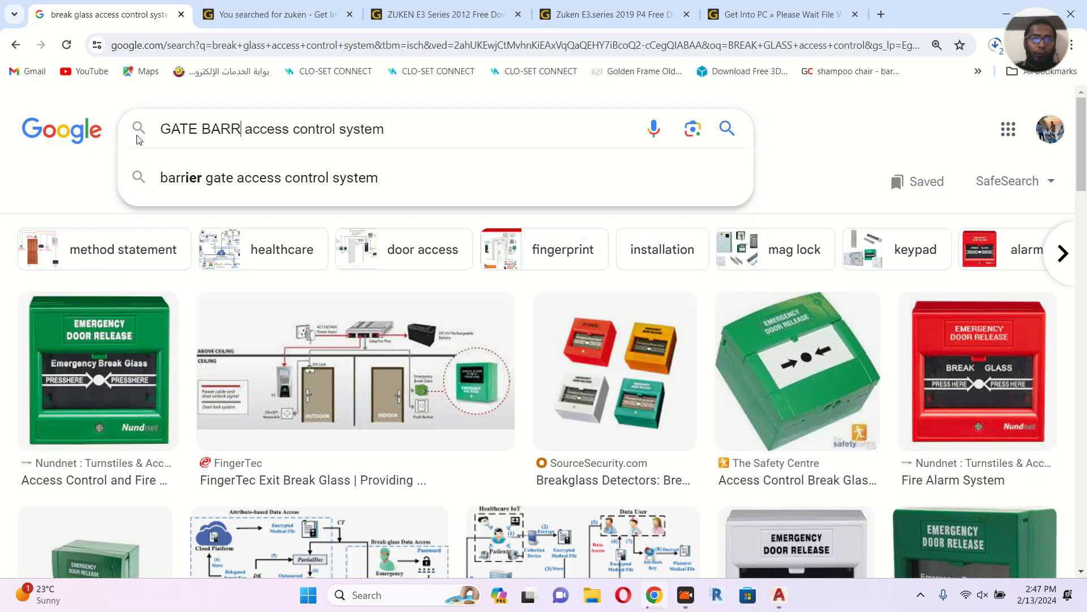
pyautogui.click(283, 178)
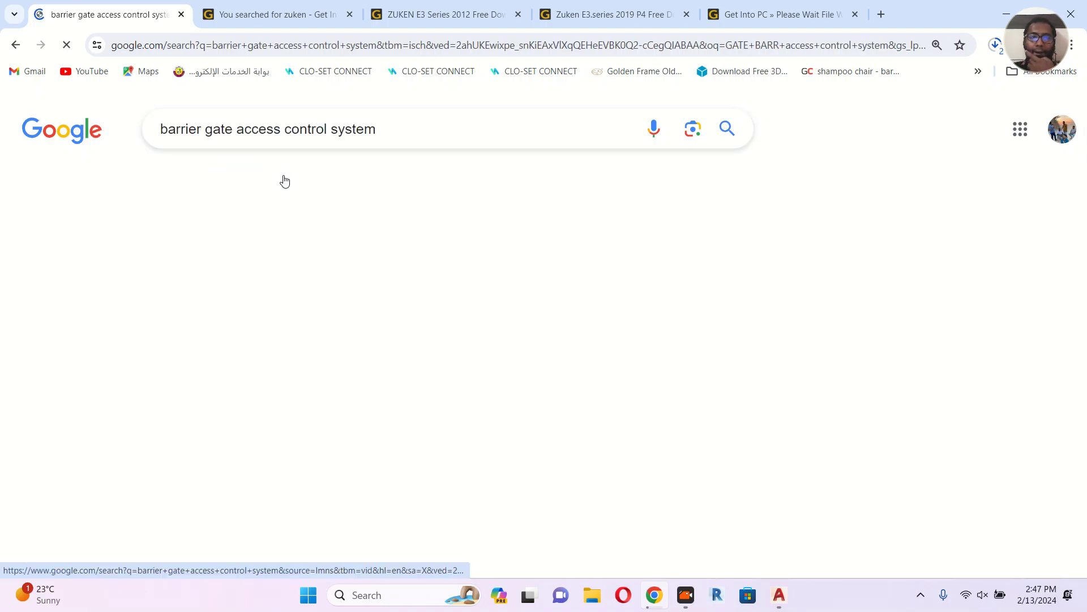
# Look through the image results for boom barriers, flap barriers and turnstile gates used in access control
pyautogui.scroll(-3, 503, 313)
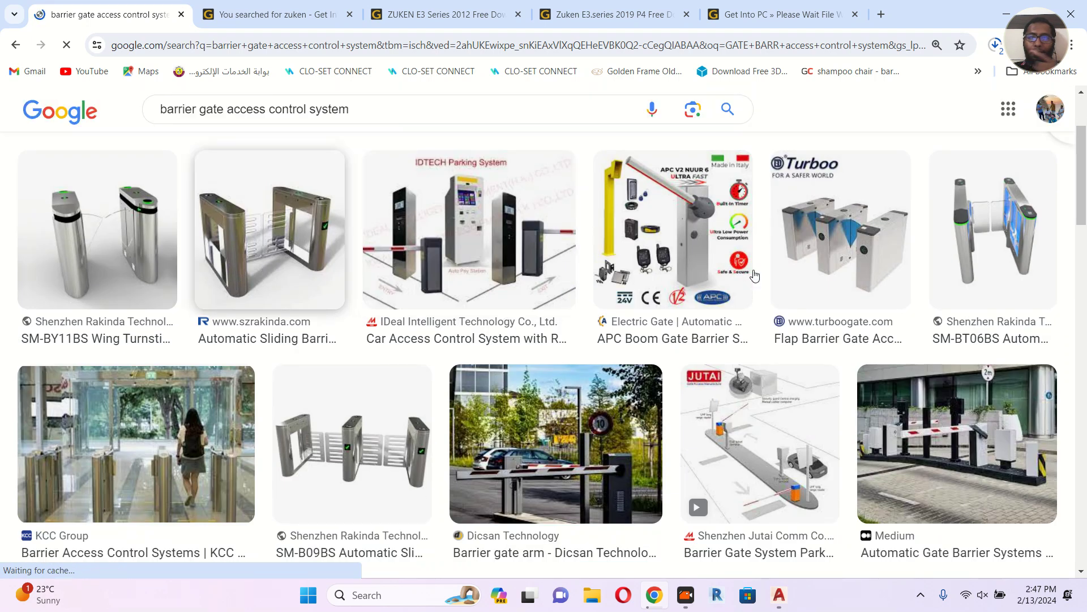
pyautogui.scroll(-4, 956, 347)
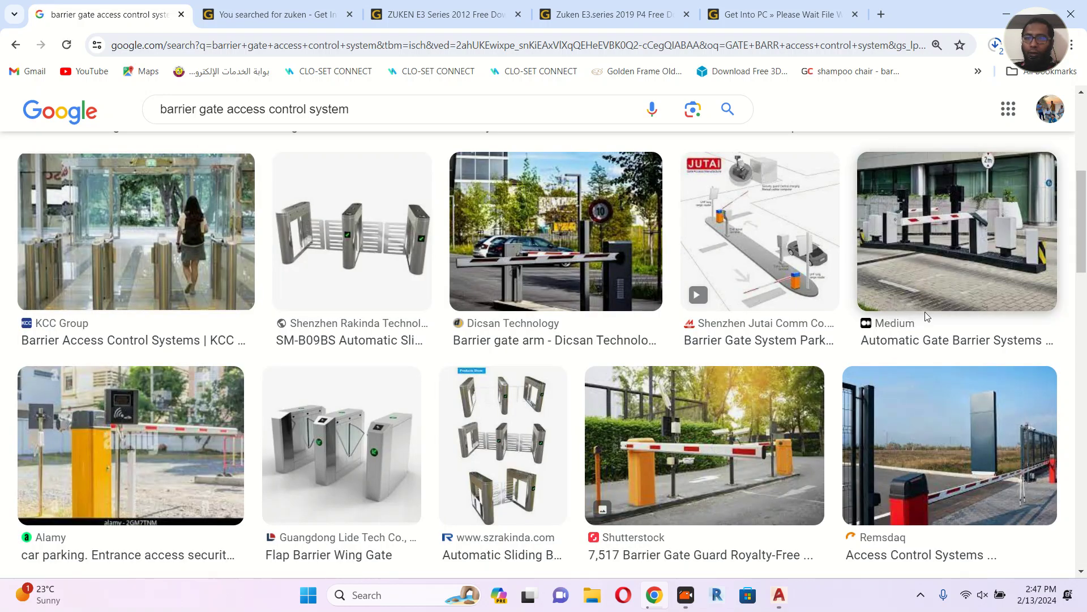
pyautogui.scroll(-1, 720, 414)
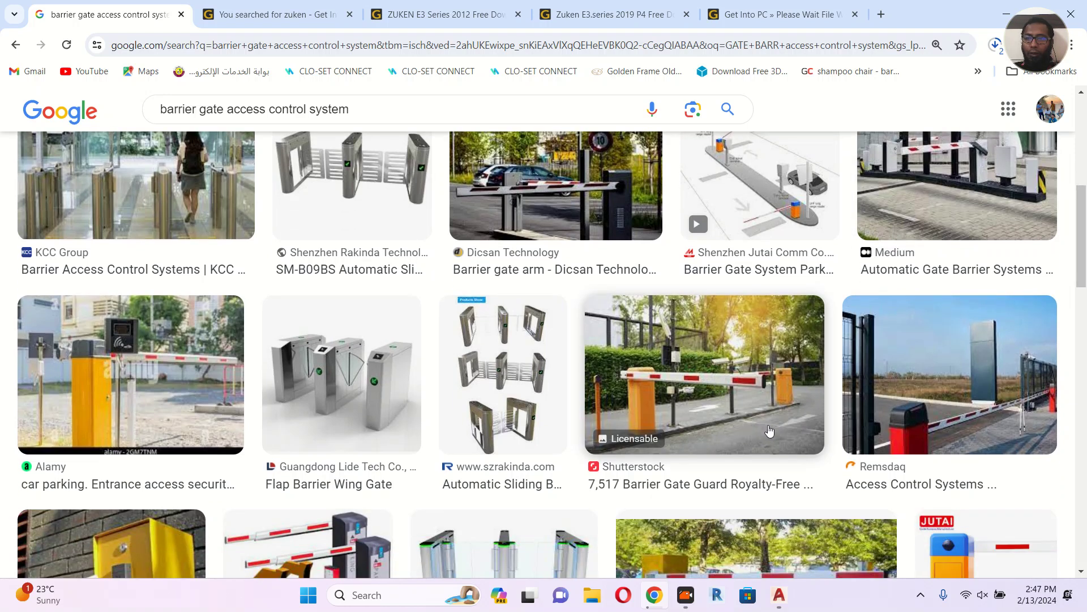
pyautogui.scroll(-6, 796, 434)
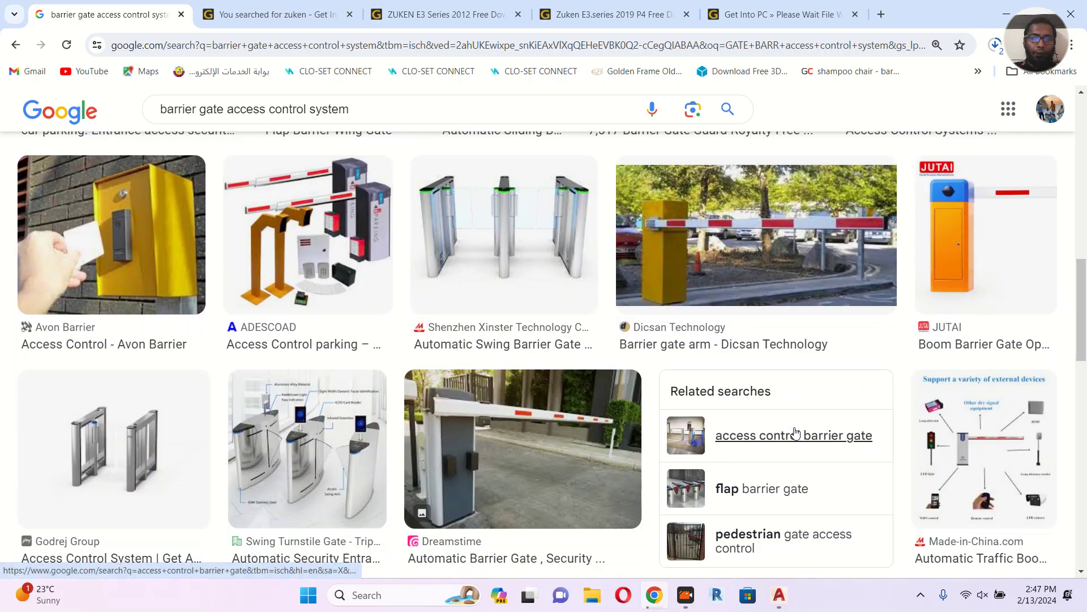
pyautogui.scroll(-2, 796, 433)
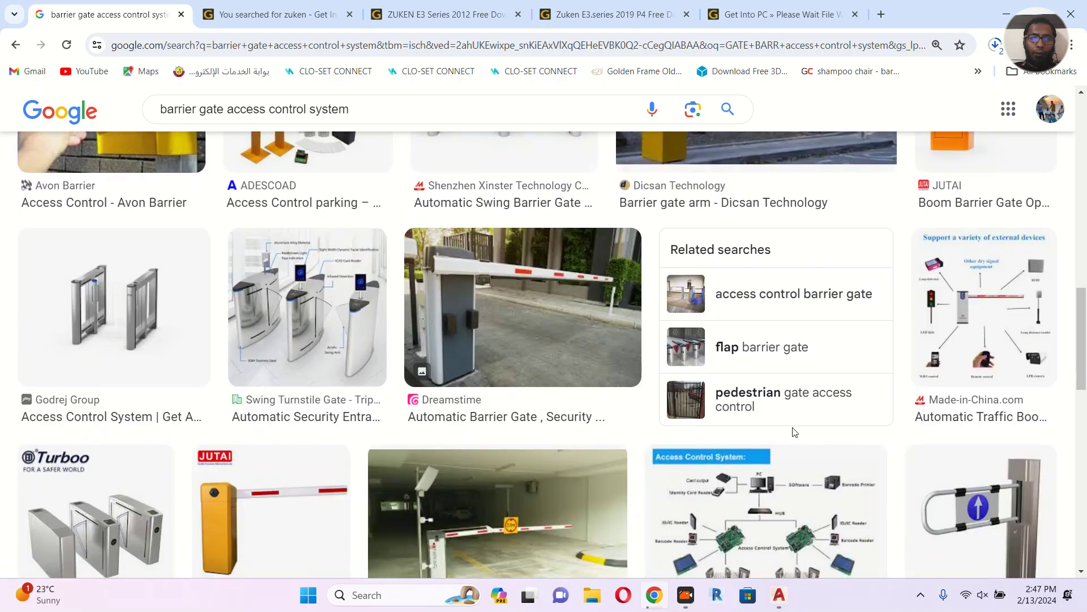
pyautogui.scroll(-3, 793, 431)
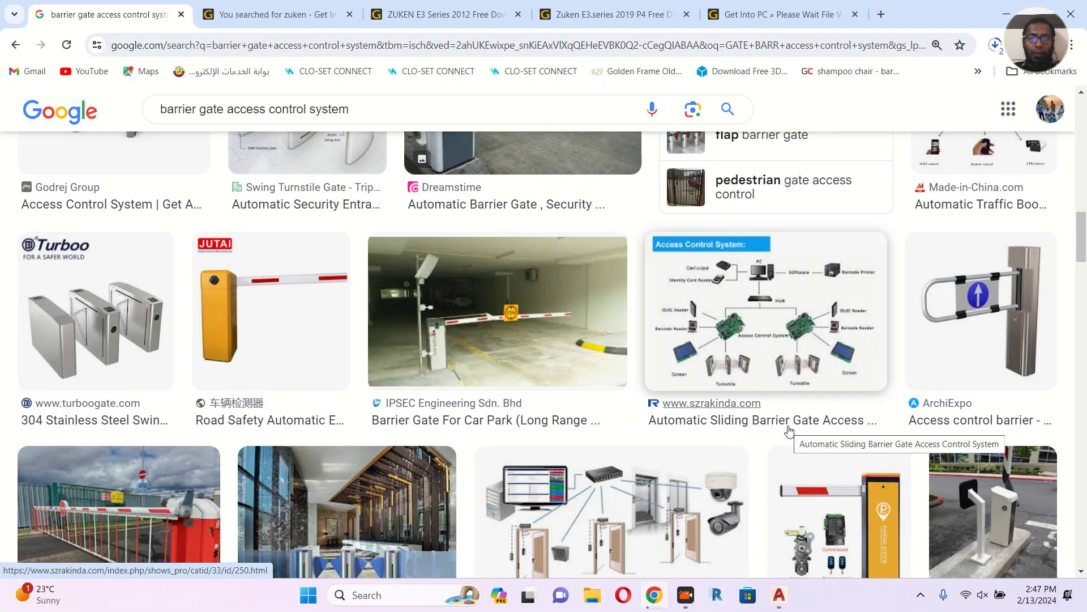
pyautogui.scroll(-3, 789, 431)
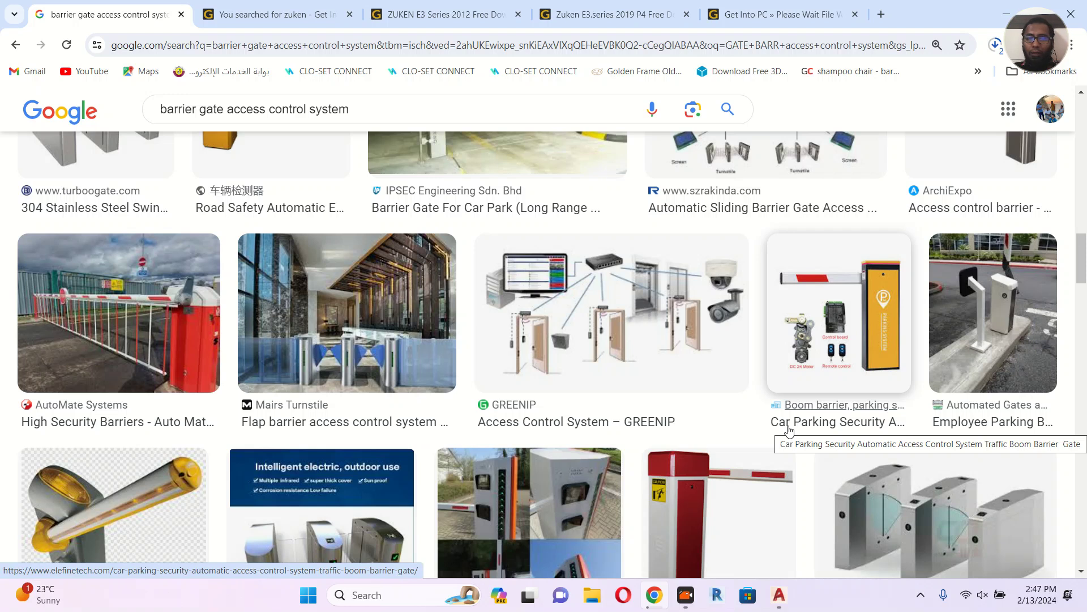
pyautogui.scroll(-3, 789, 430)
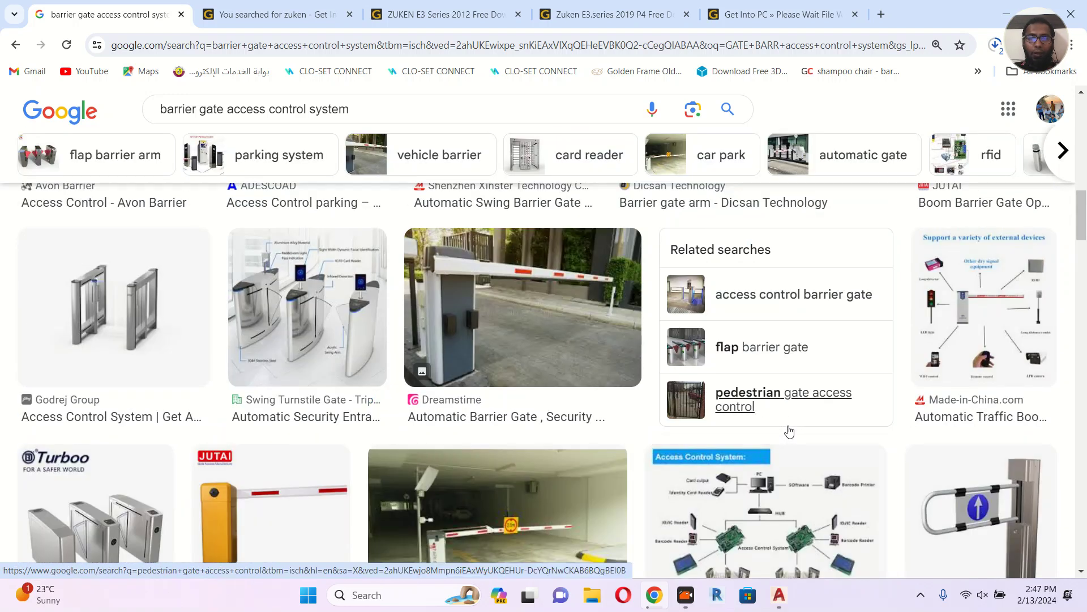
pyautogui.scroll(3, 789, 432)
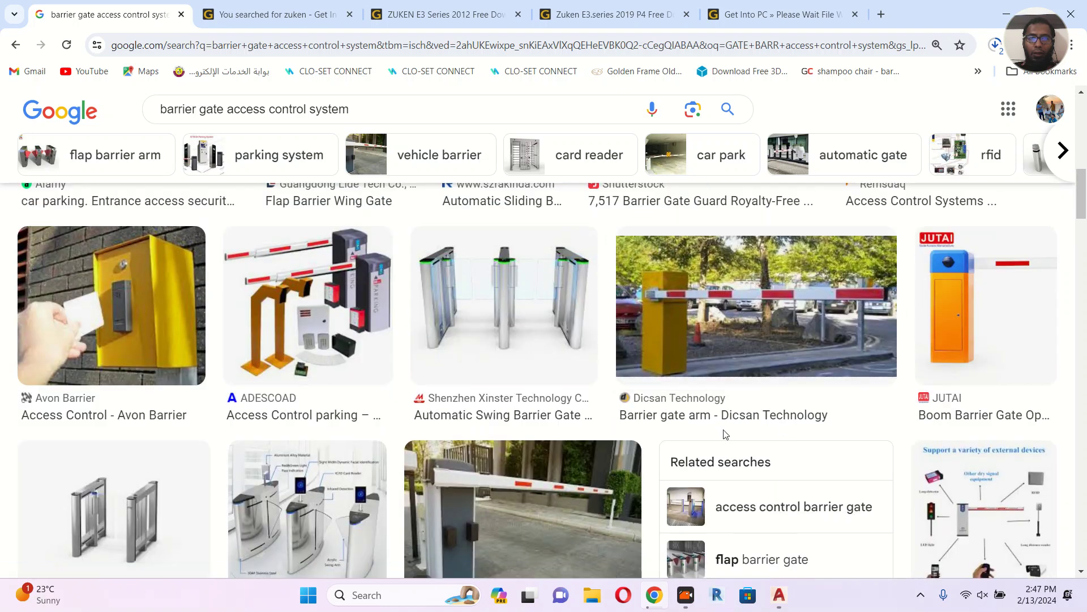
pyautogui.scroll(3, 519, 408)
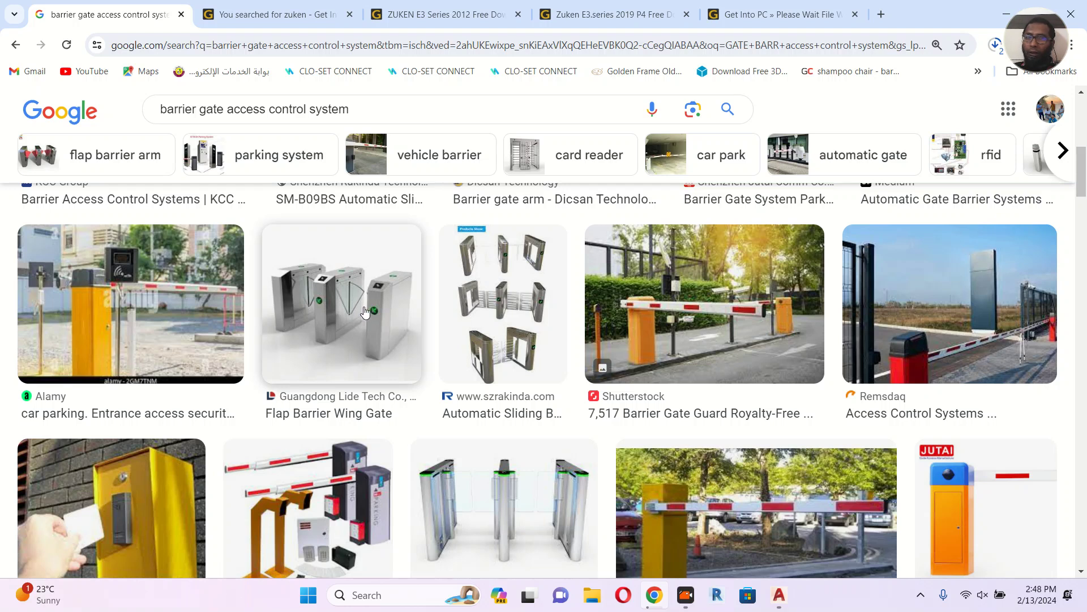
pyautogui.scroll(3, 364, 312)
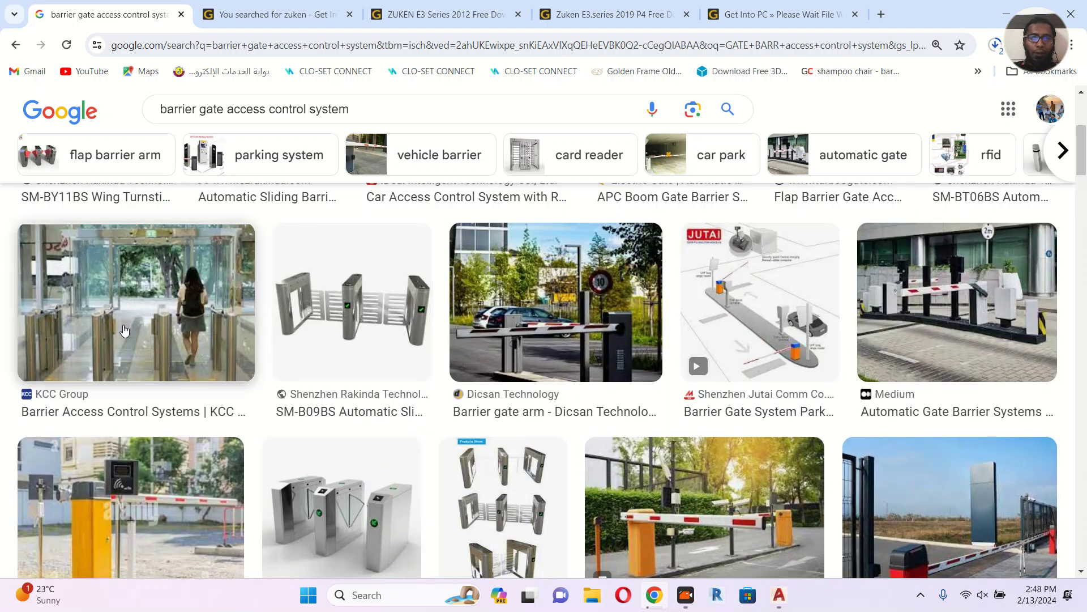
# Preview the Jutai barrier gate parking system image and return to the AutoCAD drawing
pyautogui.click(740, 320)
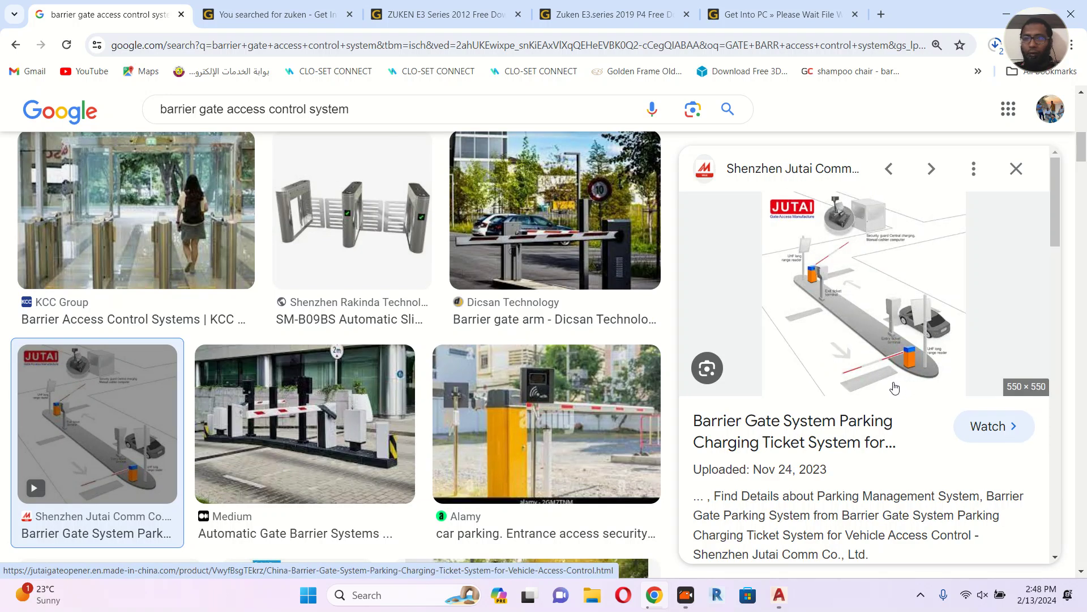
pyautogui.scroll(-5, 530, 277)
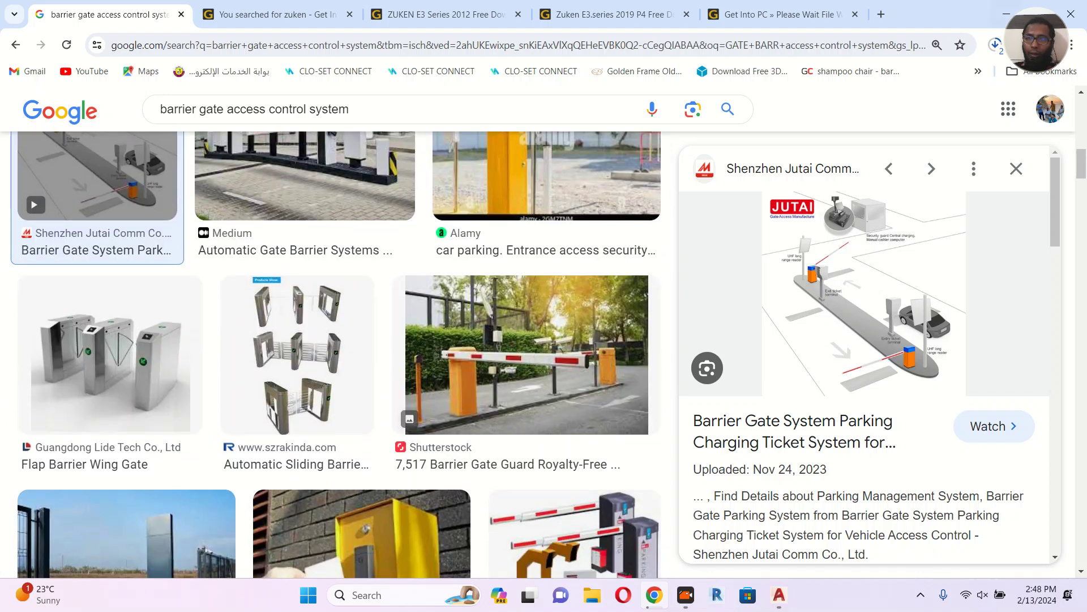
pyautogui.click(1007, 14)
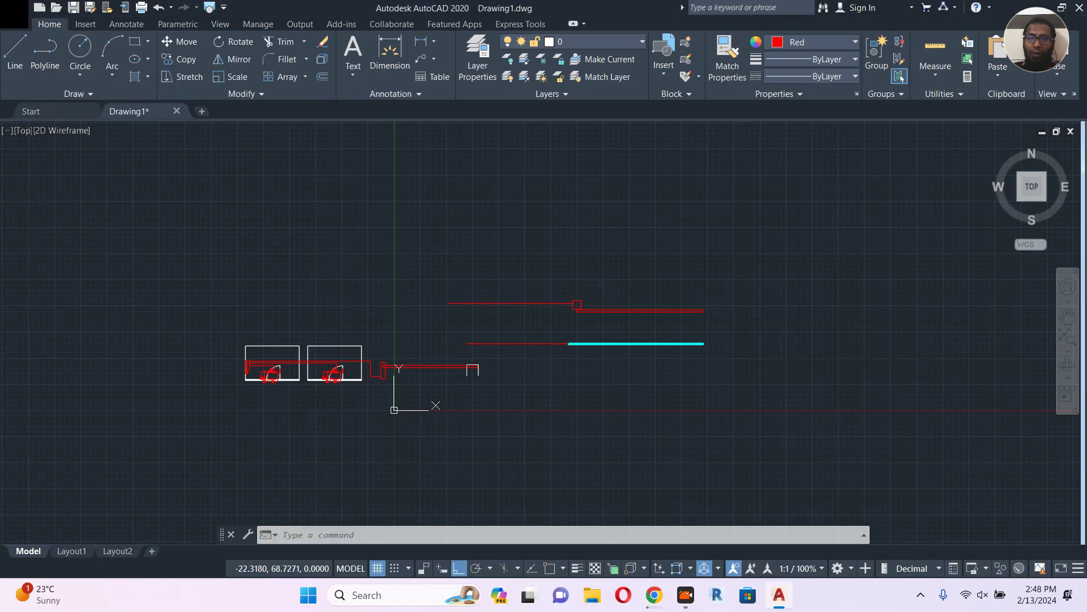
pyautogui.scroll(2, 448, 391)
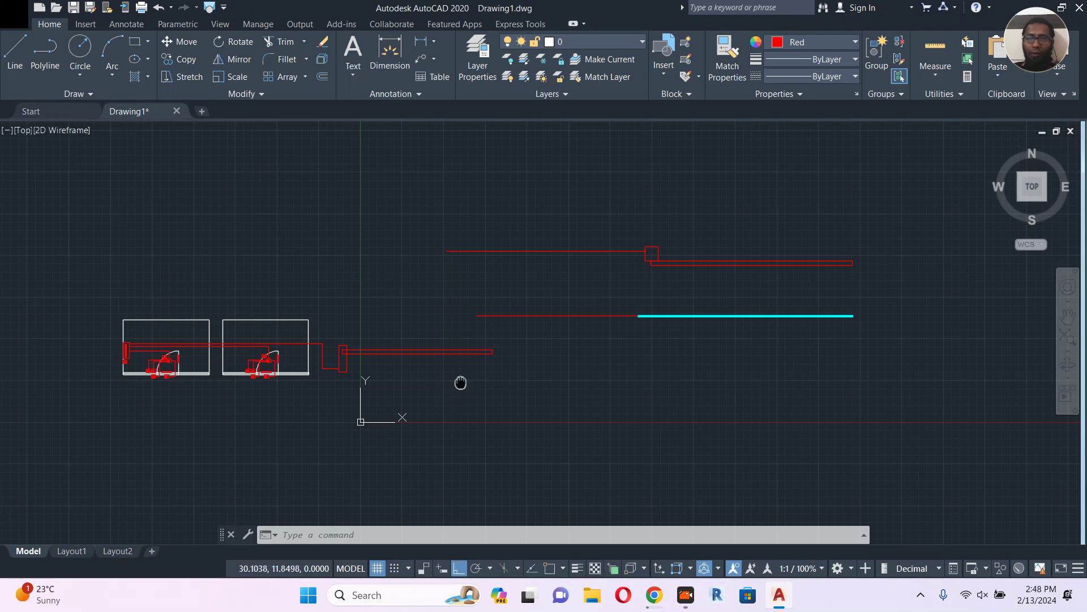
# Draw a small rectangle, about 0.9 by 0.75 units, against the first room's outer wall just above the ACCESS CTR box
pyautogui.moveTo(459, 381); pyautogui.dragTo(535, 365, button='middle')
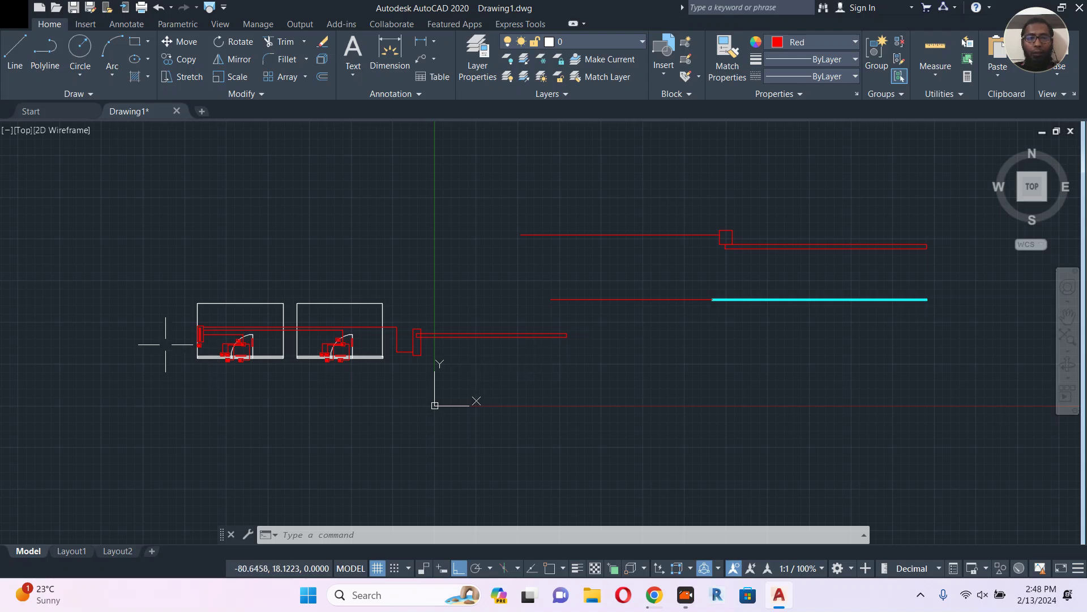
pyautogui.scroll(8, 167, 344)
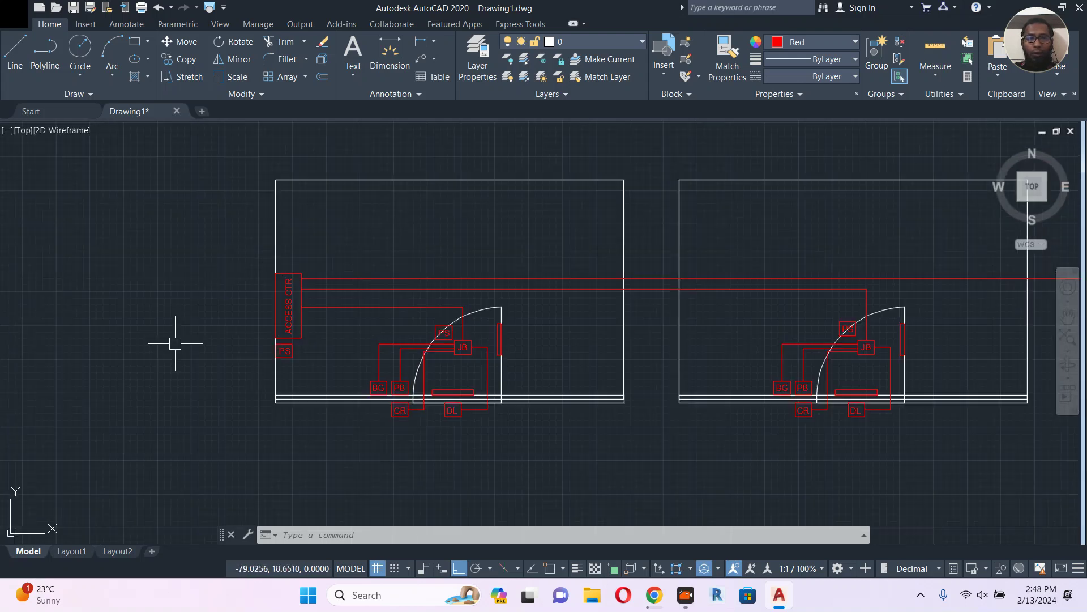
pyautogui.moveTo(486, 242); pyautogui.dragTo(415, 371, button='middle')
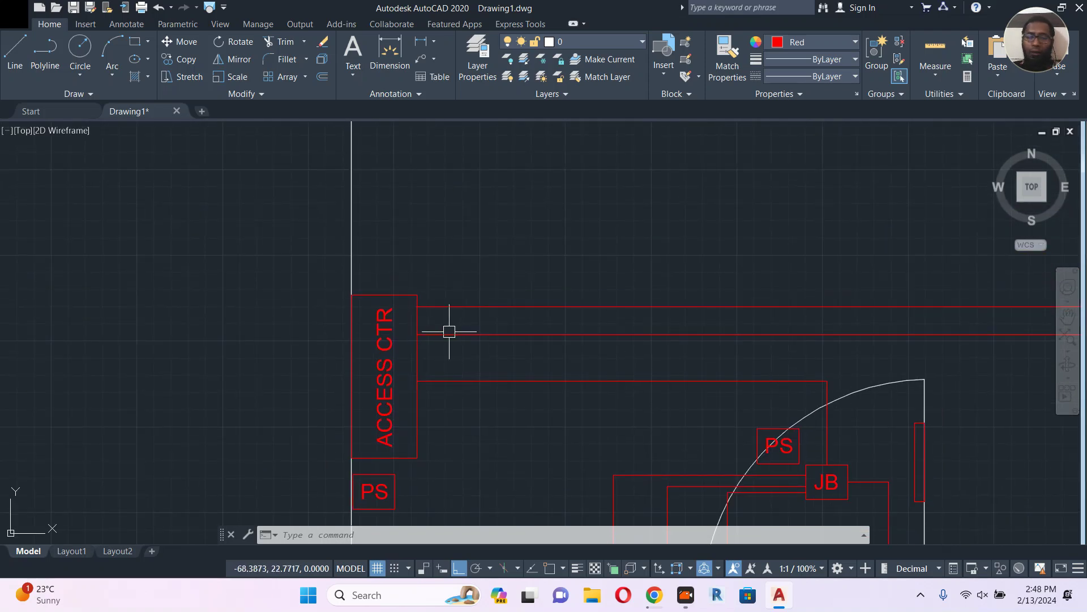
pyautogui.write('REC RECTANG')
pyautogui.moveTo(400, 356); pyautogui.dragTo(412, 282, button='middle')
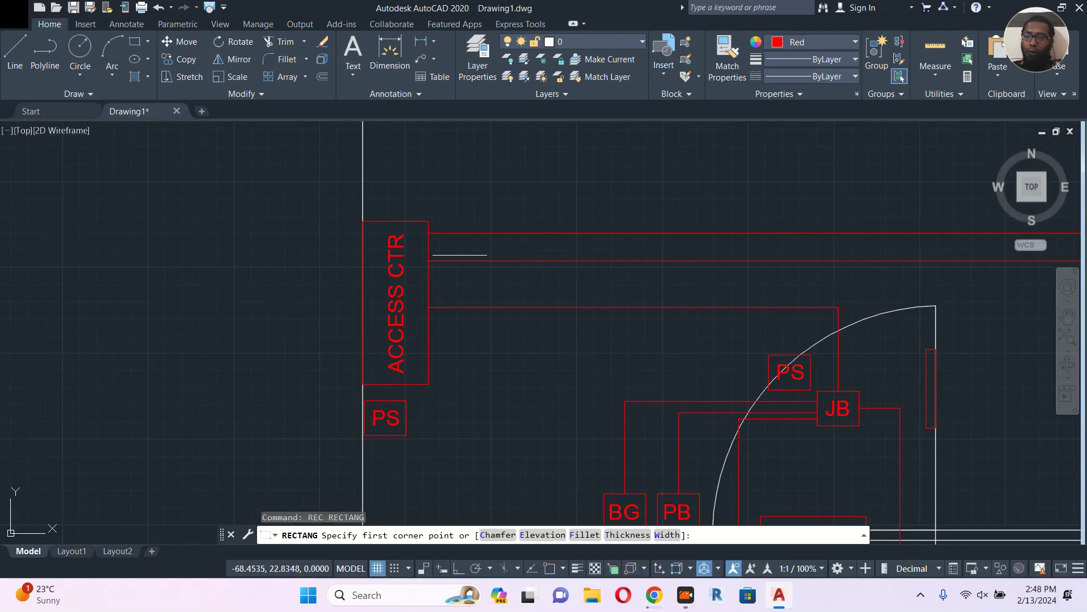
pyautogui.scroll(3, 379, 260)
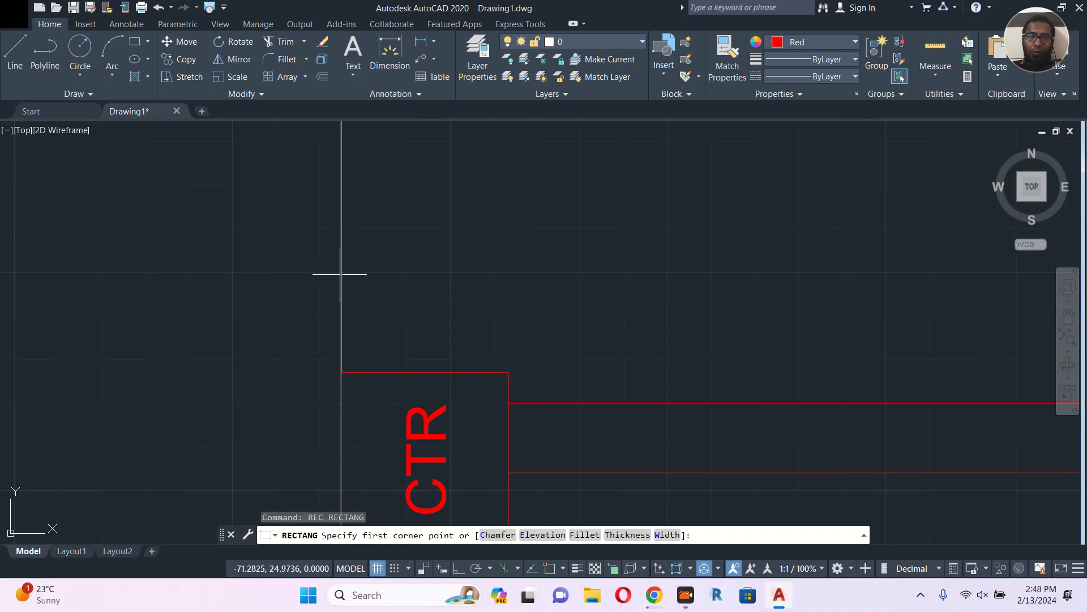
pyautogui.click(343, 275)
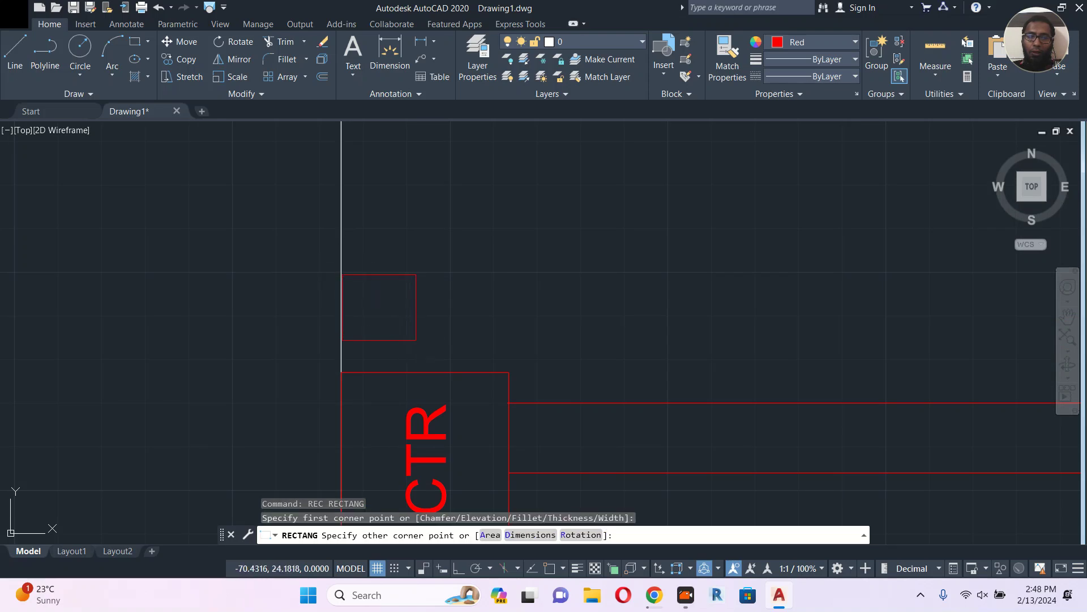
pyautogui.click(418, 340)
pyautogui.press('Escape')
# Stretch the small rectangle's two right corners to the midpoint of its right side, forming a triangle that points into the room
pyautogui.click(418, 340)
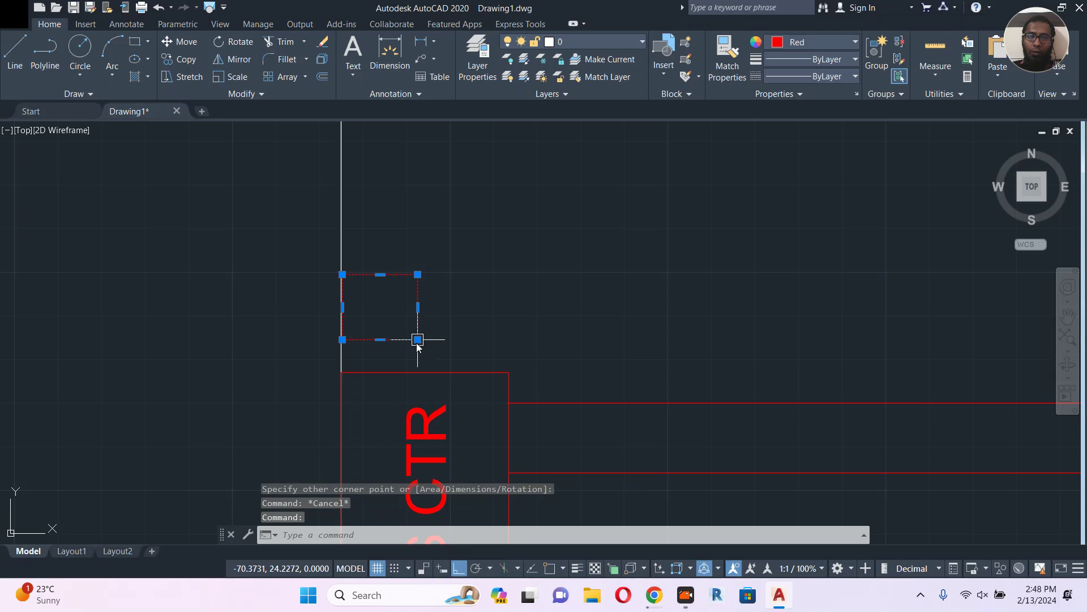
pyautogui.click(418, 340)
pyautogui.click(418, 307)
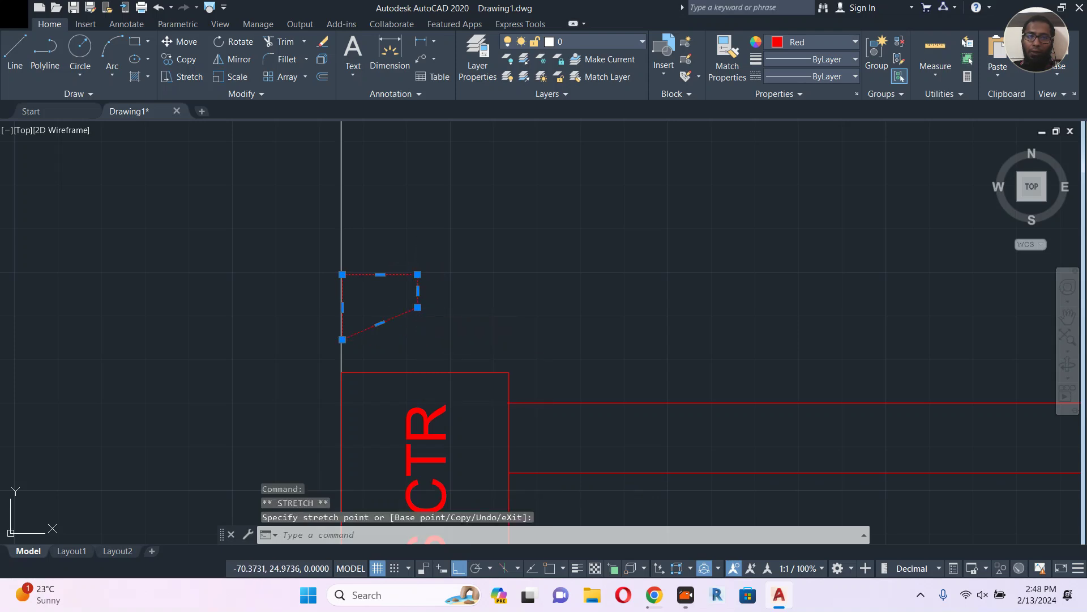
pyautogui.click(417, 274)
pyautogui.click(418, 307)
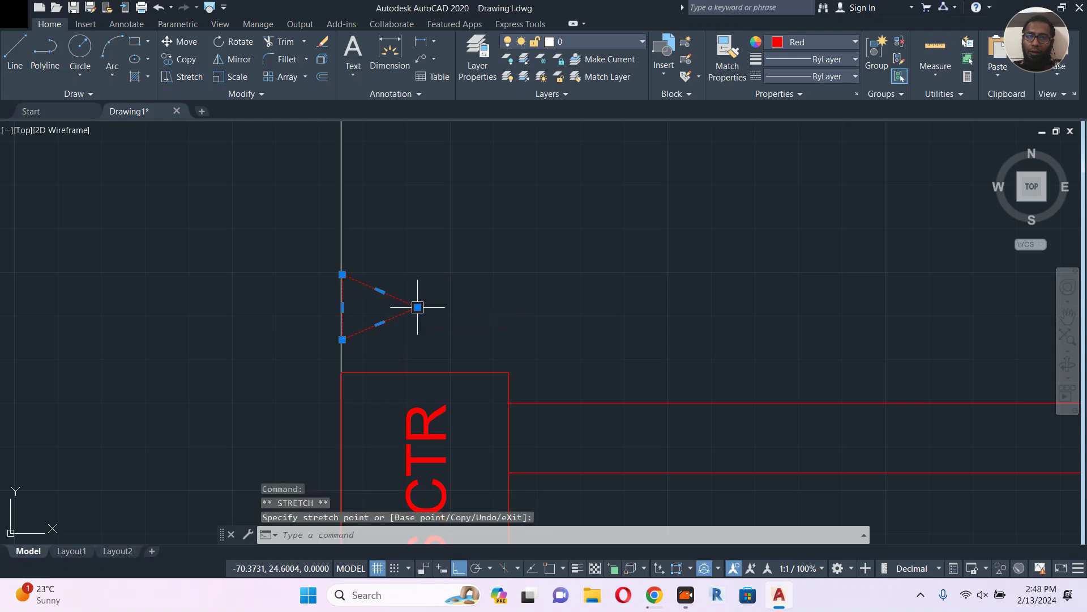
pyautogui.press('Escape')
# Examine the triangle symbol and the wiring from the ACCESS CTR controller to both rooms' door devices and the gate barrier
pyautogui.scroll(-5, 433, 304)
pyautogui.moveTo(549, 348); pyautogui.dragTo(472, 348, button='middle')
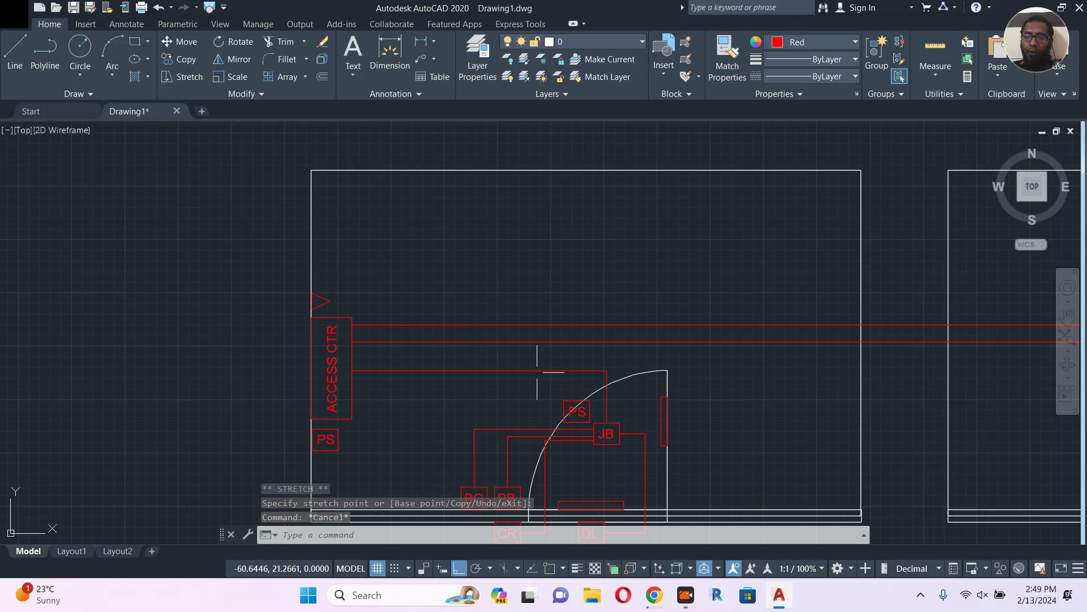
pyautogui.moveTo(606, 379); pyautogui.dragTo(561, 334, button='middle')
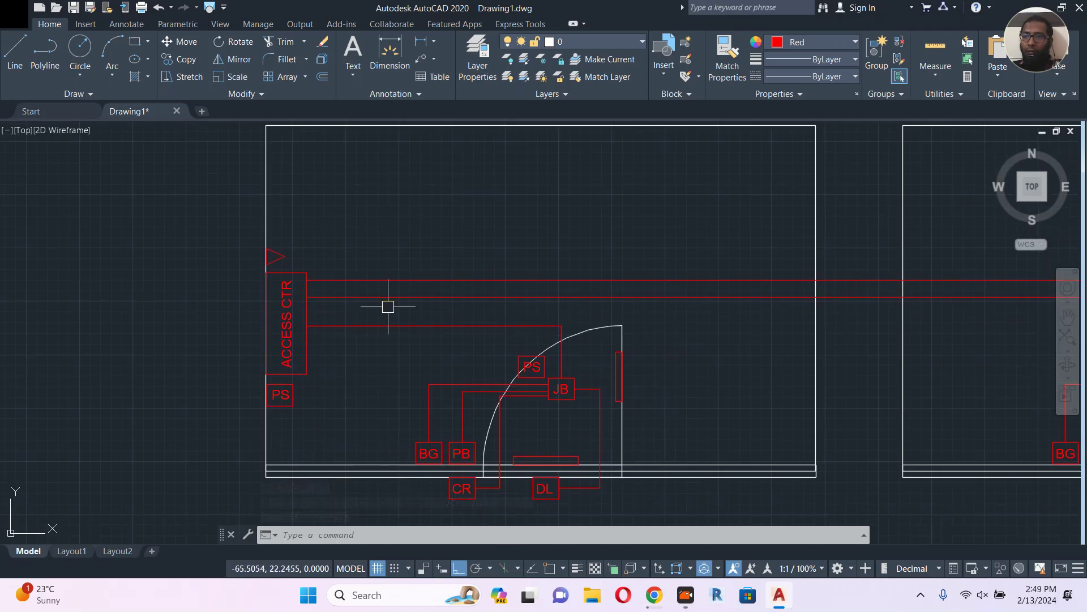
pyautogui.scroll(-4, 388, 323)
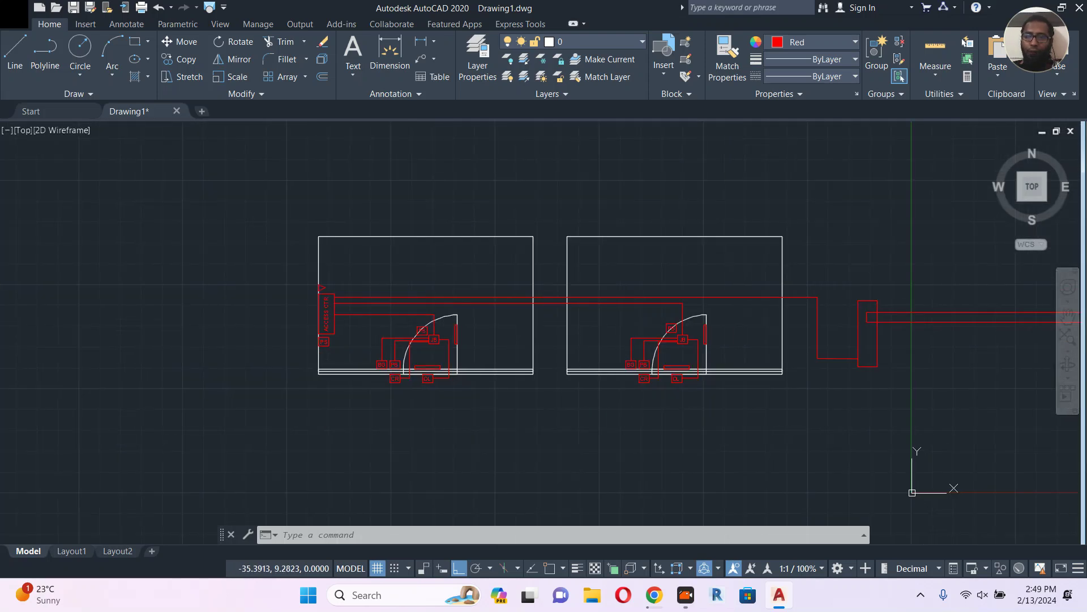
pyautogui.scroll(4, 468, 318)
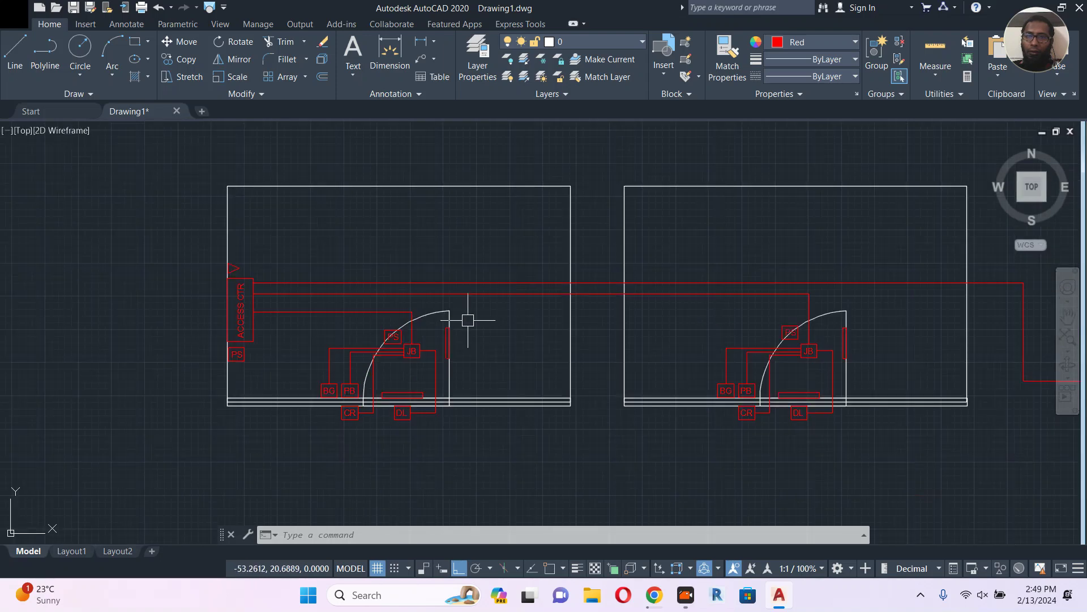
pyautogui.moveTo(267, 259); pyautogui.dragTo(459, 264, button='middle')
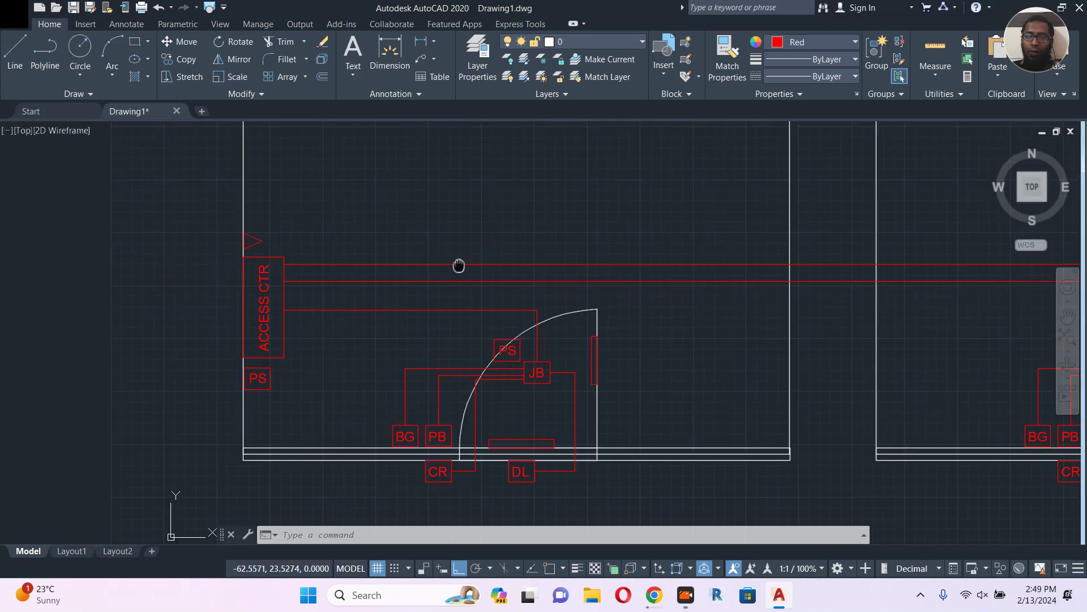
pyautogui.scroll(4, 269, 250)
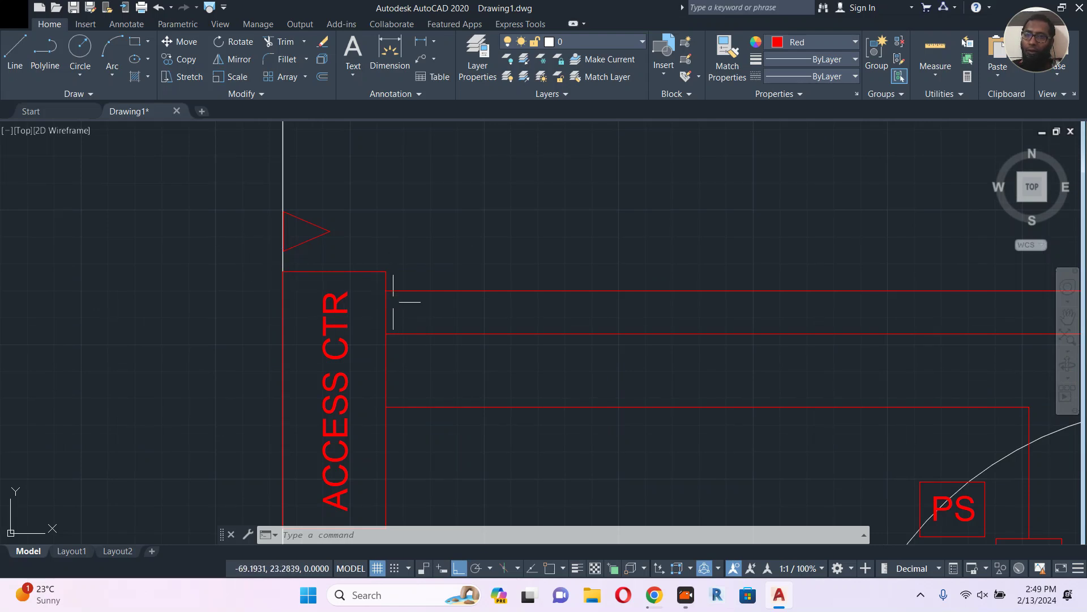
pyautogui.scroll(-4, 387, 298)
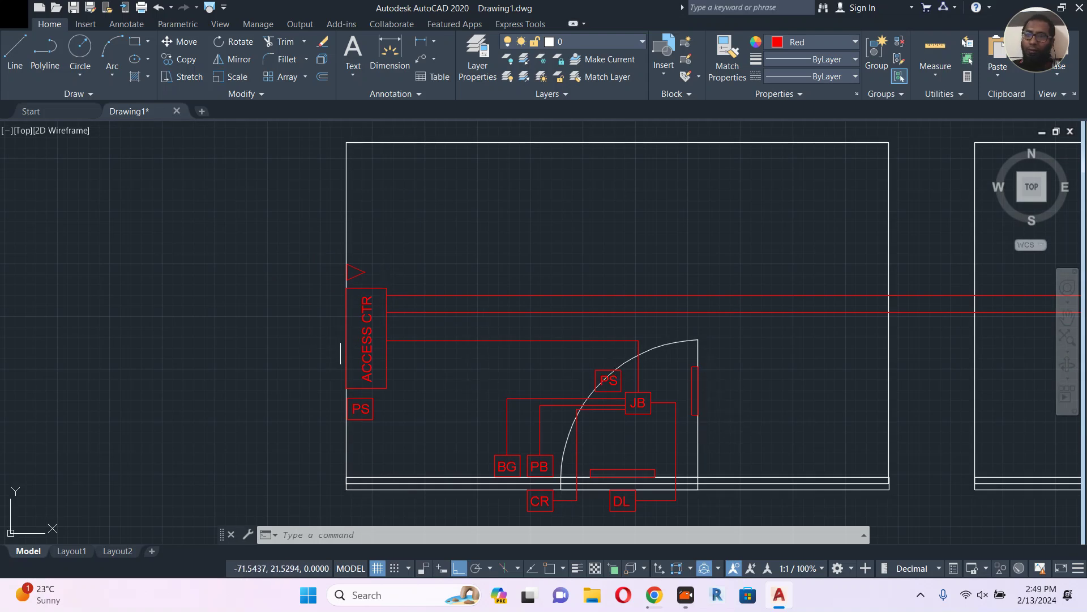
pyautogui.scroll(4, 340, 338)
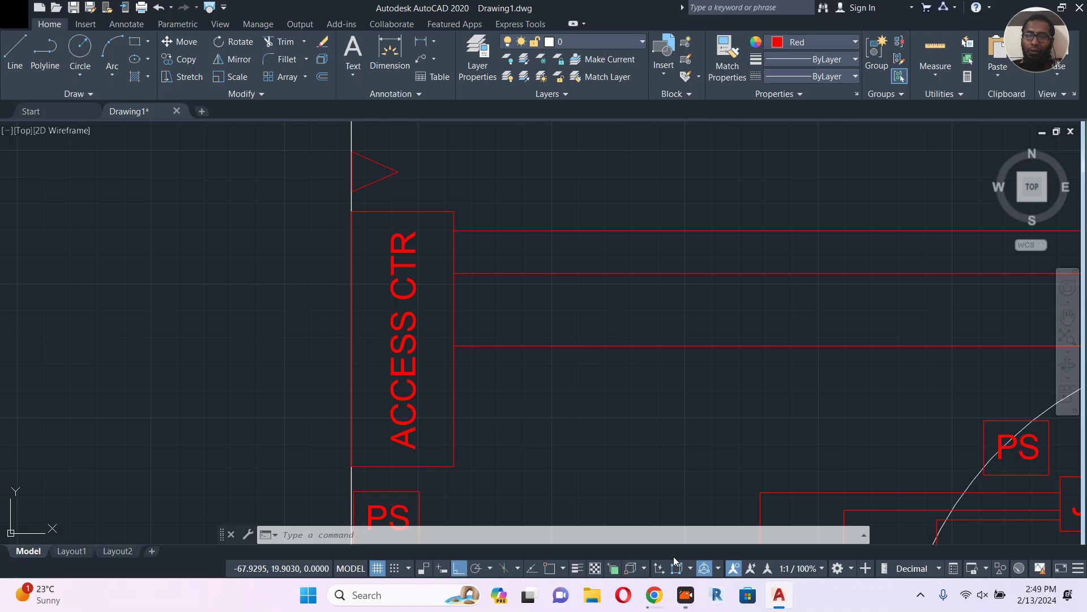
pyautogui.moveTo(754, 286); pyautogui.dragTo(554, 250, button='middle')
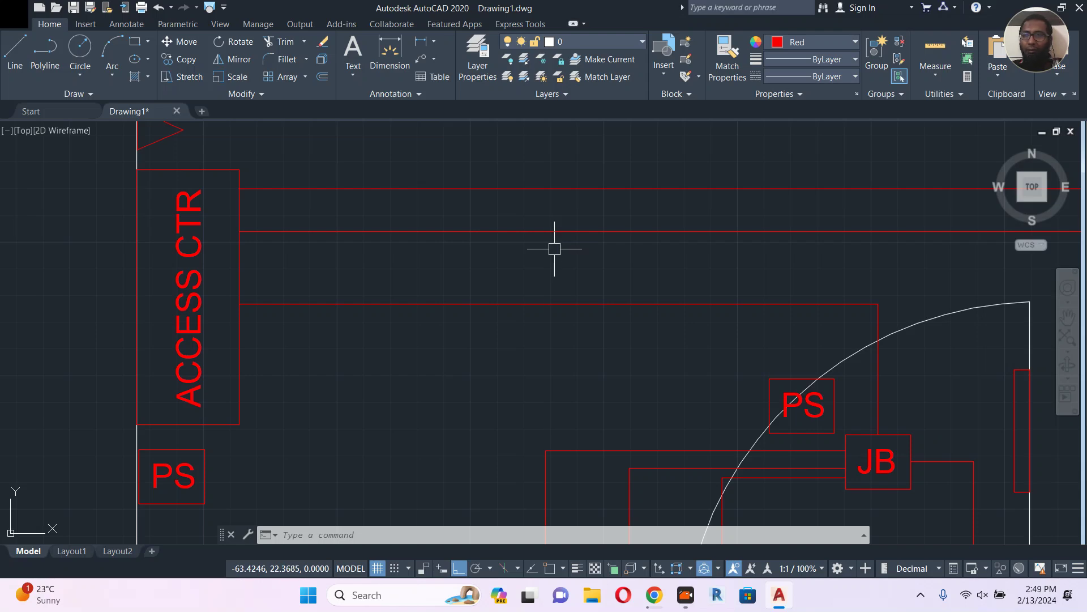
pyautogui.scroll(-6, 502, 250)
pyautogui.moveTo(694, 311); pyautogui.dragTo(423, 338, button='middle')
pyautogui.scroll(-4, 817, 327)
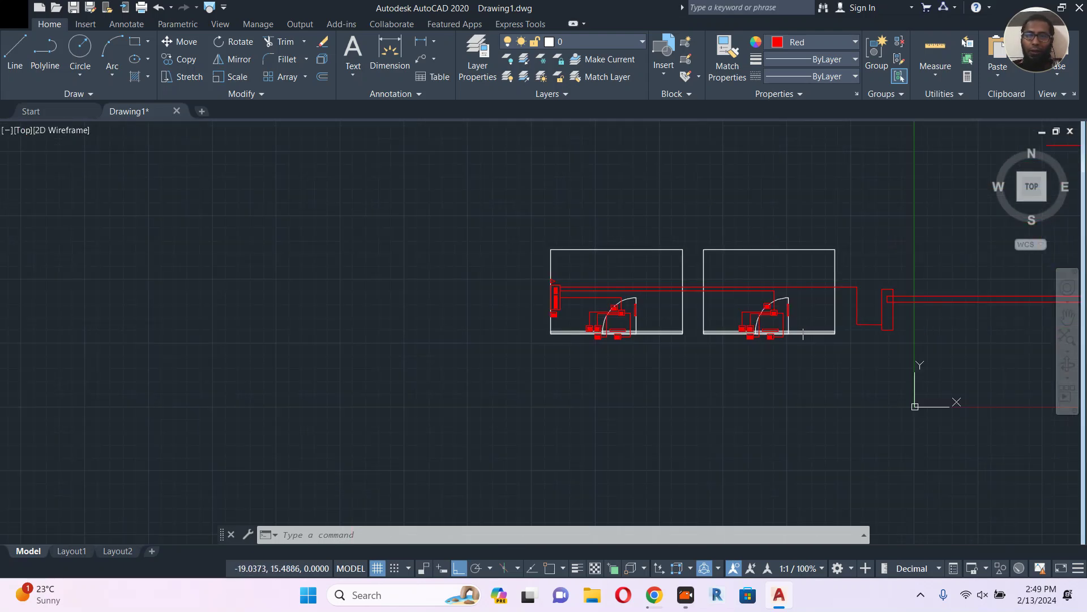
pyautogui.moveTo(816, 300); pyautogui.dragTo(482, 323, button='middle')
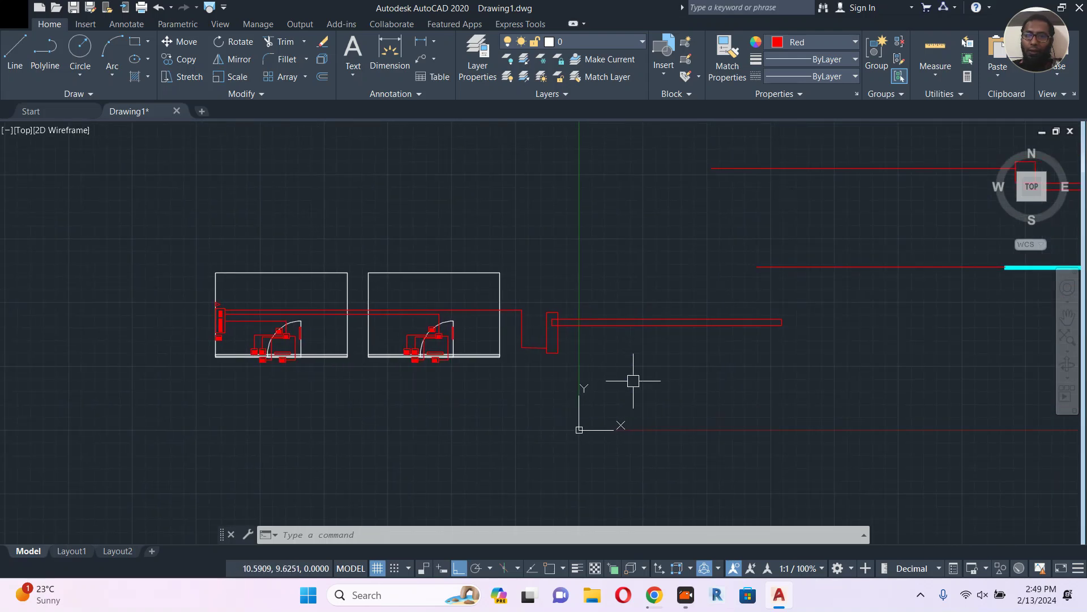
pyautogui.scroll(8, 399, 355)
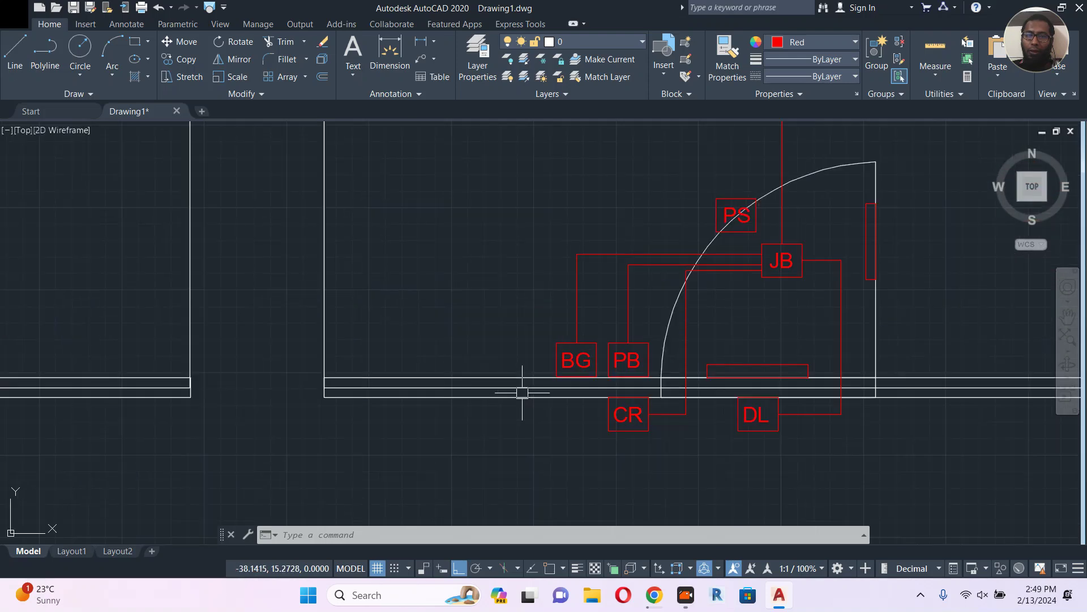
pyautogui.scroll(-4, 821, 289)
pyautogui.moveTo(869, 296); pyautogui.dragTo(291, 379, button='middle')
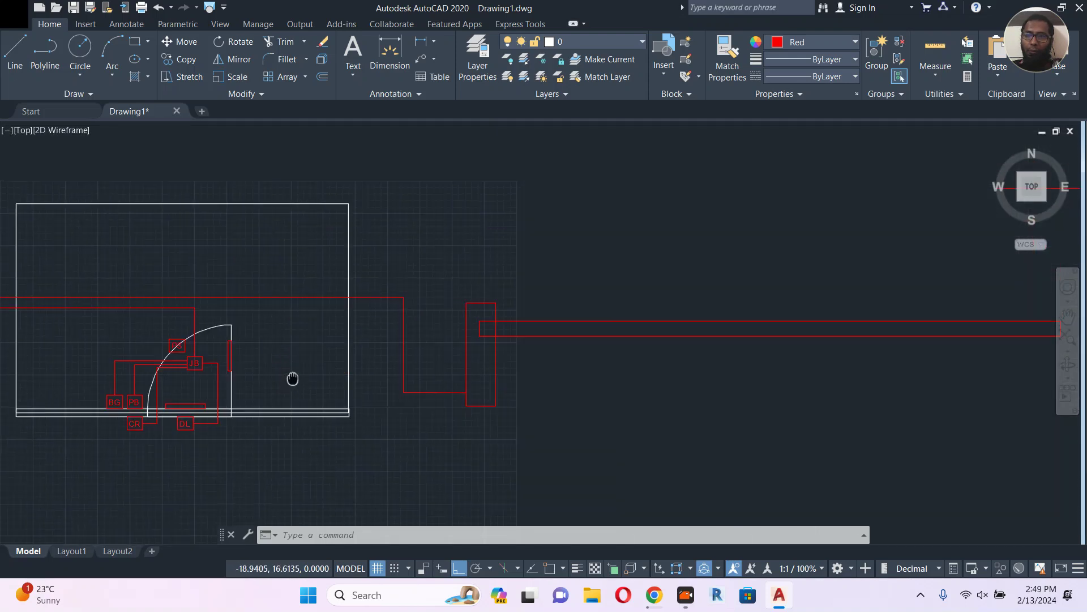
# Switch to Chrome and look further through the barrier gate image results for a layout showing the gate's access control devices
pyautogui.click(660, 605)
pyautogui.scroll(-15, 573, 272)
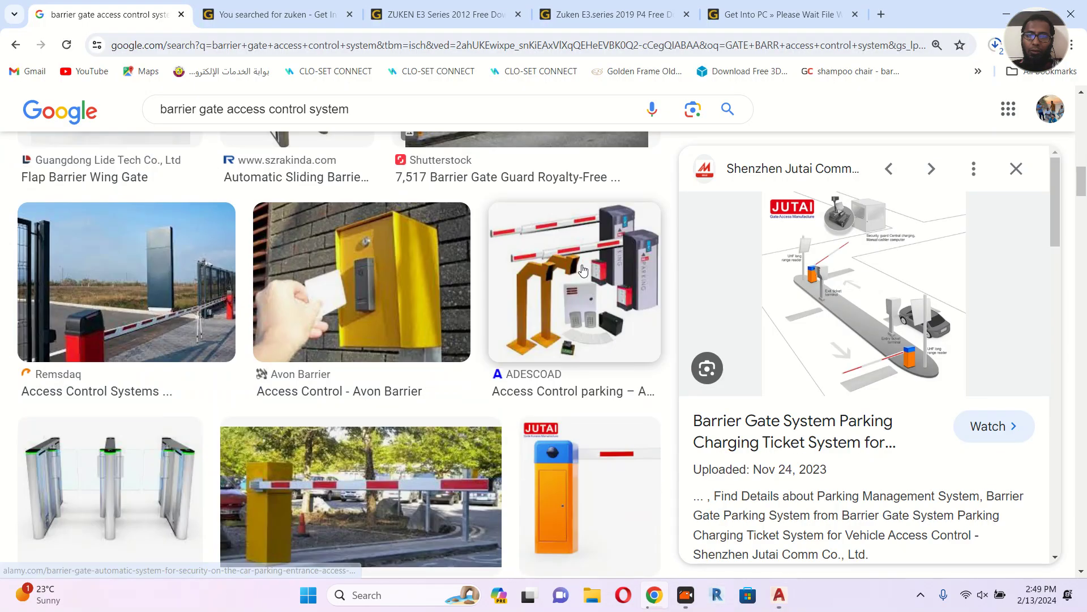
pyautogui.scroll(-9, 584, 270)
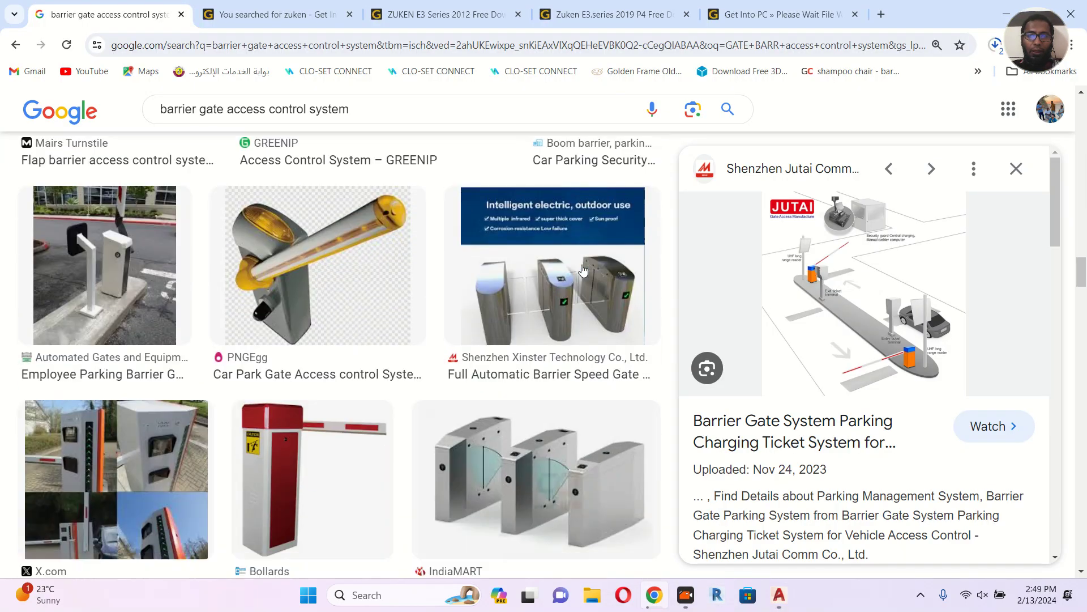
pyautogui.scroll(-8, 583, 271)
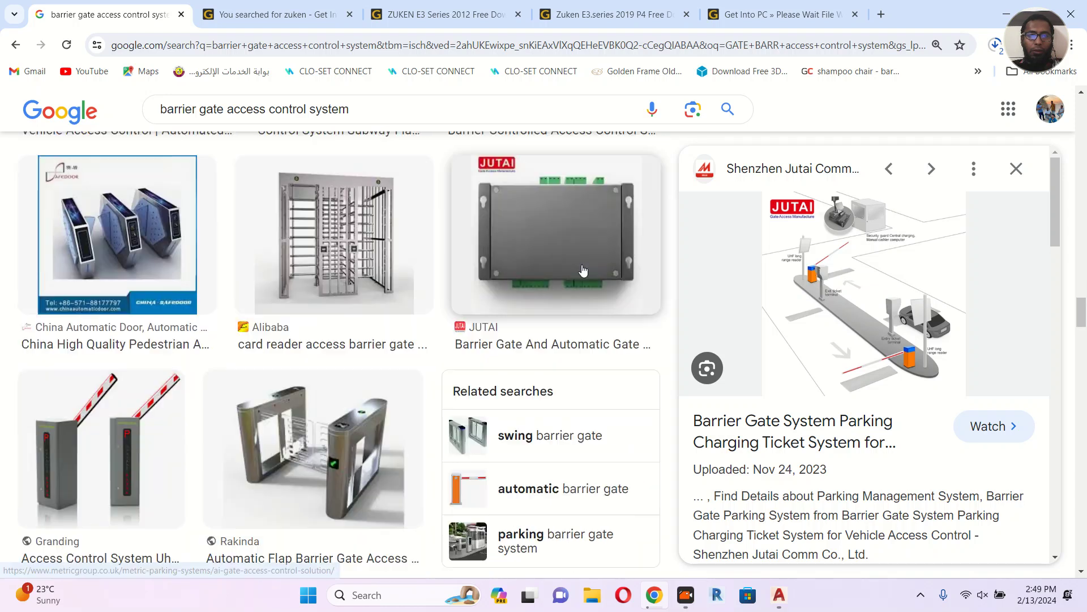
pyautogui.scroll(-6, 583, 270)
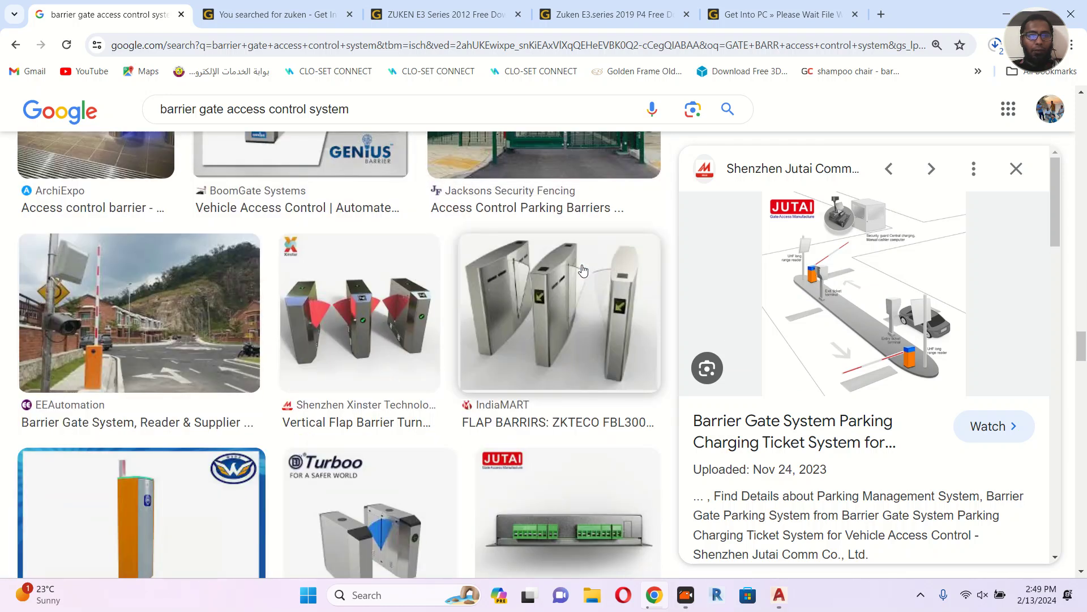
pyautogui.scroll(-6, 583, 270)
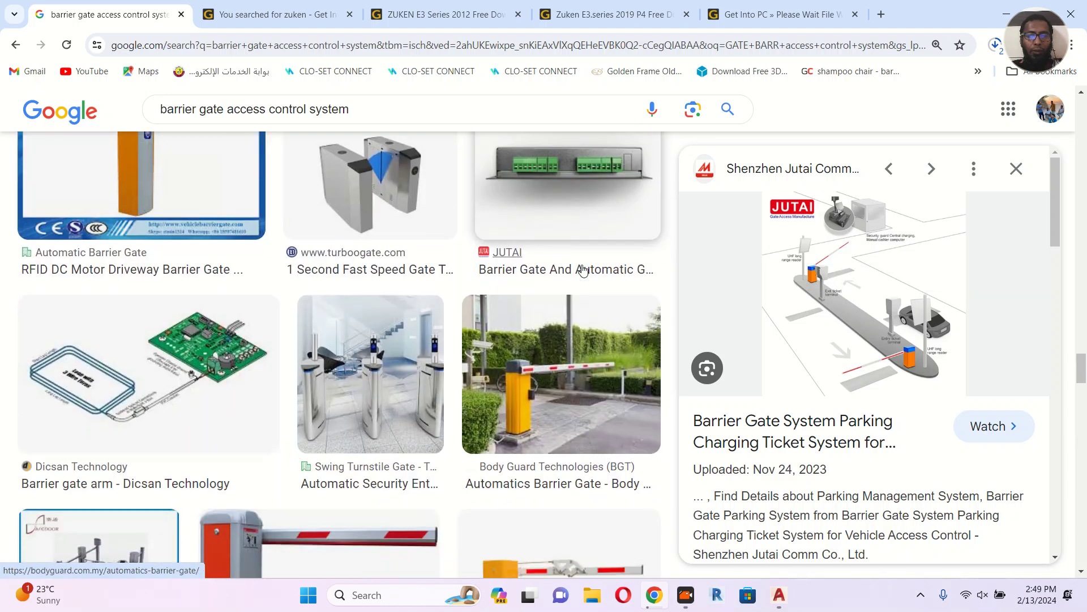
pyautogui.scroll(-7, 583, 270)
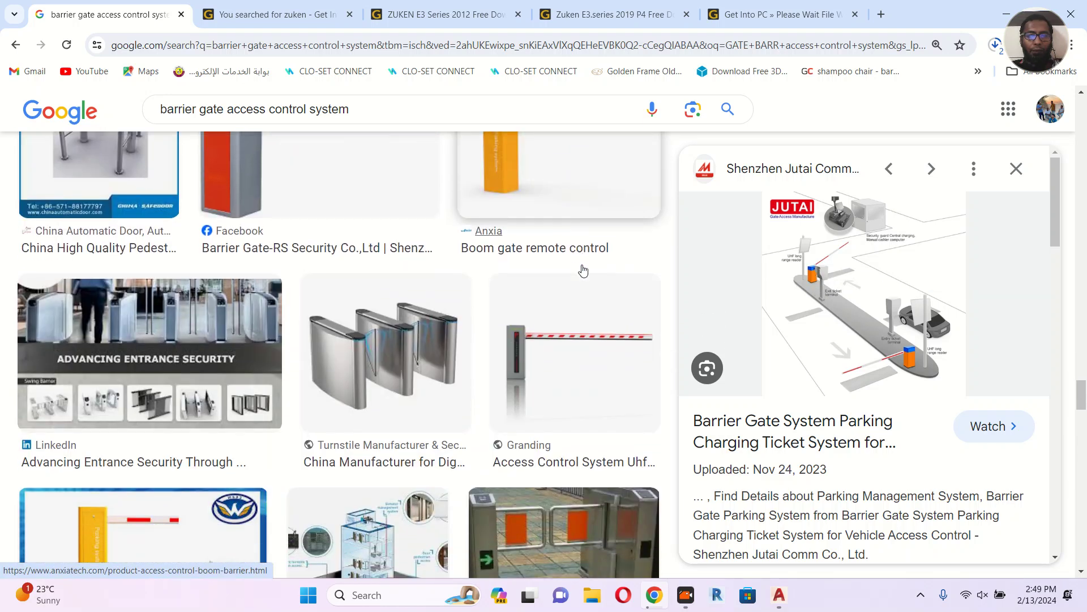
pyautogui.scroll(-5, 583, 270)
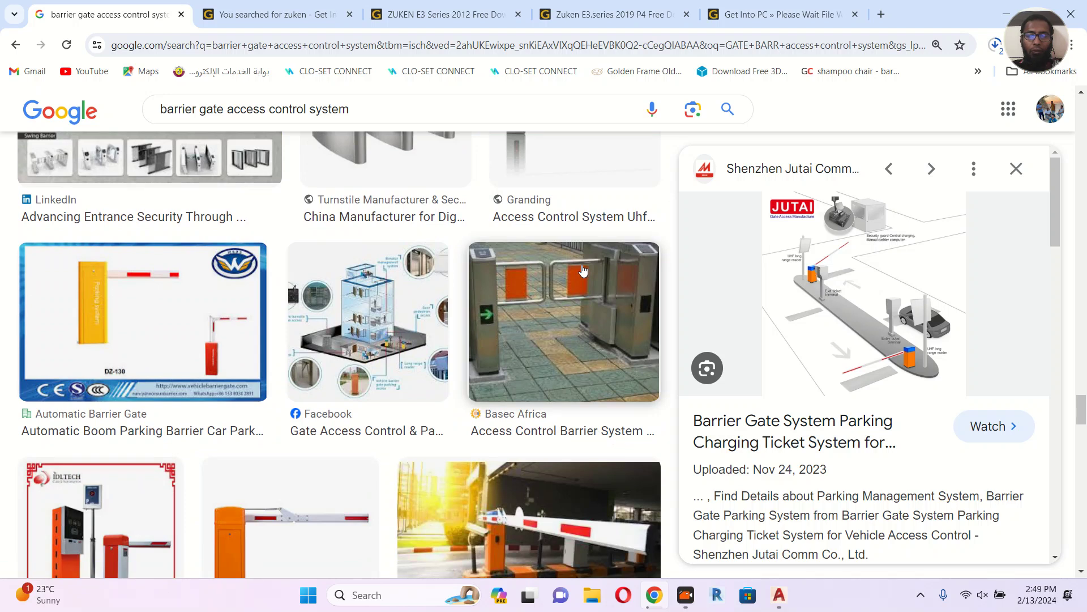
pyautogui.scroll(-5, 583, 270)
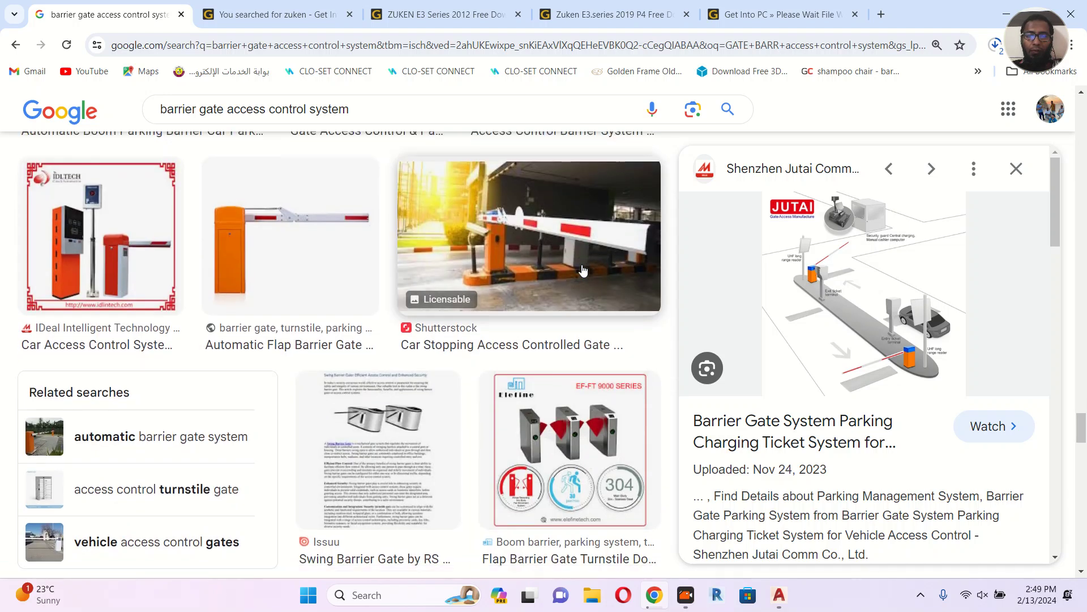
pyautogui.scroll(-4, 583, 270)
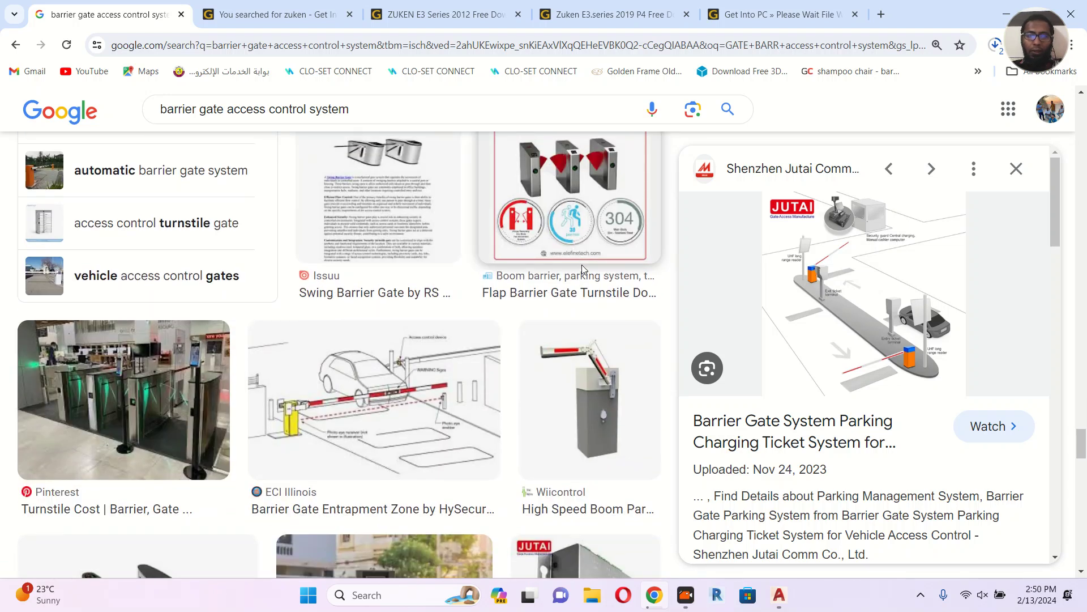
# View the Barrier Gate Entrapment Zone image and look through further barrier gate results for access control device layouts
pyautogui.click(443, 444)
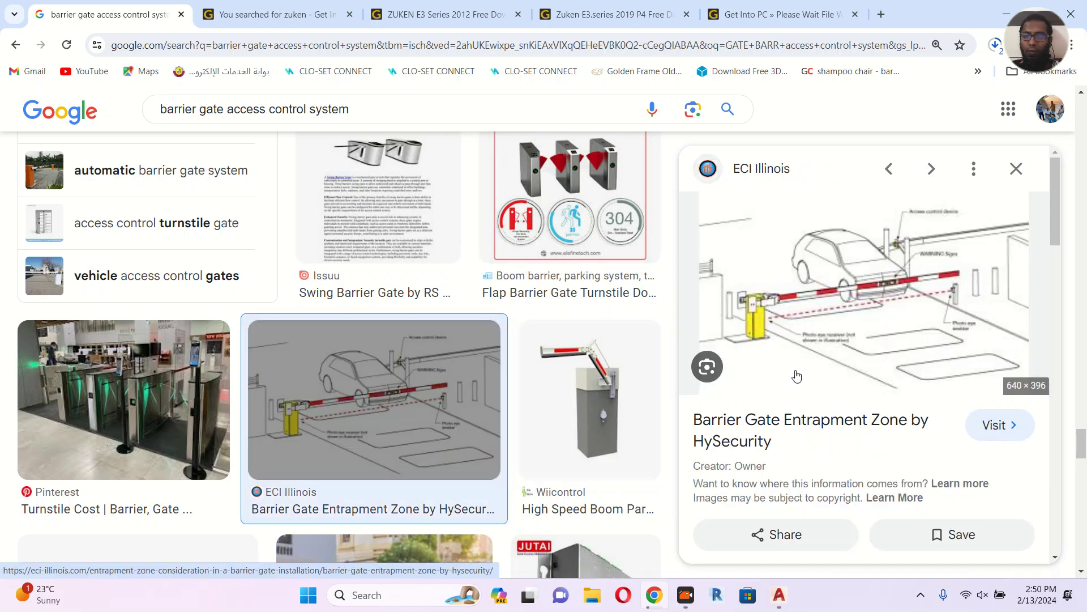
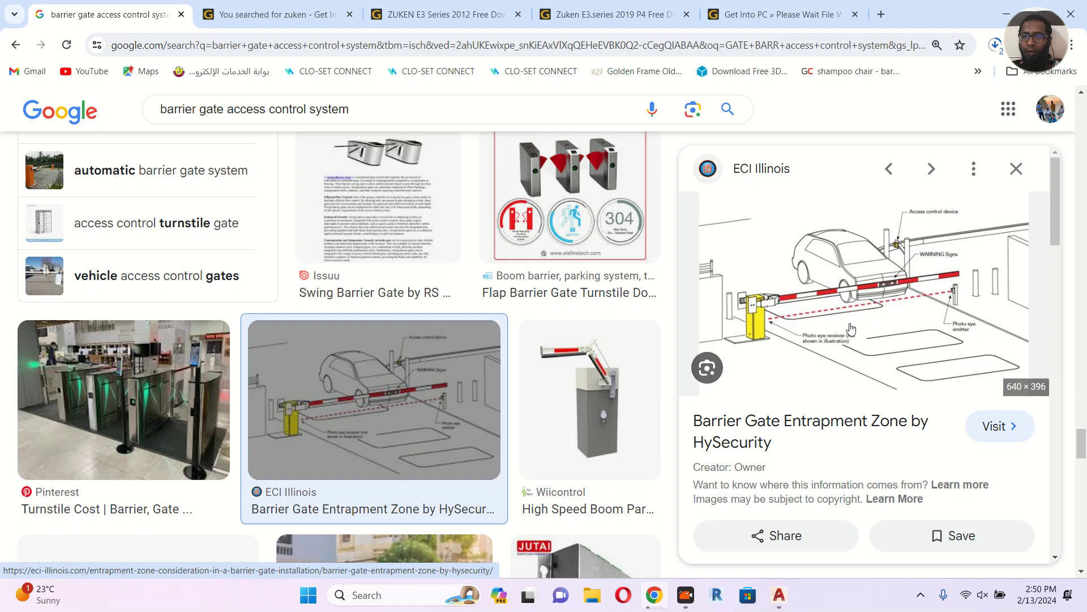
pyautogui.scroll(-5, 410, 293)
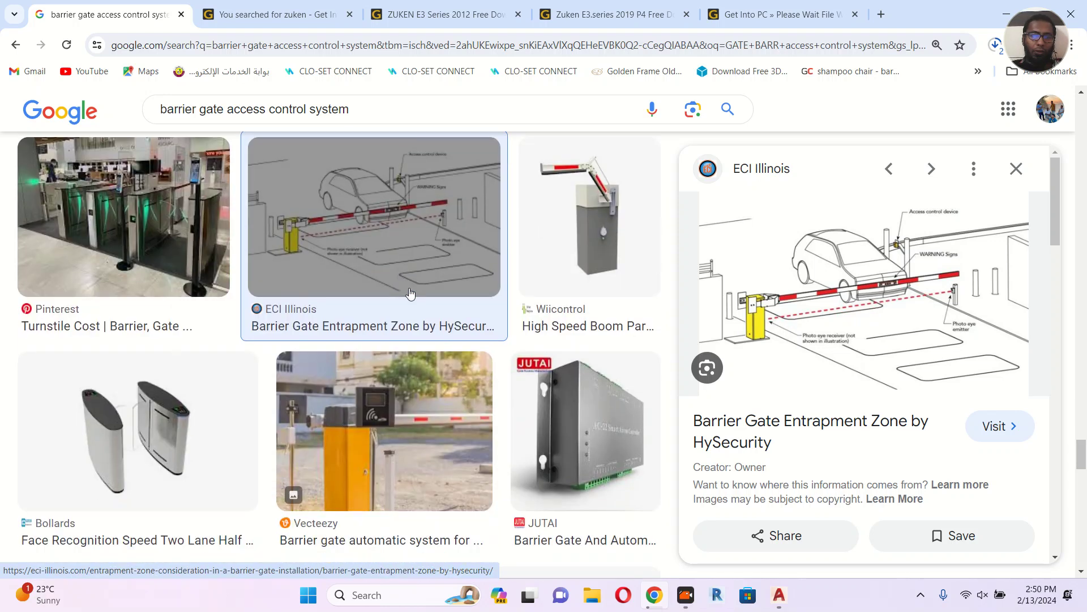
pyautogui.scroll(-5, 410, 293)
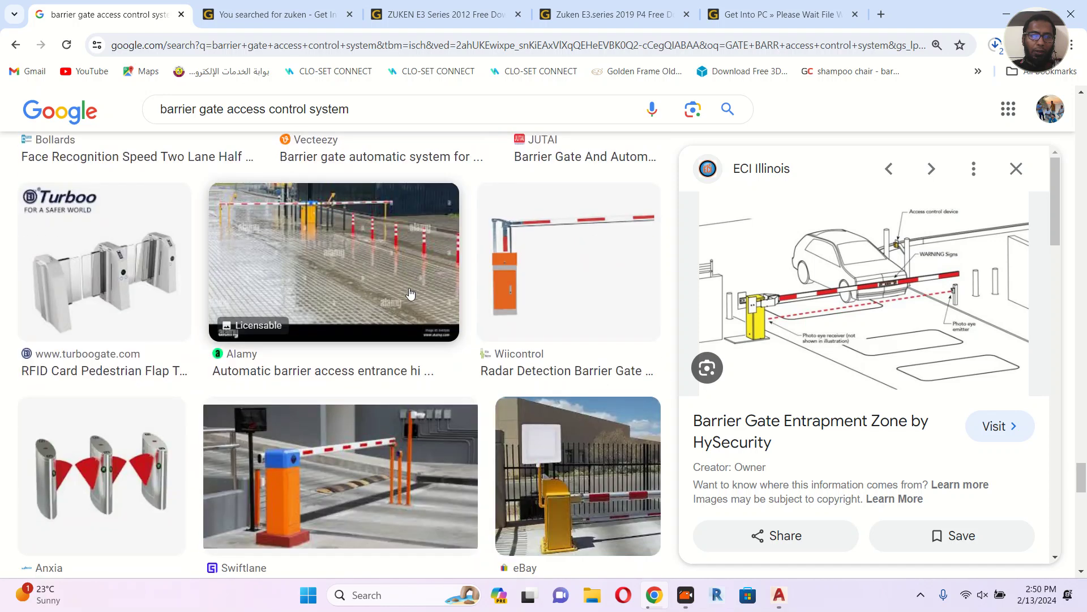
pyautogui.scroll(-4, 410, 294)
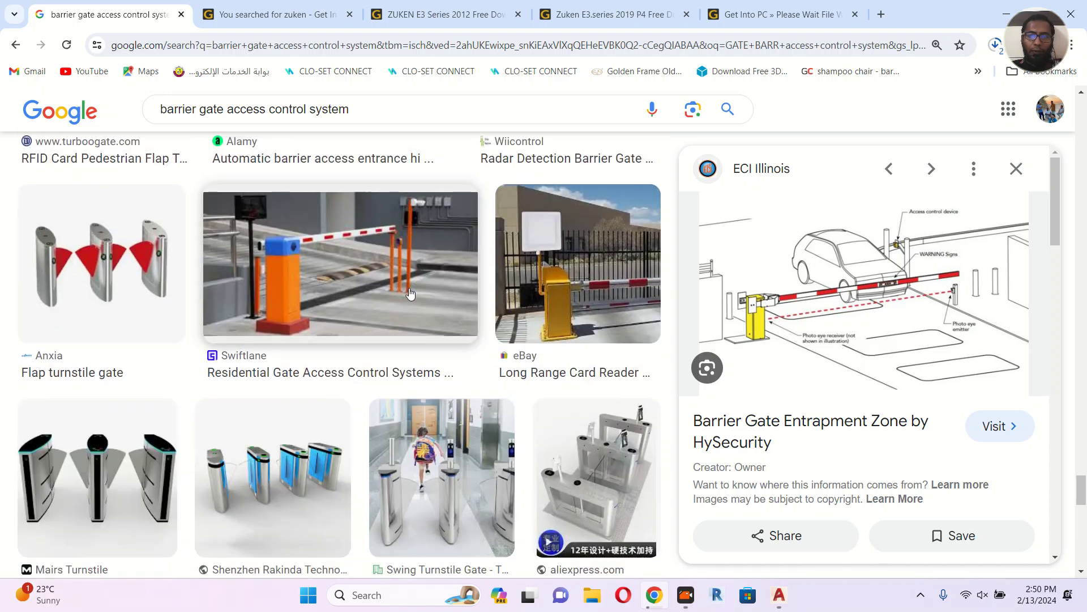
pyautogui.scroll(-5, 411, 293)
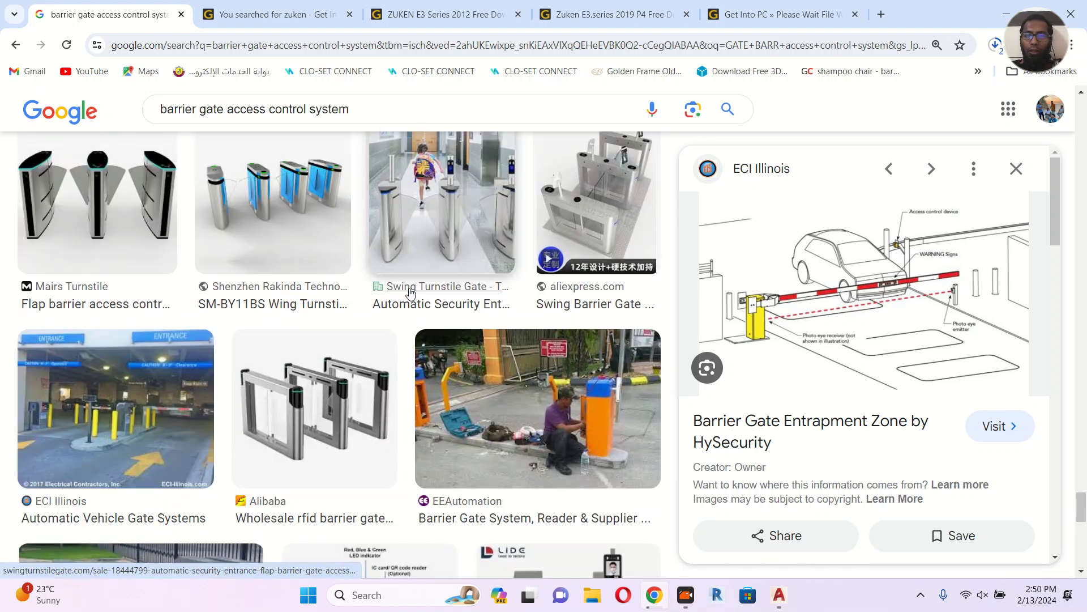
pyautogui.scroll(-3, 411, 294)
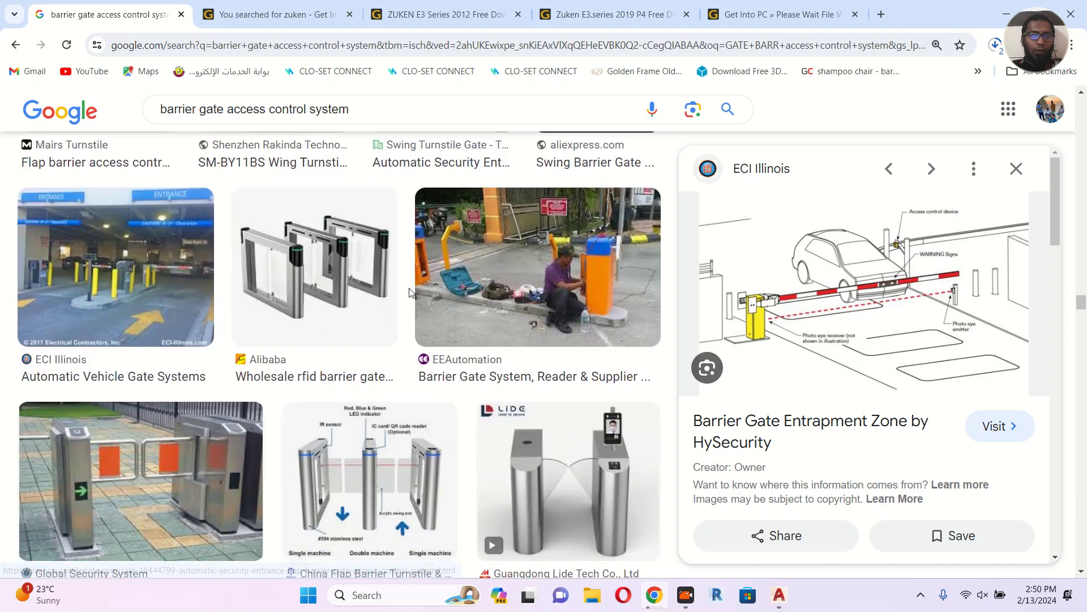
pyautogui.scroll(-3, 411, 292)
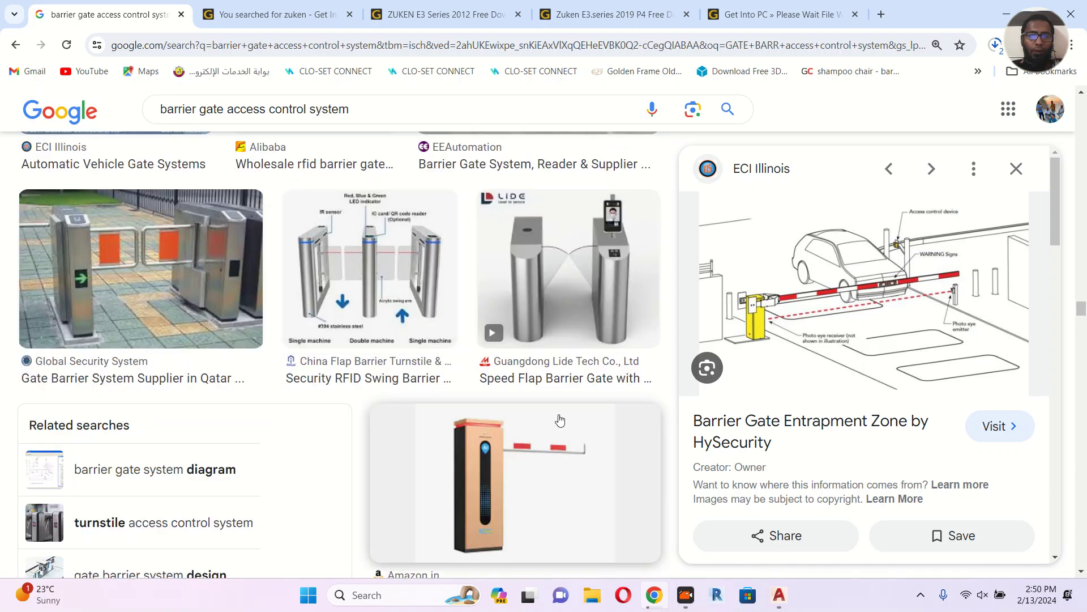
pyautogui.scroll(-3, 554, 414)
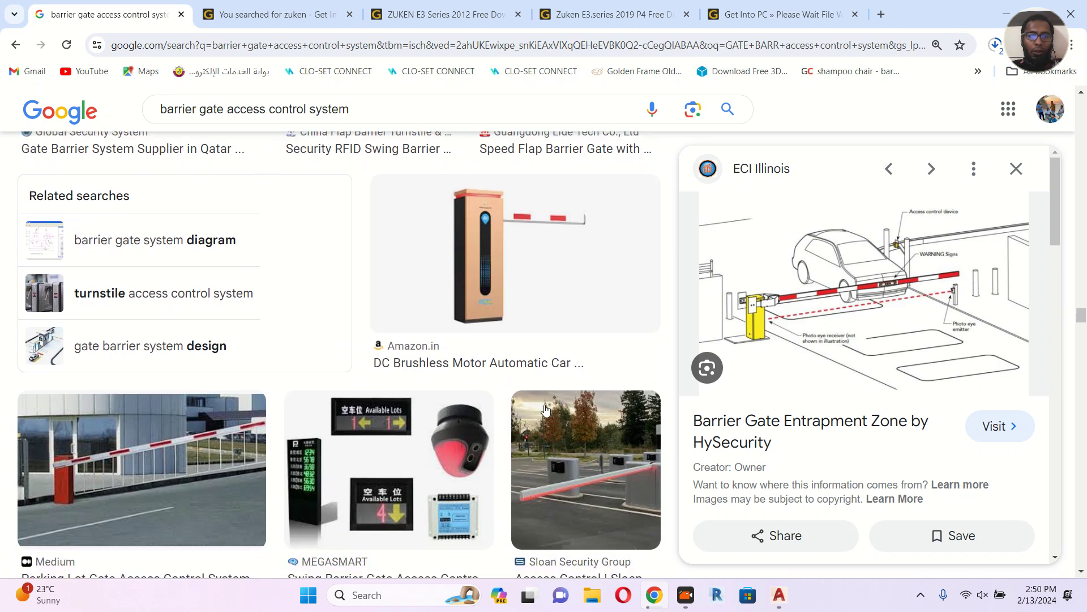
pyautogui.scroll(-3, 546, 405)
pyautogui.scroll(-6, 545, 408)
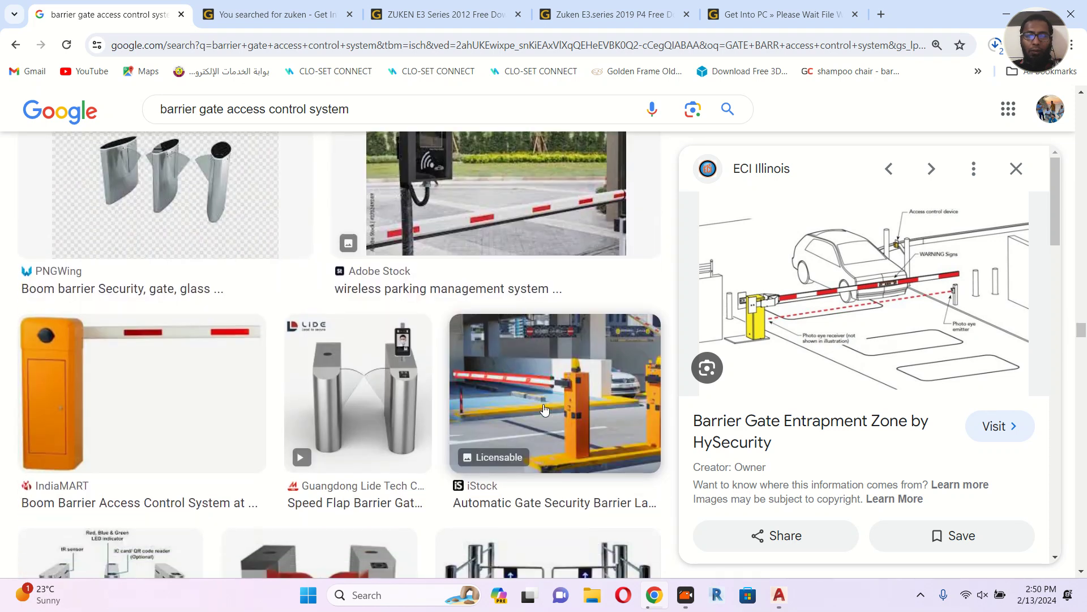
pyautogui.scroll(-2, 545, 408)
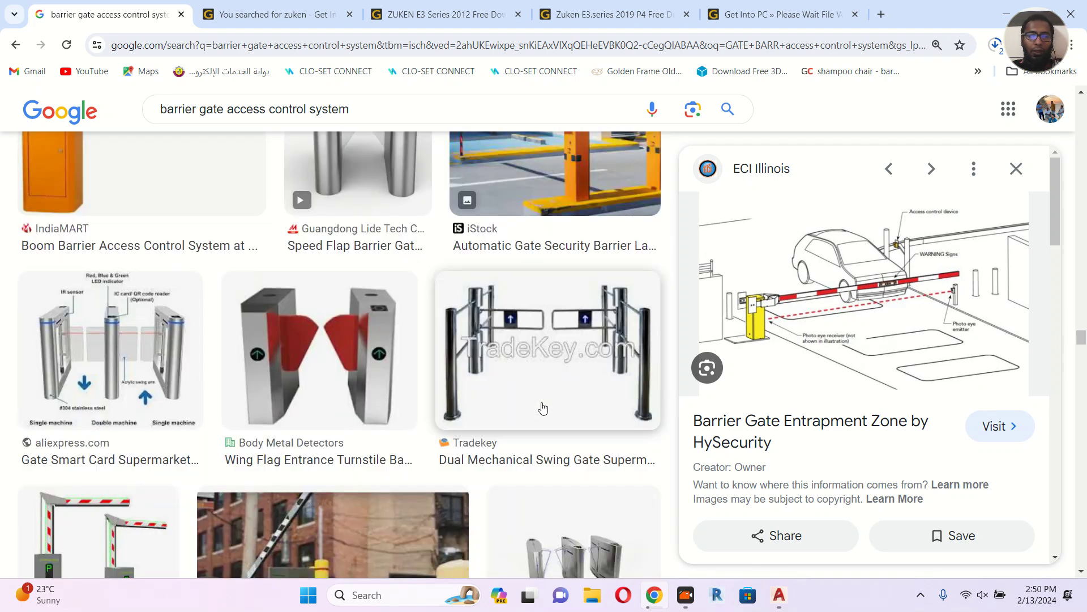
pyautogui.scroll(-2, 543, 407)
pyautogui.scroll(-4, 542, 407)
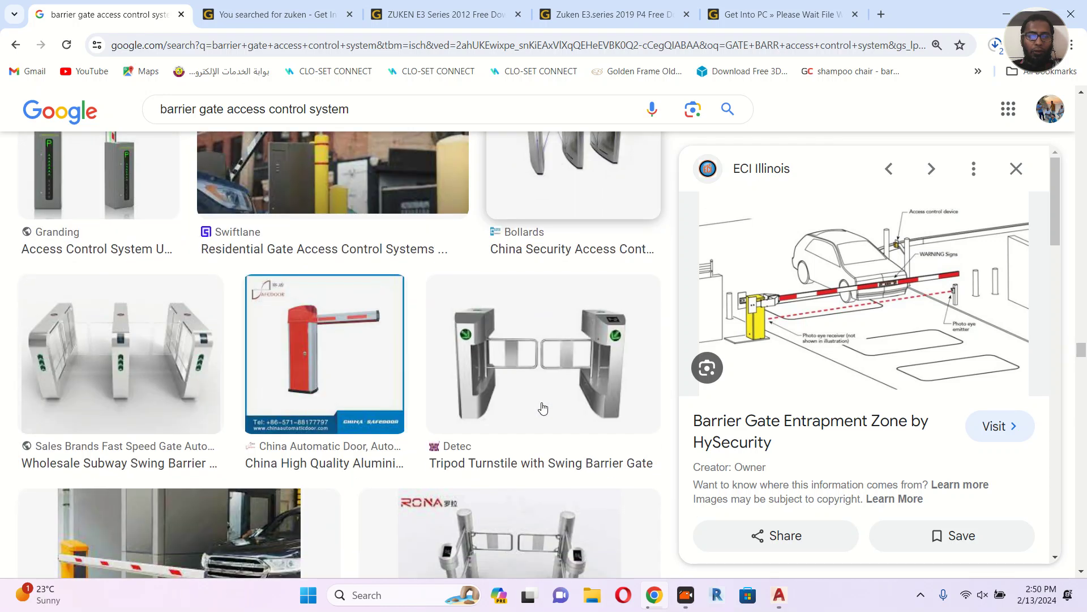
# Switch back to AutoCAD and copy the PS box beneath ACCESS CTR straight down by about 1.34 units
pyautogui.click(1006, 15)
pyautogui.moveTo(470, 372)
pyautogui.mouseDown(button='middle')
pyautogui.moveTo(860, 327)
pyautogui.moveTo(1073, 323)
pyautogui.mouseUp(button='middle')
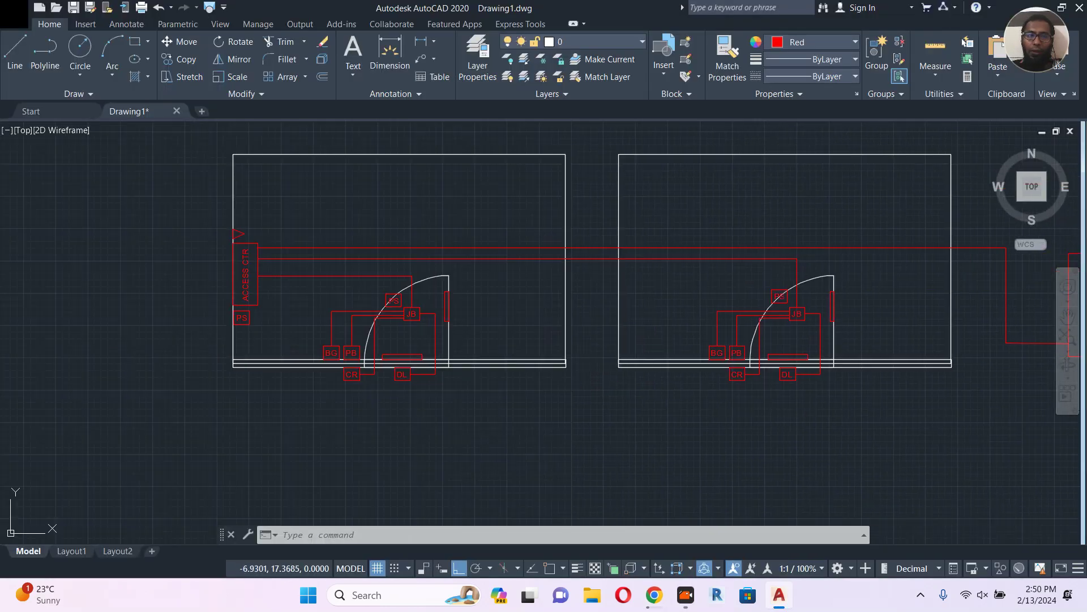
pyautogui.scroll(4, 267, 253)
pyautogui.moveTo(266, 253); pyautogui.dragTo(471, 228, button='middle')
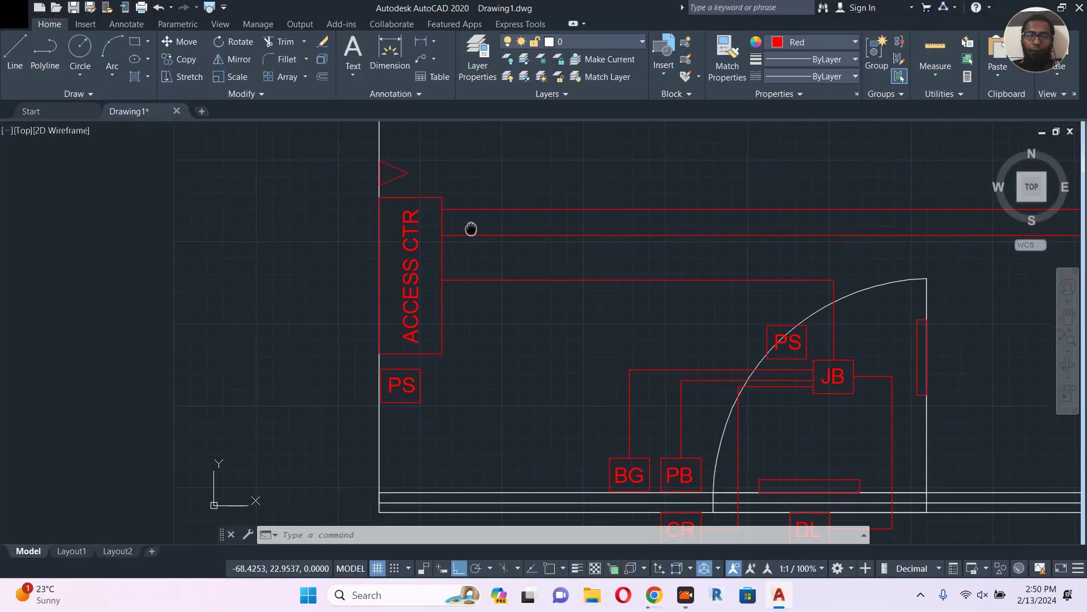
pyautogui.scroll(2, 385, 460)
pyautogui.click(466, 342)
pyautogui.click(393, 392)
pyautogui.moveTo(456, 401); pyautogui.dragTo(444, 365, button='middle')
pyautogui.write('c')
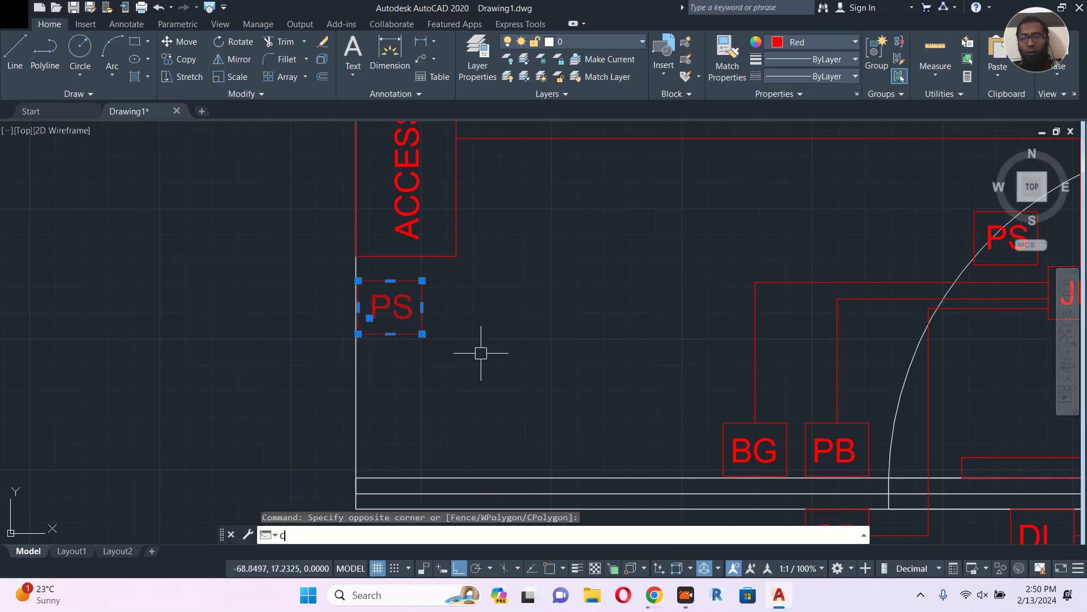
pyautogui.write('o')
pyautogui.press('Return')
pyautogui.click(493, 306)
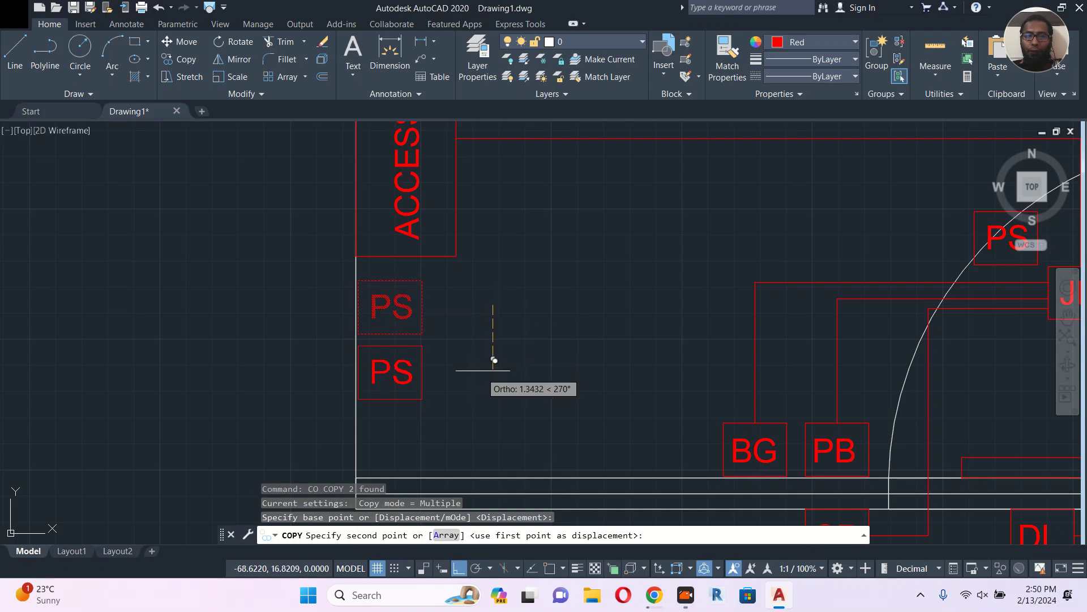
pyautogui.click(485, 371)
pyautogui.press('Escape')
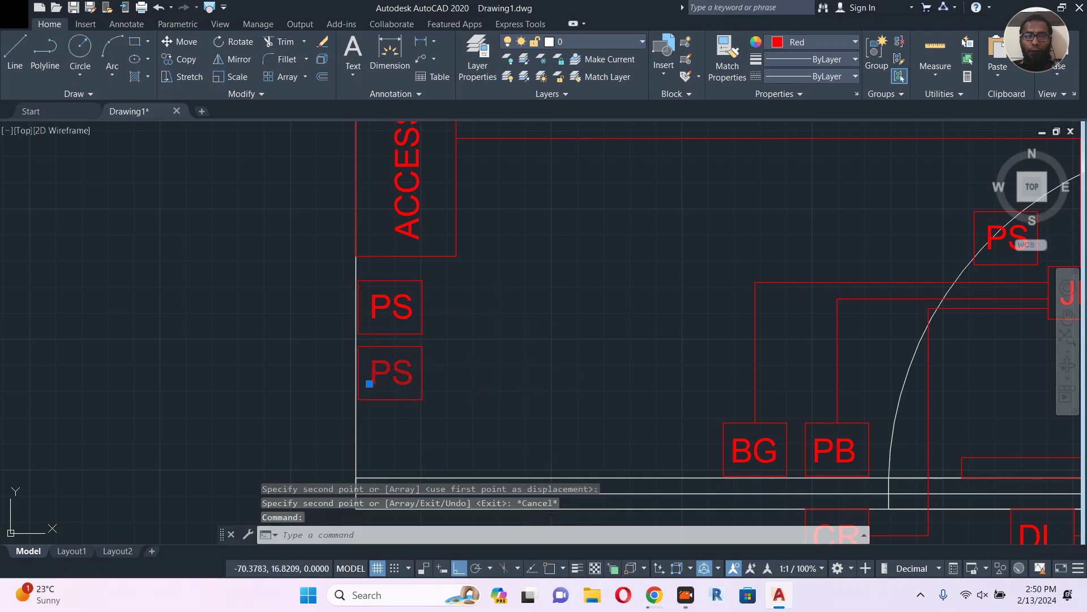
# Change the label in the copied box below the ACCESS CTR controller's PS box to CR
pyautogui.doubleClick(399, 378)
pyautogui.write('CR')
pyautogui.click(487, 357)
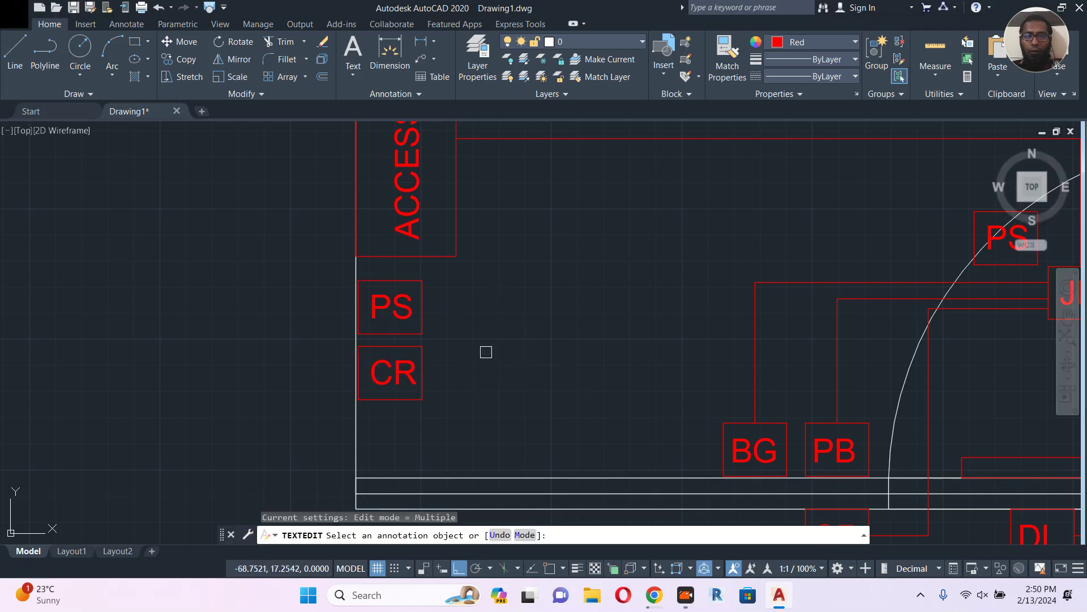
pyautogui.press('Escape')
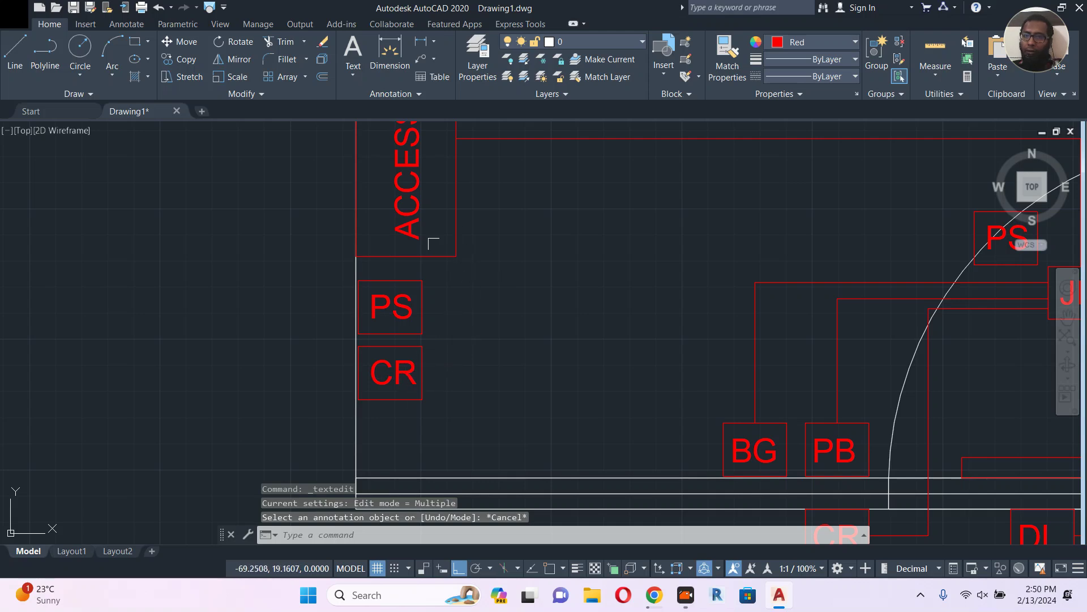
# Examine the wiring from the ACCESS CTR controller through both rooms' door devices to the gate barrier
pyautogui.moveTo(423, 240)
pyautogui.mouseDown(button='middle')
pyautogui.moveTo(404, 256)
pyautogui.moveTo(262, 255)
pyautogui.mouseUp(button='middle')
pyautogui.scroll(-6, 261, 255)
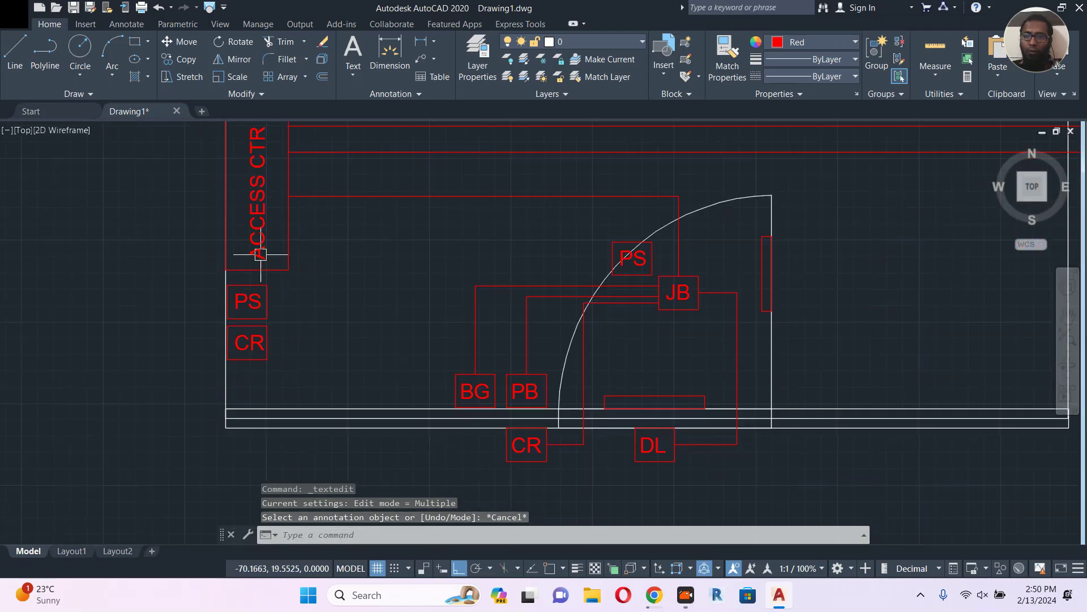
pyautogui.moveTo(845, 262); pyautogui.dragTo(612, 286, button='middle')
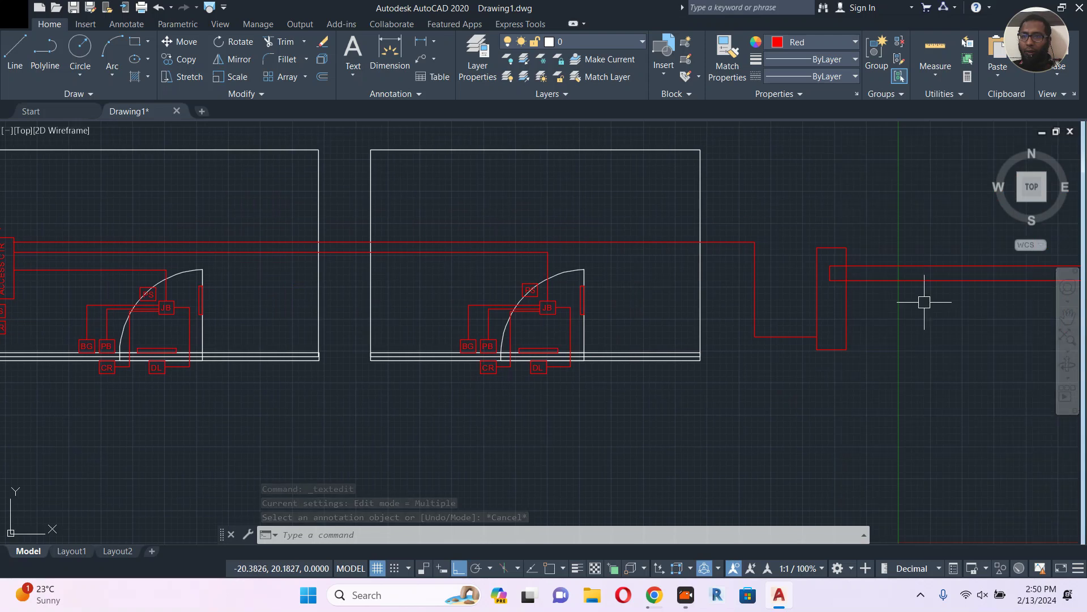
pyautogui.moveTo(738, 287); pyautogui.dragTo(778, 288, button='middle')
pyautogui.moveTo(888, 300)
pyautogui.mouseDown(button='middle')
pyautogui.moveTo(705, 345)
pyautogui.moveTo(689, 359)
pyautogui.mouseUp(button='middle')
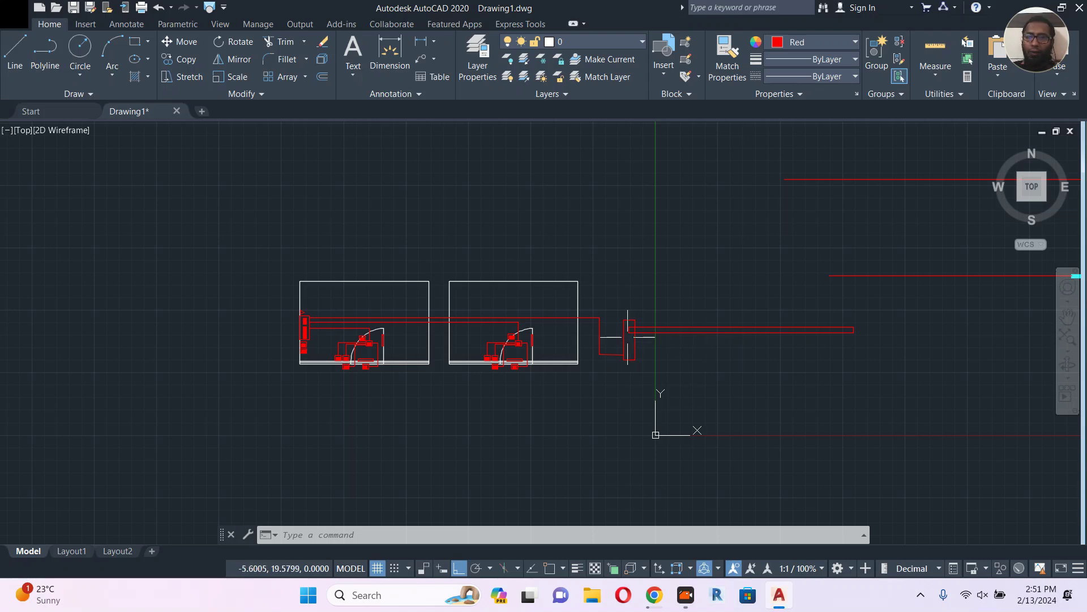
pyautogui.scroll(5, 488, 358)
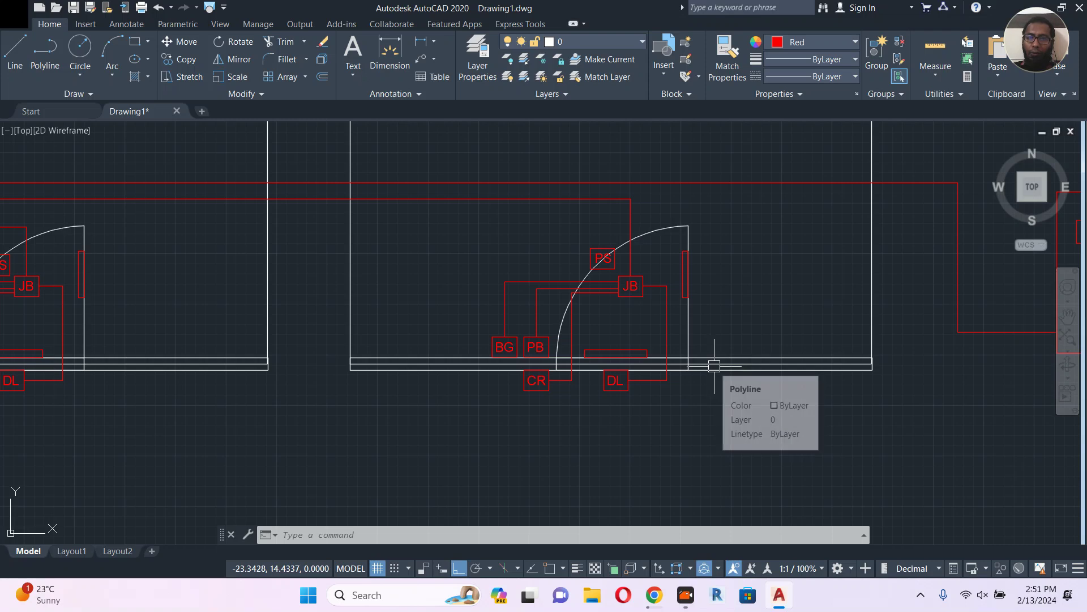
pyautogui.scroll(-2, 715, 363)
pyautogui.scroll(-3, 661, 327)
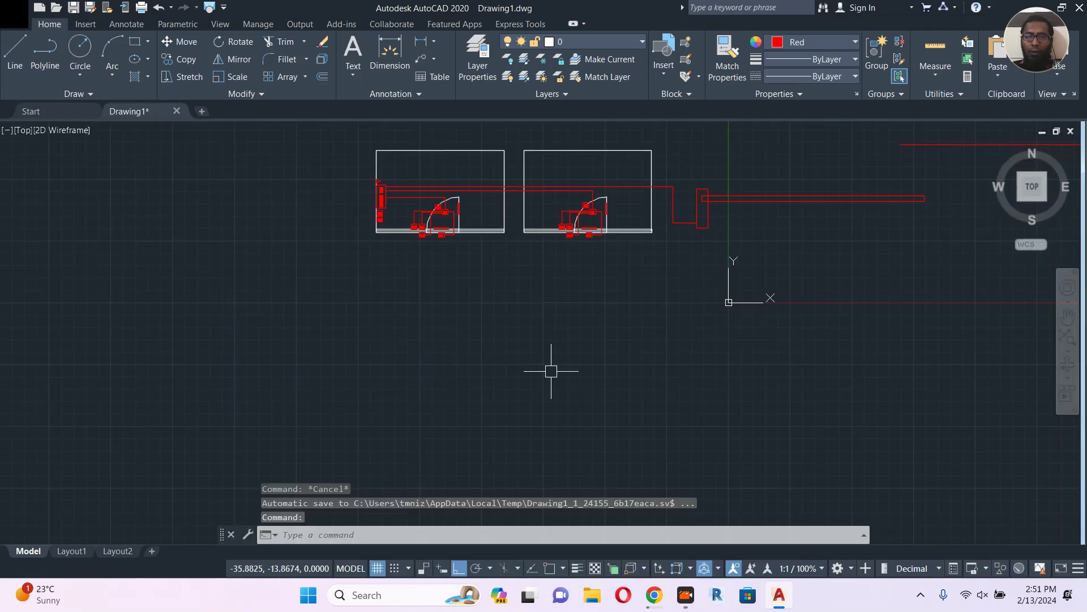
# Draw a tall, narrow rectangle in the empty area below the two rooms
pyautogui.write('rec')
pyautogui.press('Return')
pyautogui.click(549, 310)
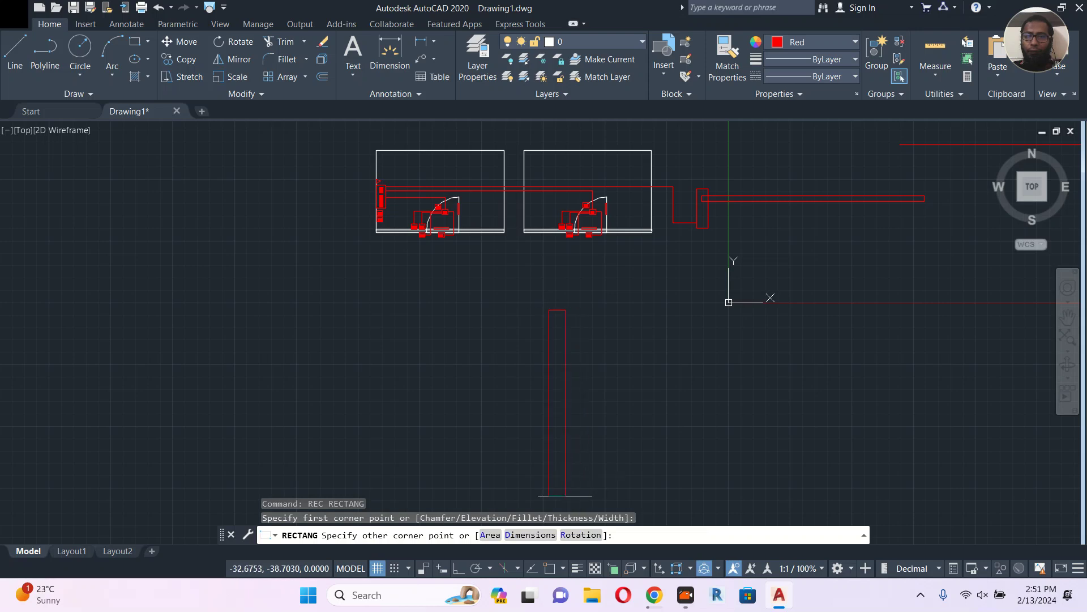
pyautogui.click(561, 511)
pyautogui.press('Escape')
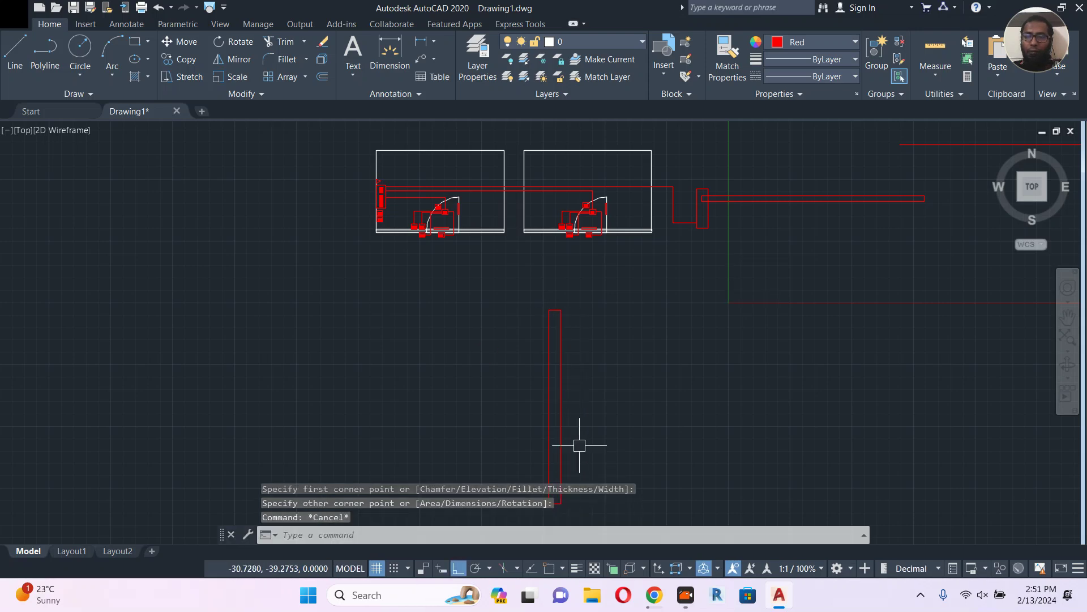
# Draw a small upright rectangle inside the tall narrow rectangle, against its right edge and spanning about half its width
pyautogui.scroll(5, 580, 436)
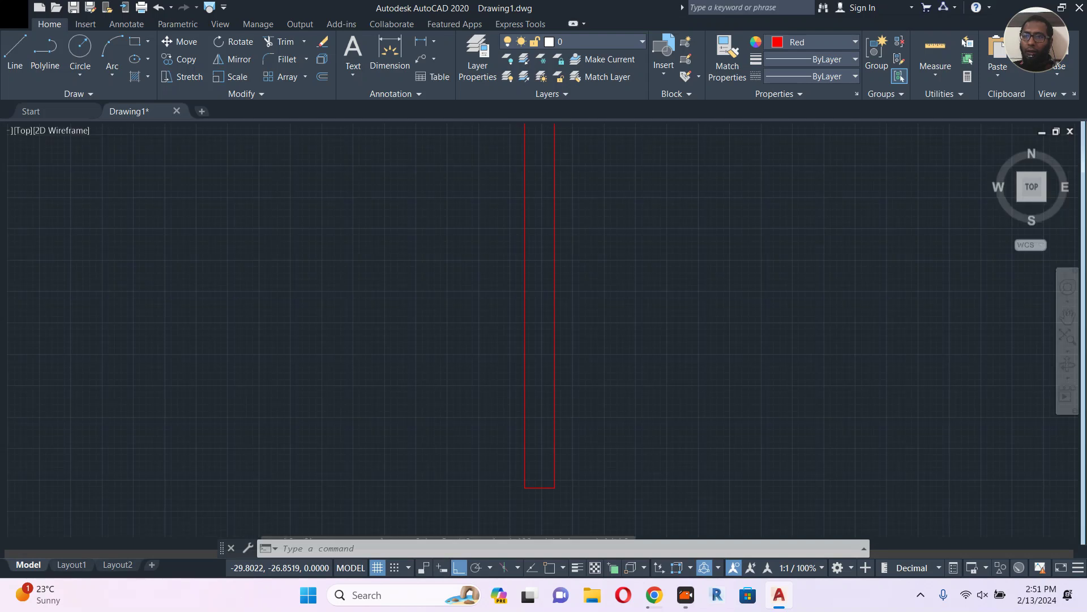
pyautogui.write('RE')
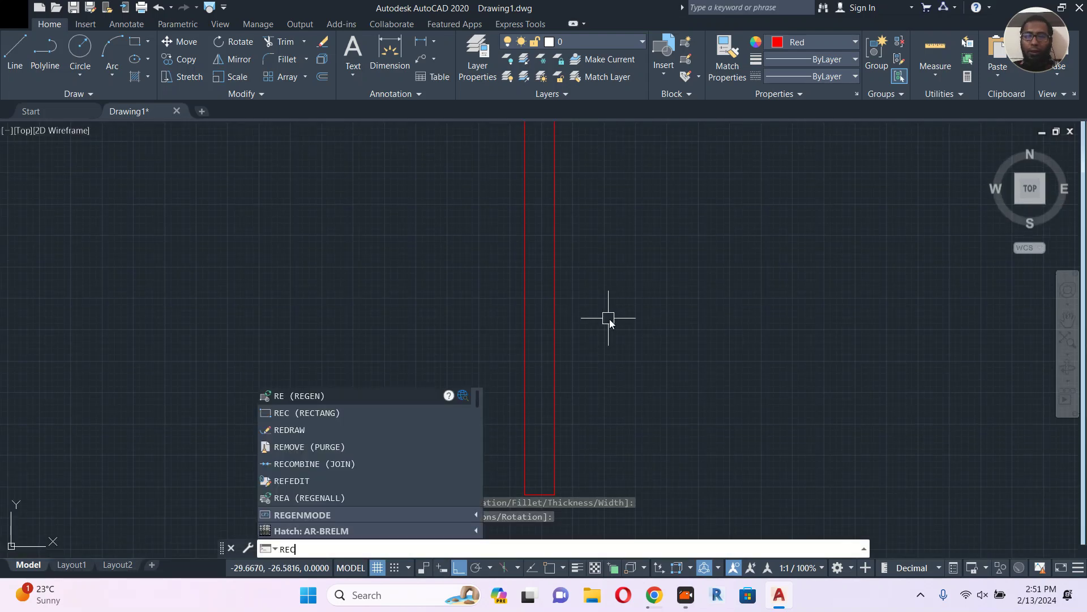
pyautogui.write('C')
pyautogui.press('Return')
pyautogui.scroll(2, 555, 340)
pyautogui.click(567, 294)
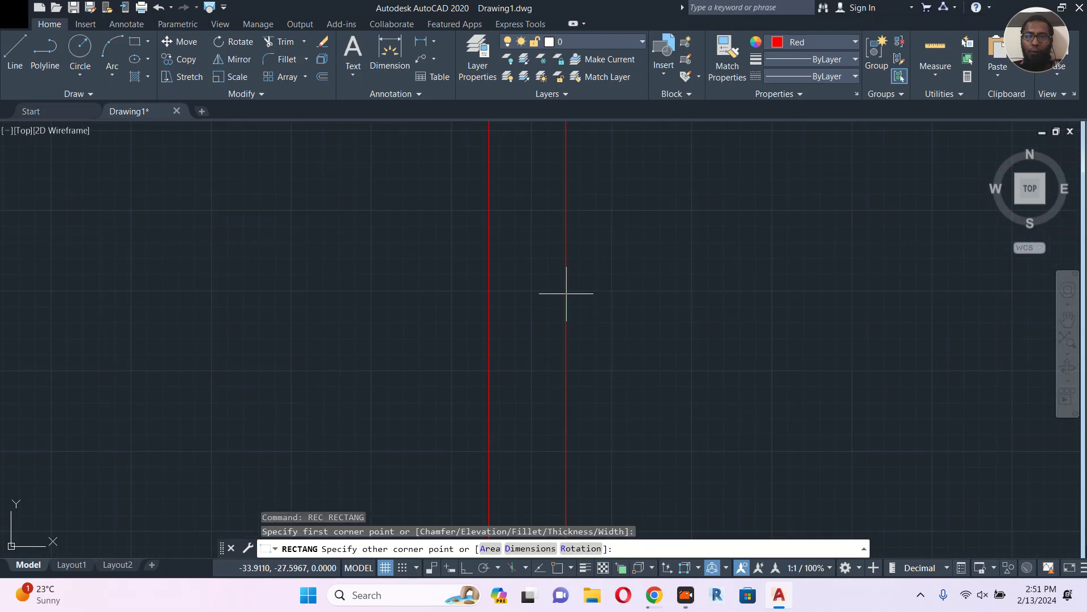
pyautogui.click(525, 372)
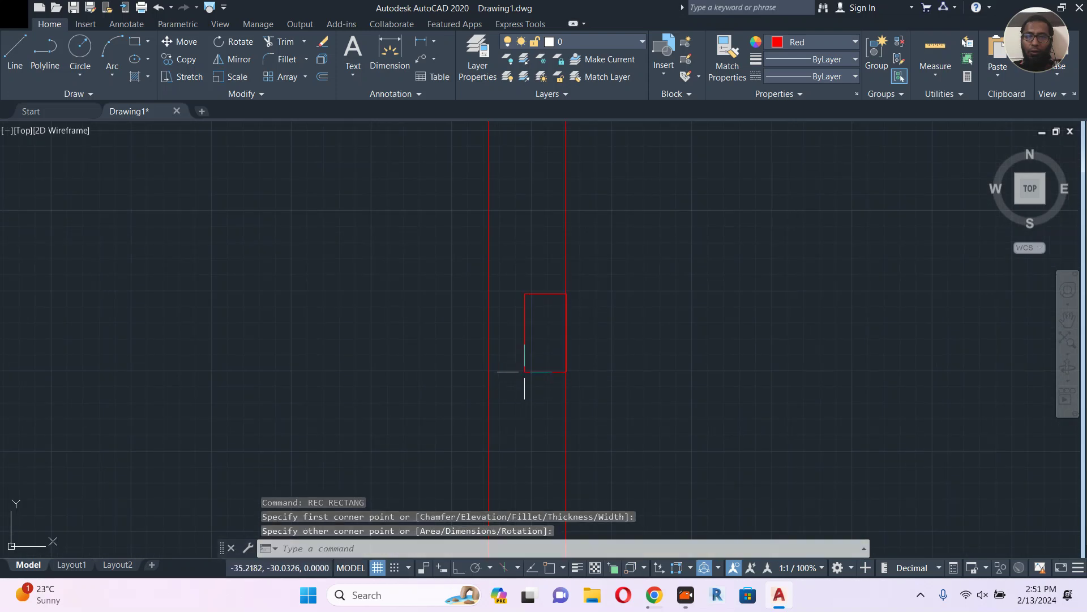
pyautogui.press('F8')
# Set the drawing colour to Green and draw a polyline from the small rectangle's top edge up inside the tall rectangle and out past its right side
pyautogui.click(807, 41)
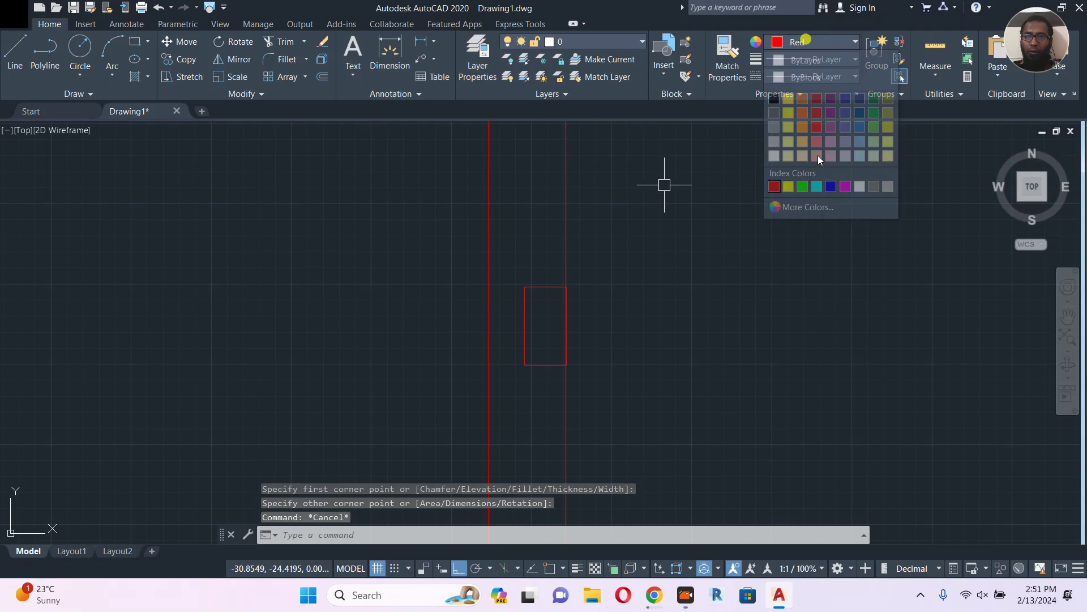
pyautogui.click(803, 187)
pyautogui.moveTo(674, 293); pyautogui.dragTo(689, 364, button='middle')
pyautogui.write('PL')
pyautogui.press('Return')
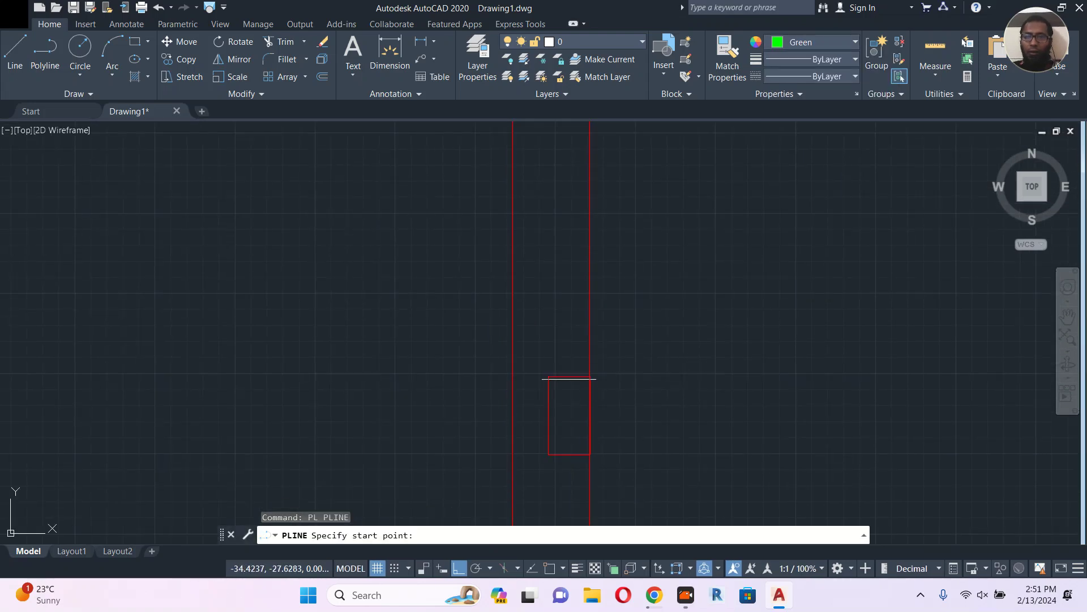
pyautogui.click(569, 378)
pyautogui.scroll(-3, 536, 320)
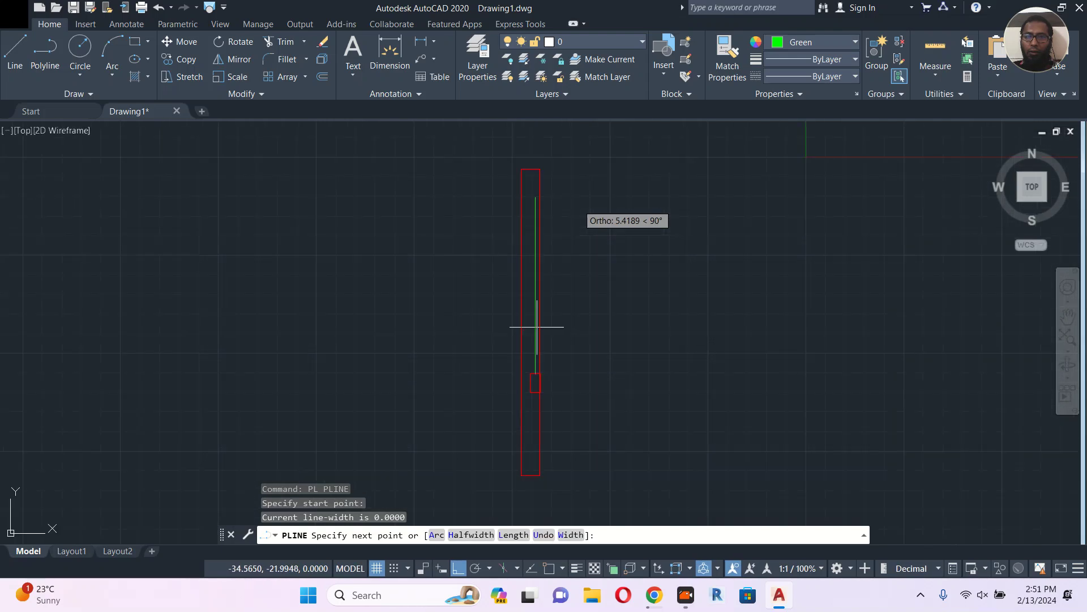
pyautogui.scroll(3, 538, 193)
pyautogui.click(548, 151)
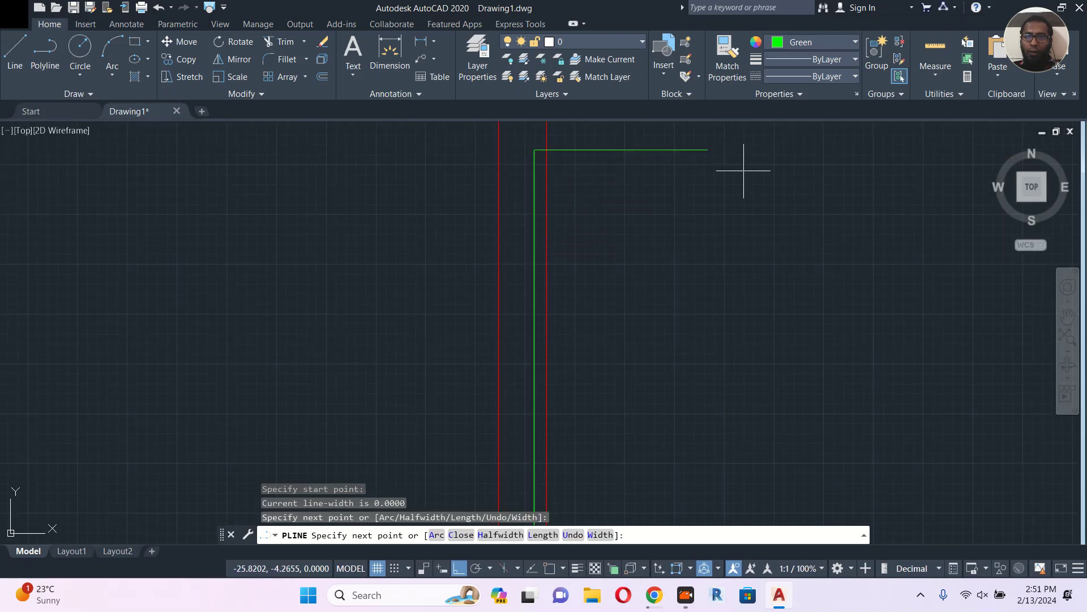
pyautogui.click(808, 158)
pyautogui.press('Escape')
pyautogui.moveTo(676, 206); pyautogui.dragTo(670, 211, button='middle')
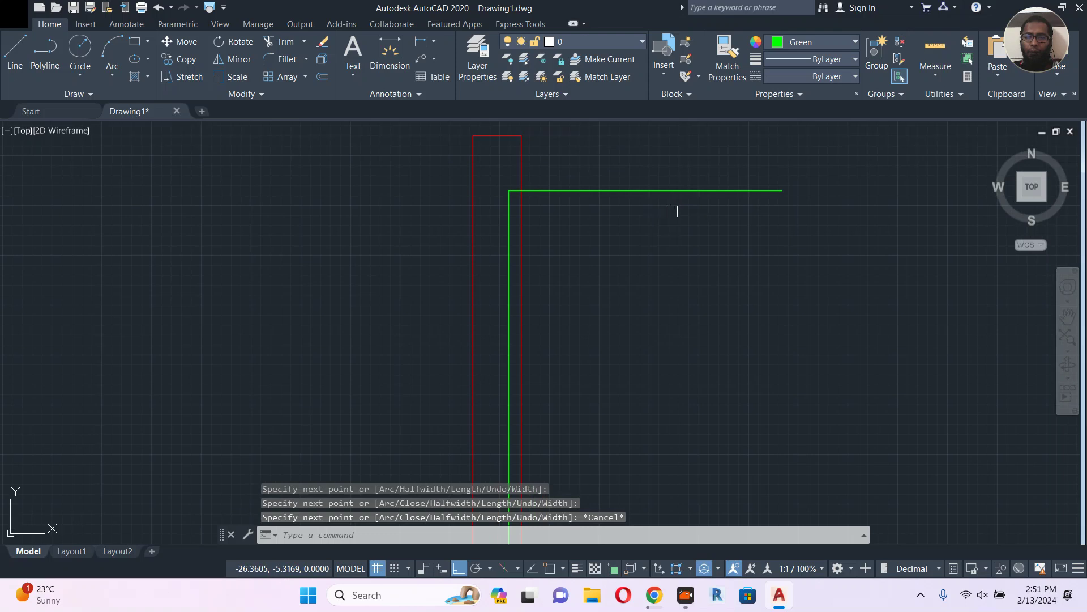
# Draw a long horizontal rectangle around the green polyline's upper run, from inside the tall rectangle to past the line's free end
pyautogui.write('rec')
pyautogui.press('Return')
pyautogui.click(498, 174)
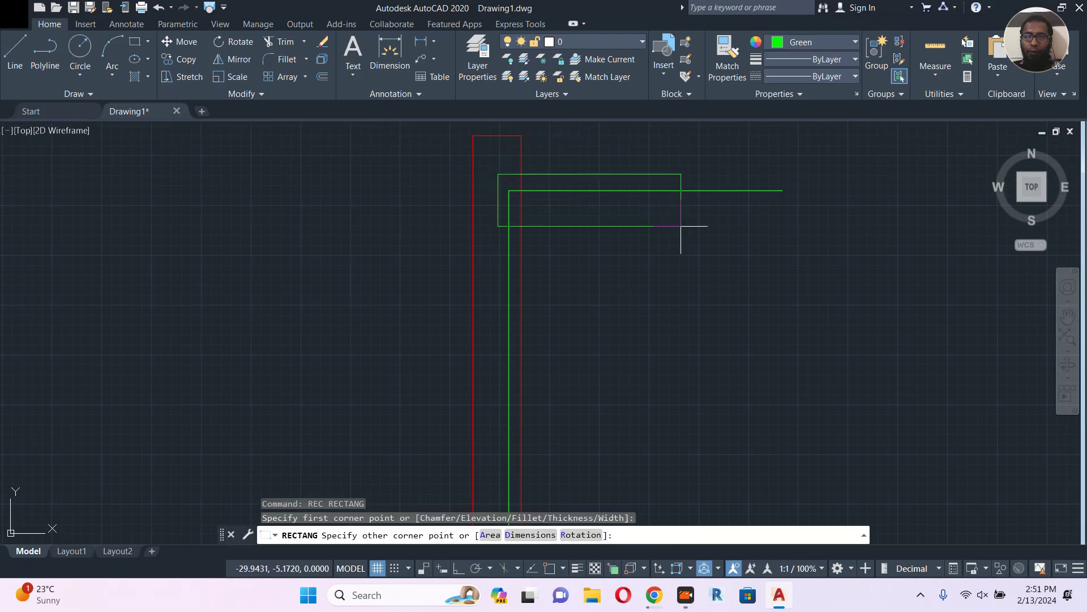
pyautogui.click(926, 207)
# Change the colour of the long horizontal rectangle to Blue
pyautogui.press('F8')
pyautogui.click(939, 151)
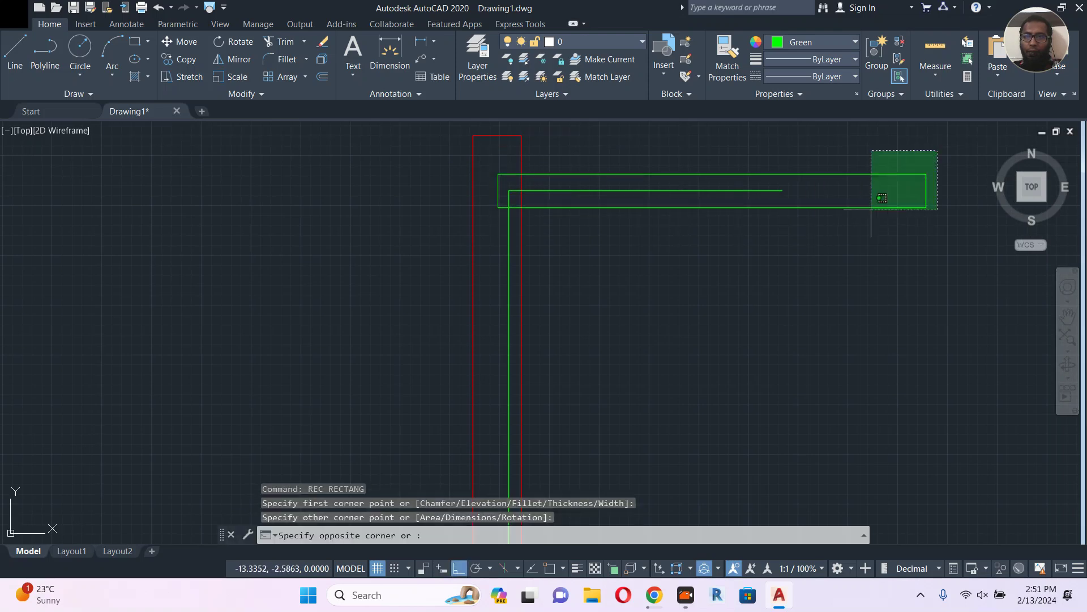
pyautogui.click(872, 210)
pyautogui.click(820, 46)
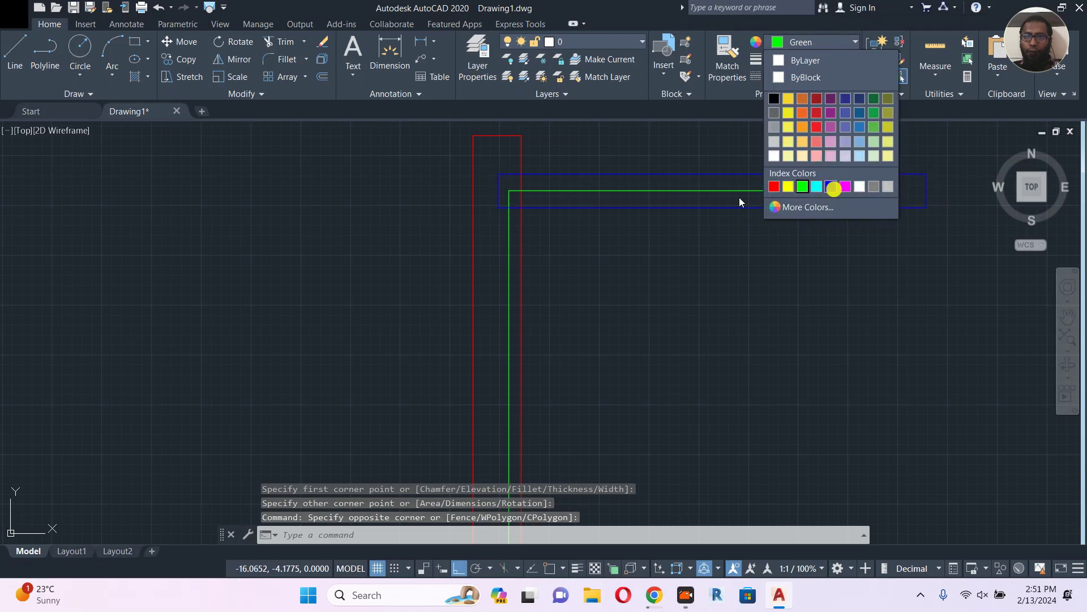
pyautogui.click(832, 189)
pyautogui.moveTo(629, 189); pyautogui.dragTo(622, 270, button='middle')
pyautogui.press('Escape')
# Move the blue rectangle by its lower edge onto the top edge of the tall red rectangle, overhanging it on both sides
pyautogui.click(601, 254)
pyautogui.write('m')
pyautogui.press('Return')
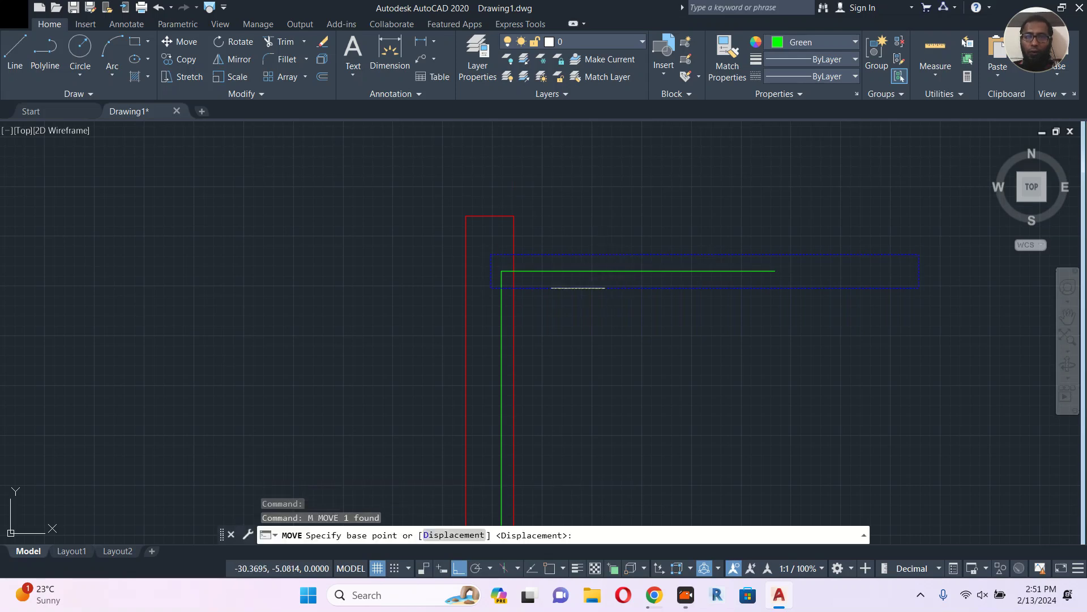
pyautogui.click(572, 288)
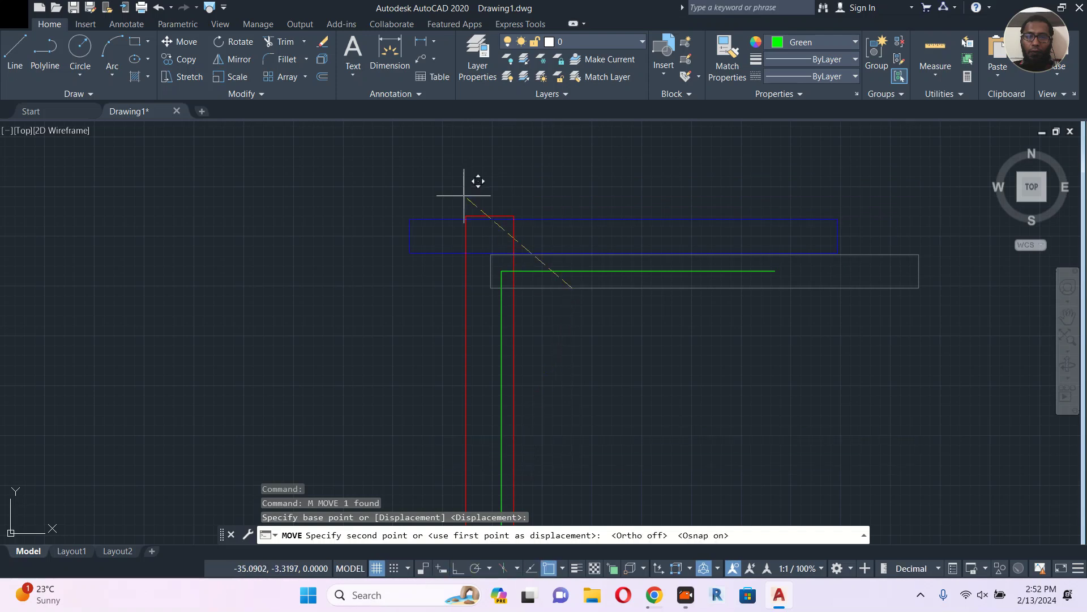
pyautogui.click(490, 216)
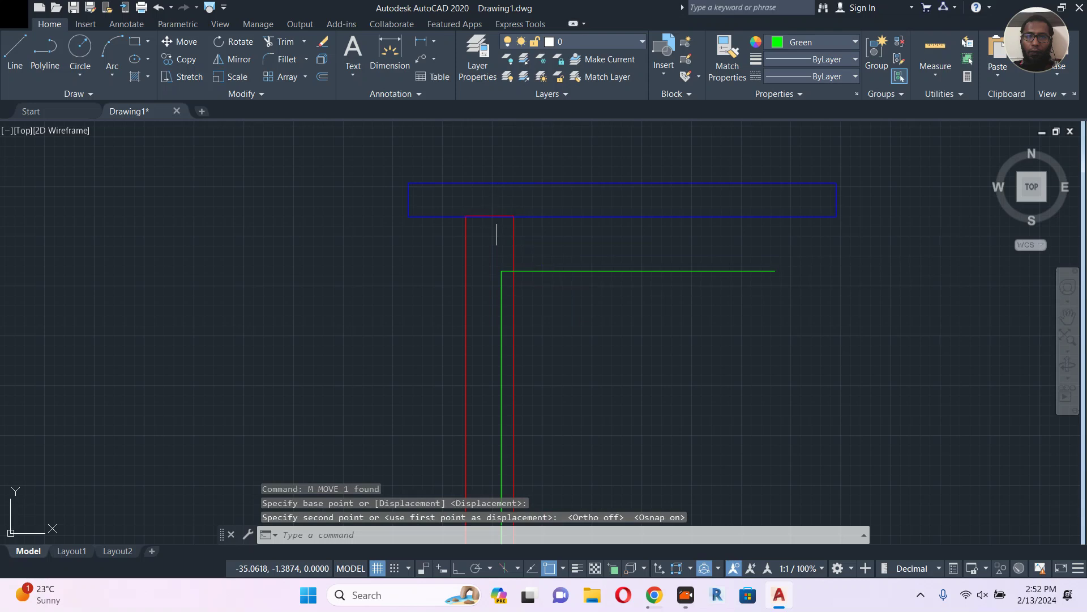
pyautogui.press('Escape')
# Move the green polyline straight up so its horizontal run lies inside the blue rectangle
pyautogui.click(570, 271)
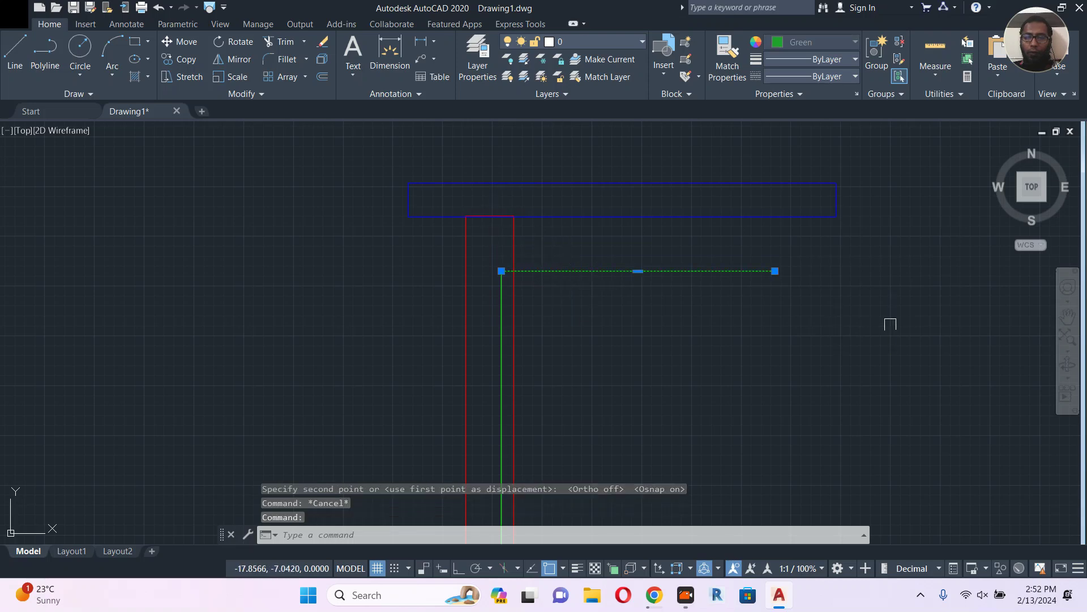
pyautogui.write('m')
pyautogui.press('Return')
pyautogui.click(940, 339)
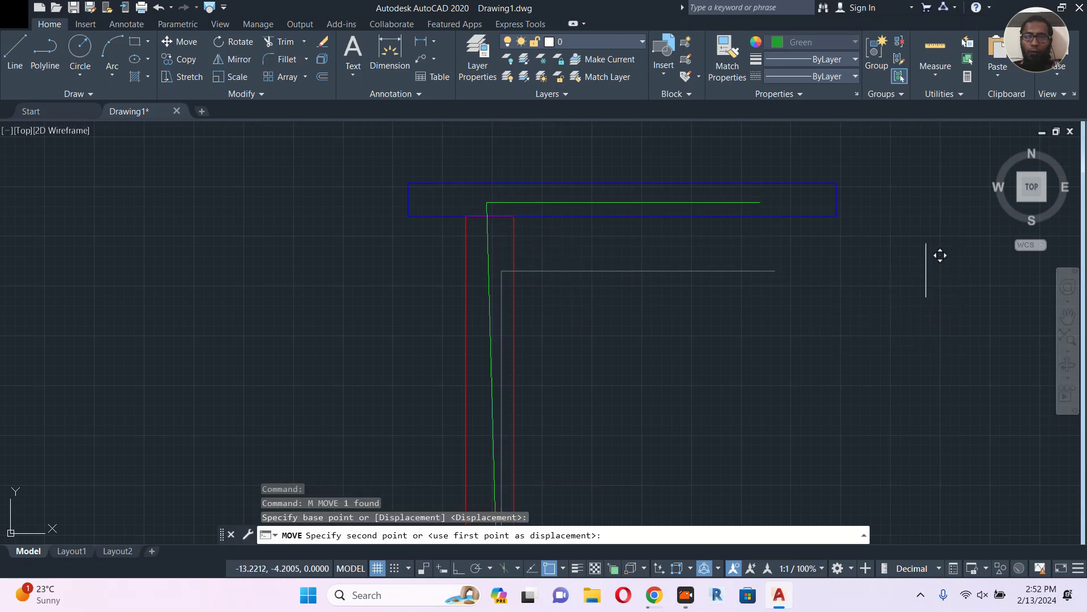
pyautogui.click(932, 262)
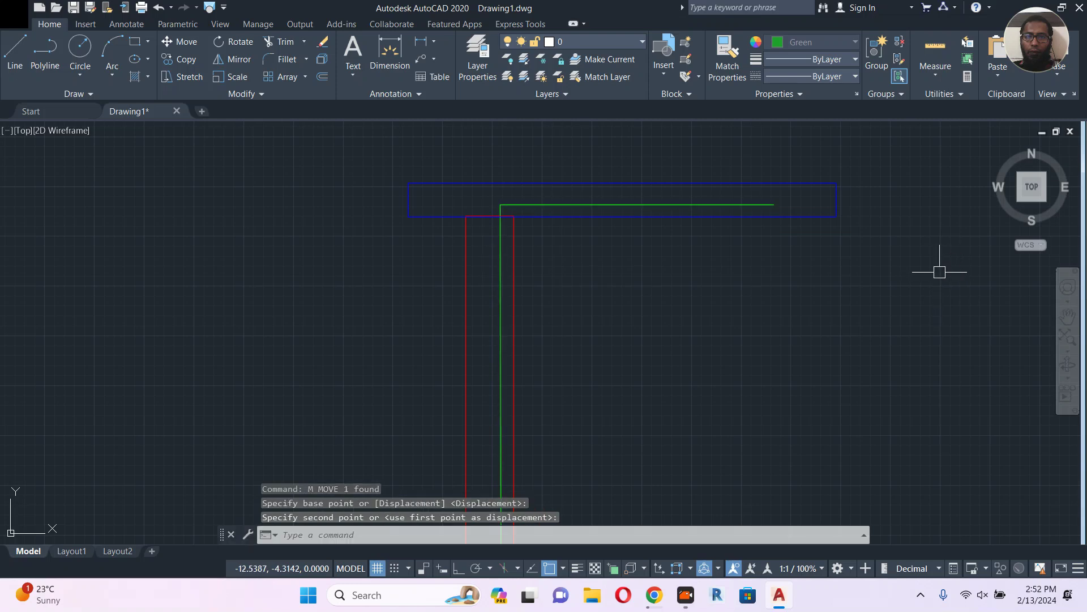
pyautogui.press('Escape')
# Examine the green cable route from the small red rectangle up into the blue rectangle, and turn object snap off
pyautogui.scroll(-2, 869, 264)
pyautogui.moveTo(848, 295); pyautogui.dragTo(783, 169, button='middle')
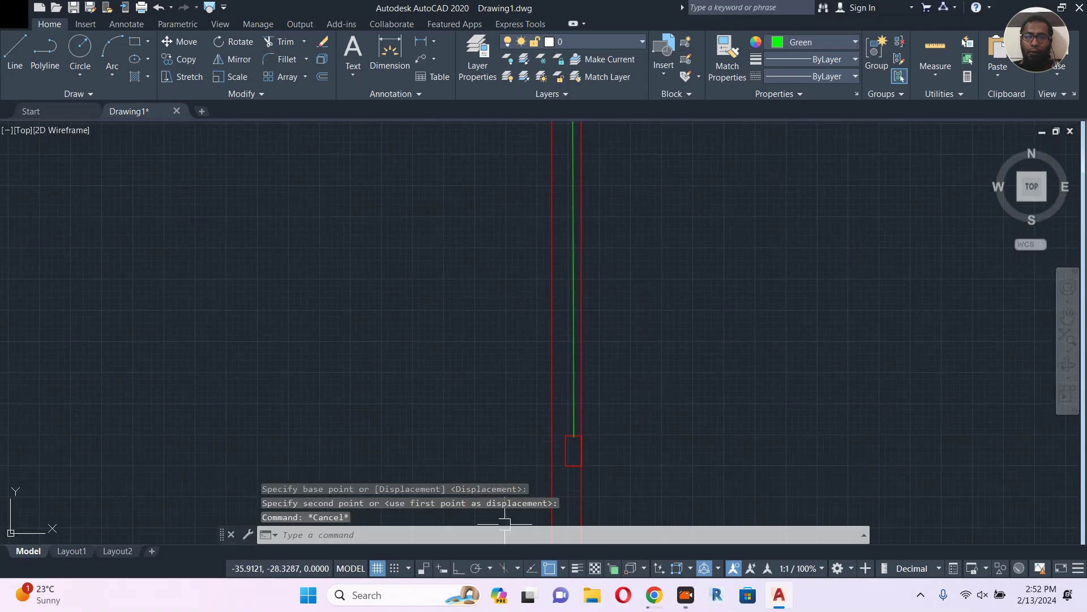
pyautogui.scroll(4, 558, 513)
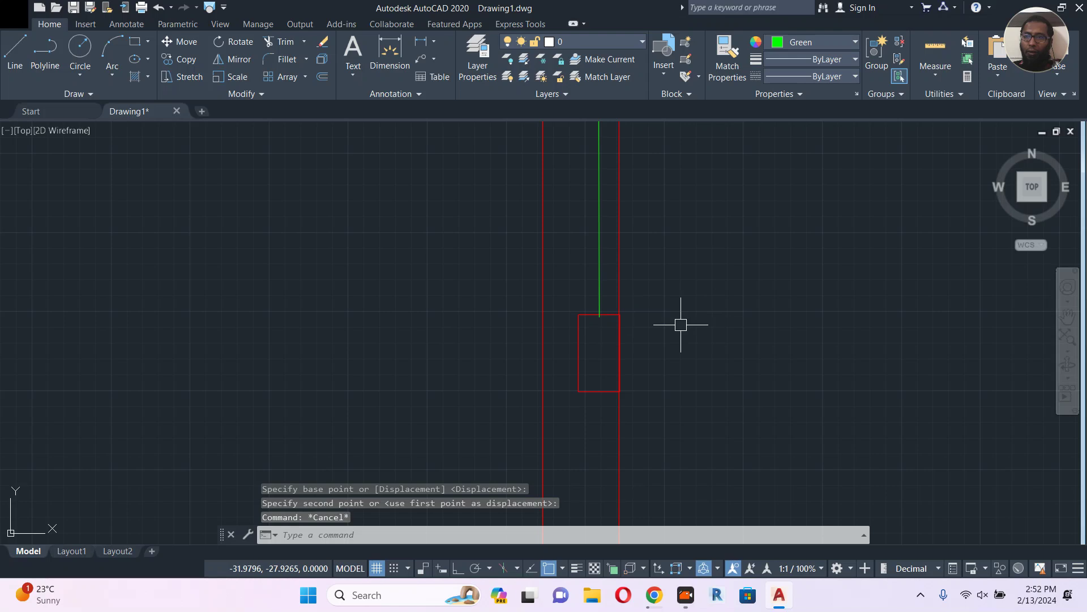
pyautogui.moveTo(736, 308); pyautogui.dragTo(653, 435, button='middle')
pyautogui.moveTo(683, 369); pyautogui.dragTo(688, 361, button='middle')
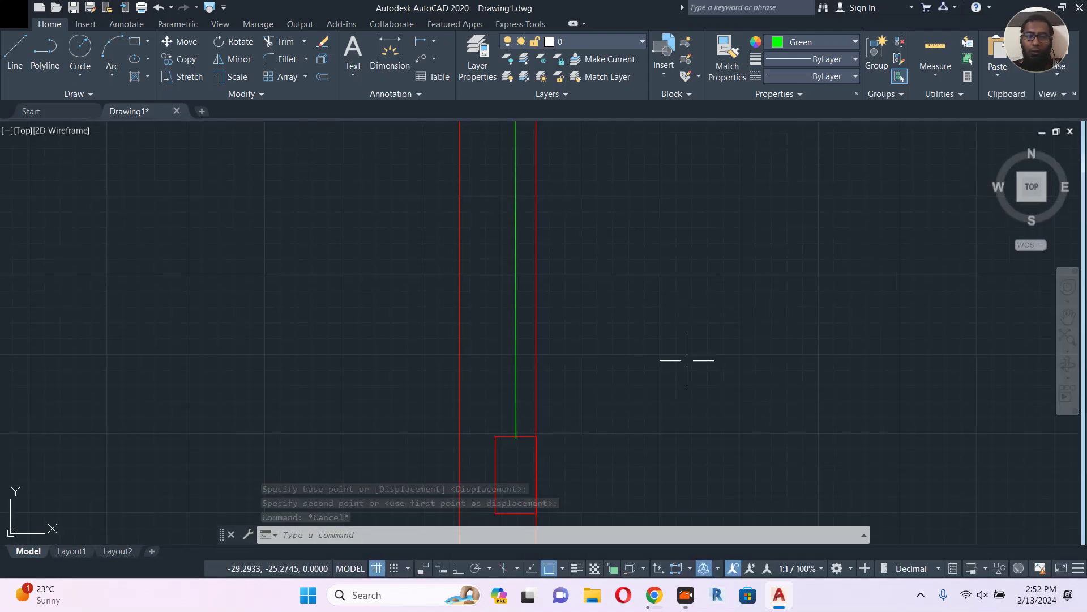
pyautogui.scroll(-3, 687, 360)
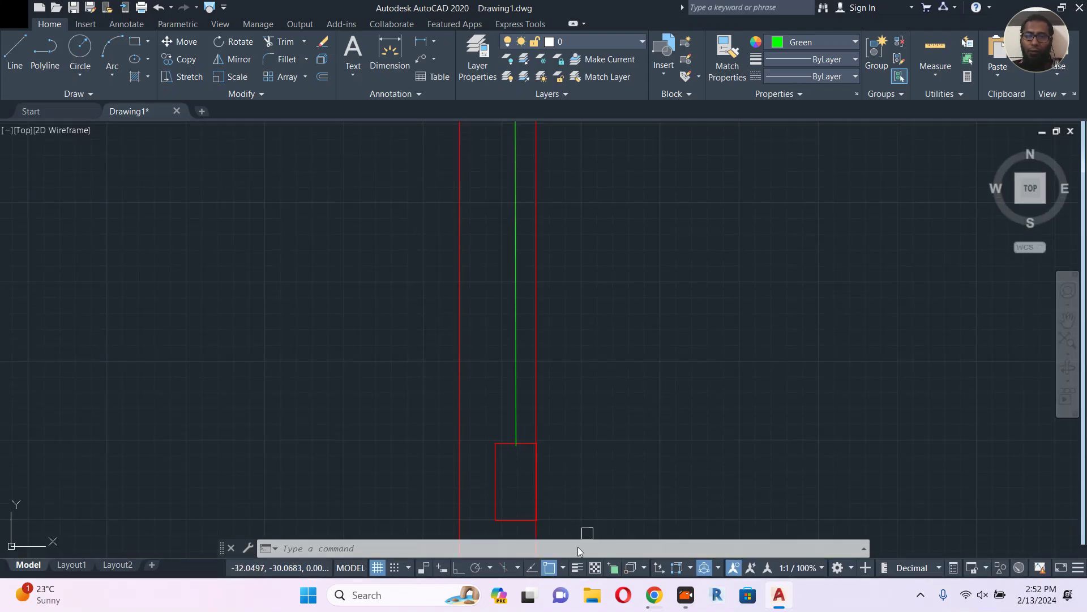
pyautogui.click(548, 567)
pyautogui.moveTo(657, 241); pyautogui.dragTo(584, 353, button='middle')
pyautogui.scroll(-4, 620, 272)
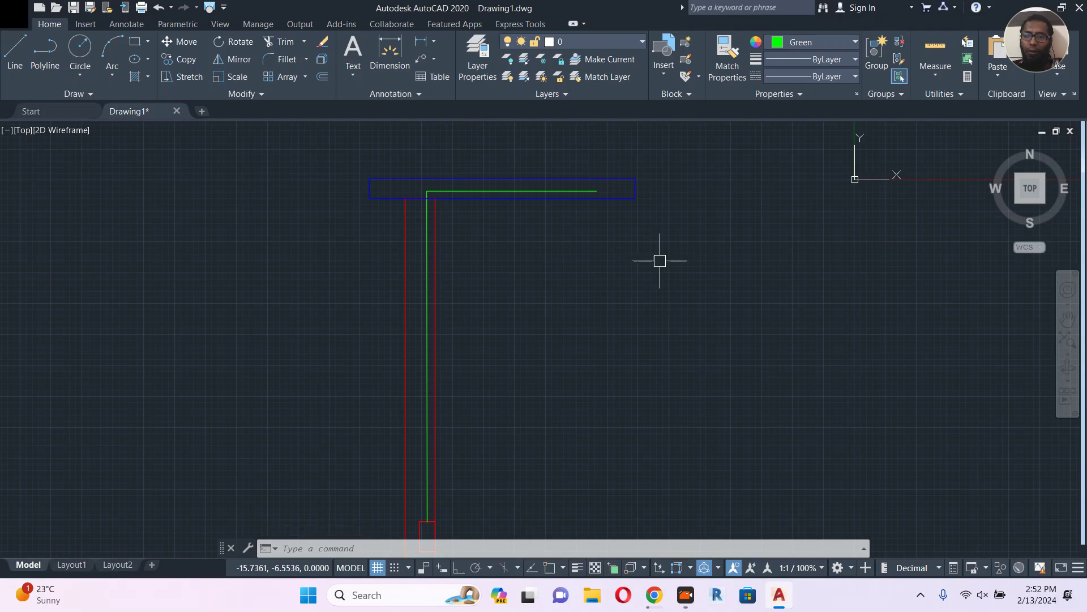
pyautogui.moveTo(691, 196); pyautogui.dragTo(687, 248, button='middle')
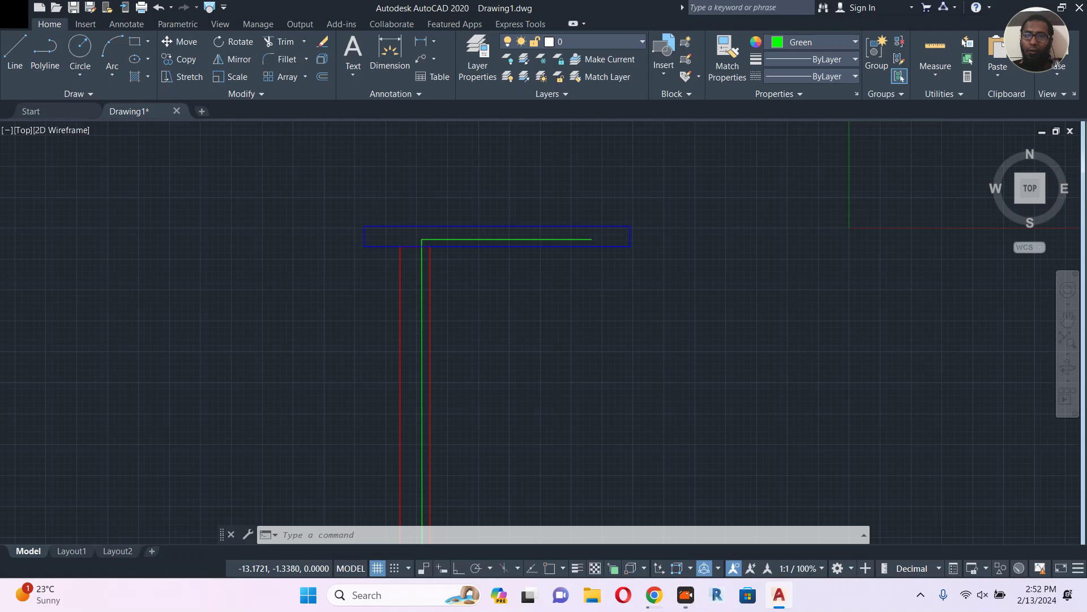